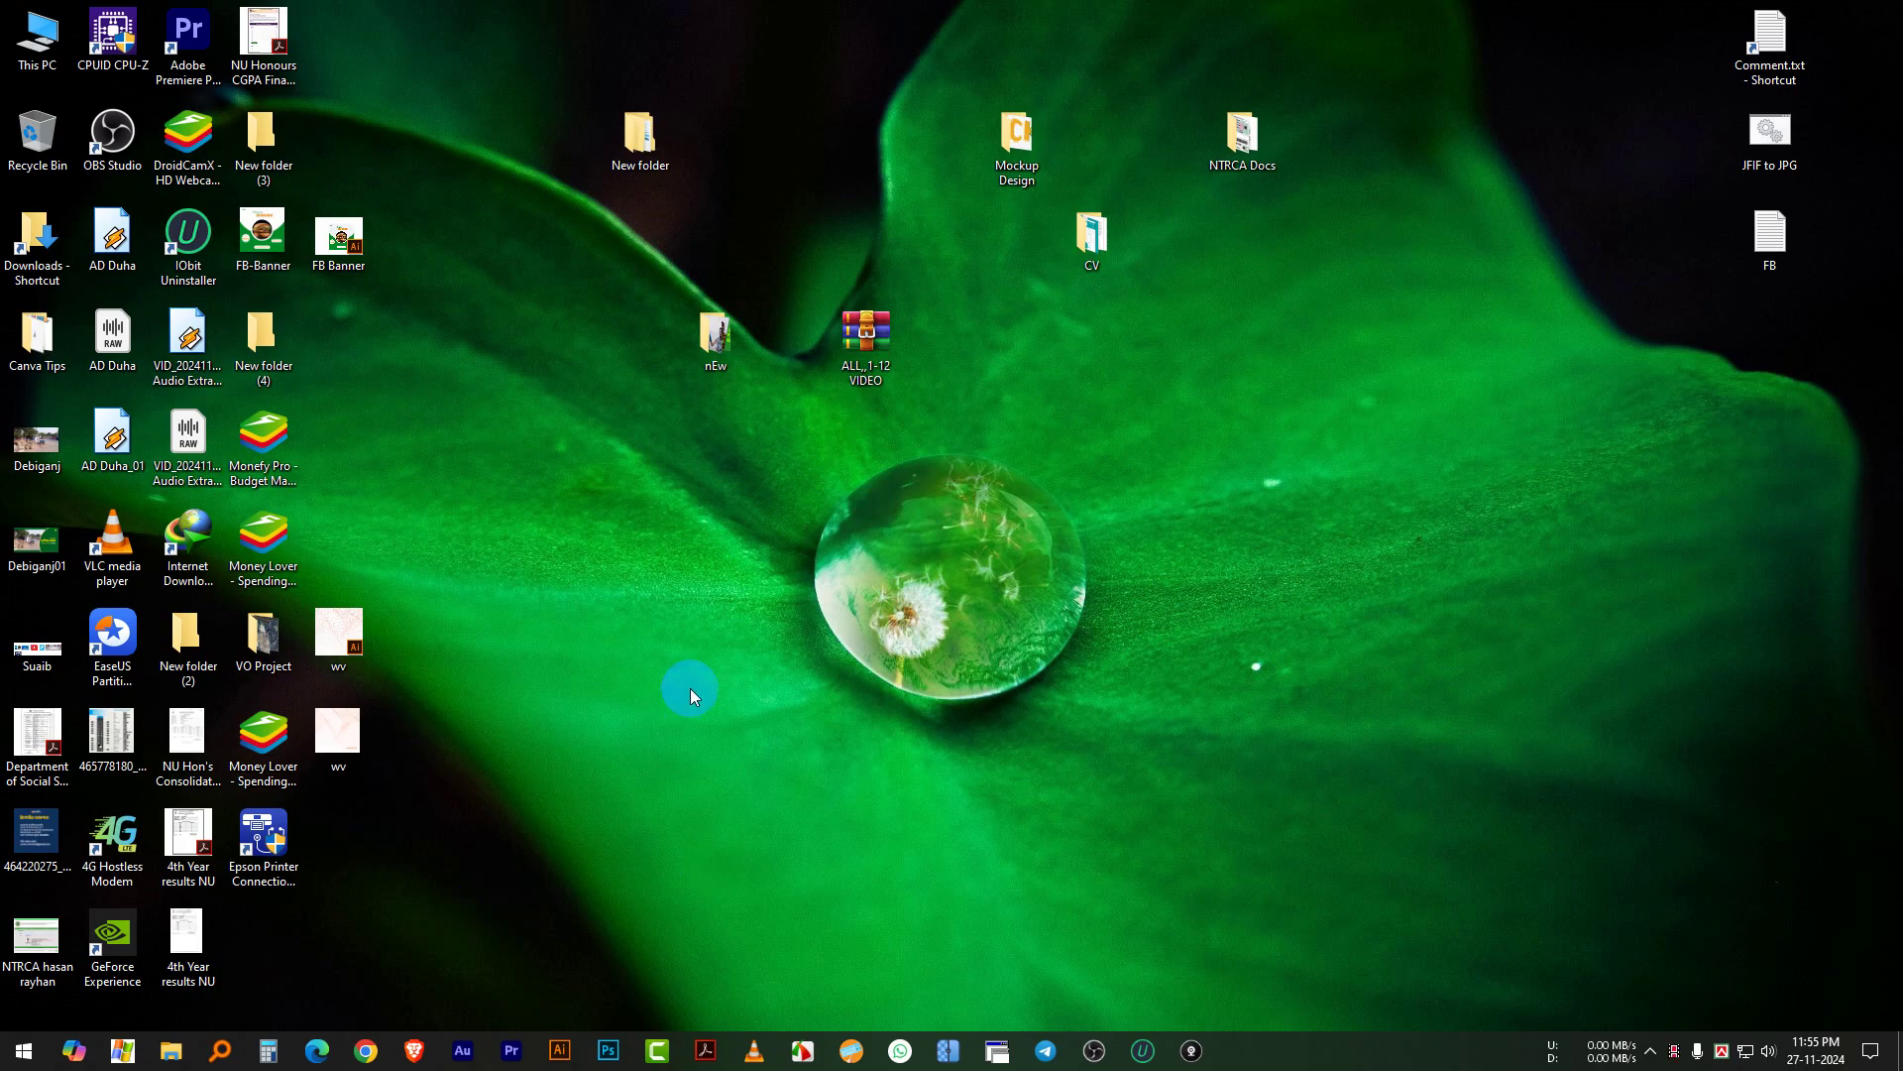
right_click(694, 481)
click(748, 540)
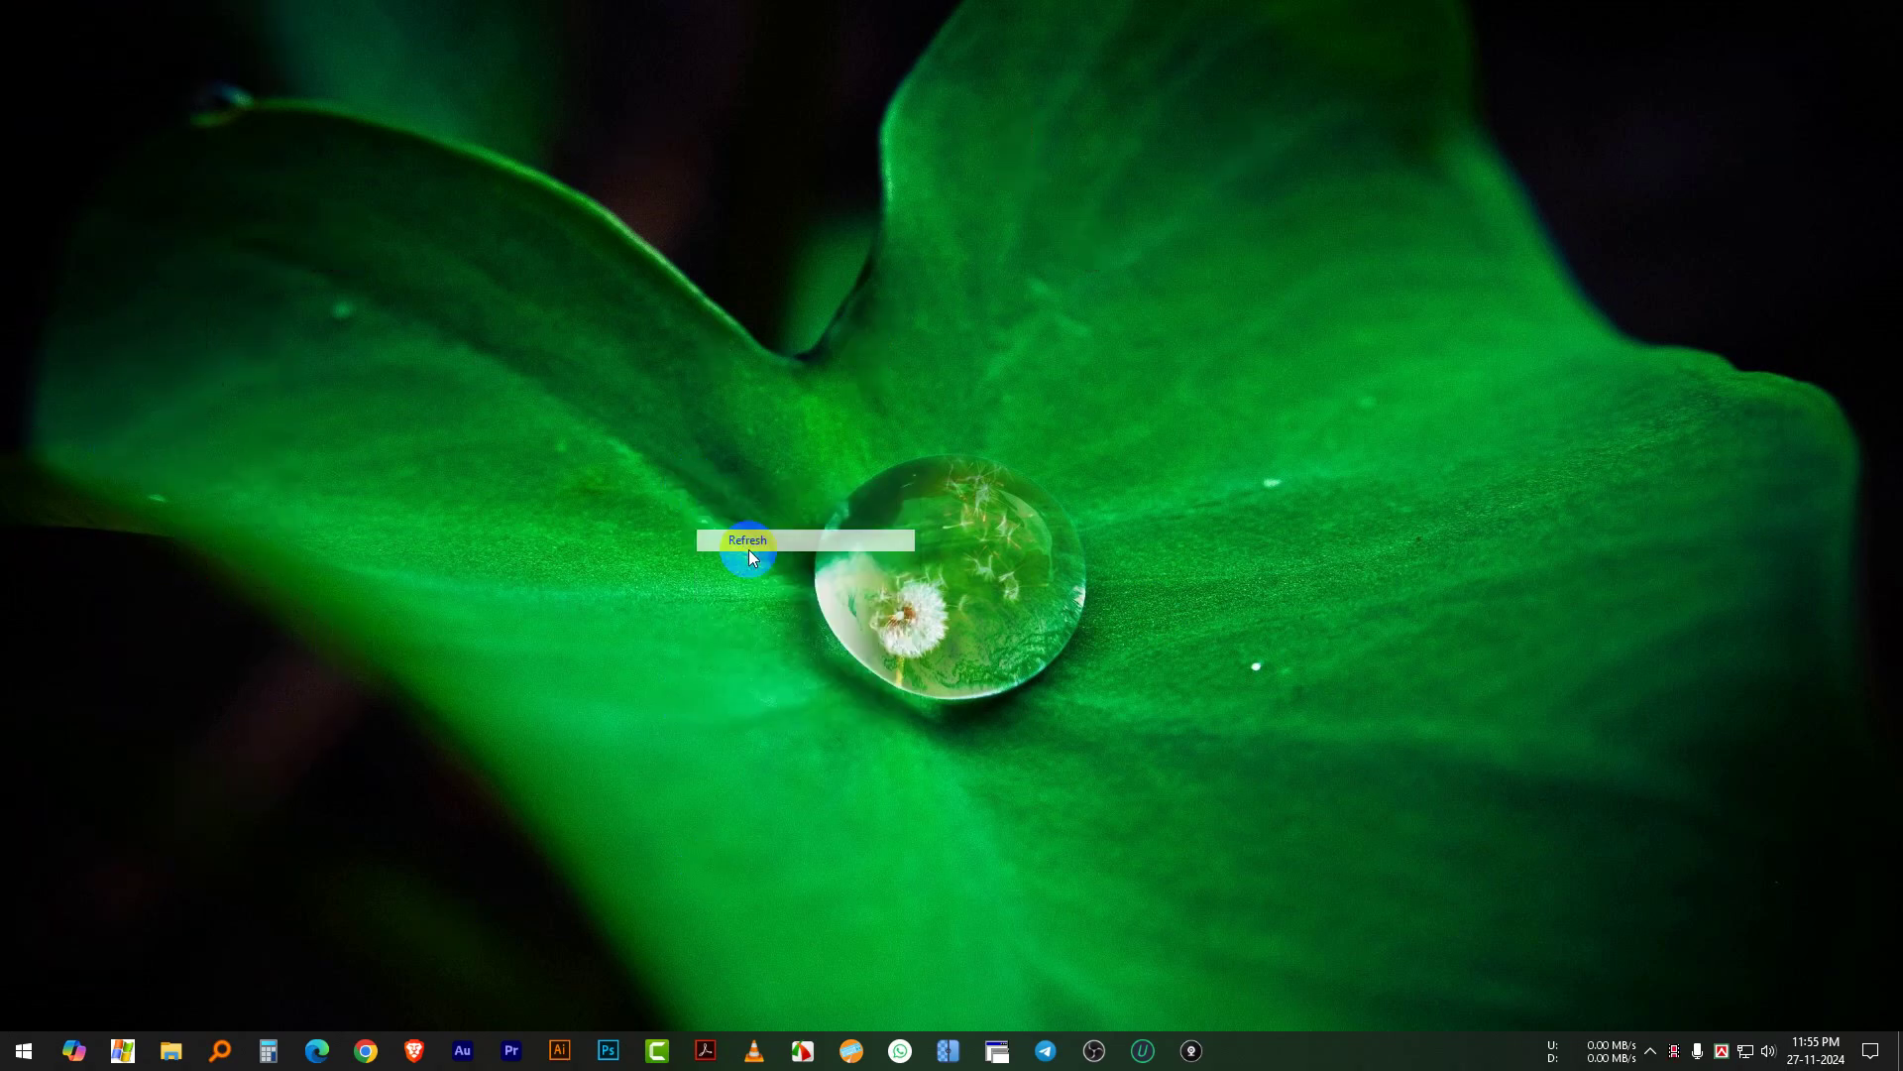
click(318, 1050)
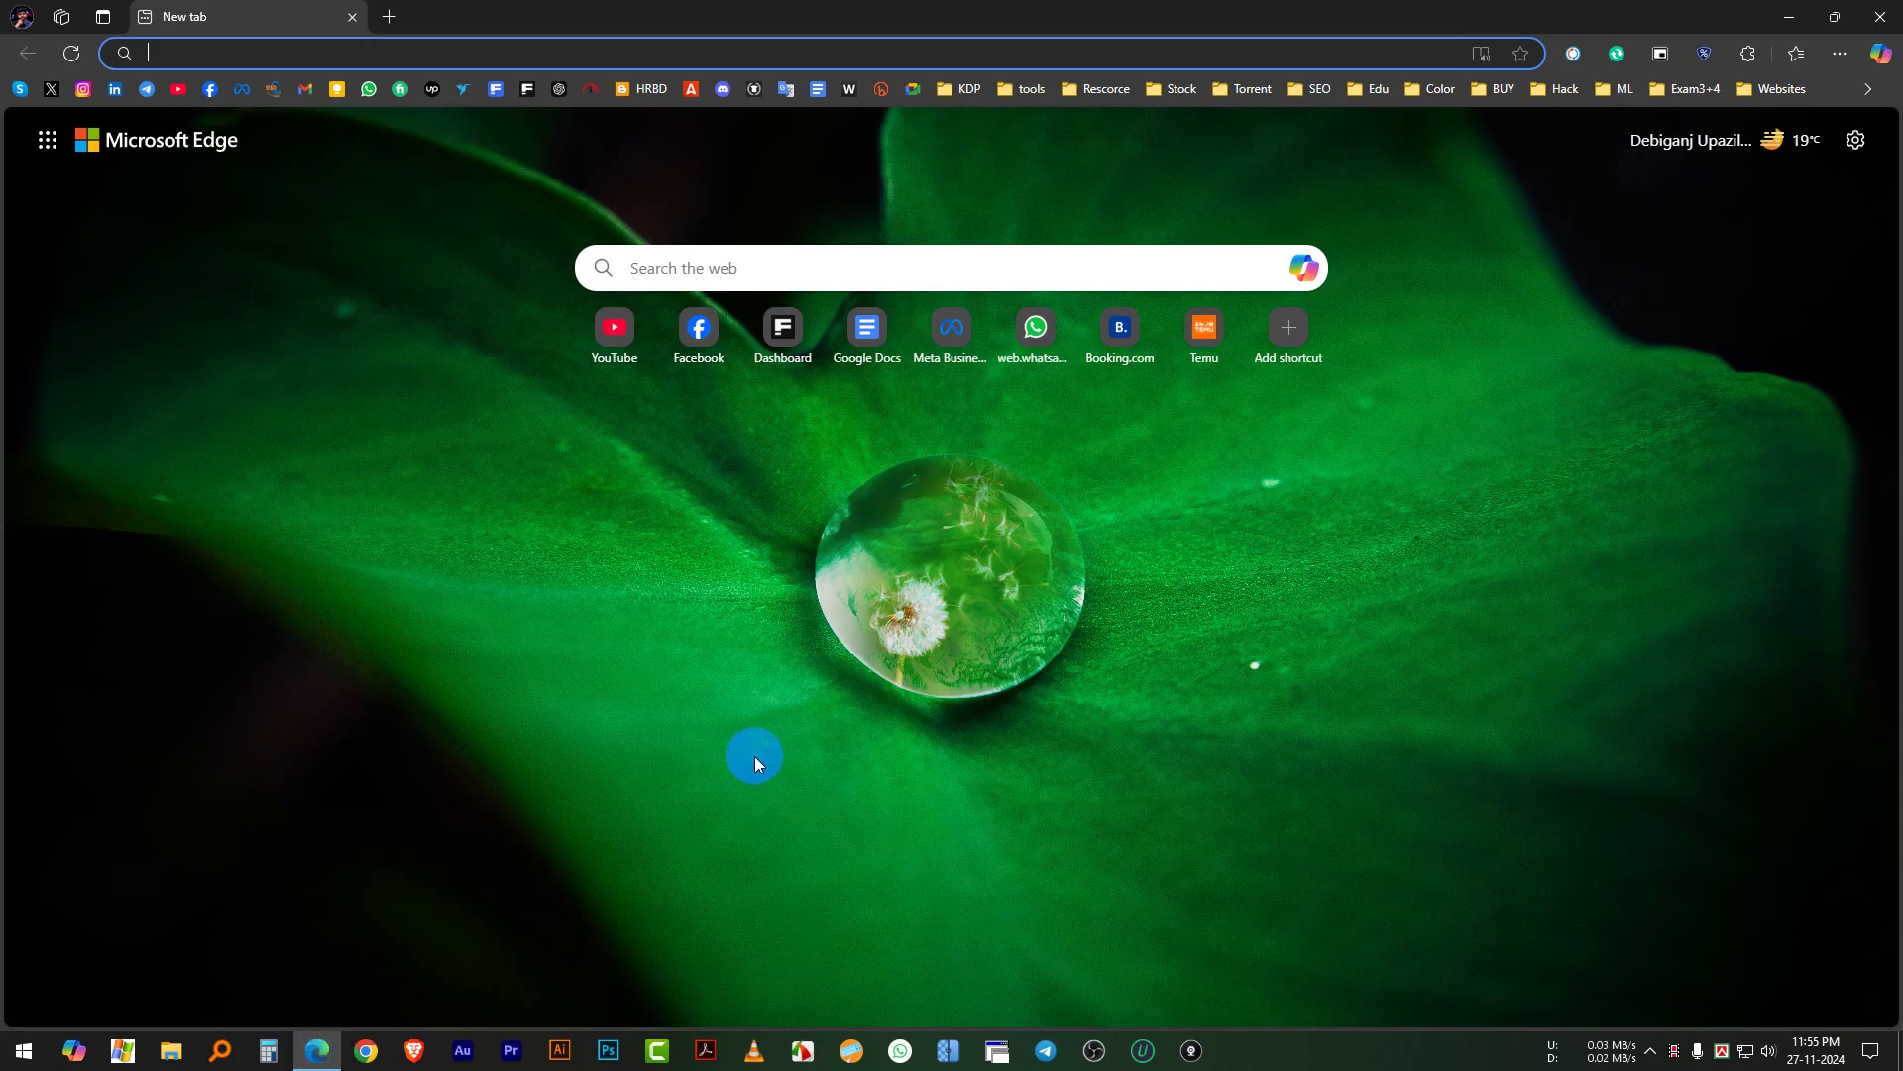
Step: Switch to Google Chrome with the Person 1 profile and open the Google Meet site from a search for "meet"
click(377, 1062)
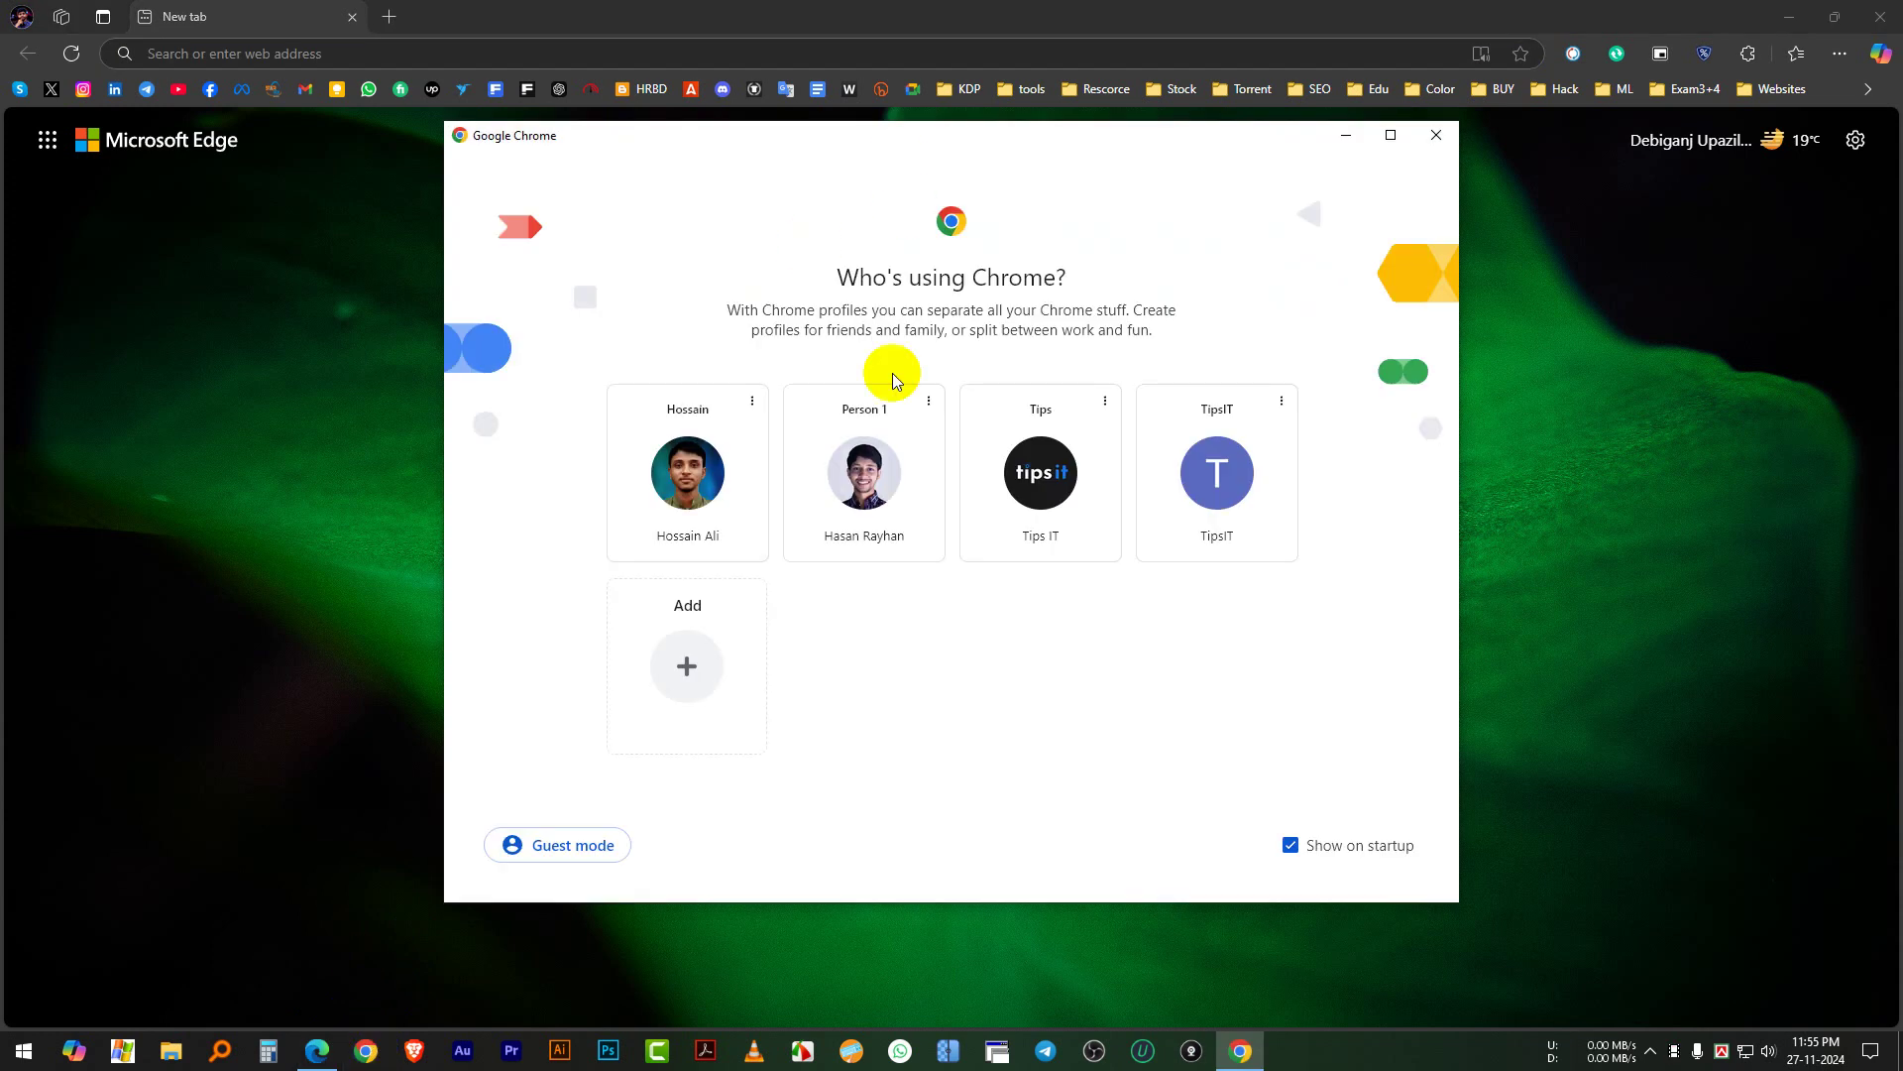
click(838, 444)
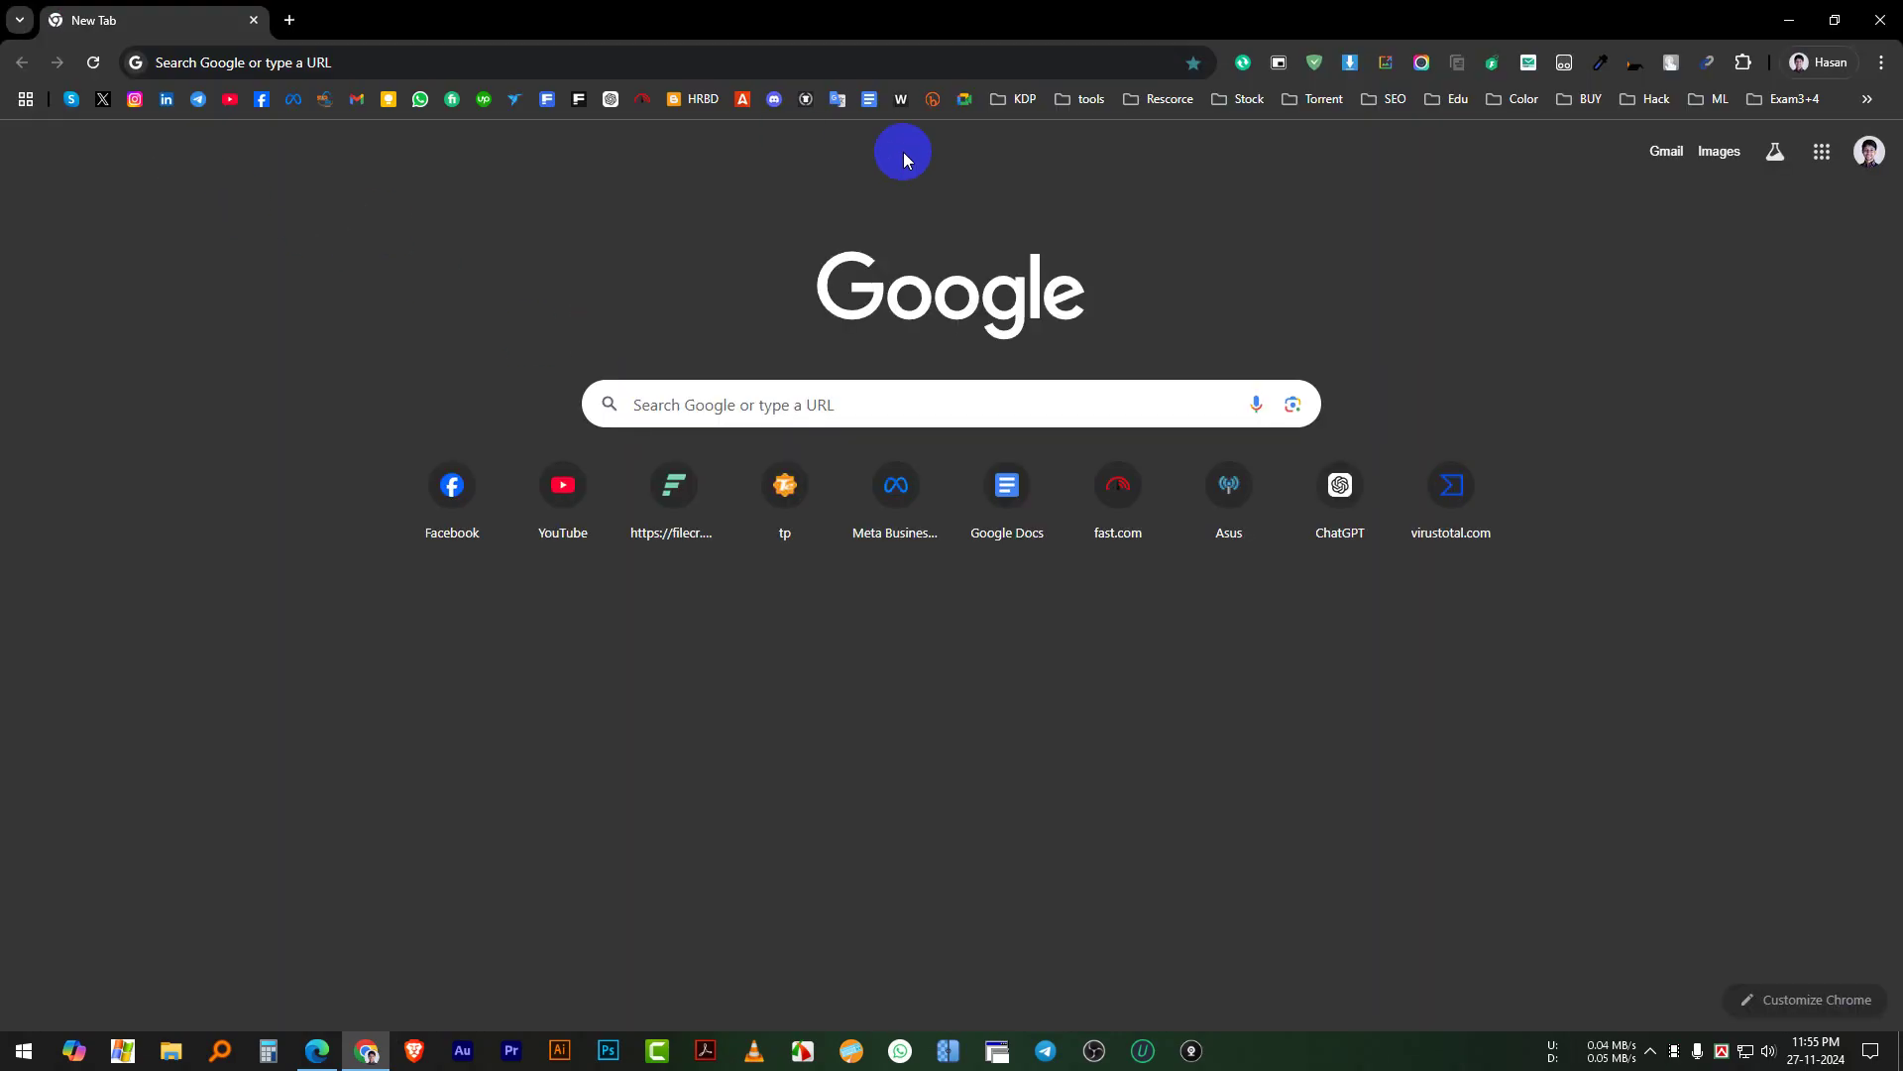
click(824, 406)
click(762, 404)
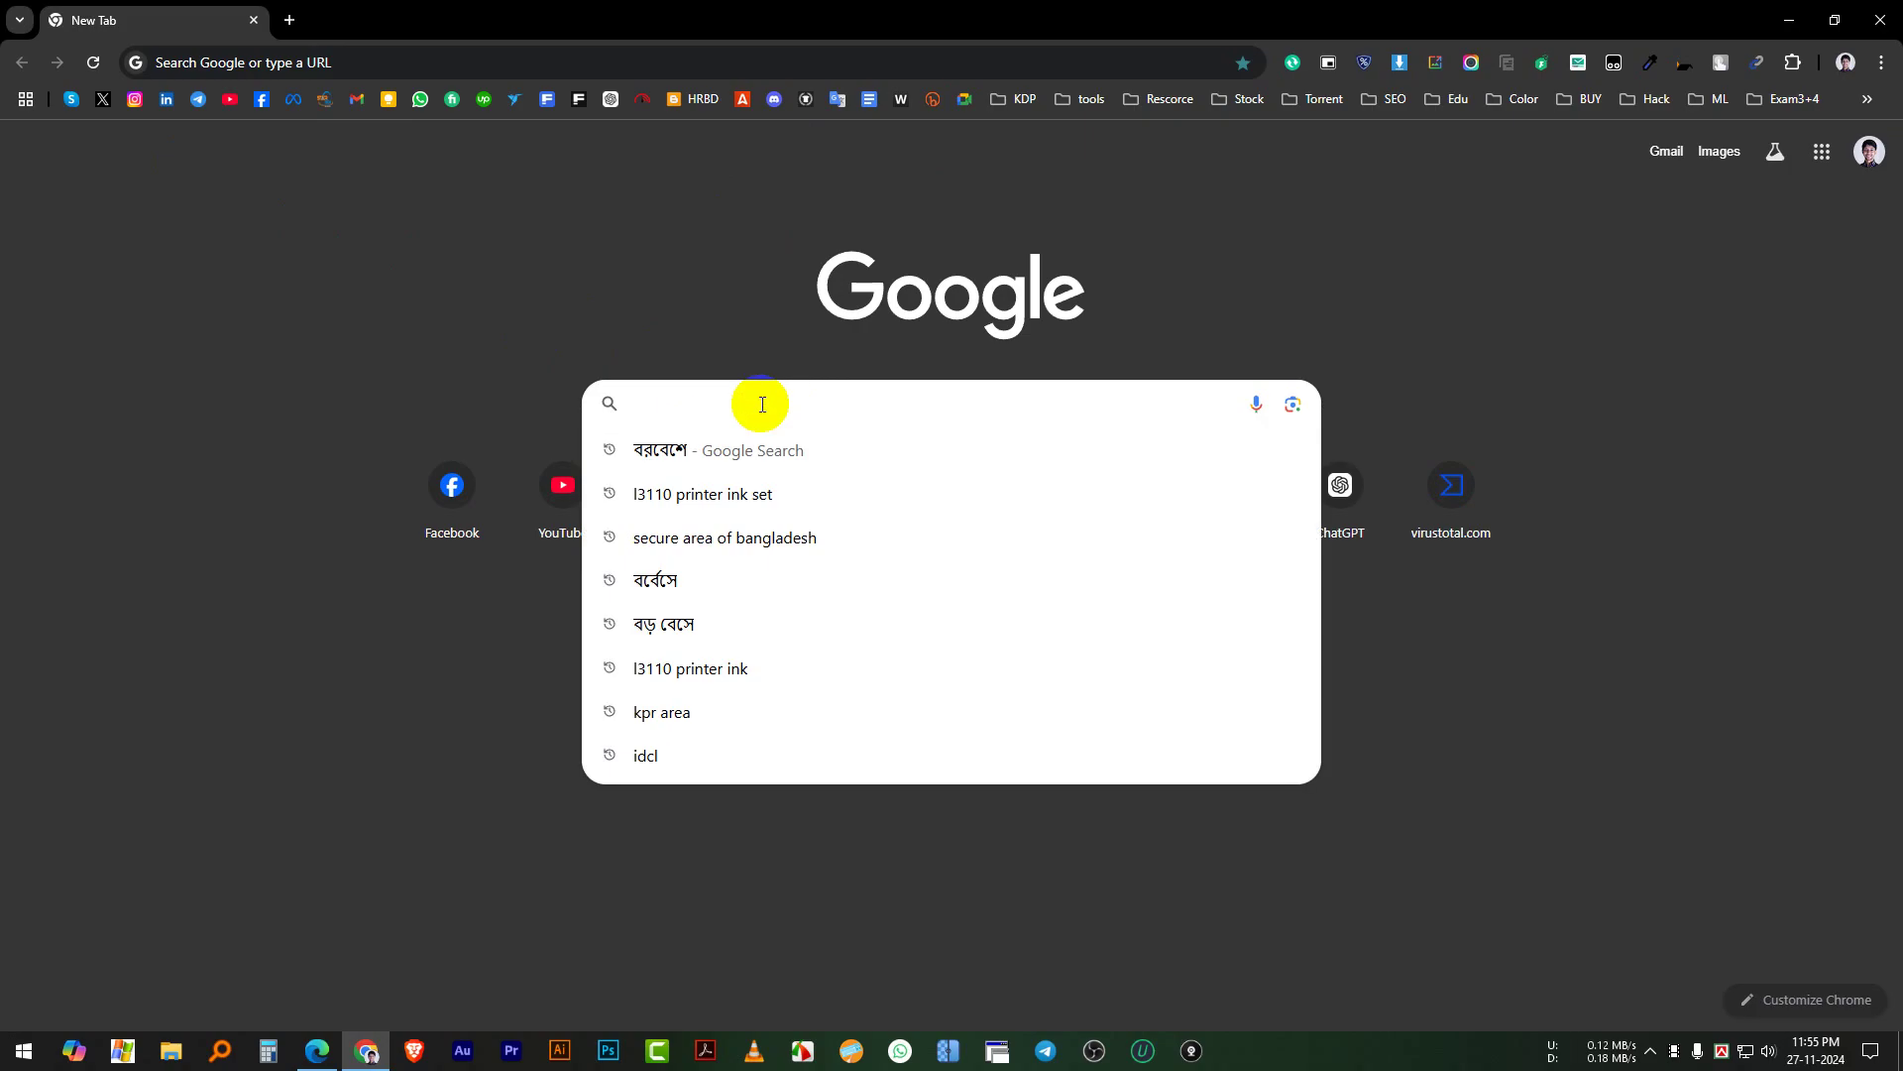
text(meet)
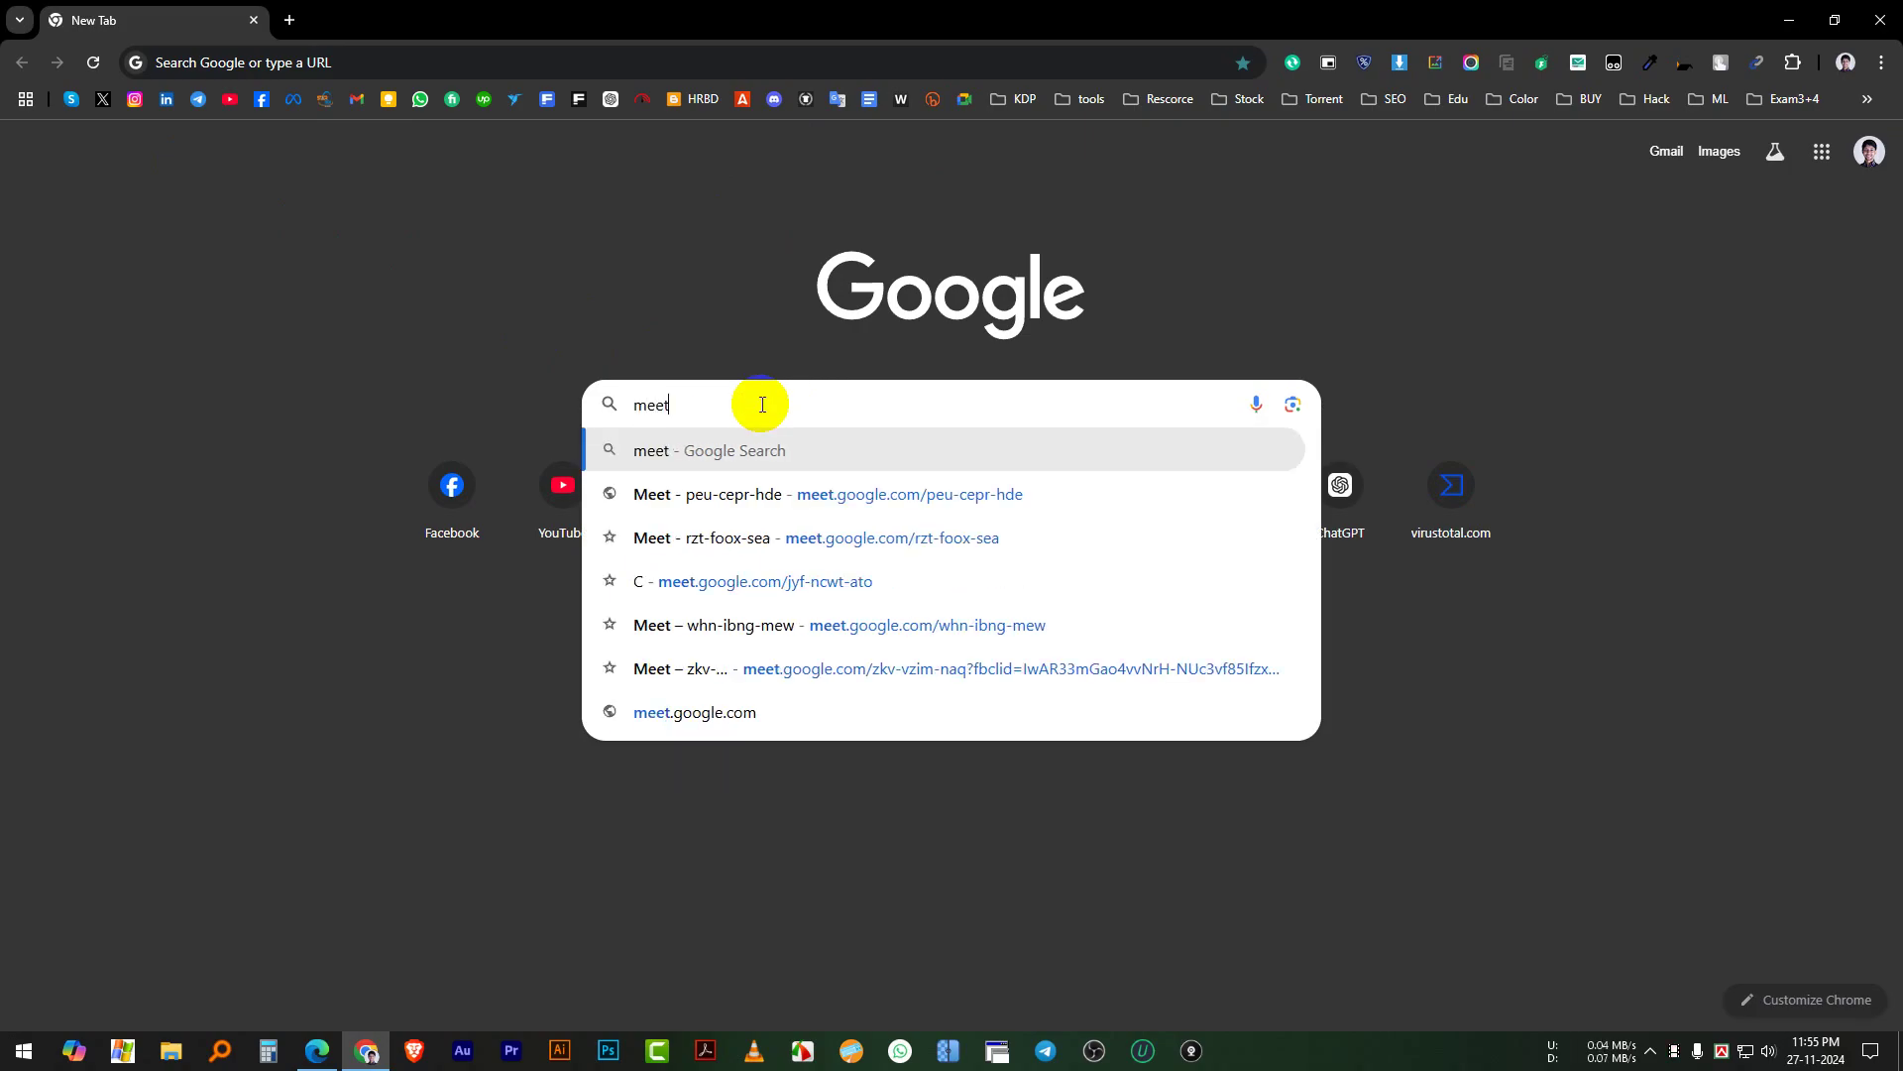
key(Return)
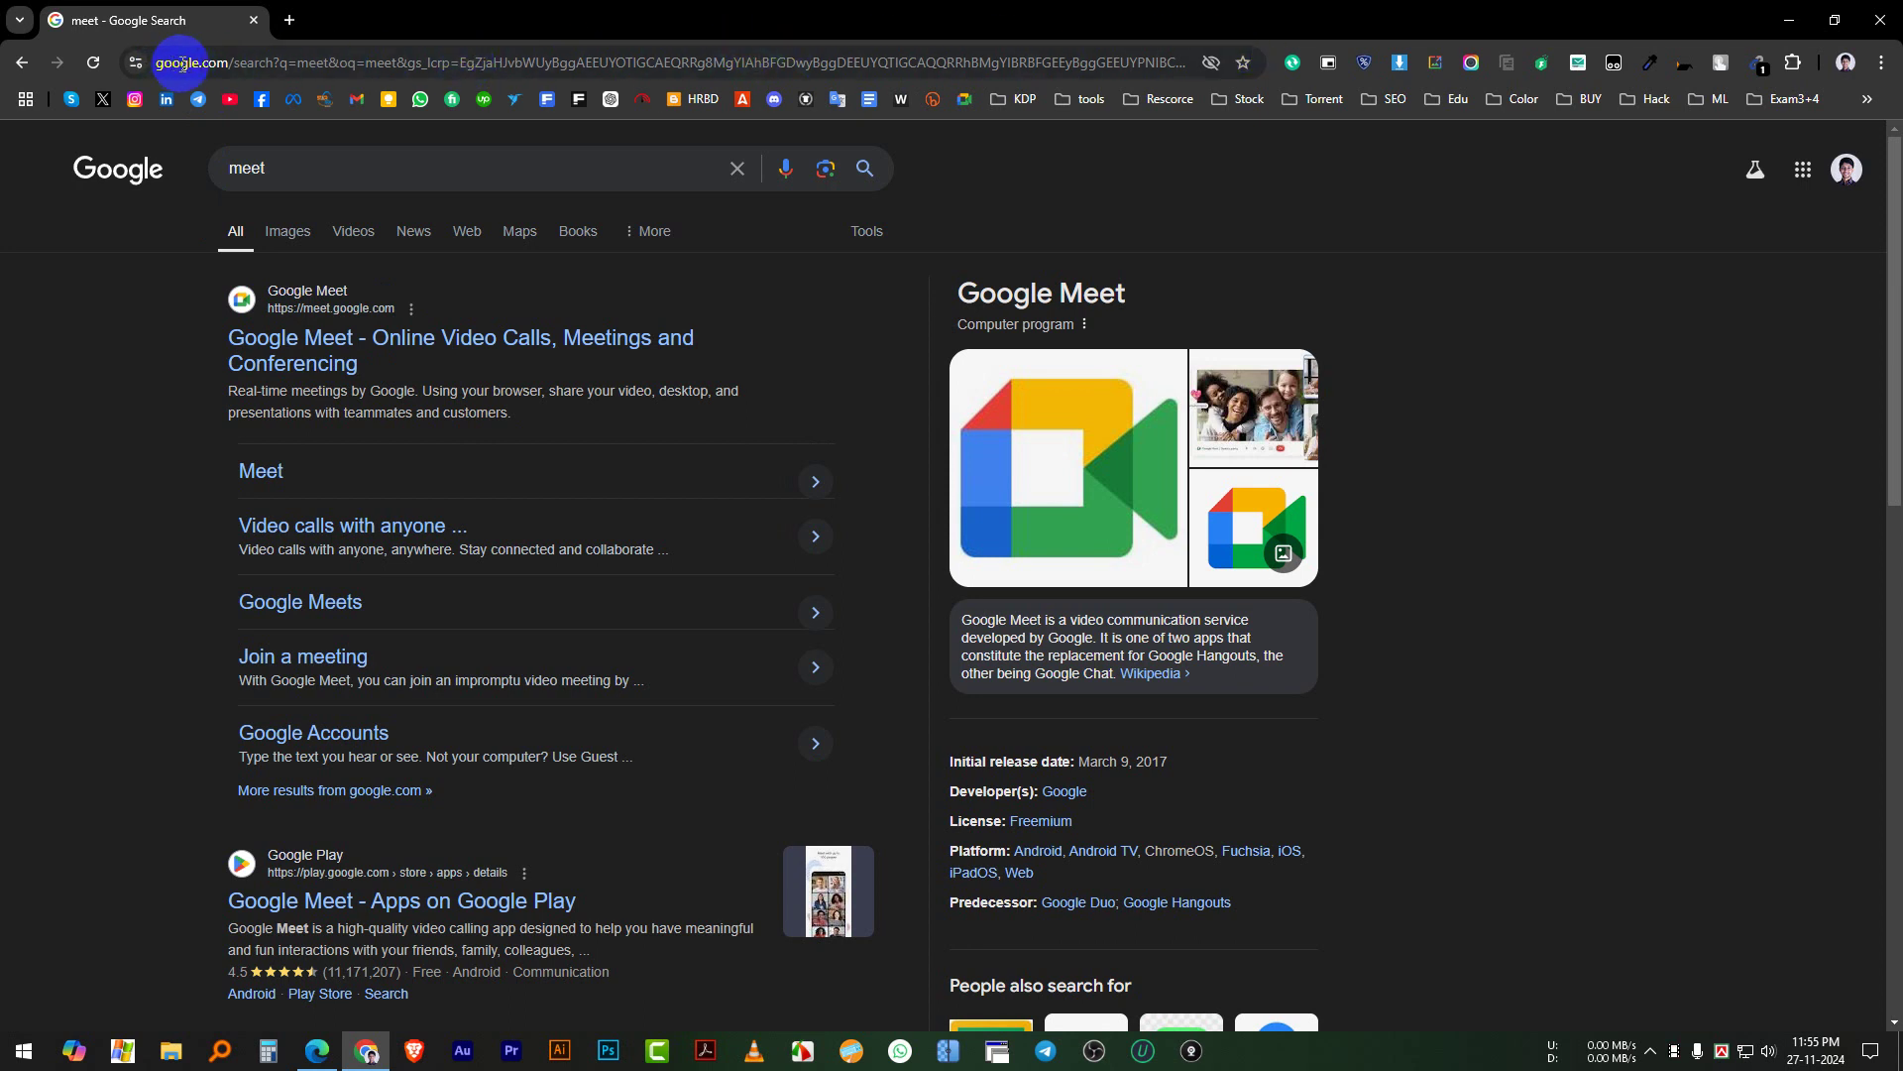
click(313, 342)
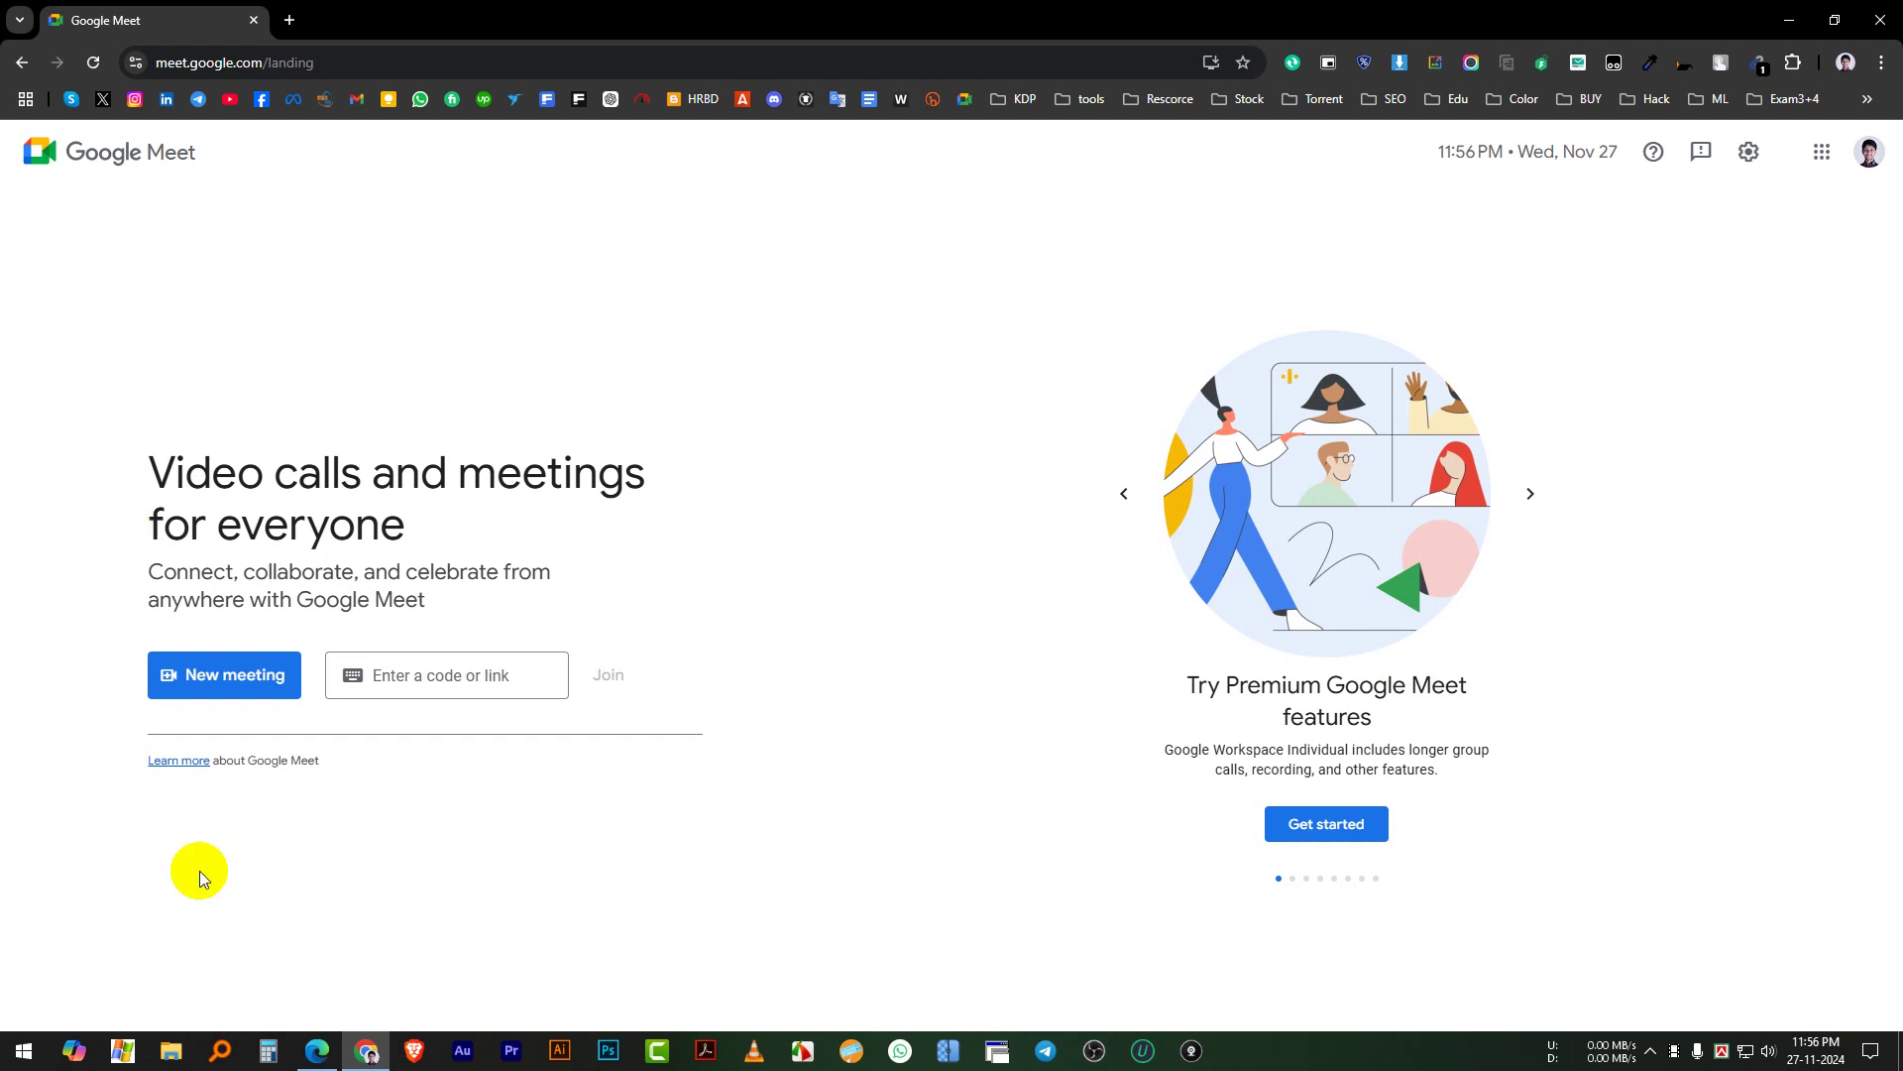
Step: Examine the meeting code field and the options offered for starting a new meeting
click(199, 694)
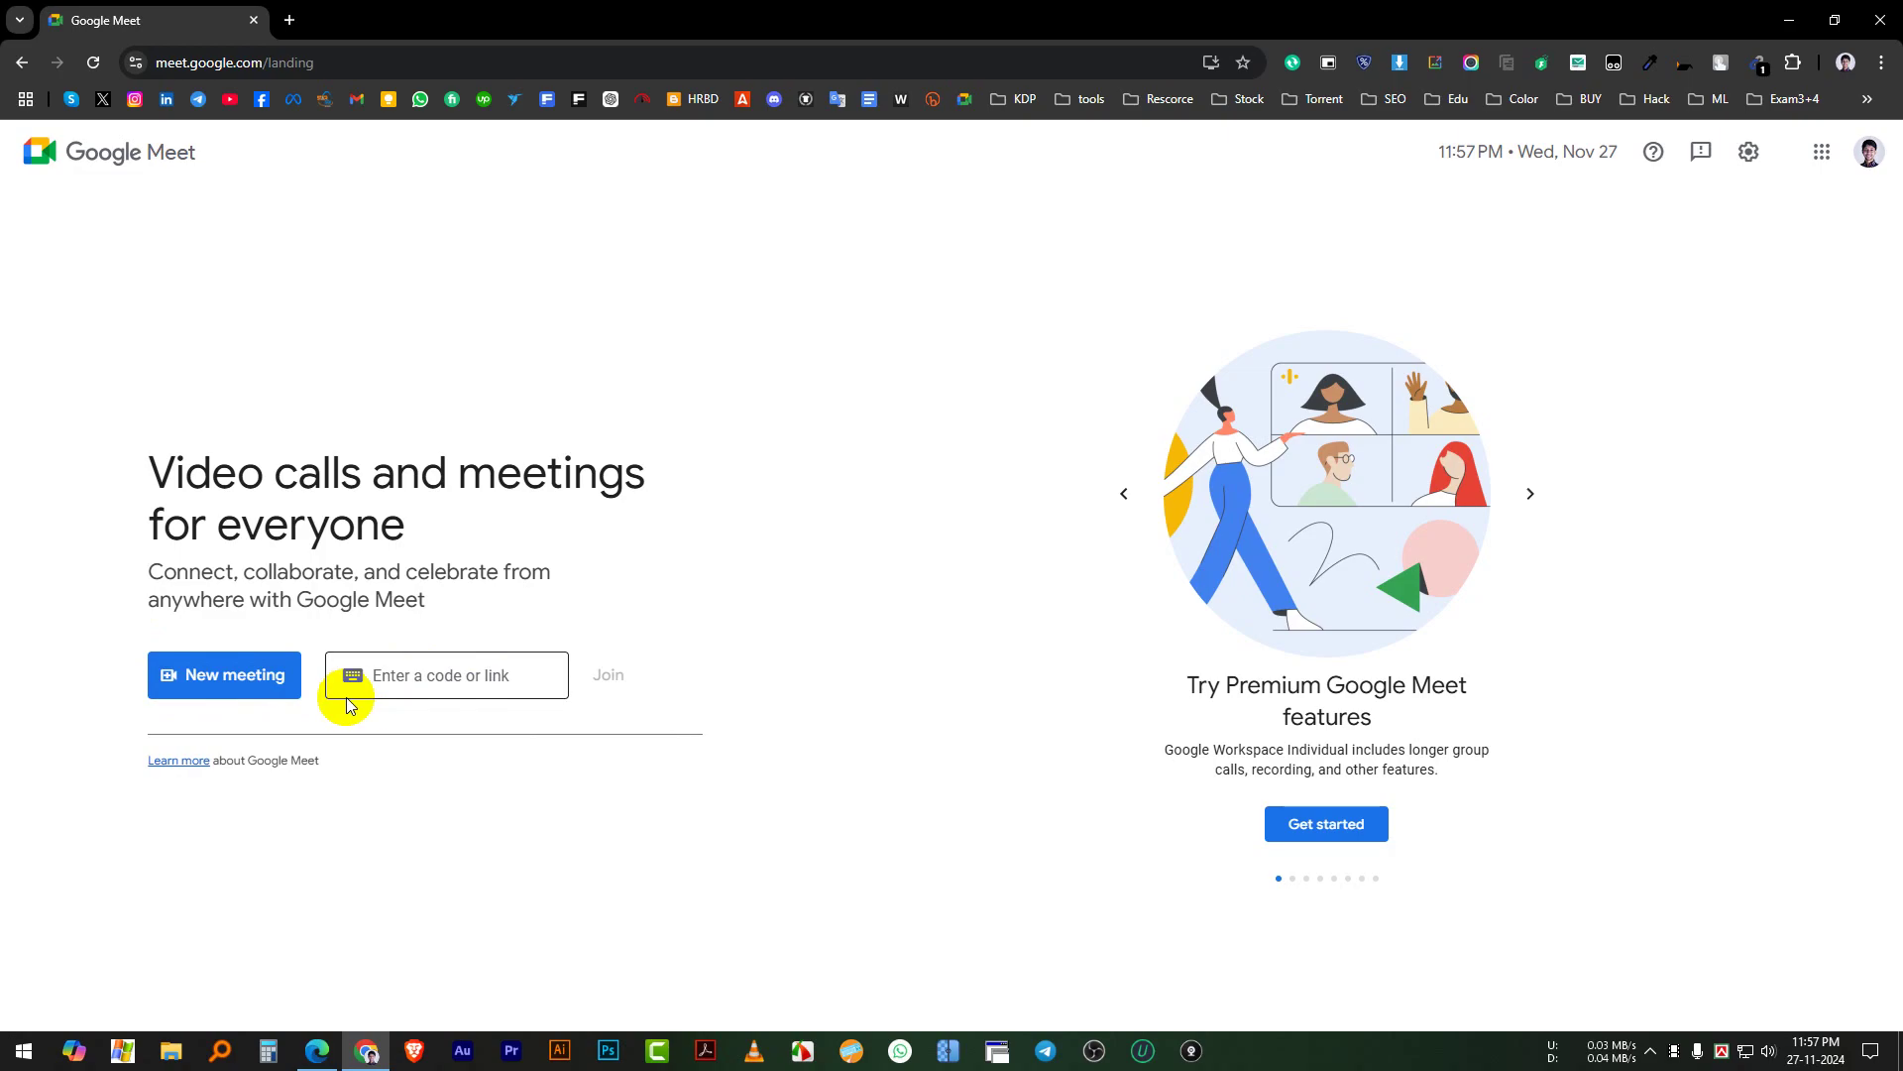
click(481, 677)
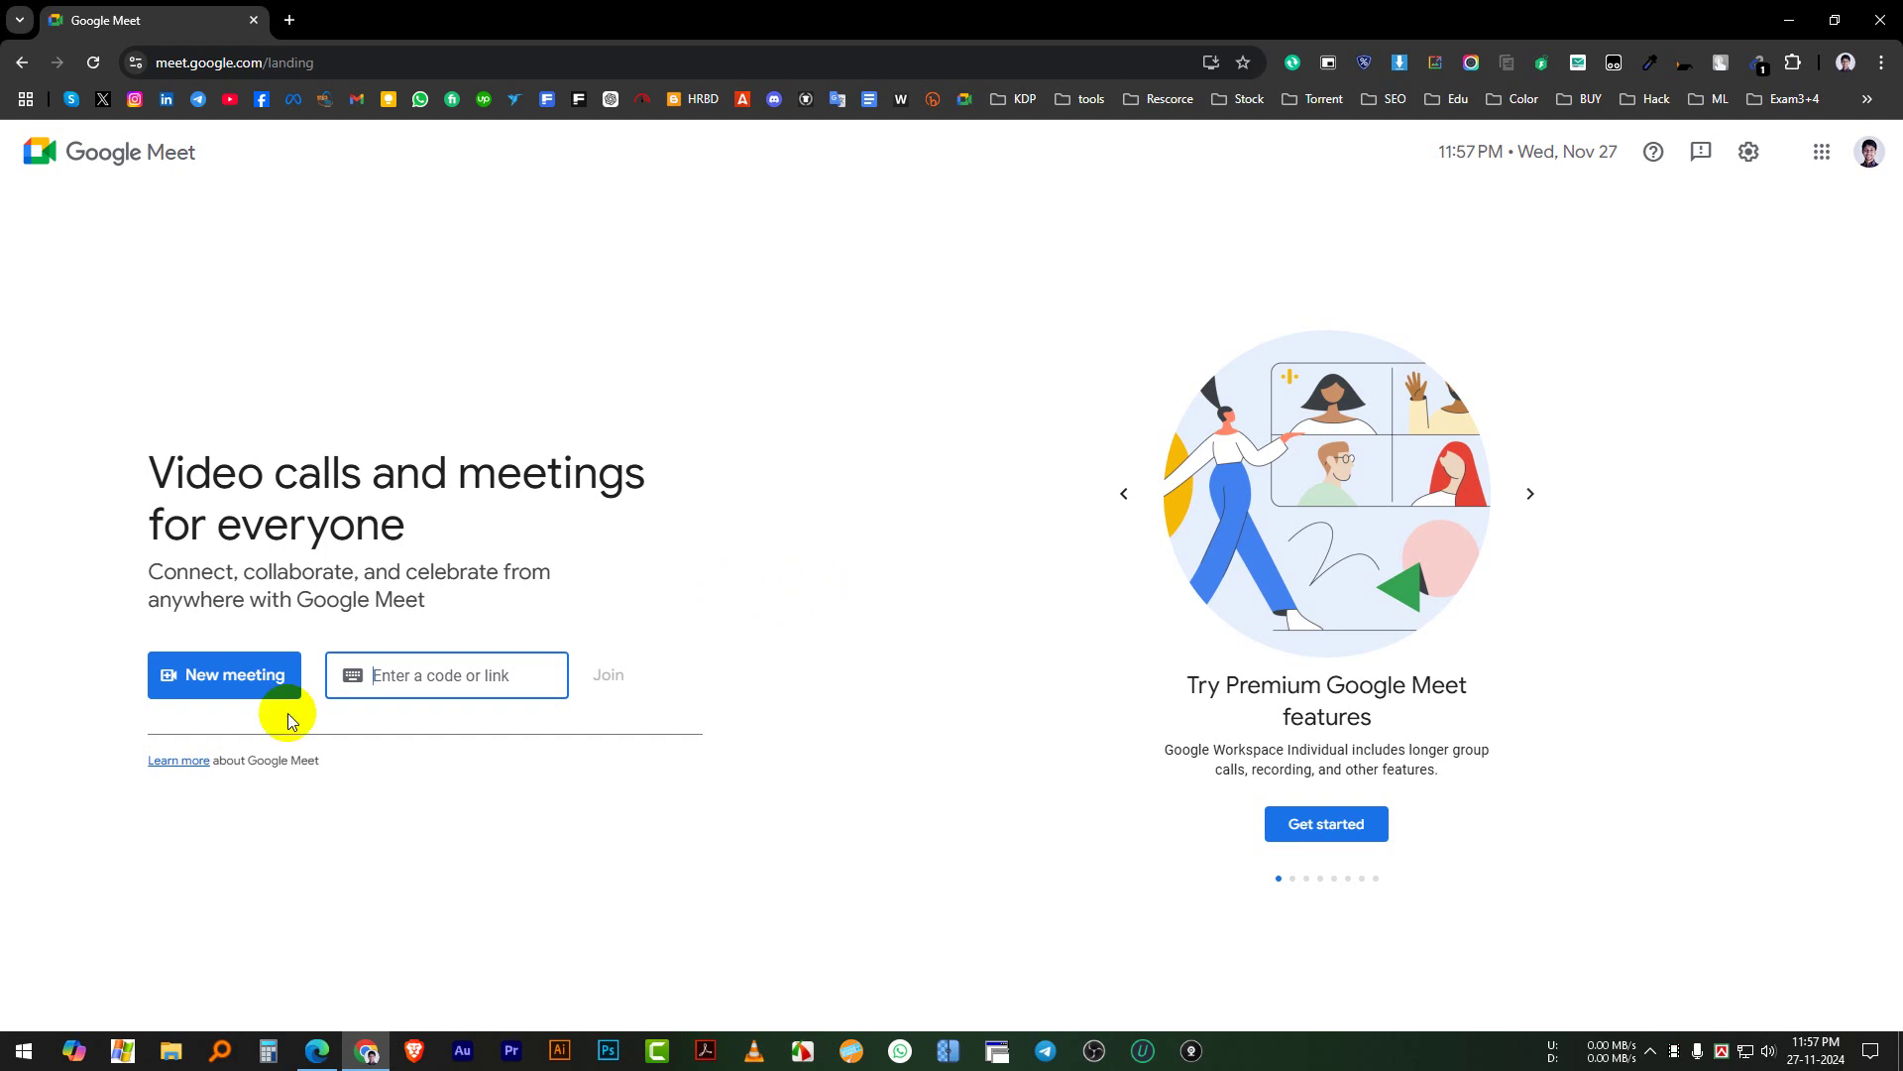
click(216, 682)
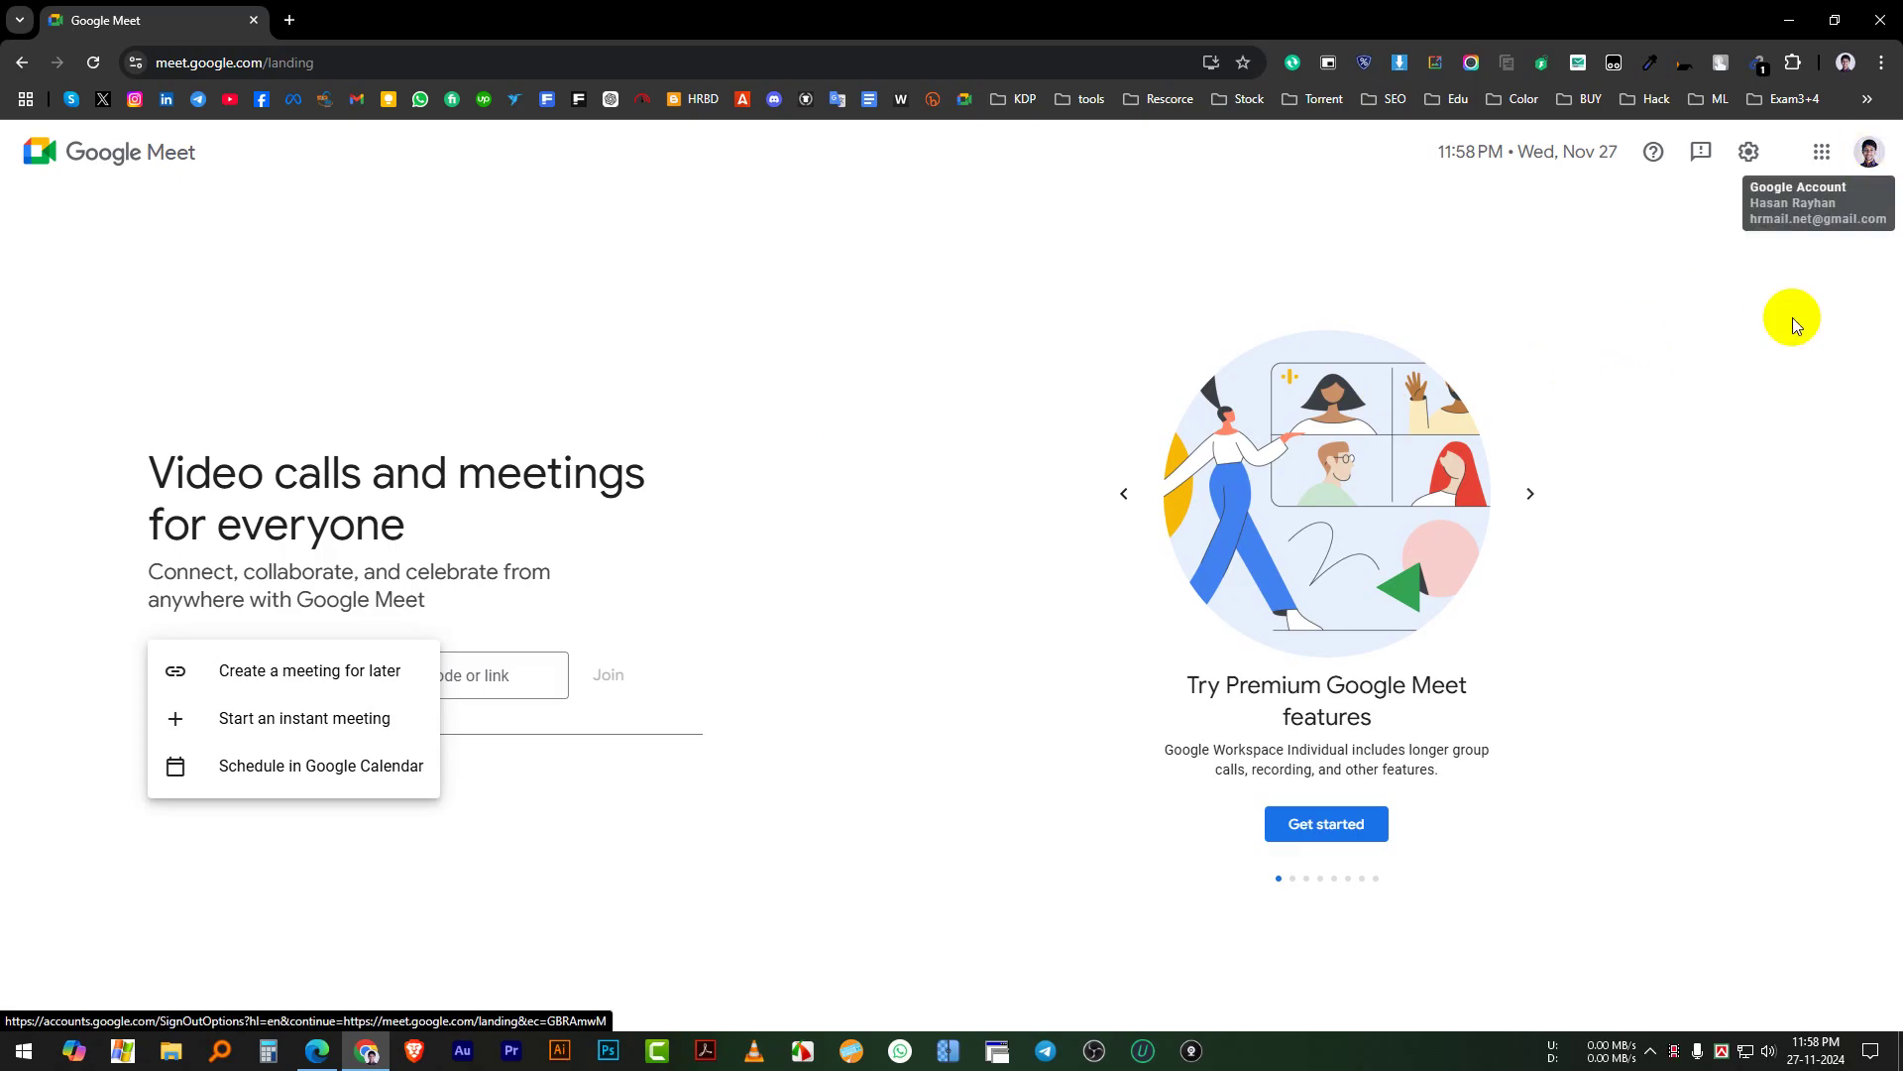
click(741, 373)
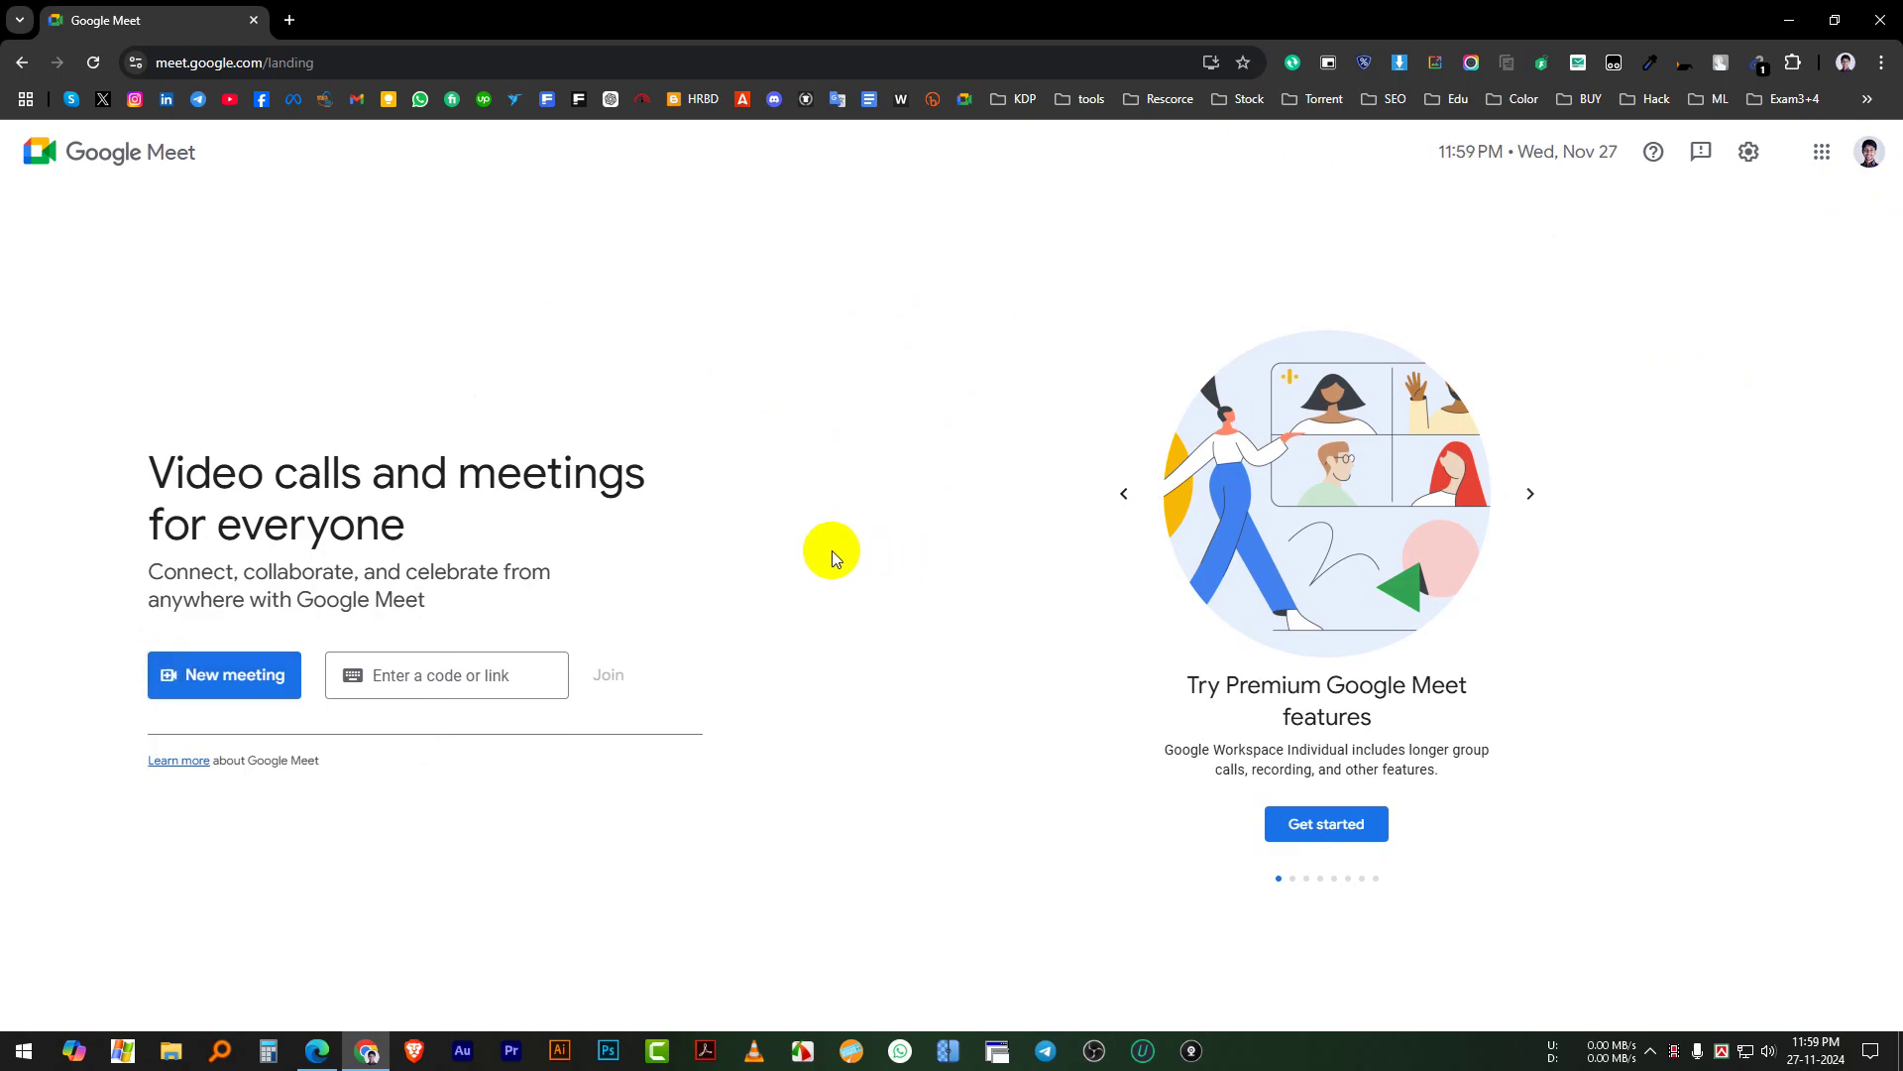
Step: In a new Incognito window, search for "meet" and open the Google Meet result
click(1881, 63)
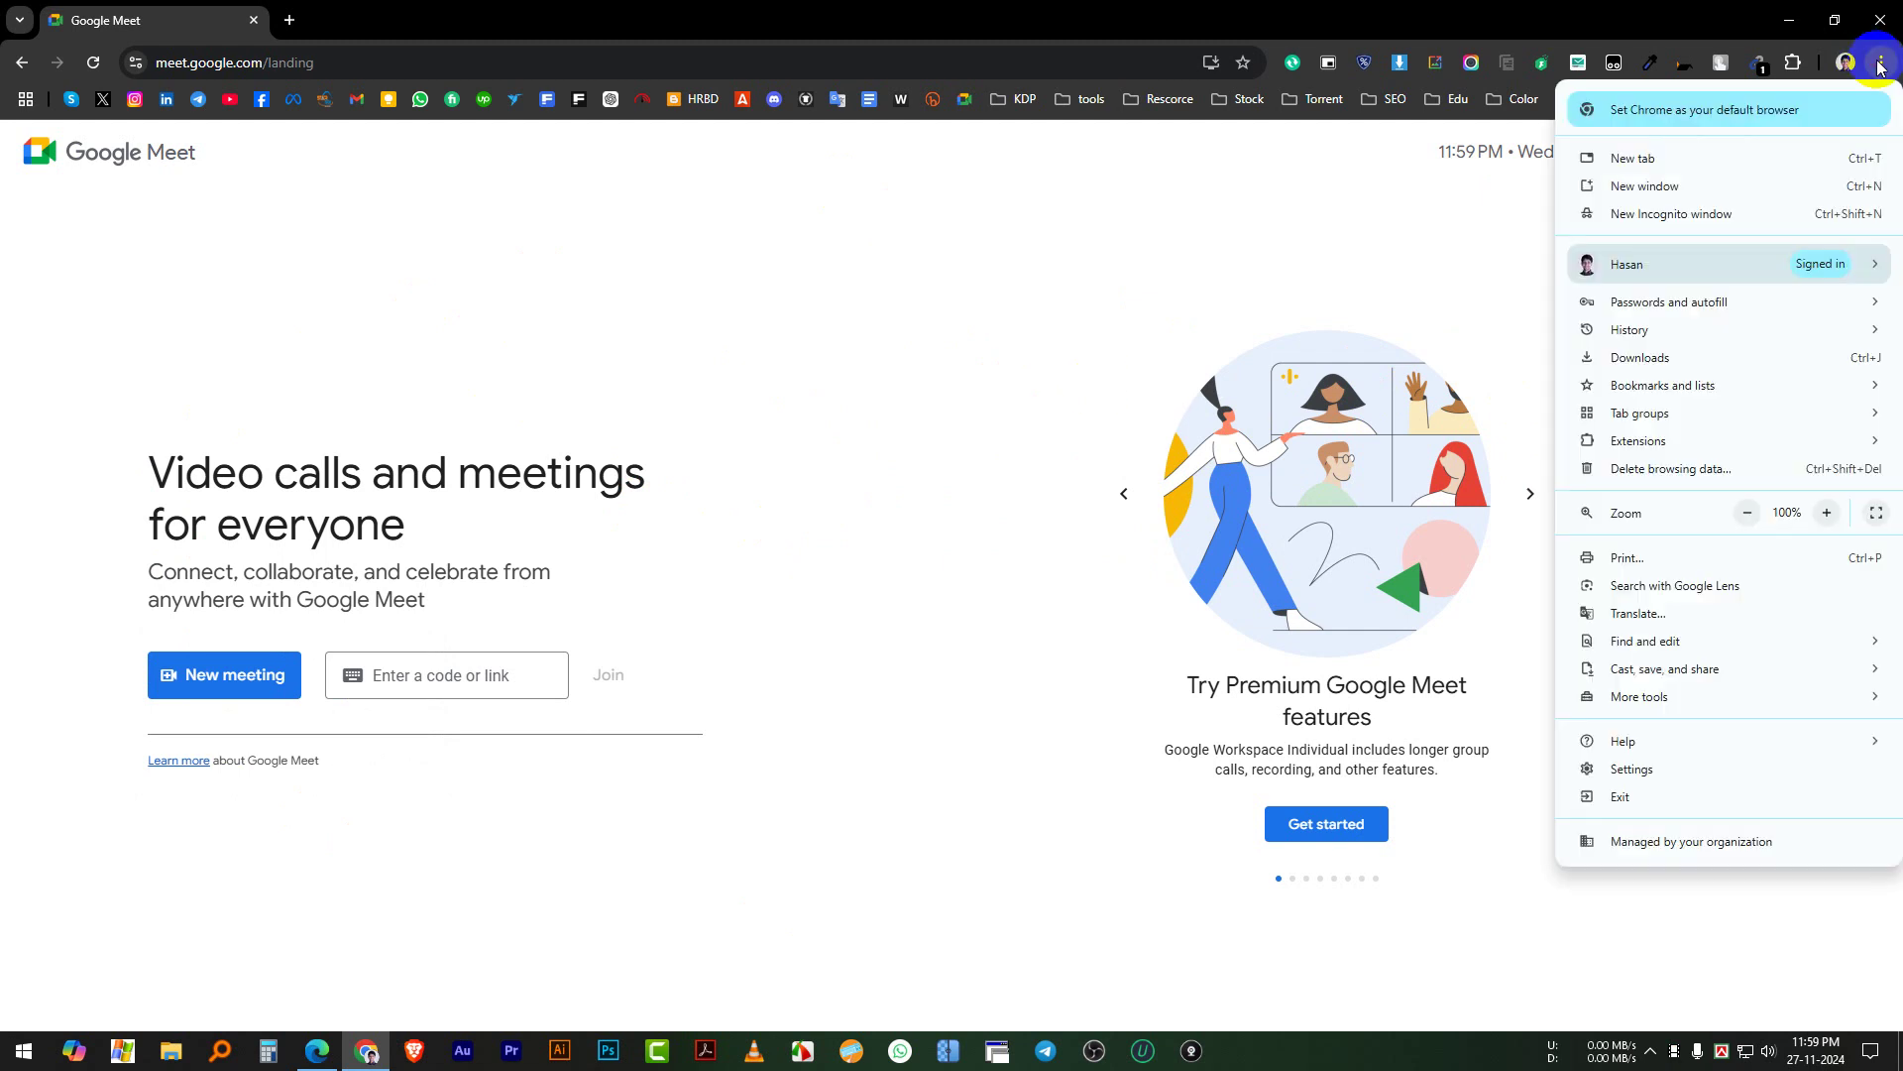
click(1685, 212)
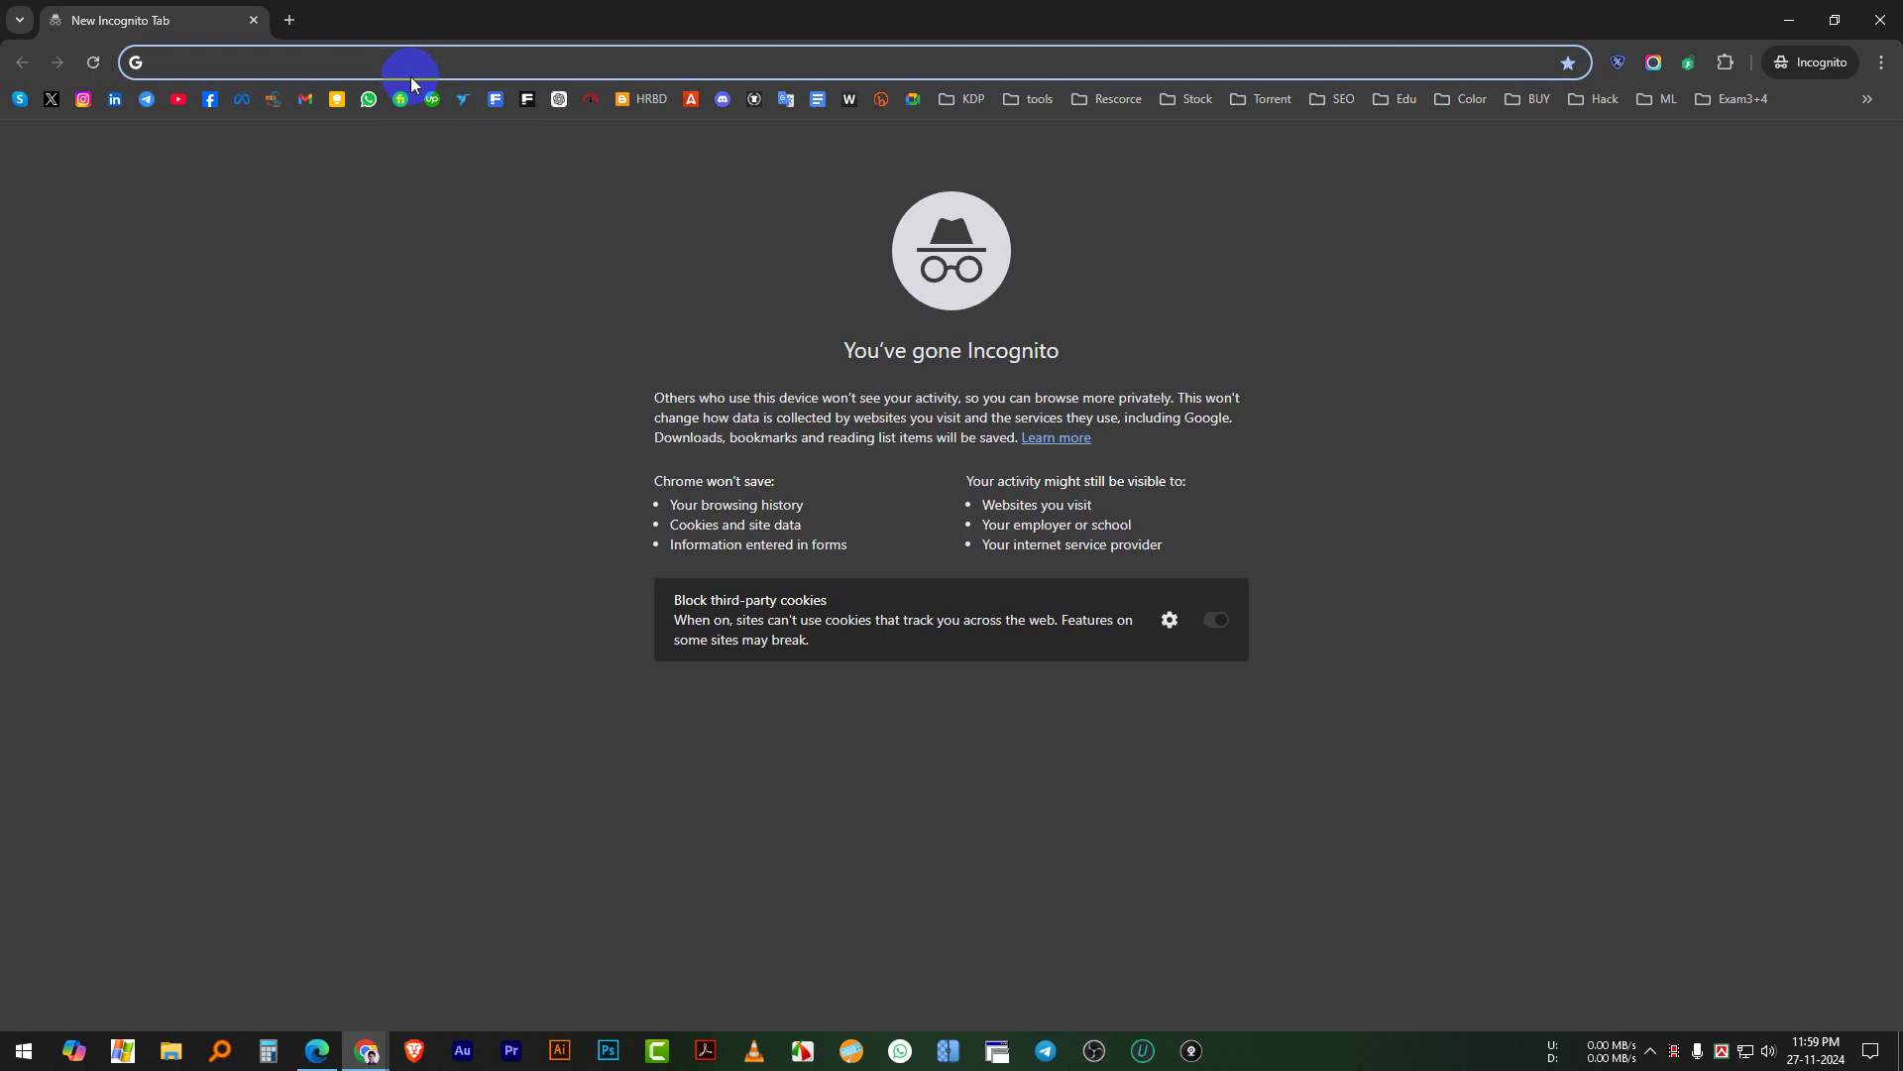
text(meet)
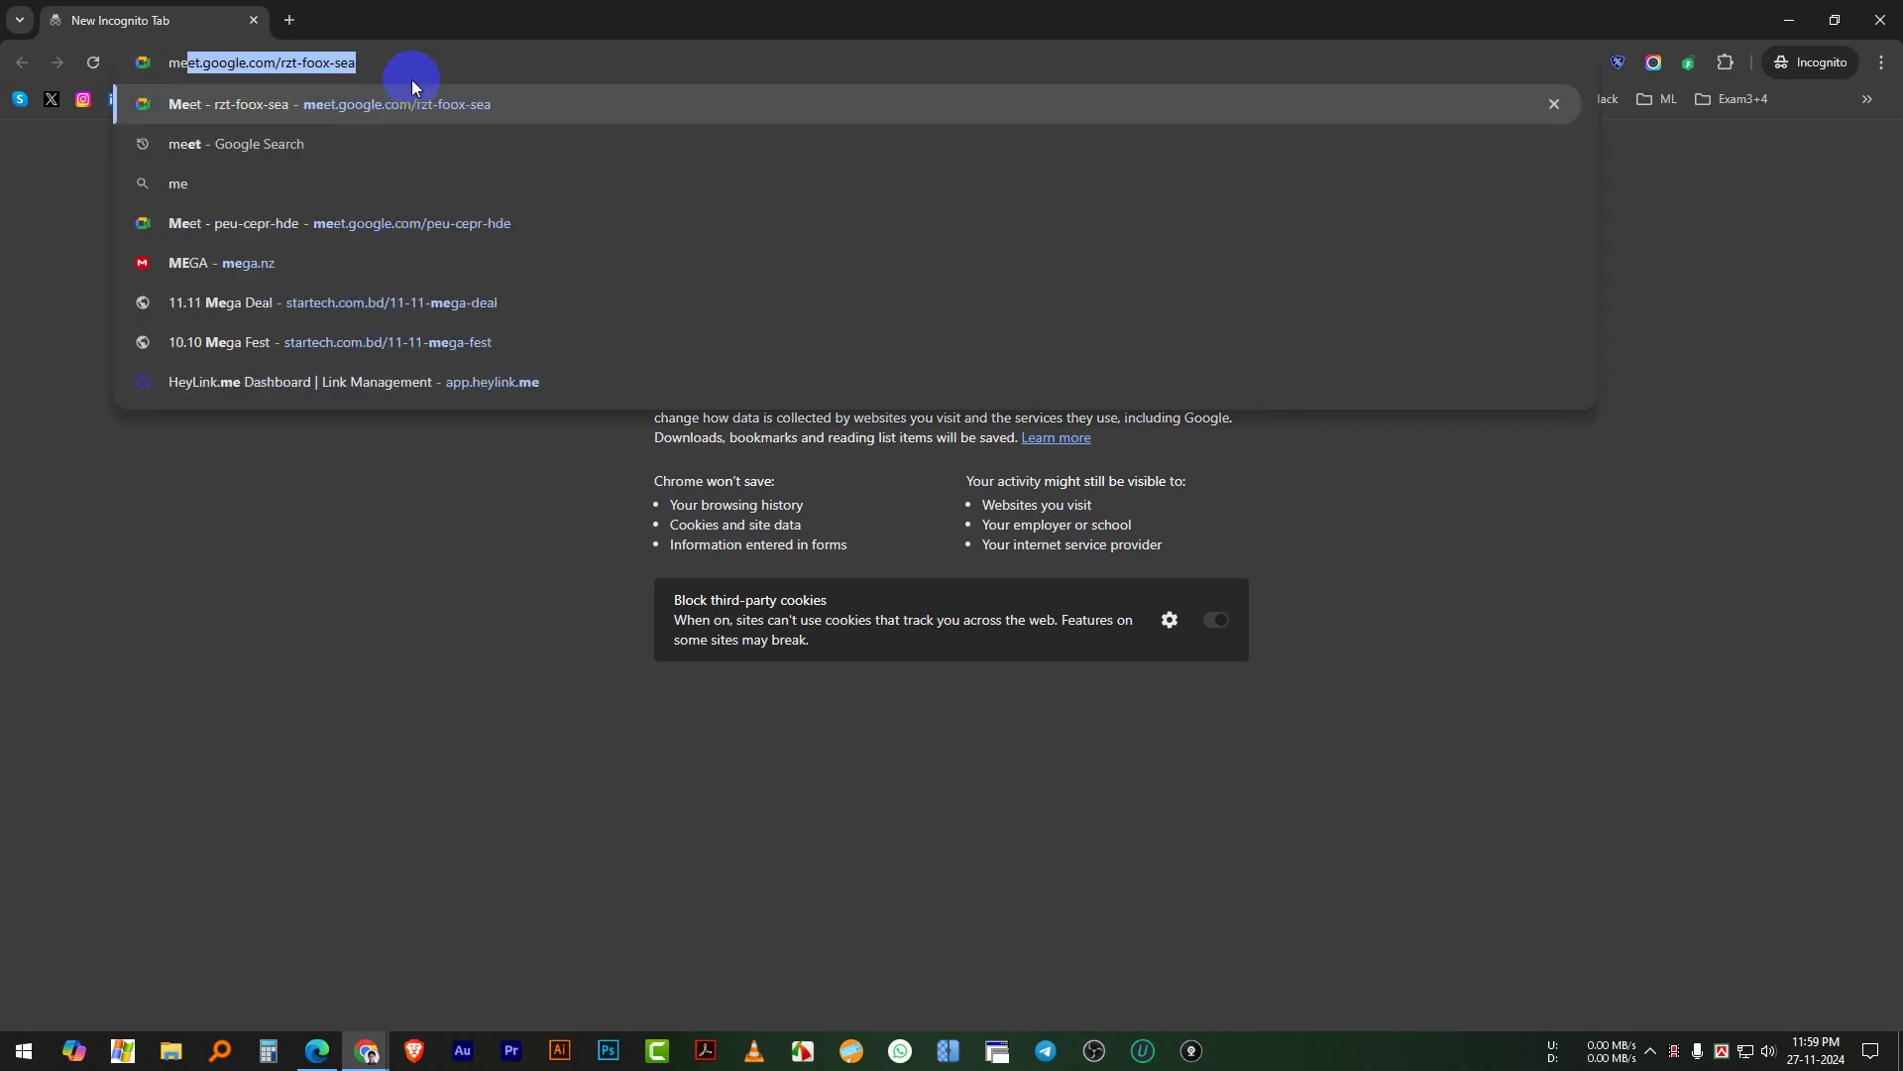
key(Return)
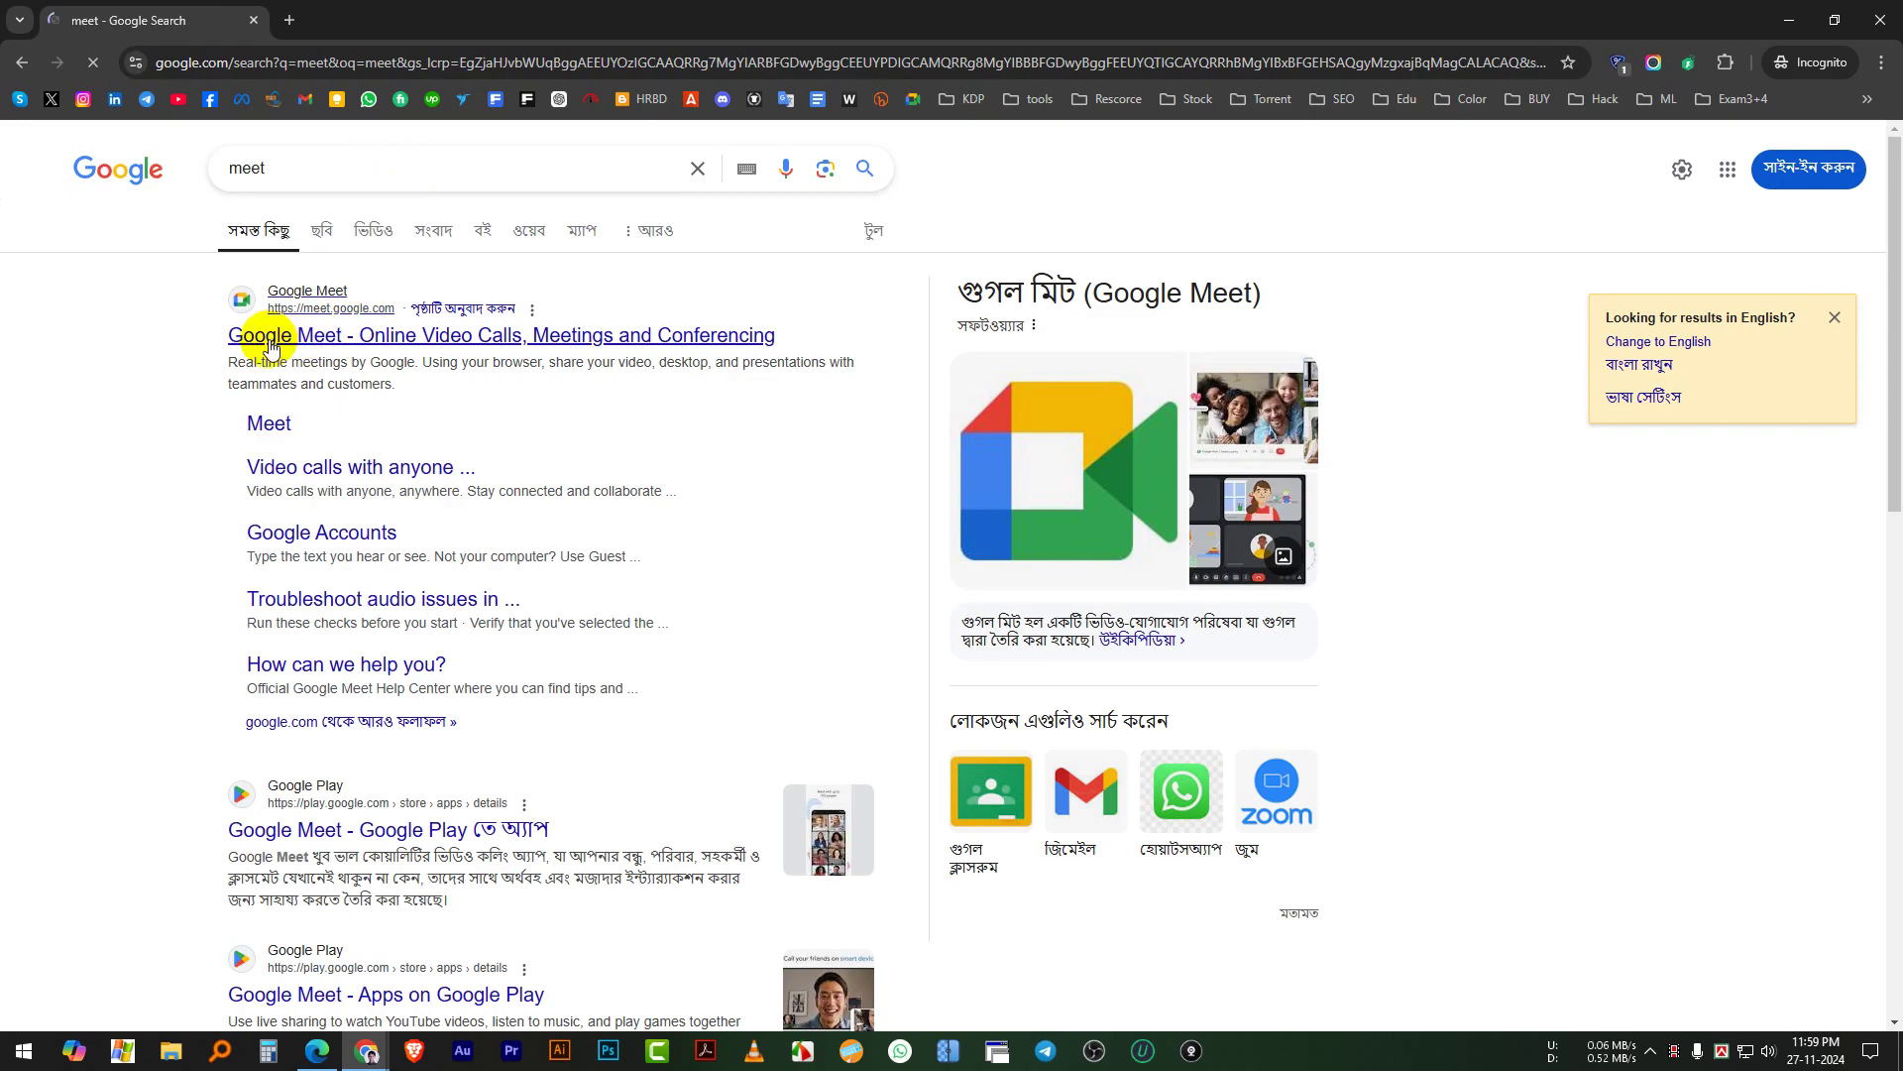
click(271, 342)
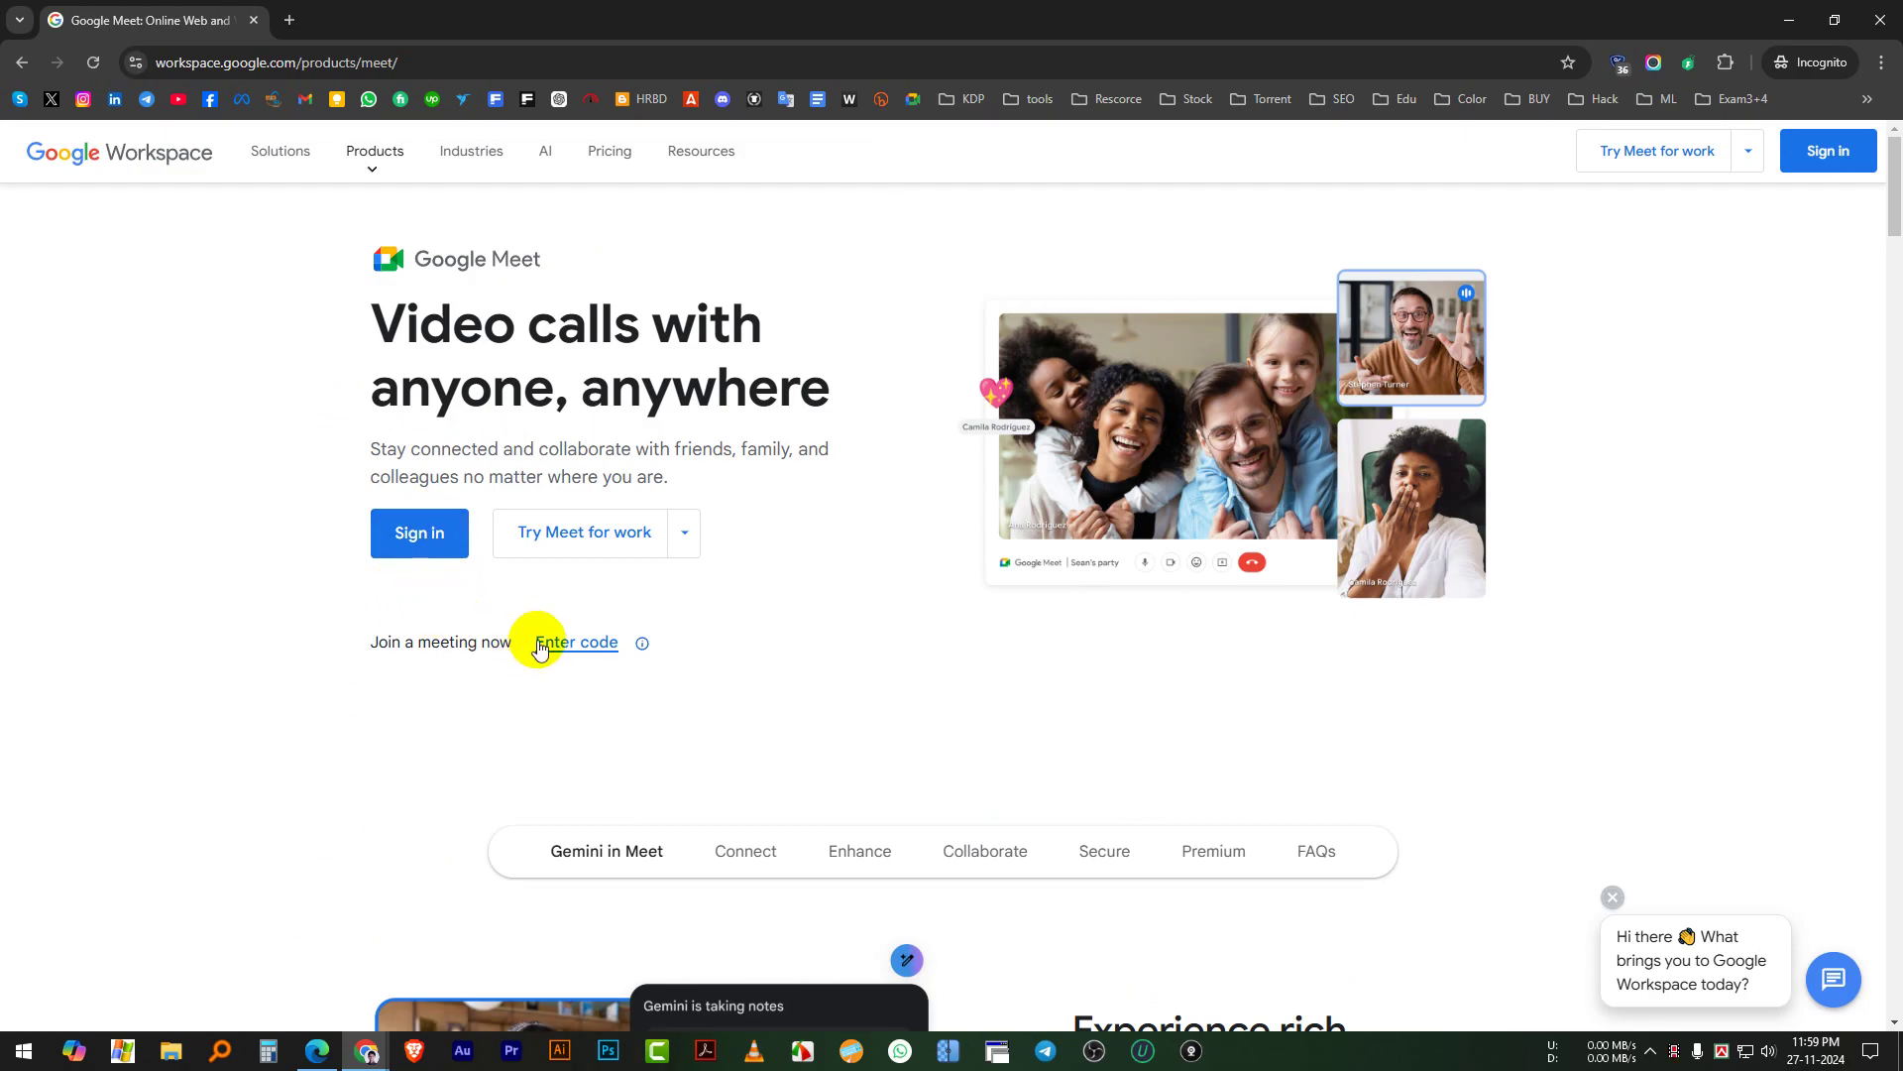
Step: Reveal the meeting code entry field on the signed-out page and close the Incognito window
click(586, 644)
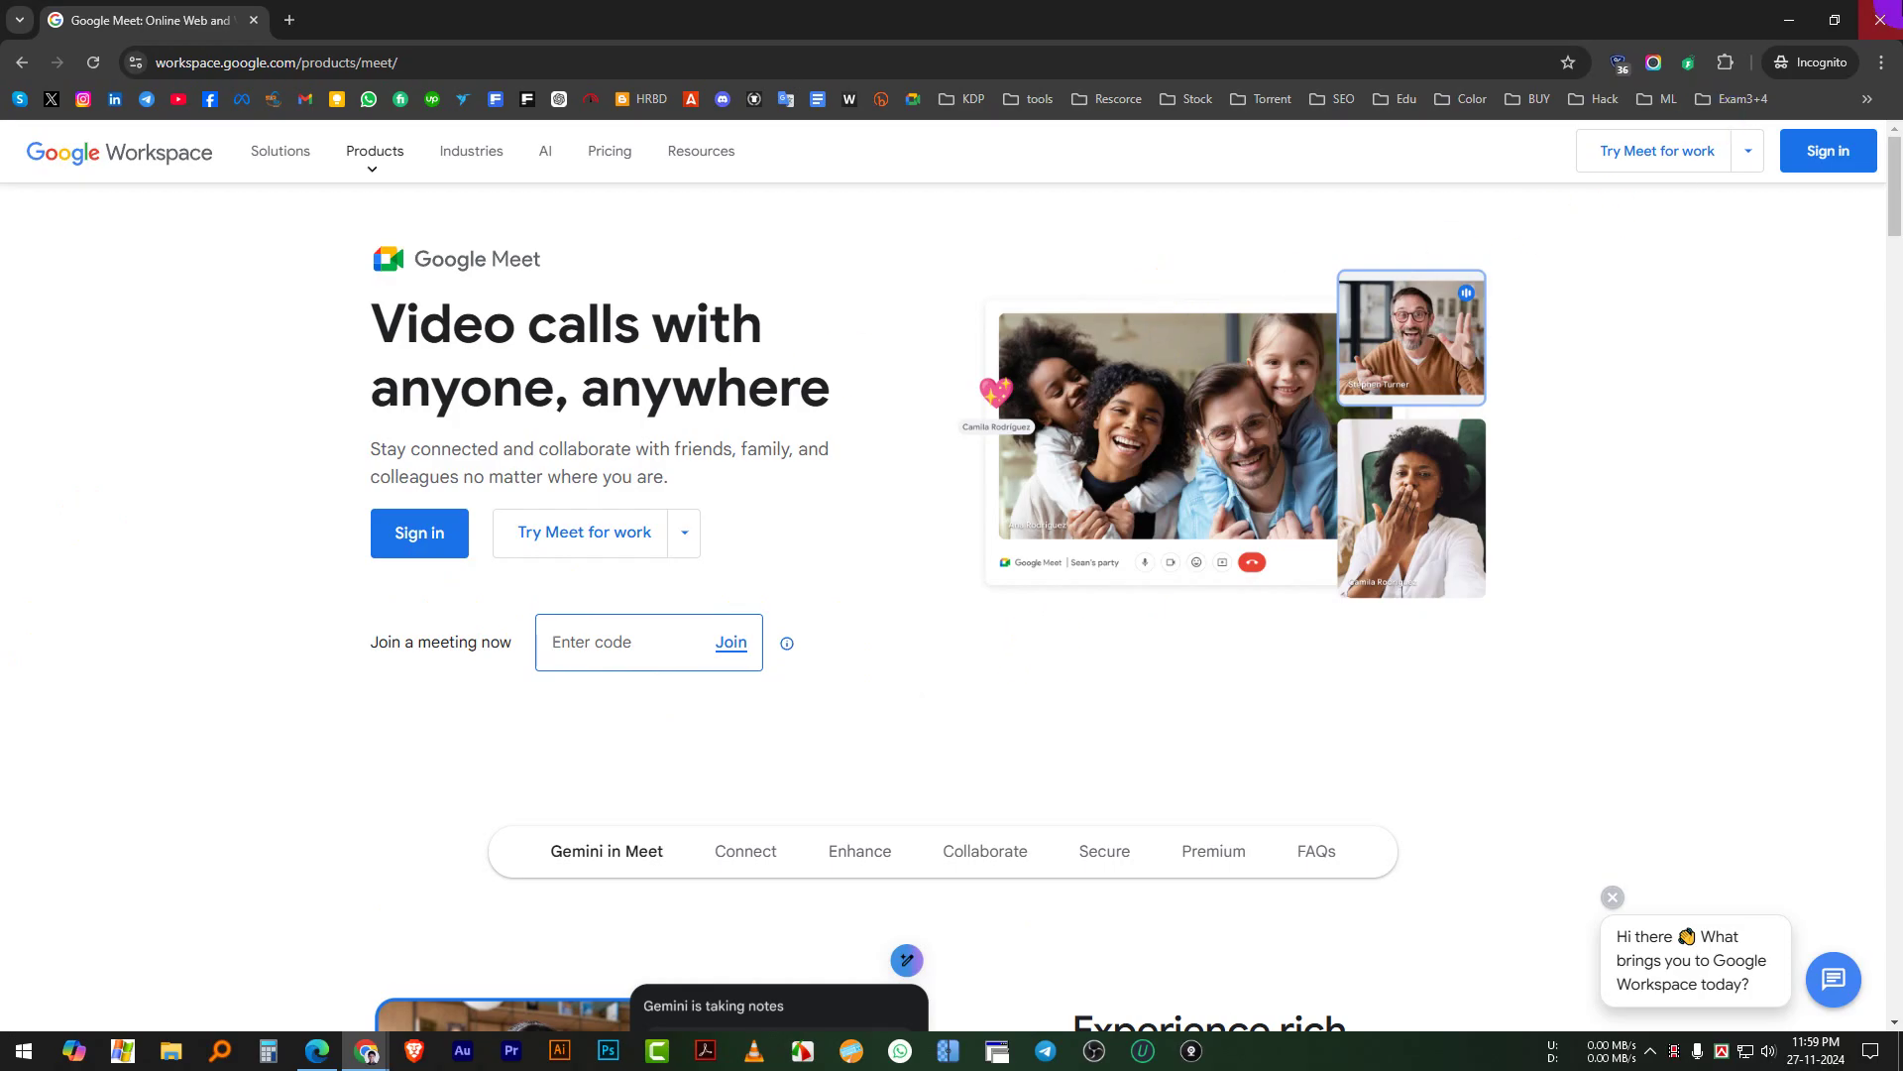
click(1887, 16)
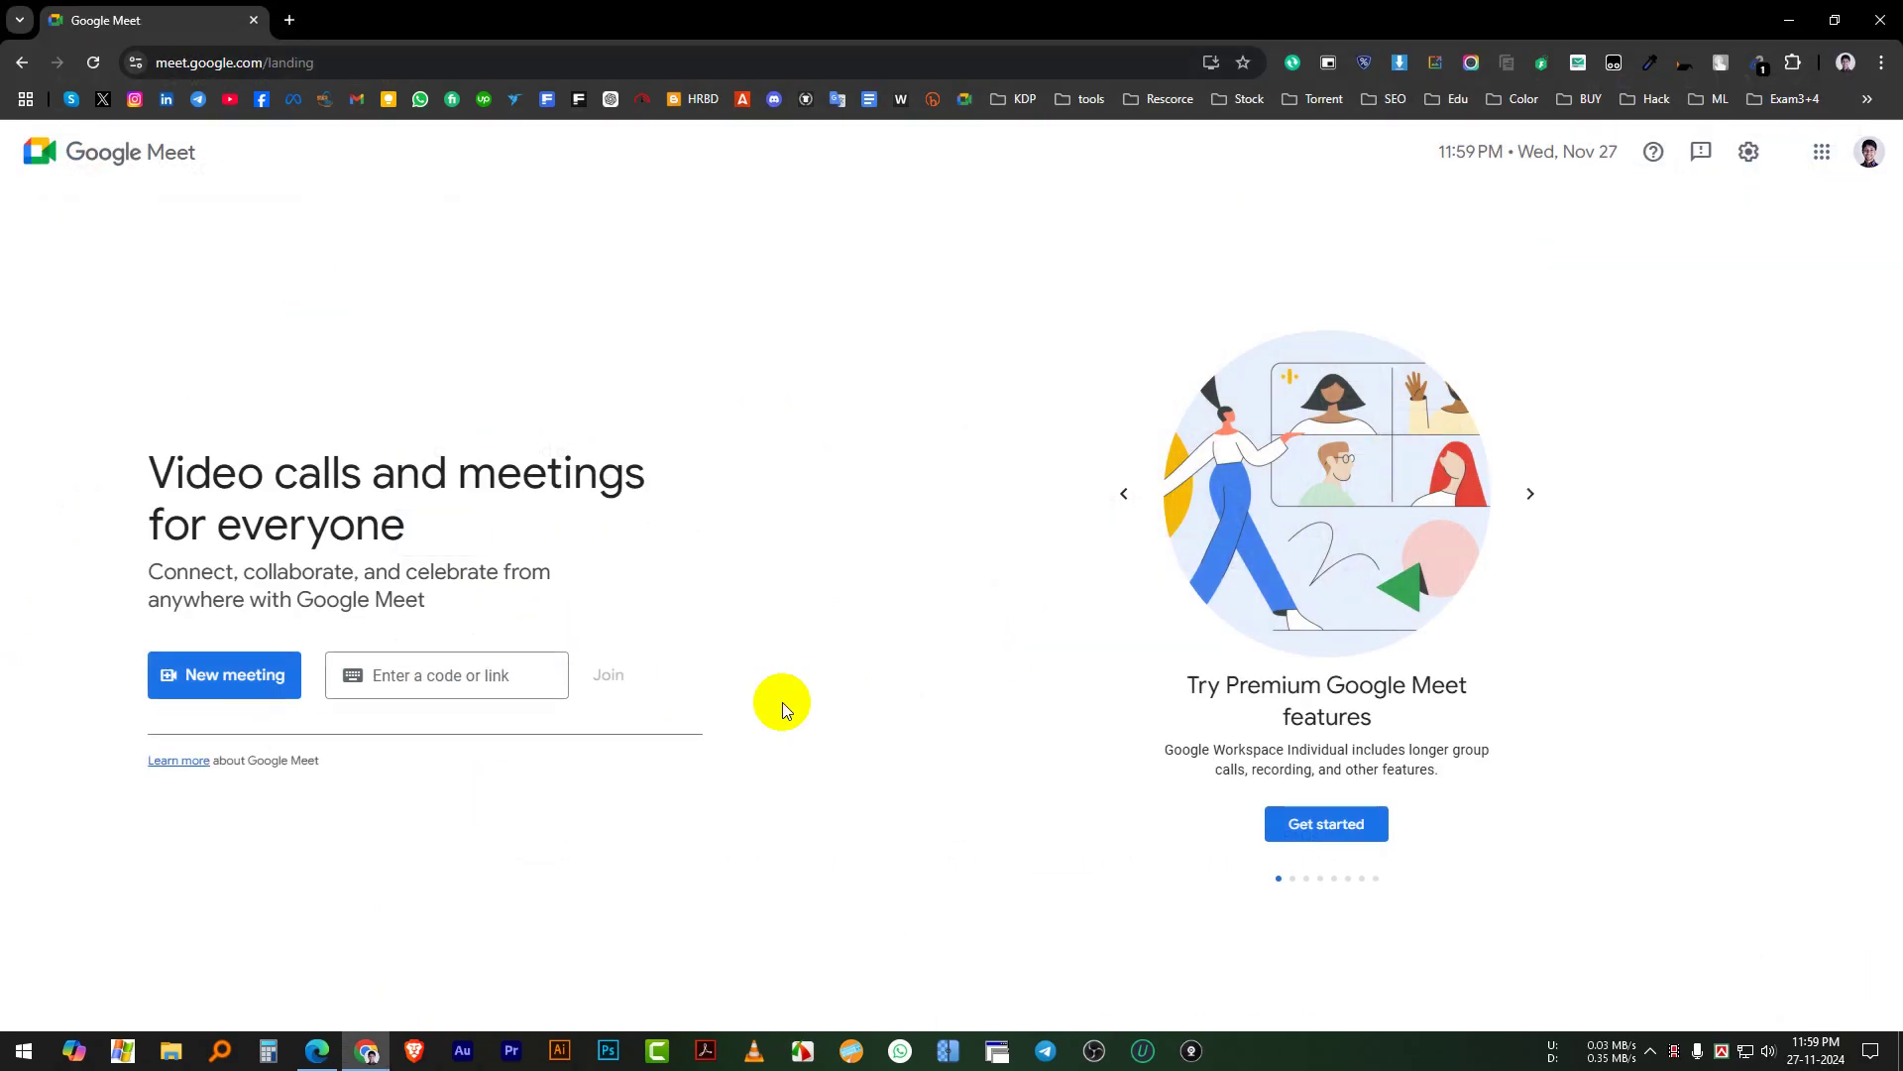
Step: Create a meeting for later, copy its joining link and close the joining info
click(235, 675)
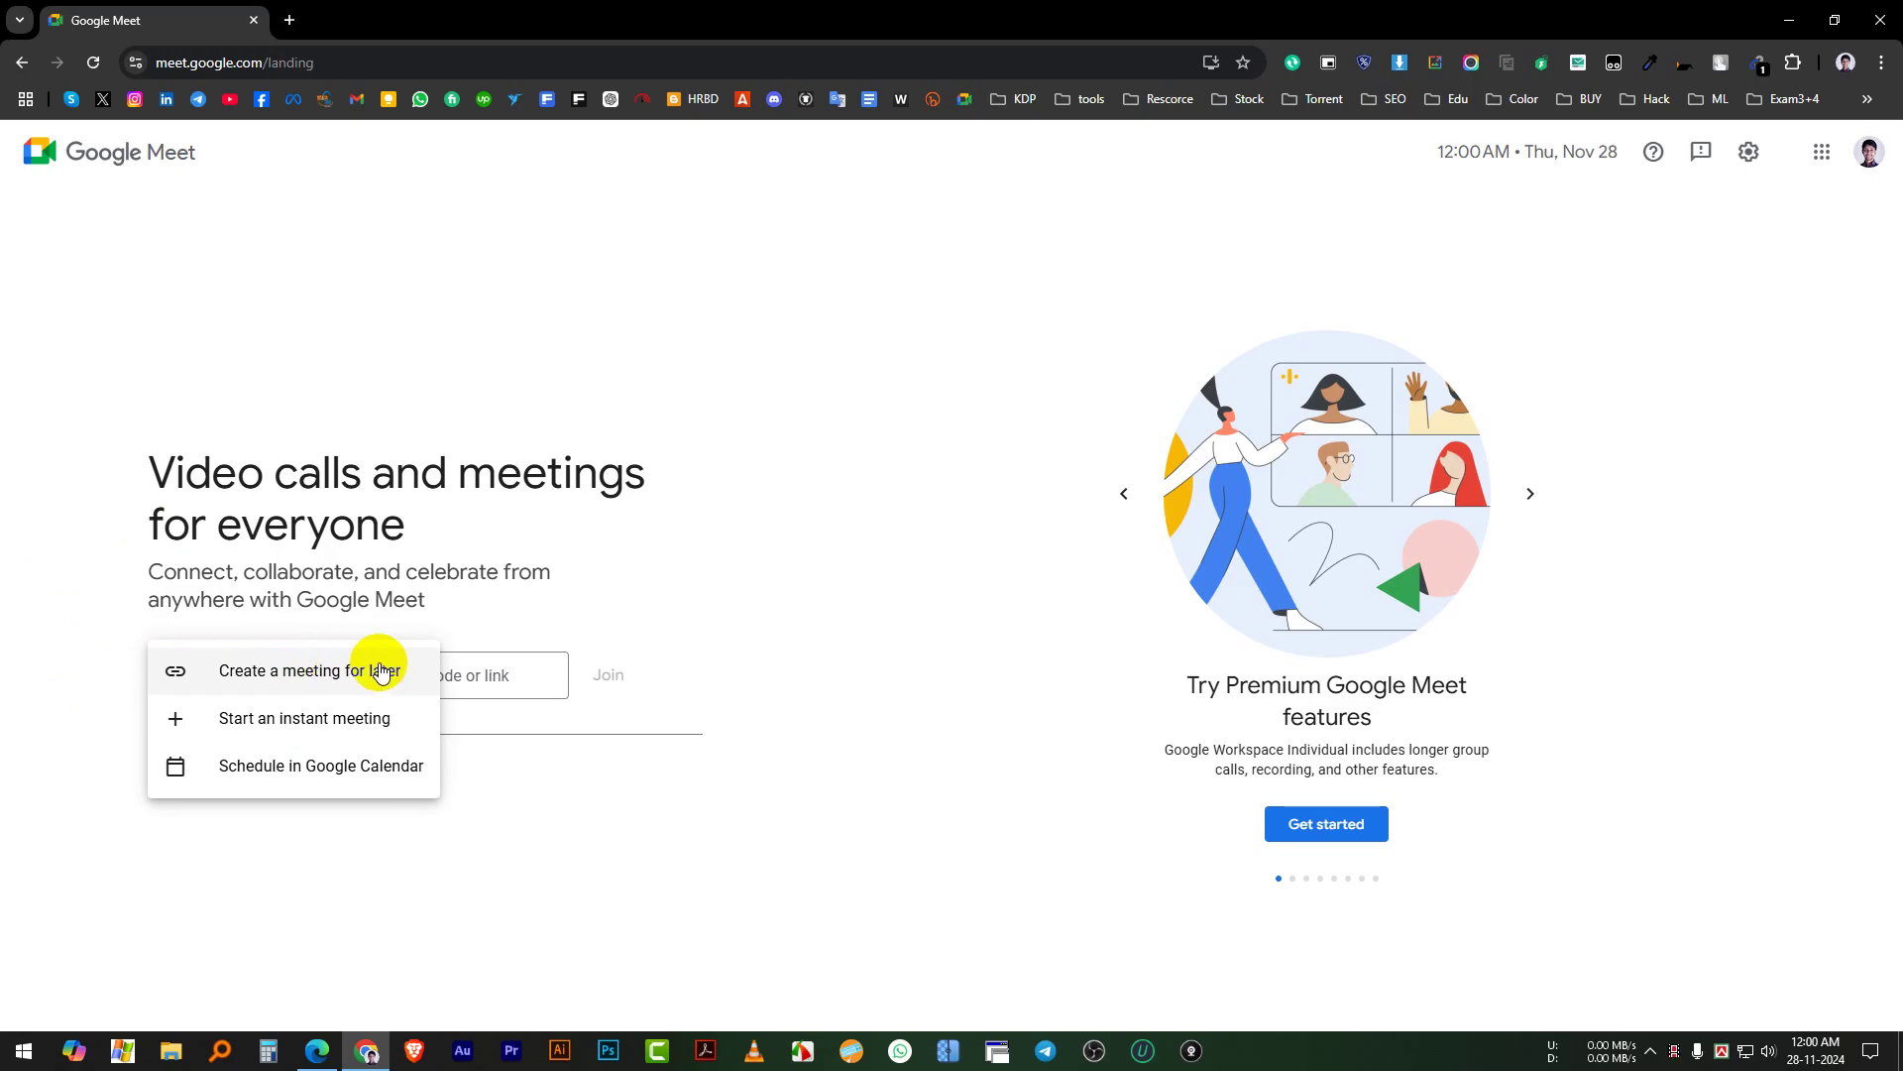
click(275, 674)
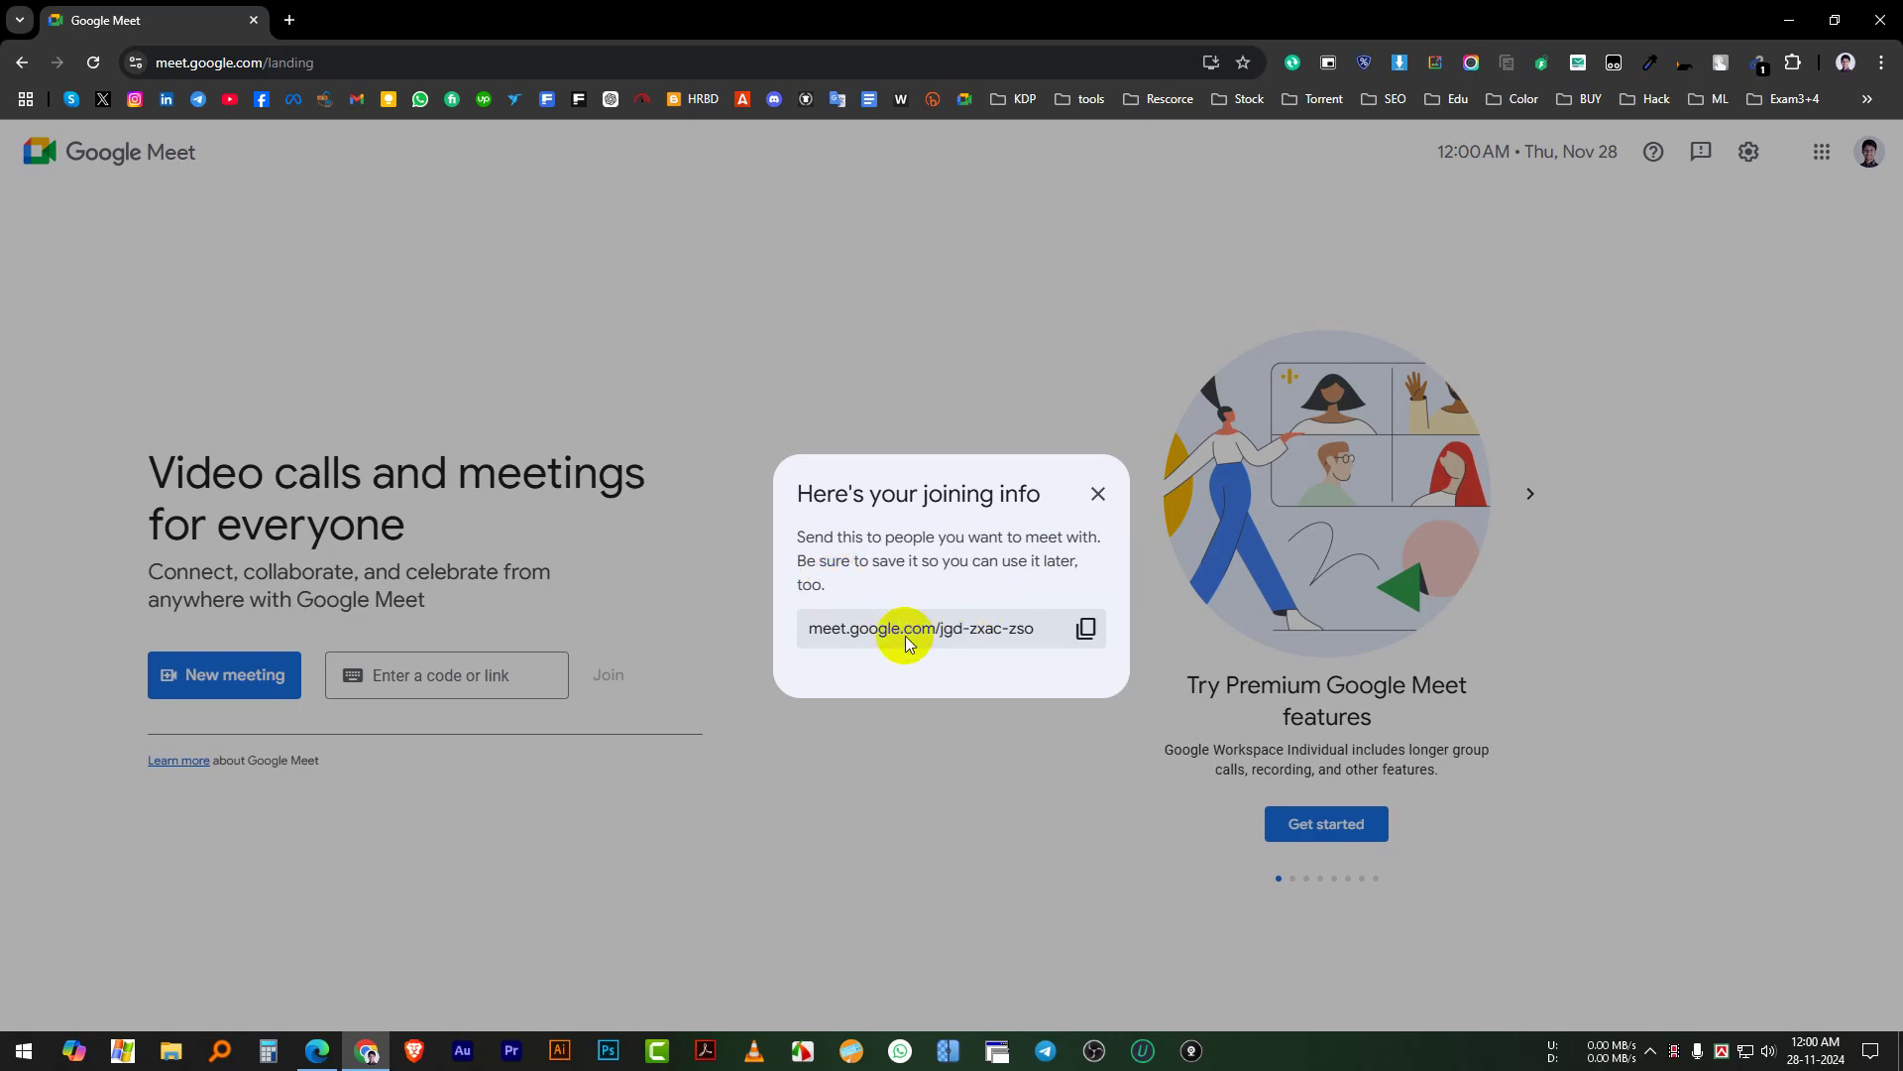
click(1089, 627)
click(1090, 627)
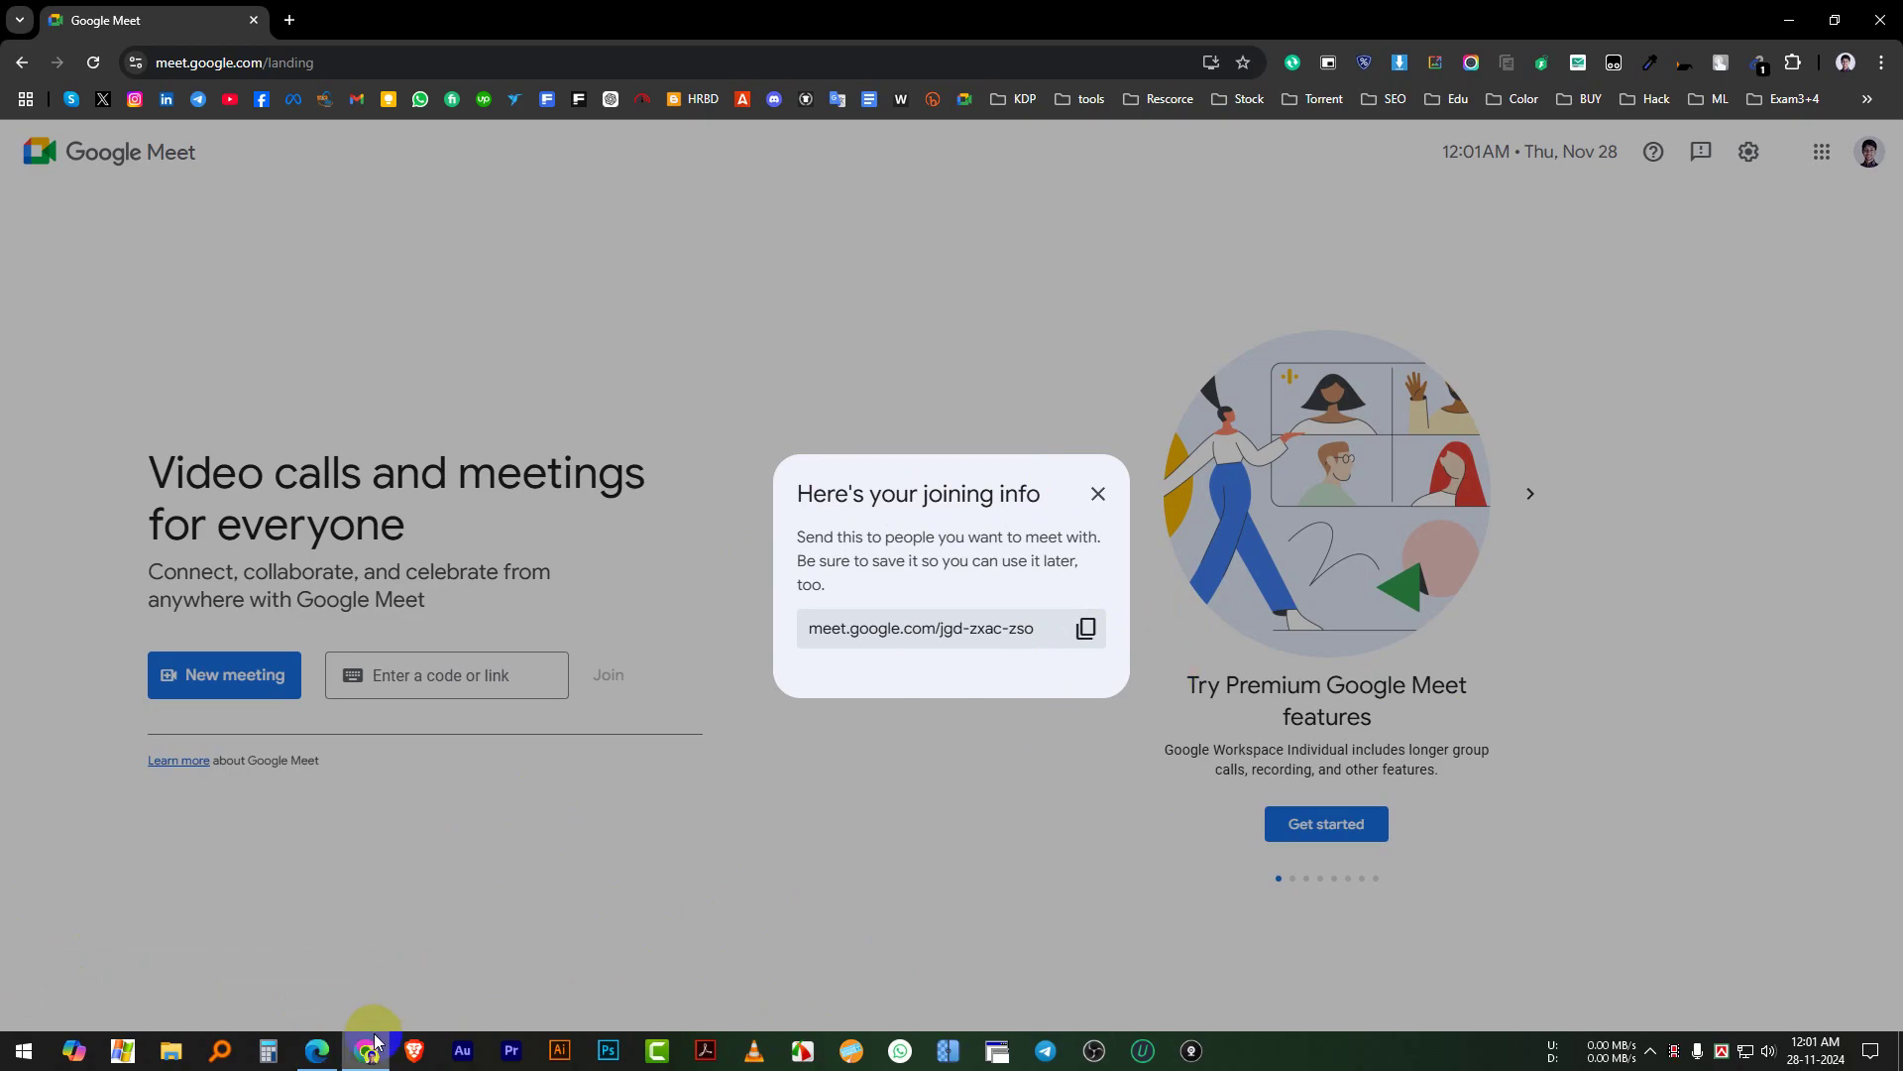
click(272, 1057)
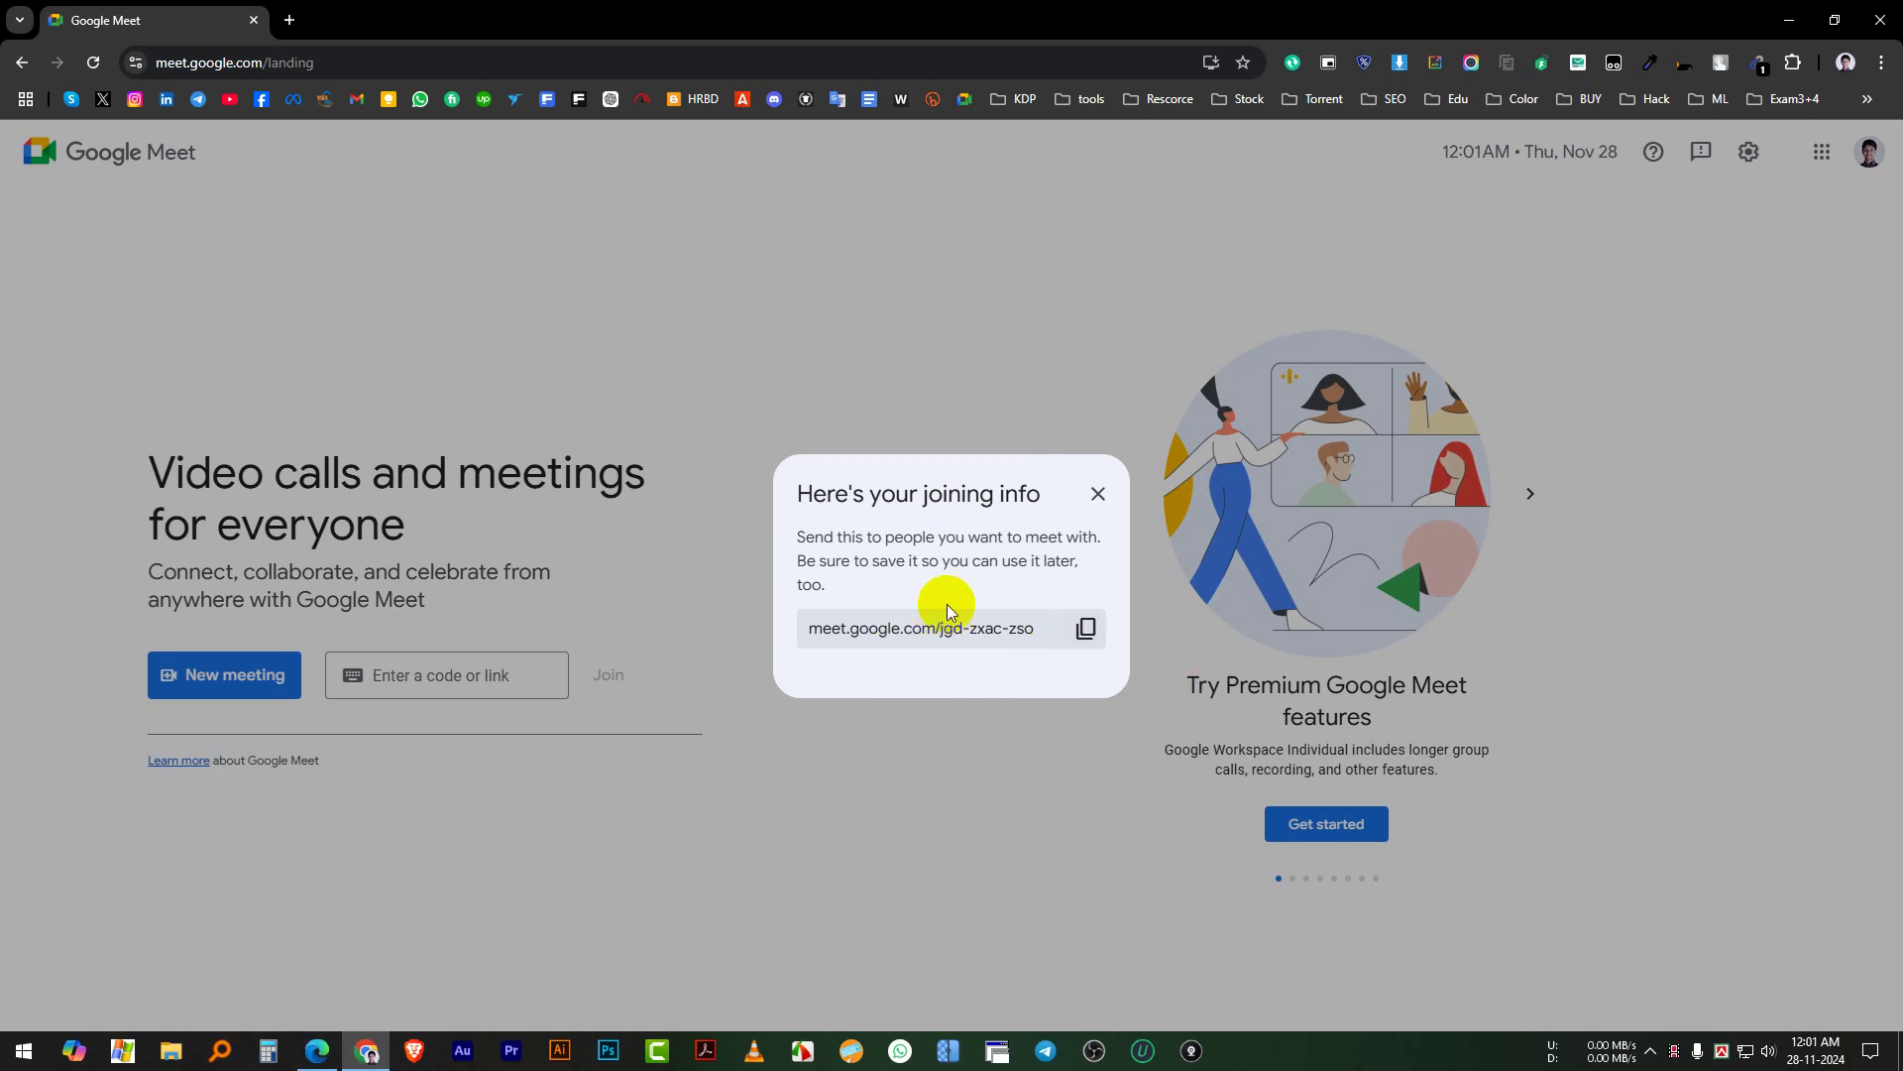
click(1106, 498)
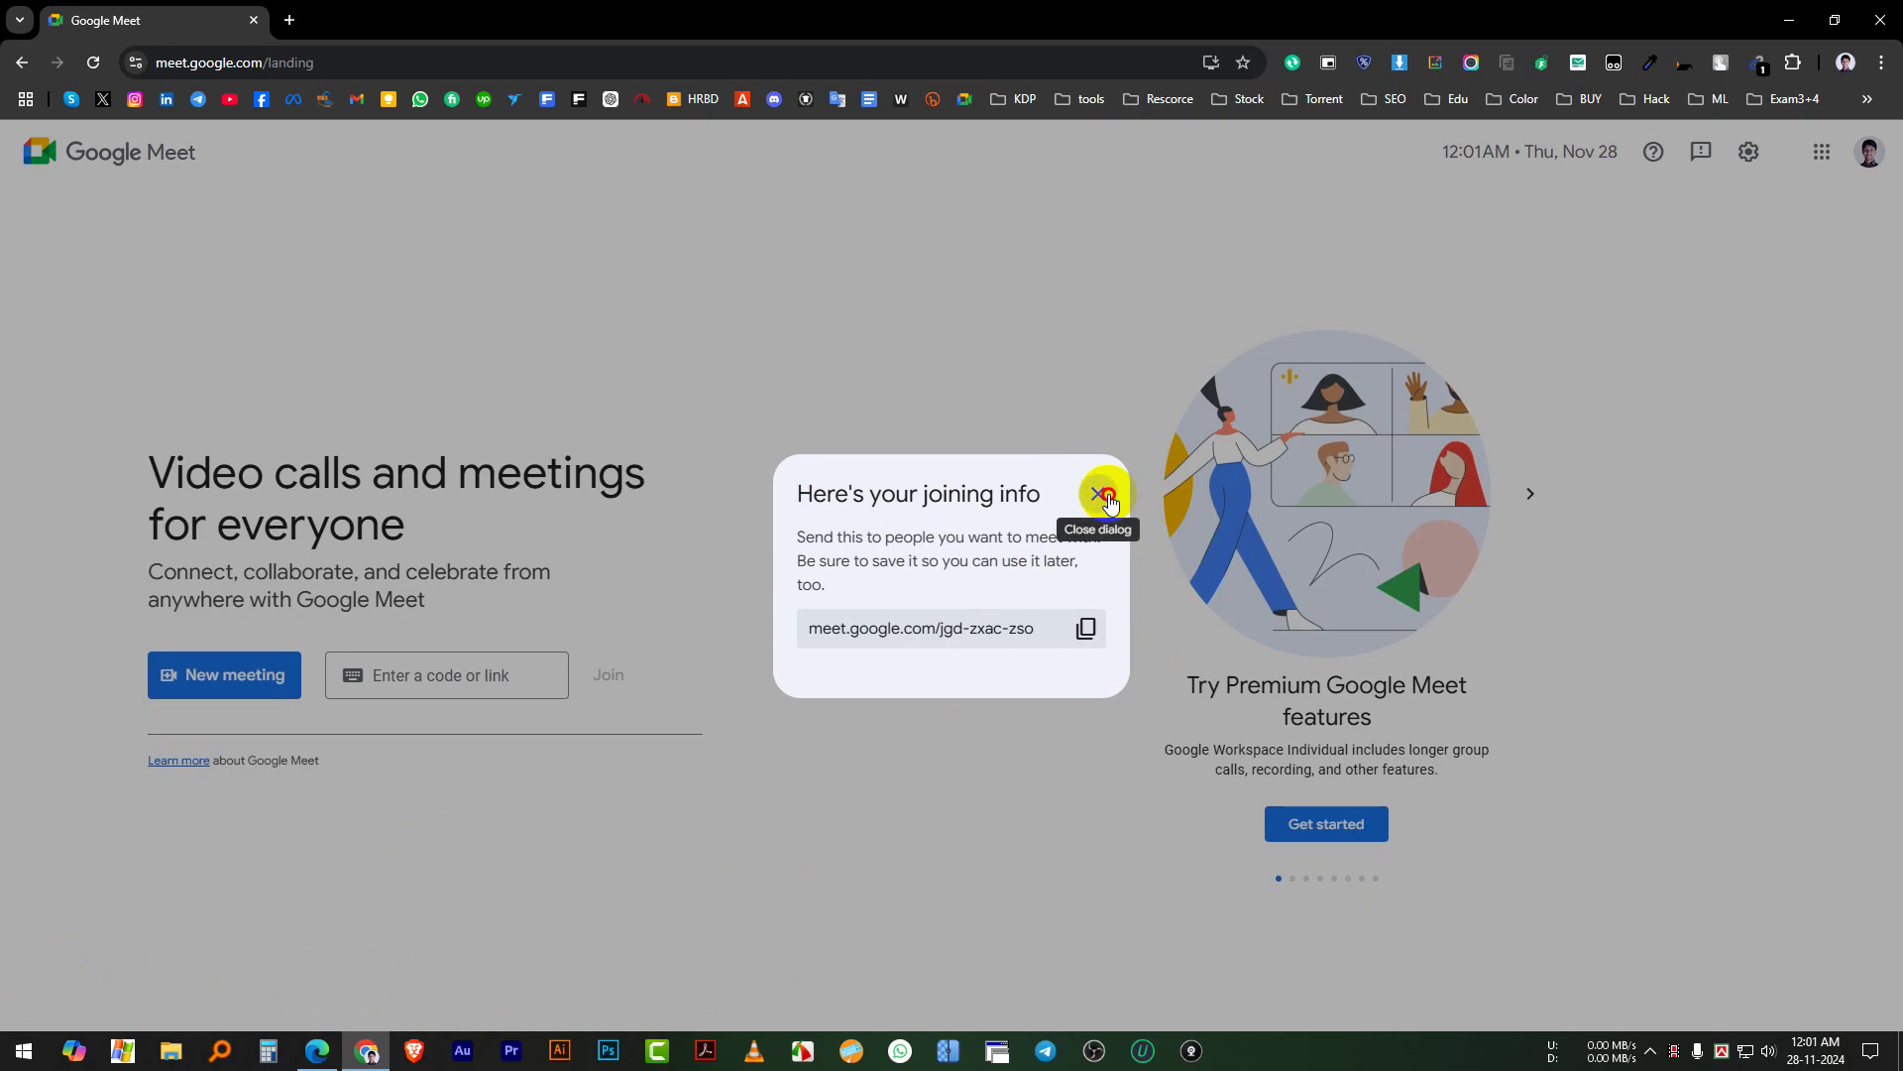
click(1098, 496)
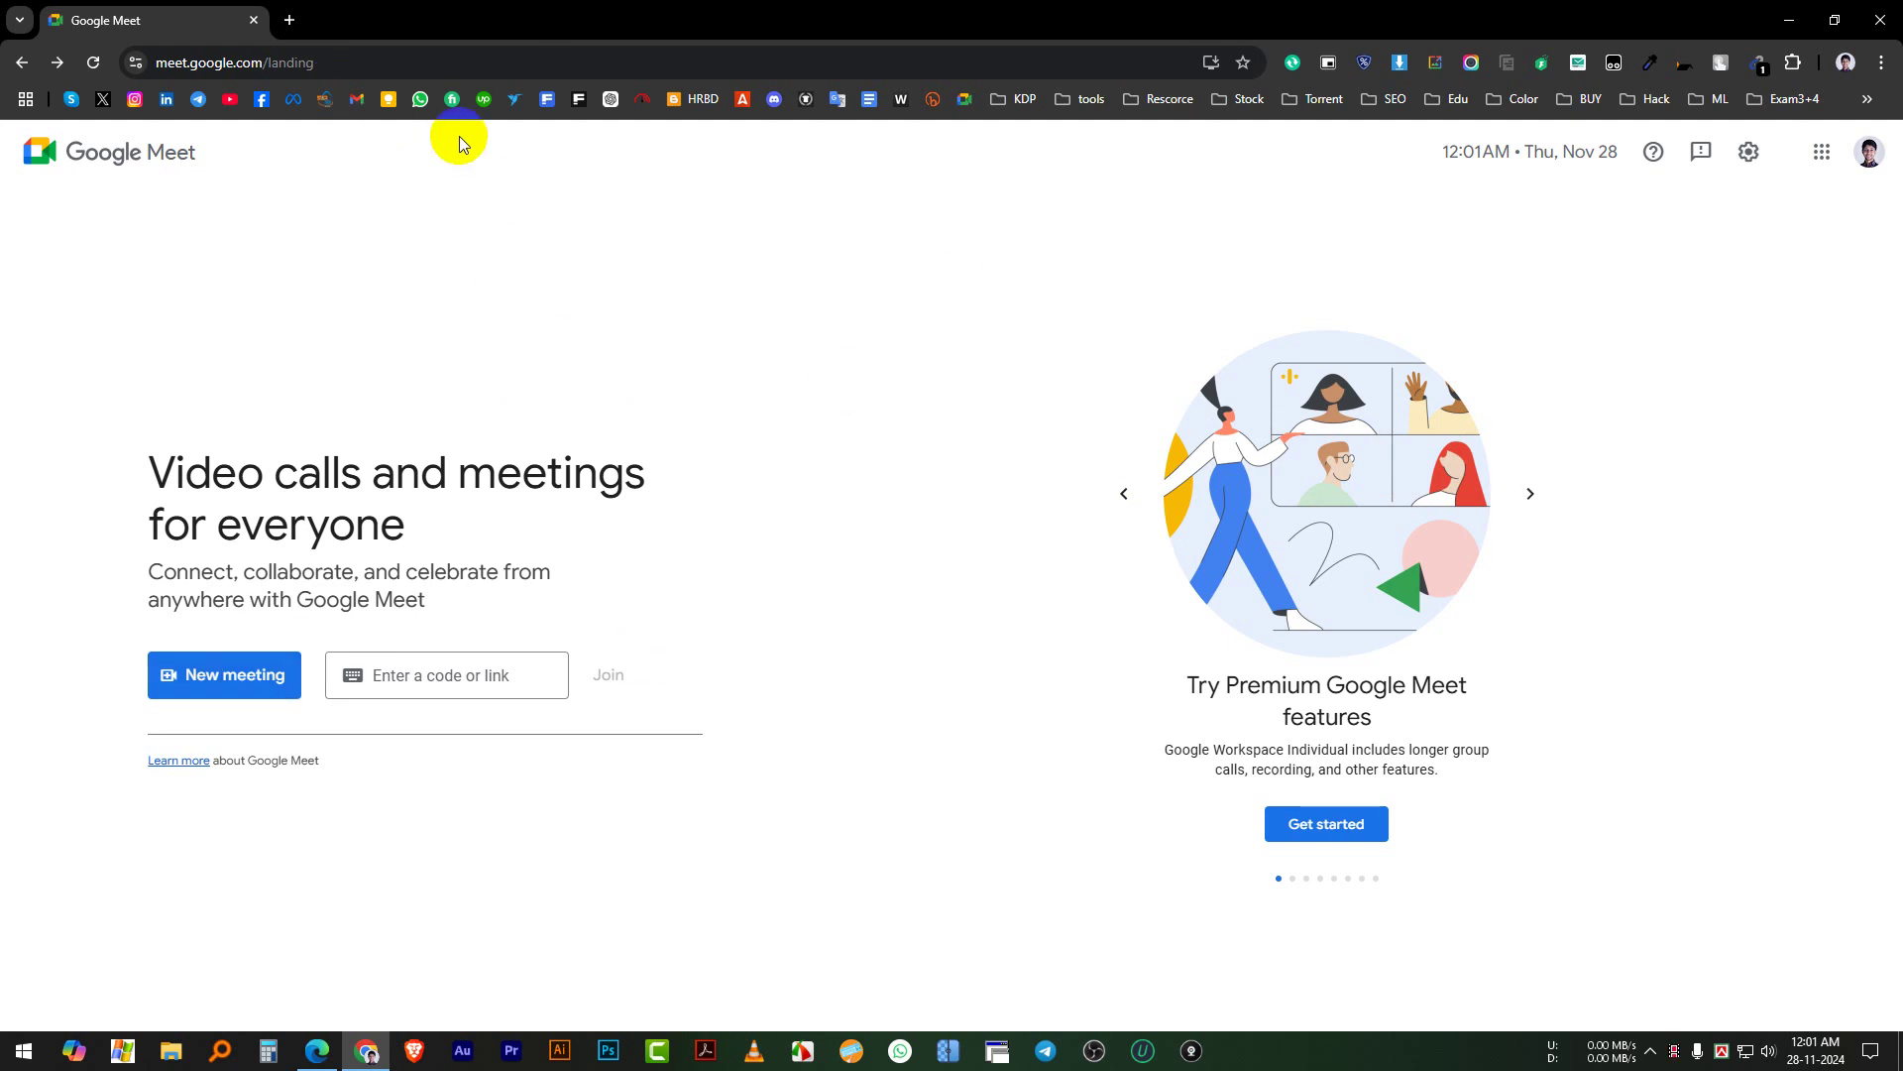
Step: Load the copied meeting link in a new browser tab
click(290, 20)
click(363, 71)
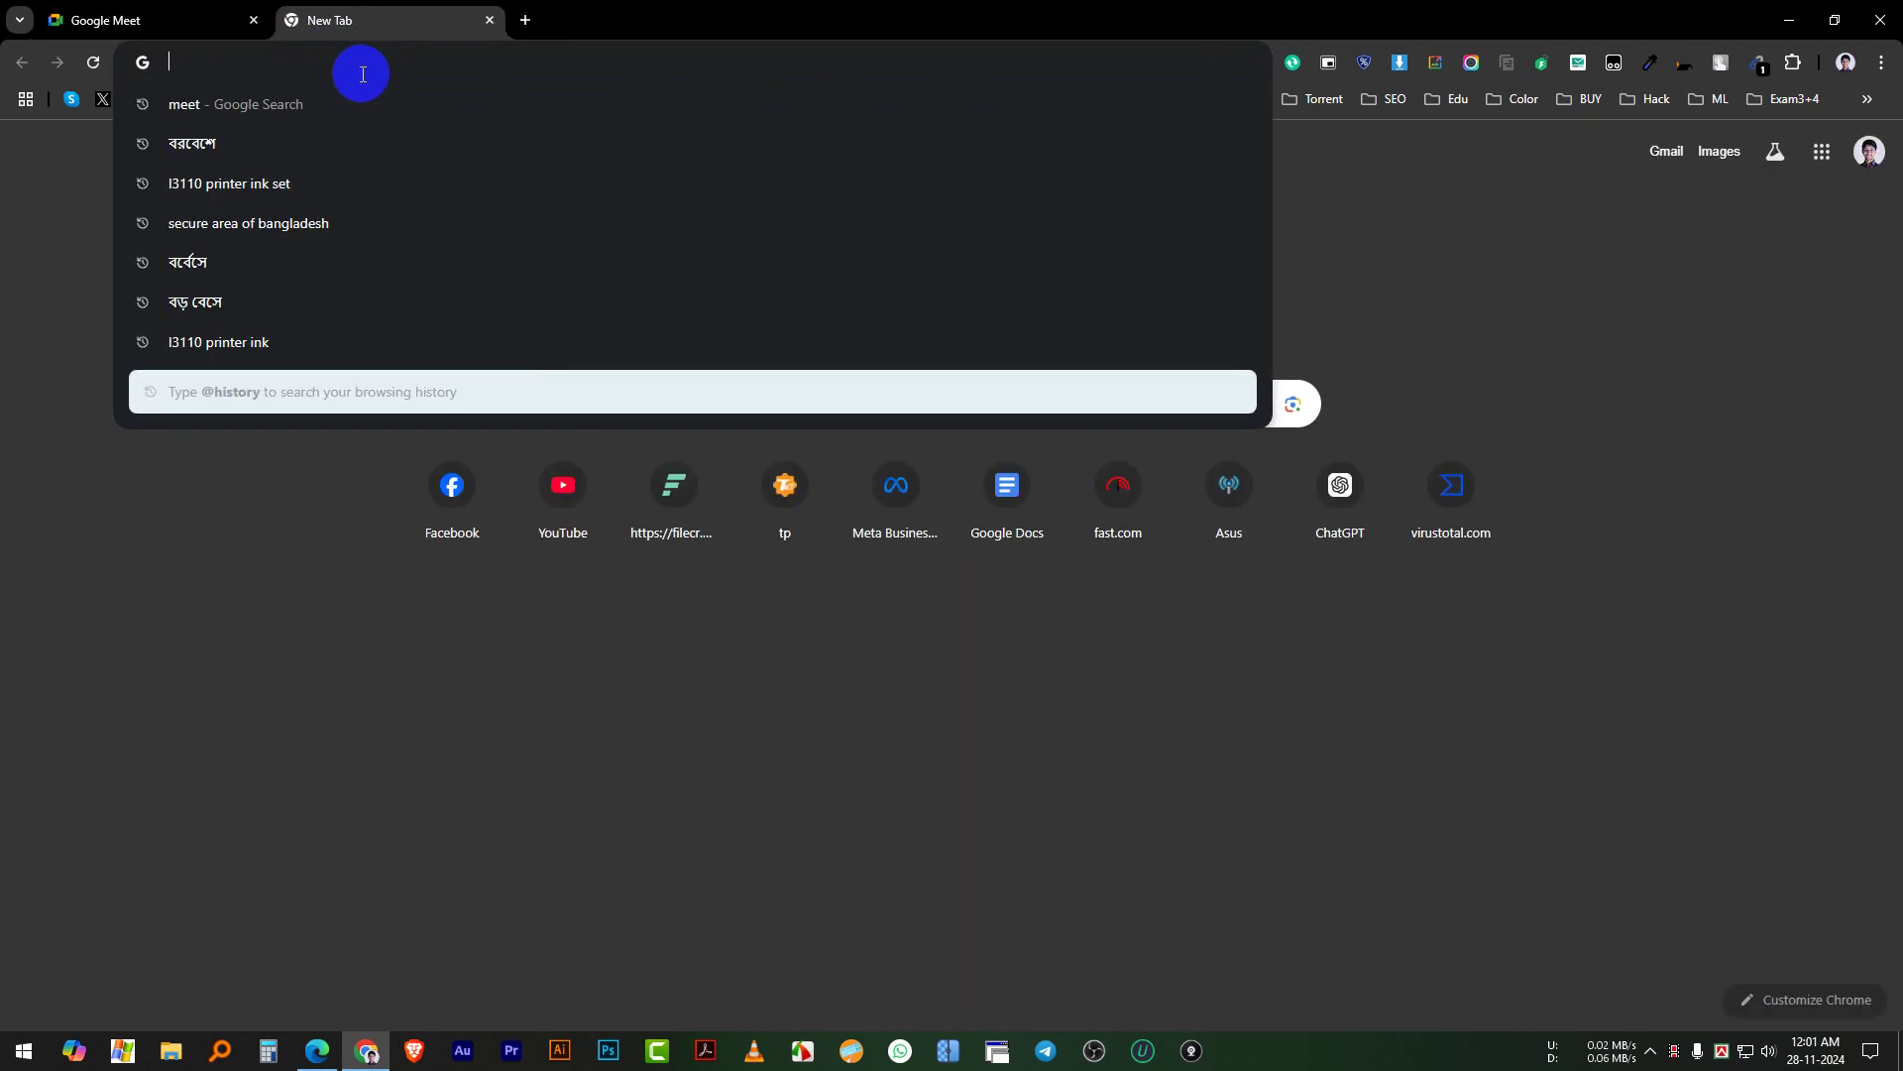
key(ctrl+v)
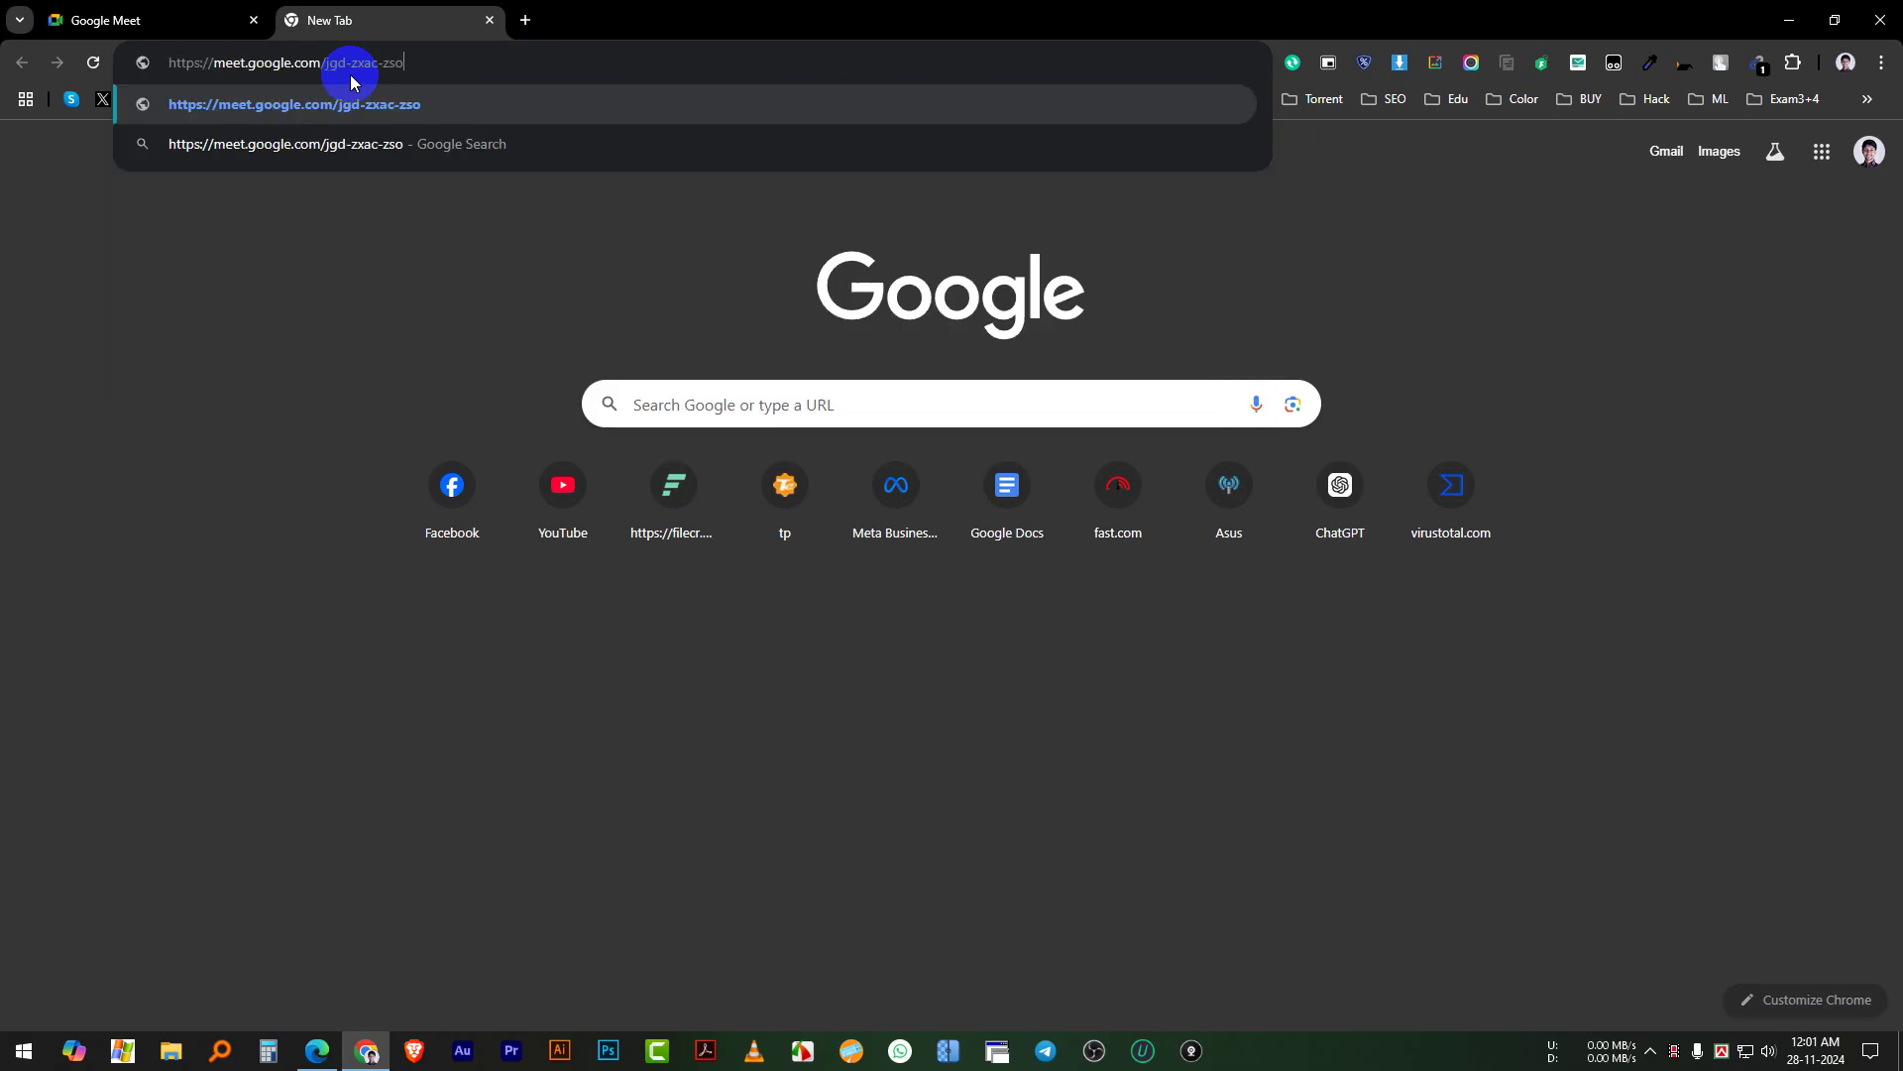
drag(428, 69, 188, 62)
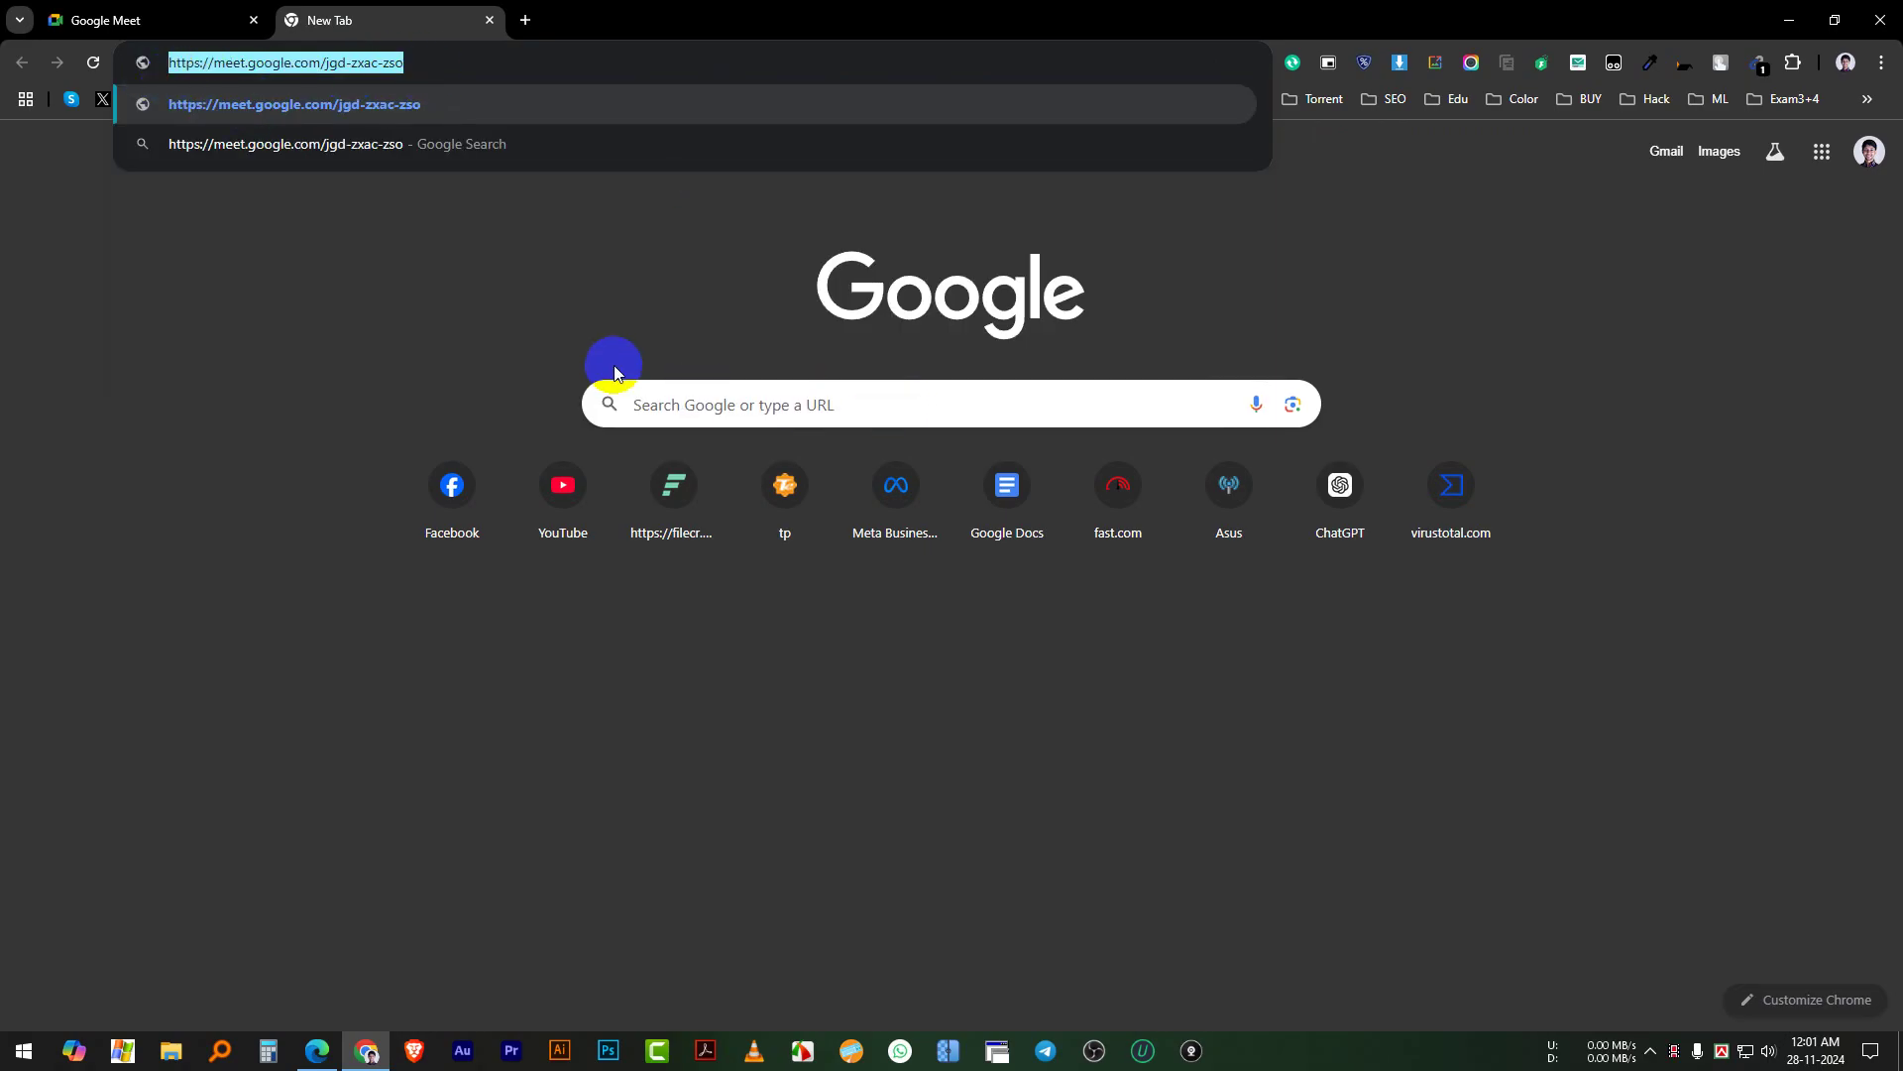
click(908, 123)
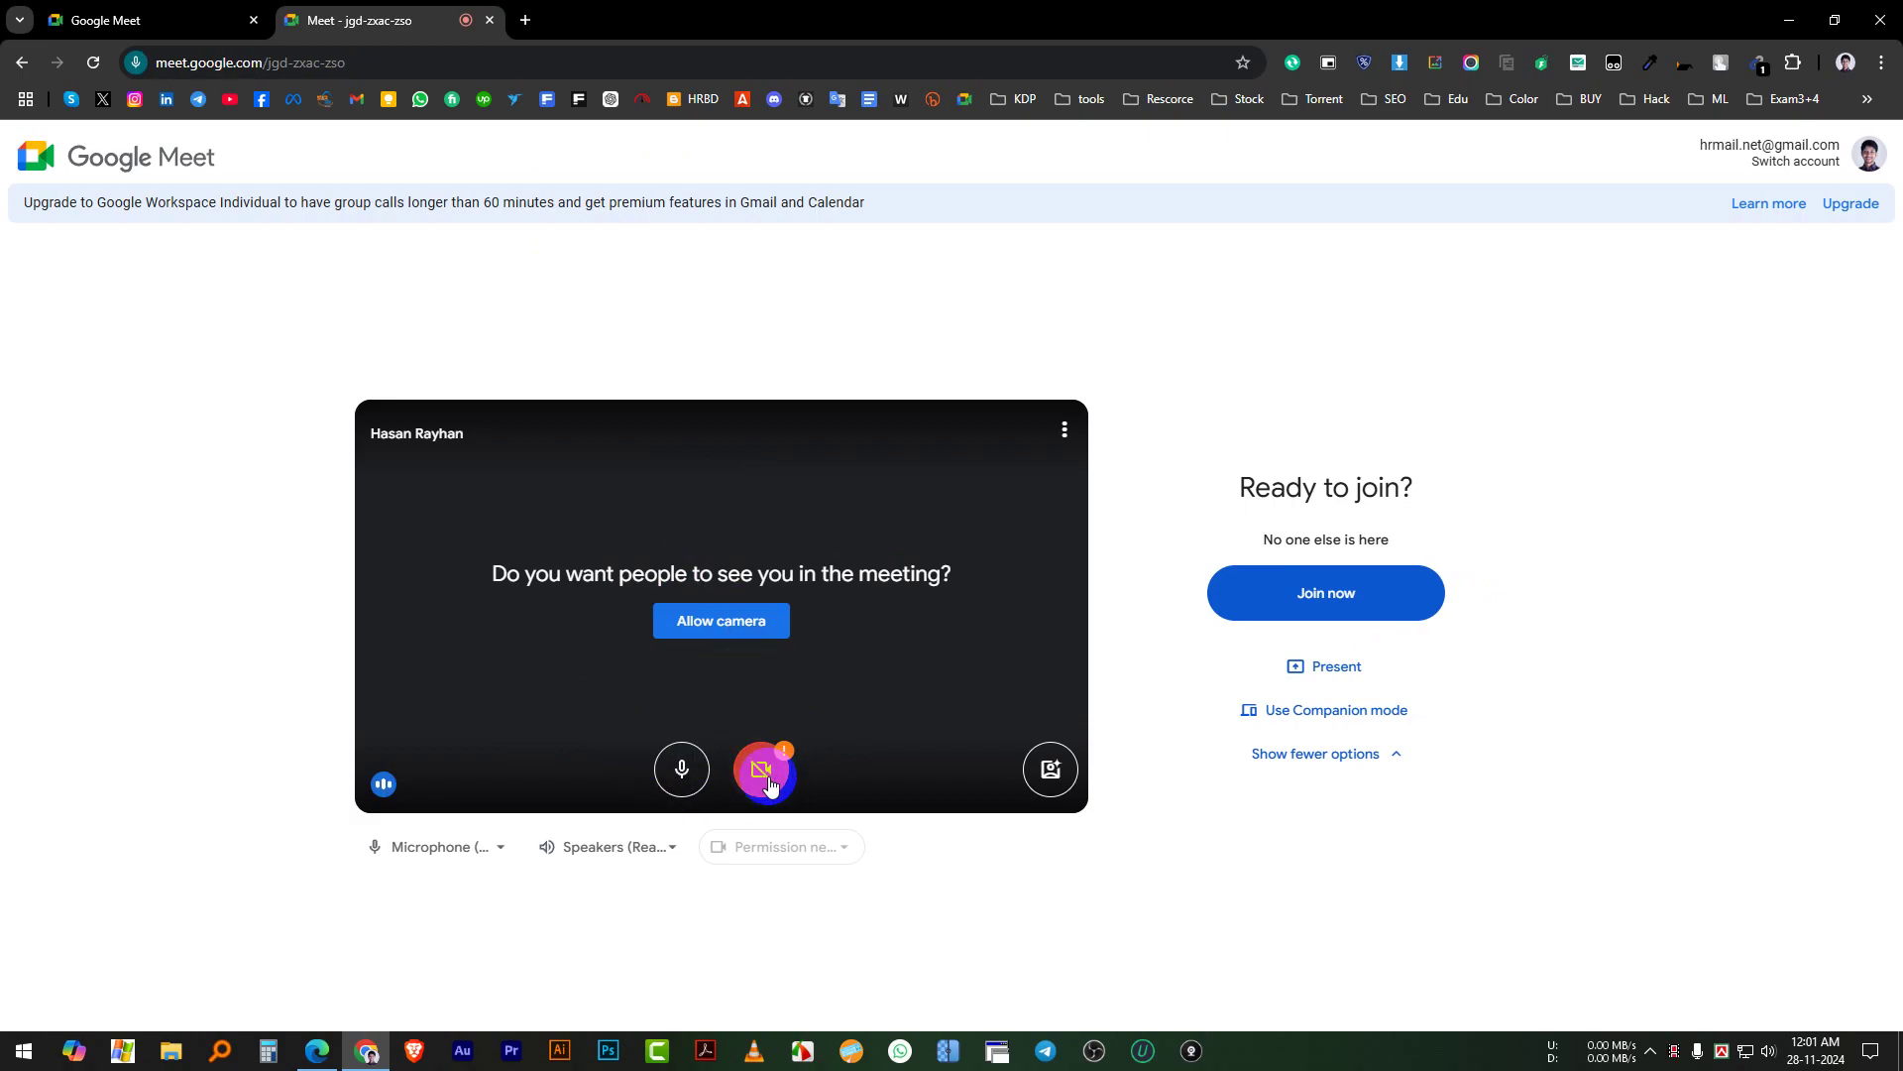
Step: Allow Google Meet to use the camera for the meeting preview
click(770, 647)
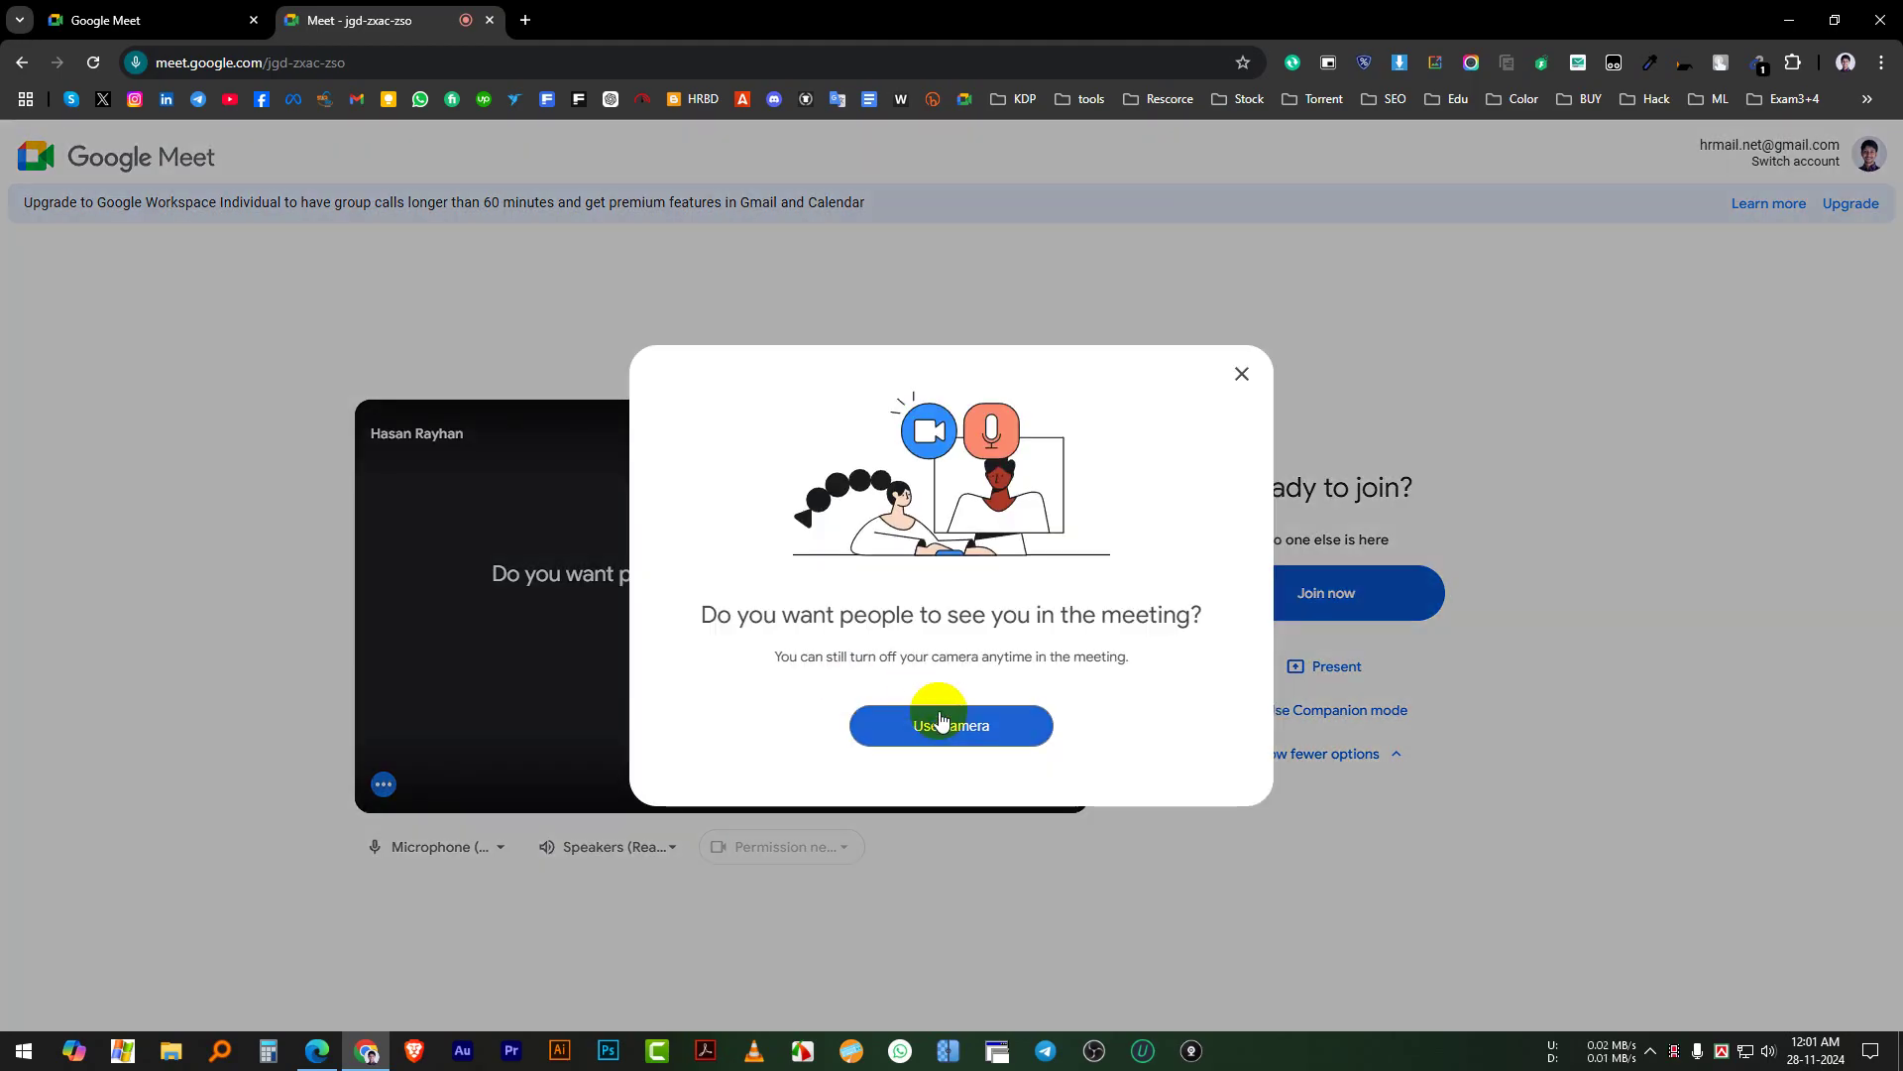
click(938, 724)
click(920, 628)
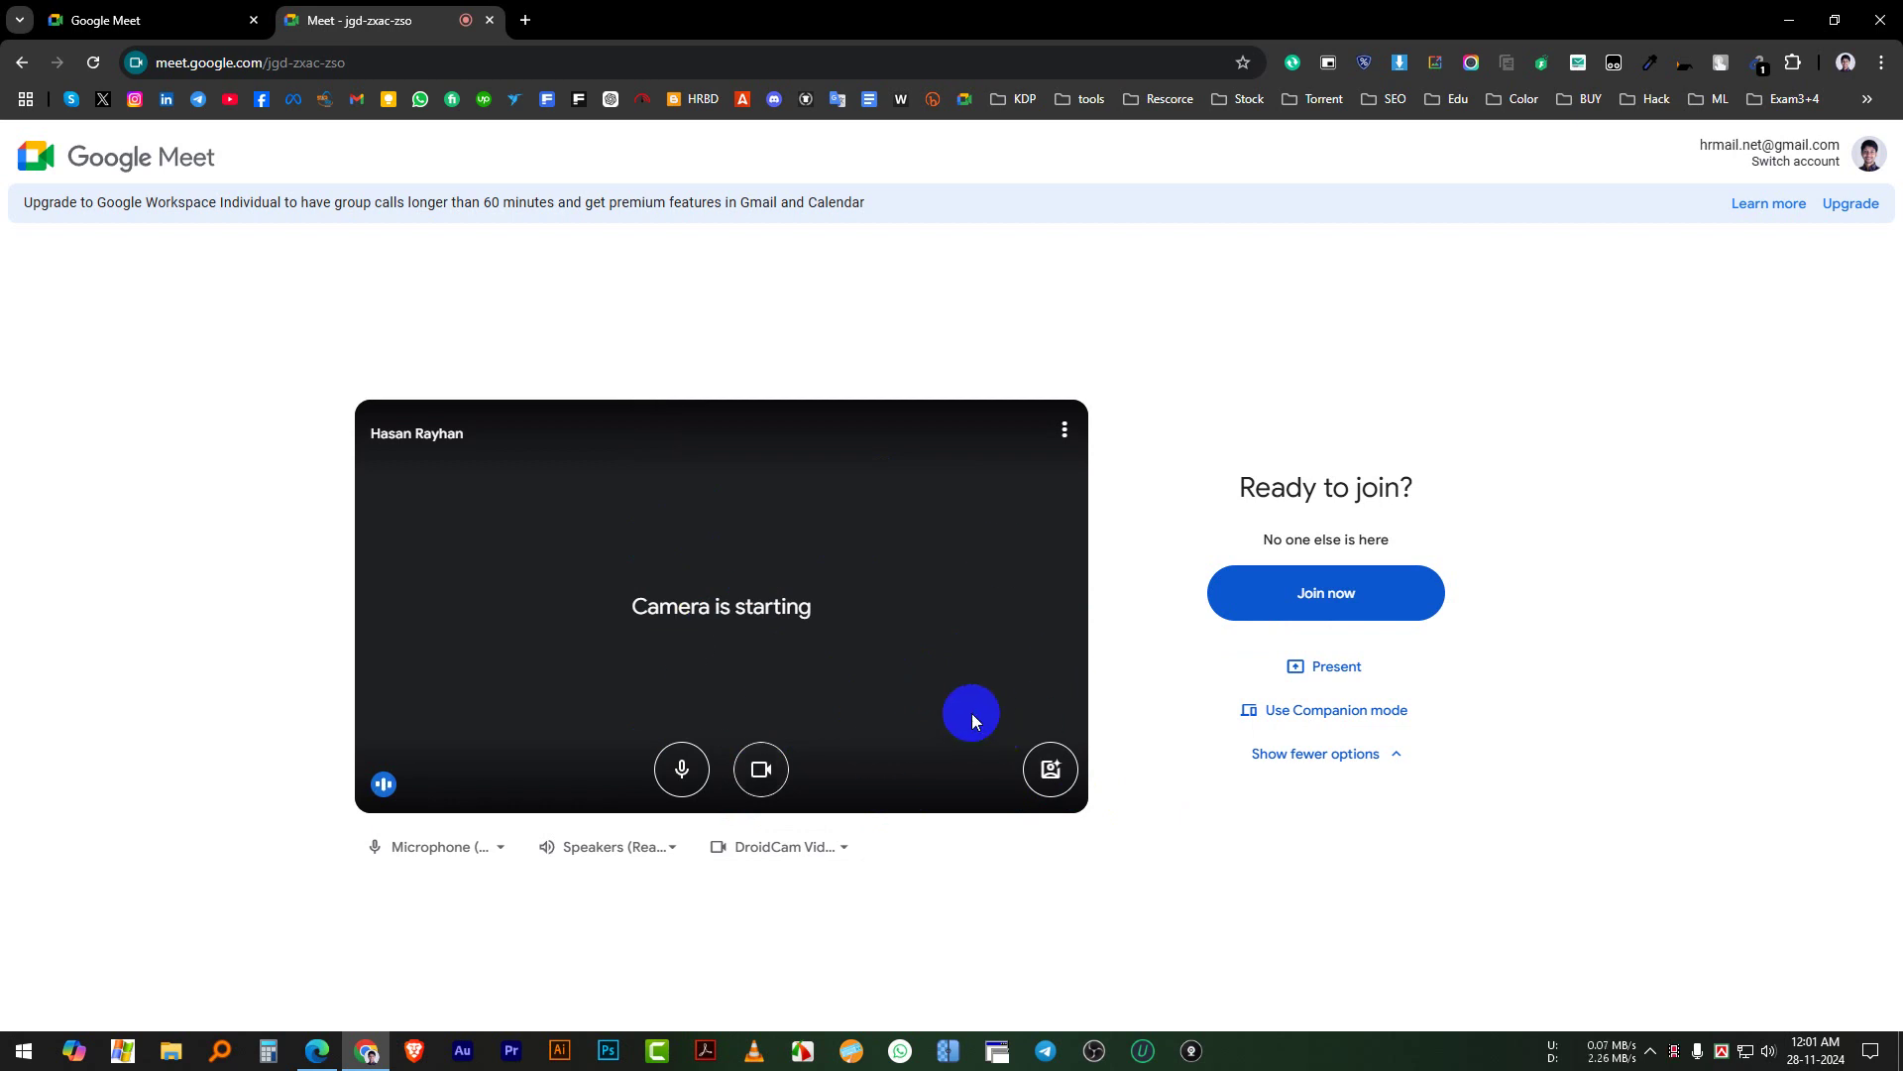
Step: Apply the Professional background with the wooden wall and potted plants, browse the other background categories and close the effects
click(1050, 769)
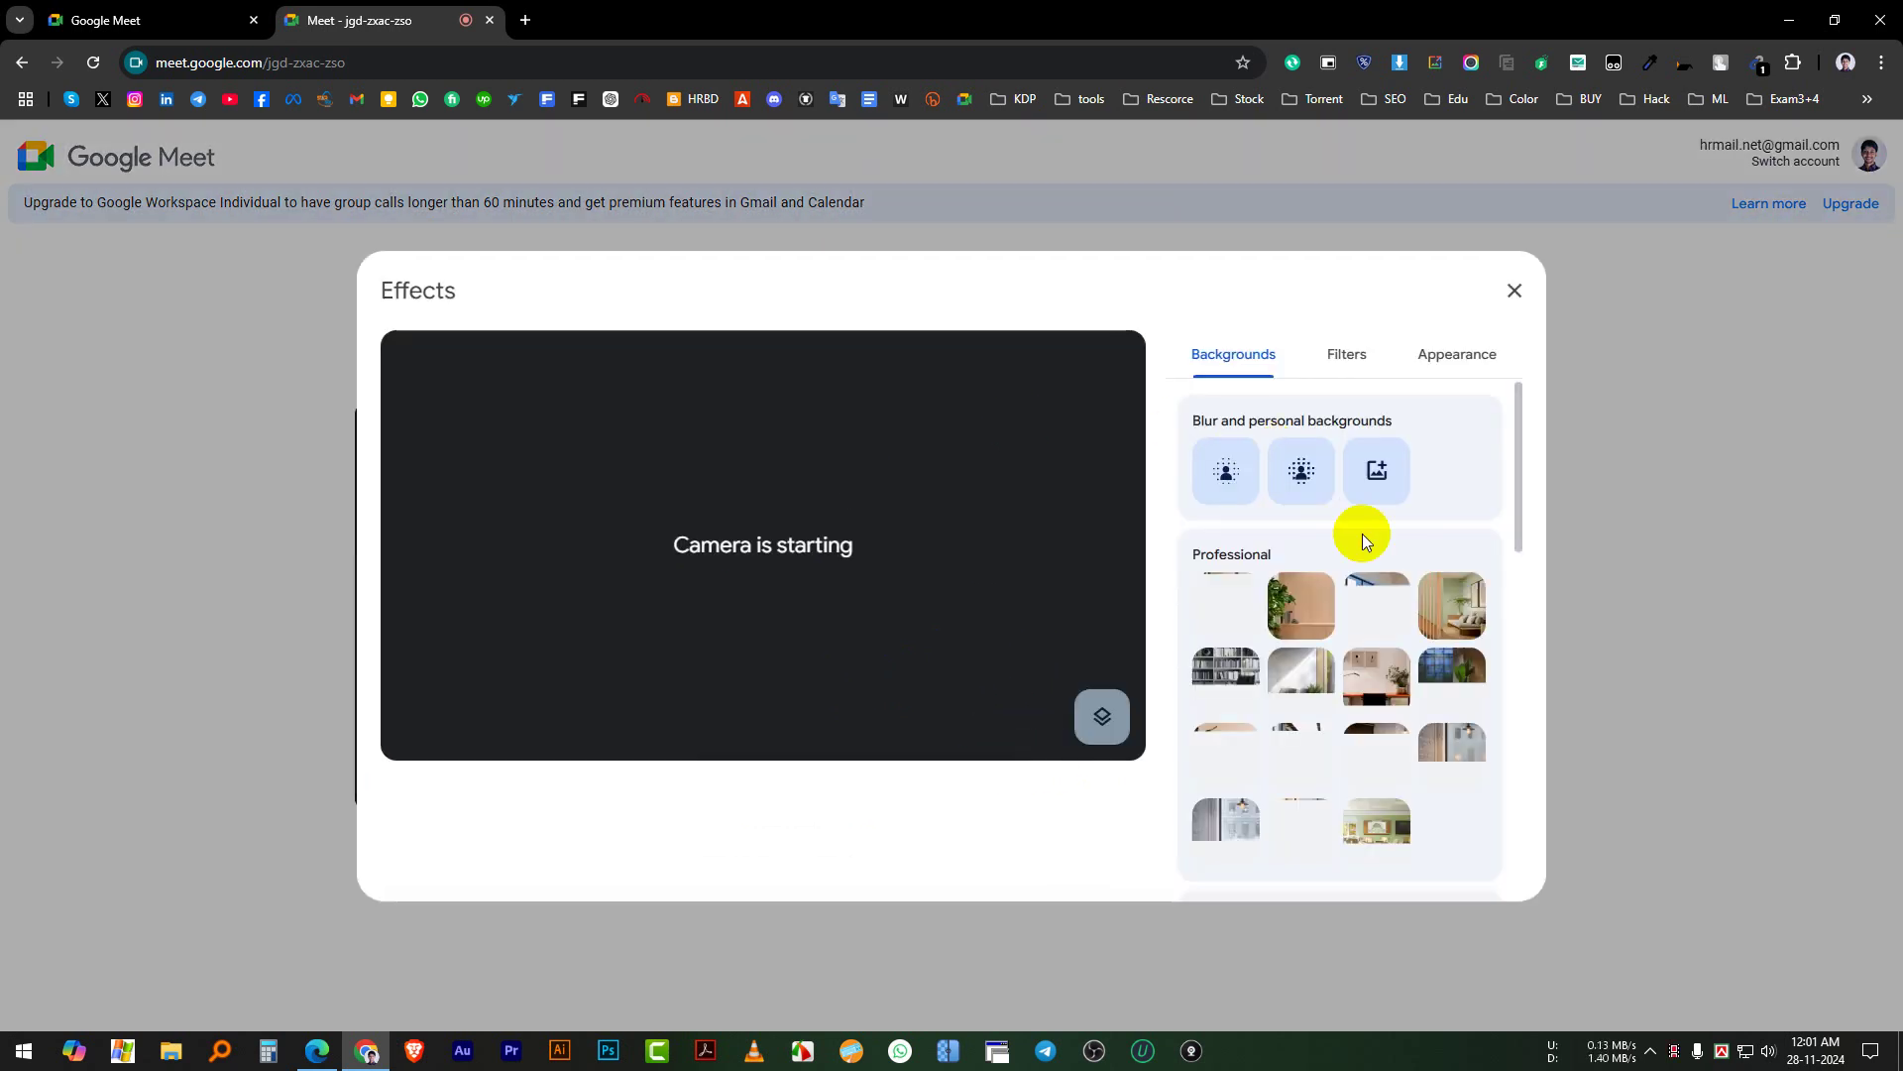
click(1304, 609)
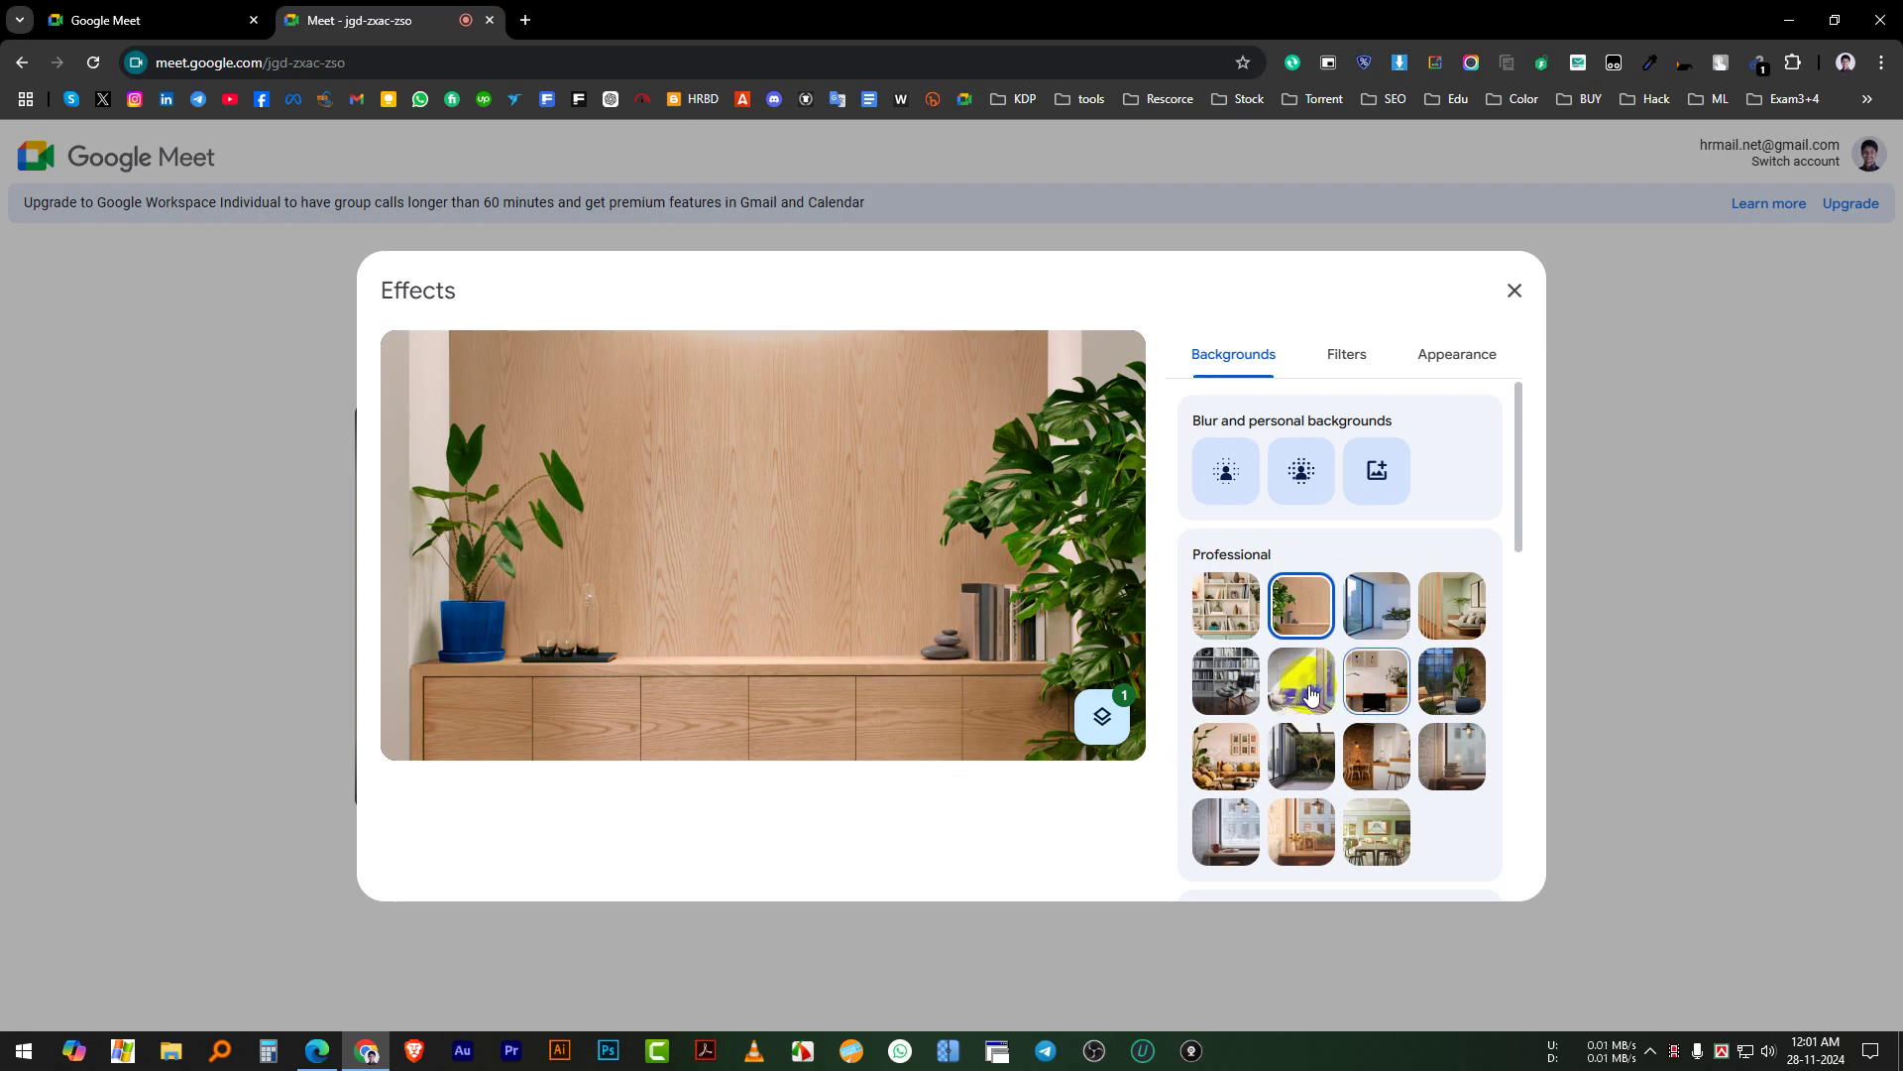
scroll(1418, 719, down, 1)
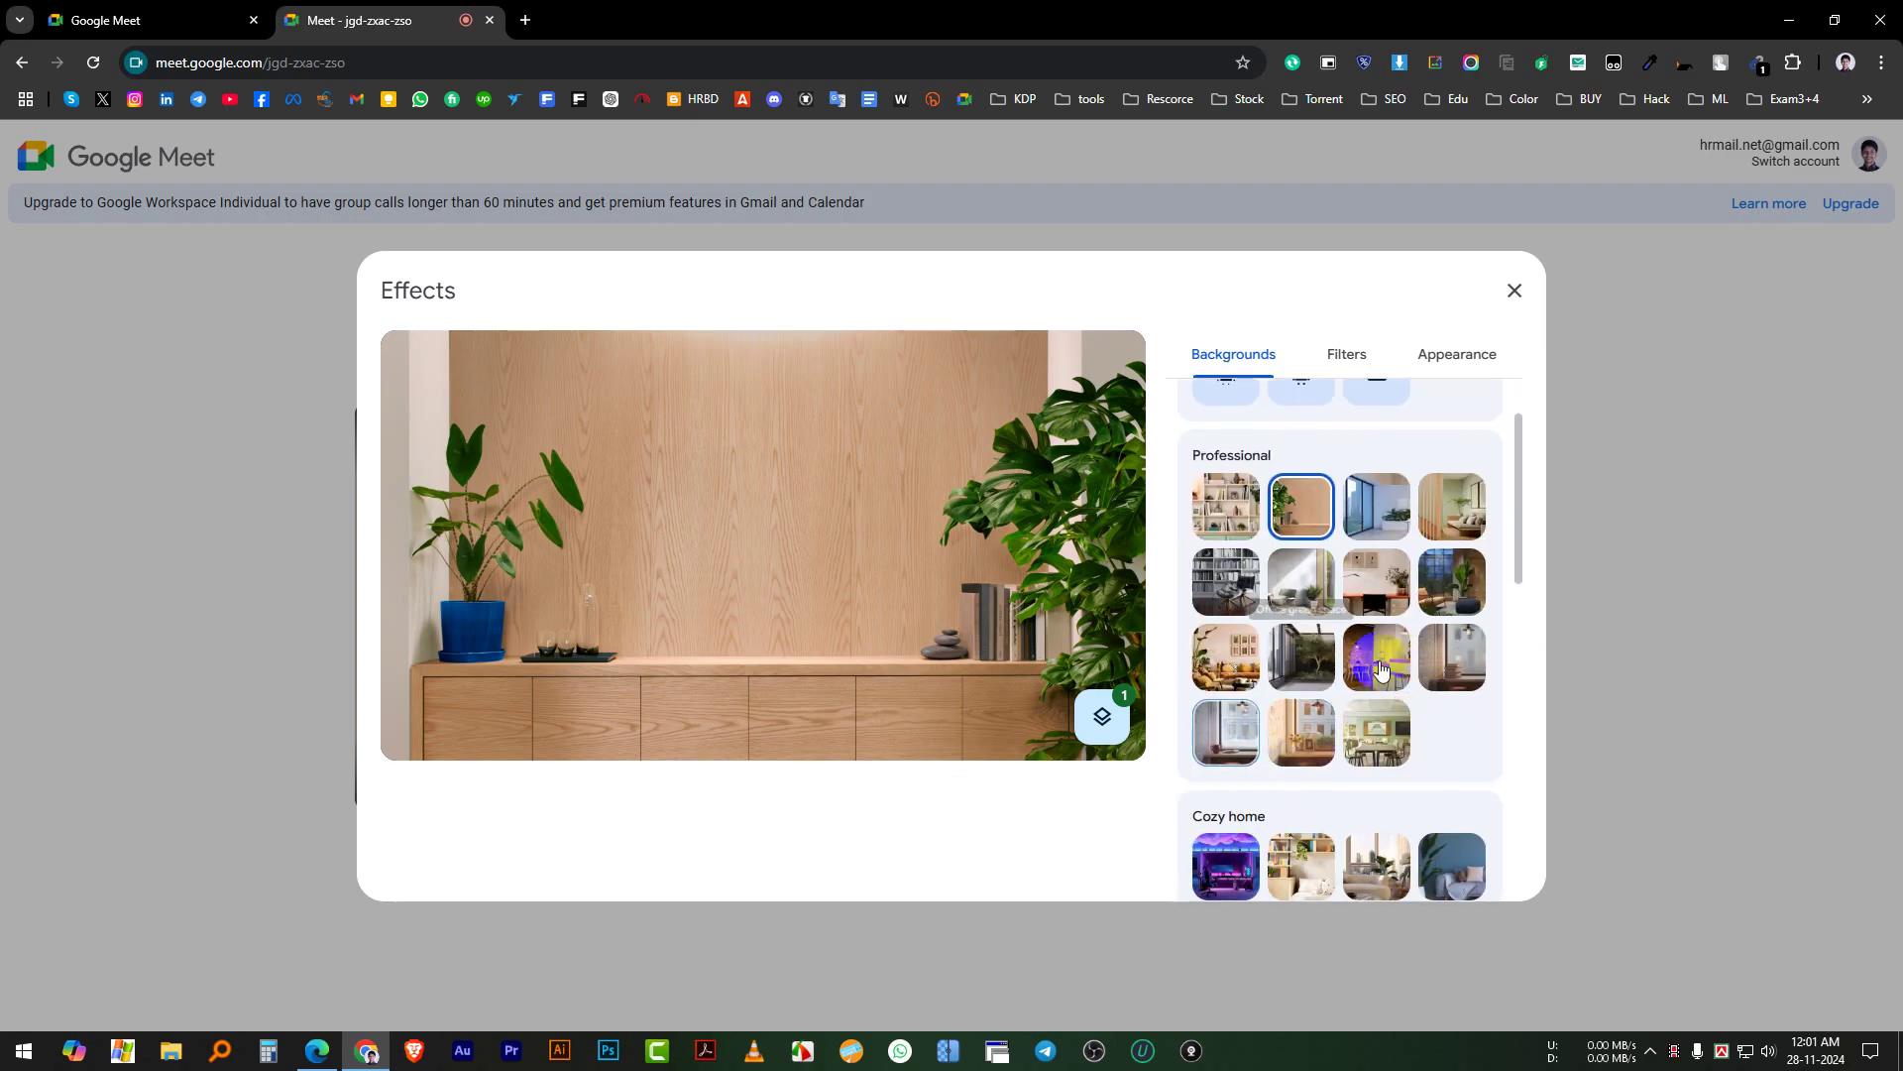
scroll(1374, 649, down, 1)
scroll(1289, 635, down, 4)
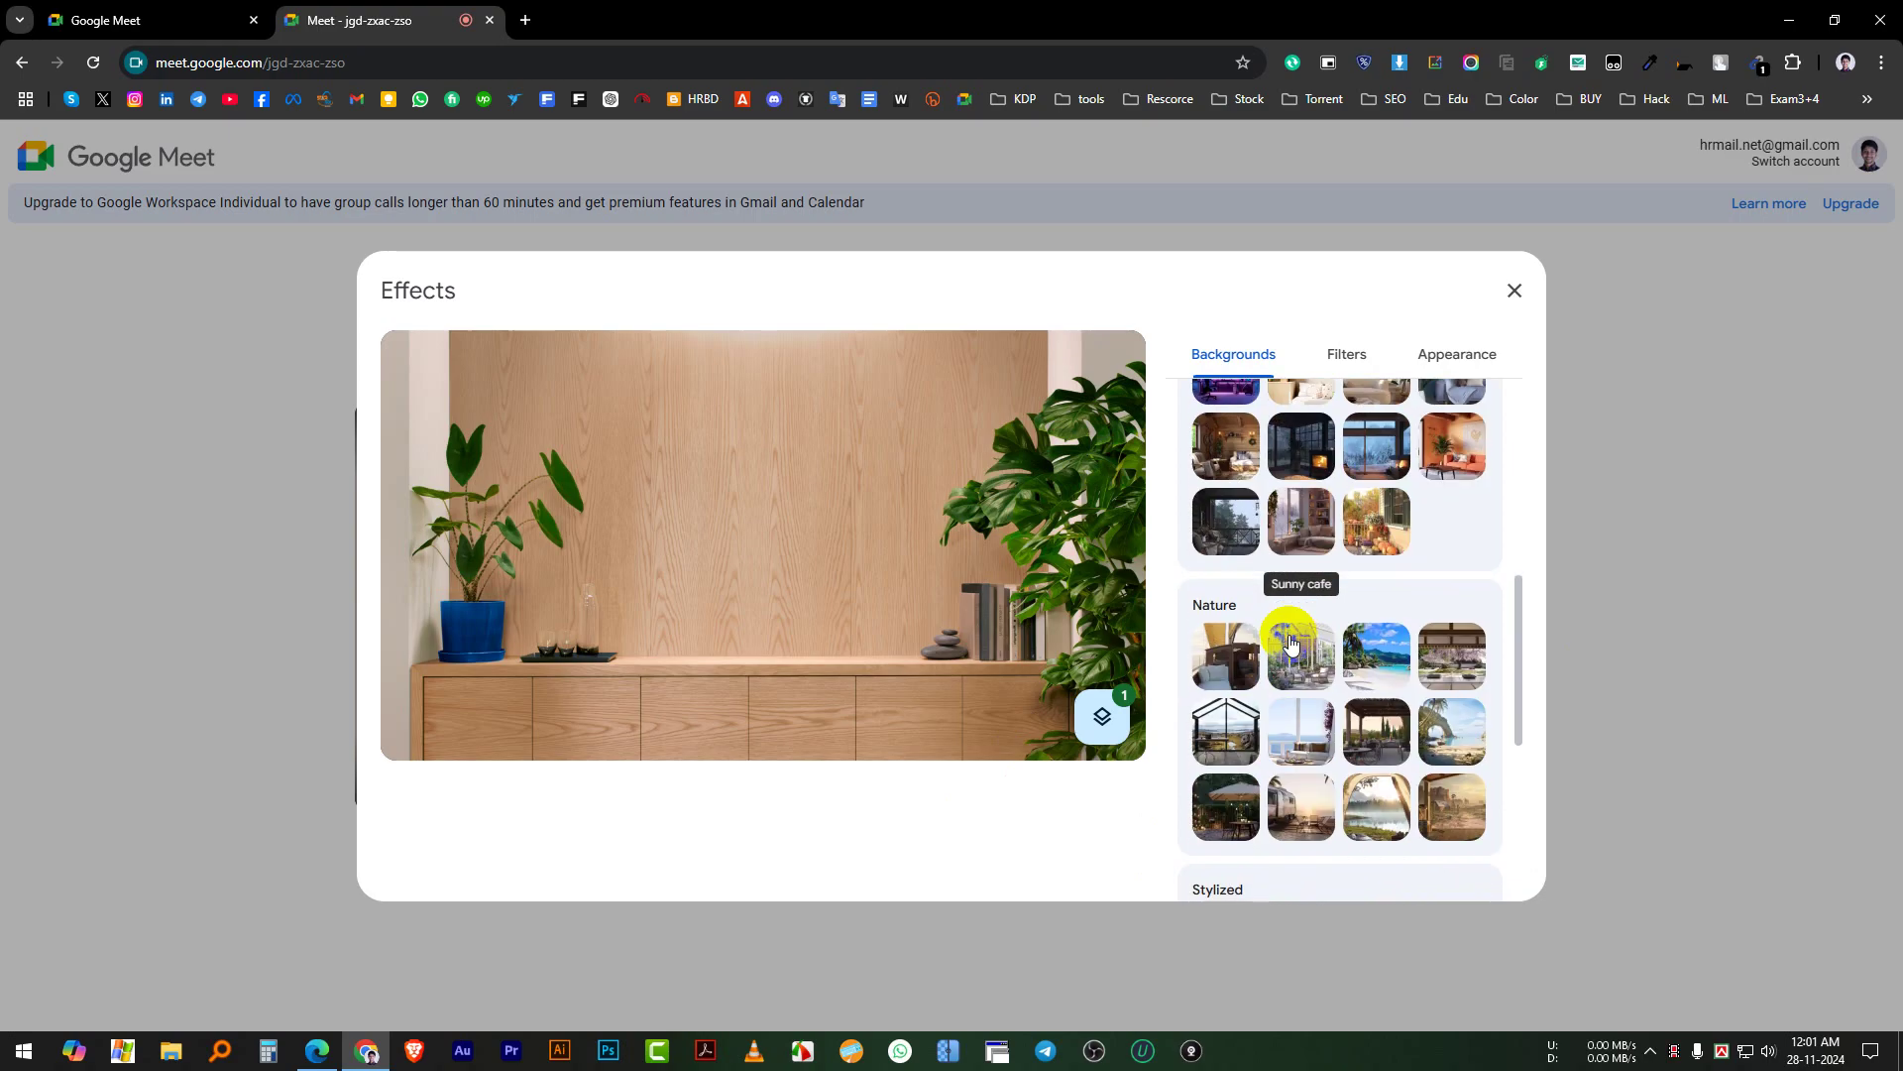
click(1516, 292)
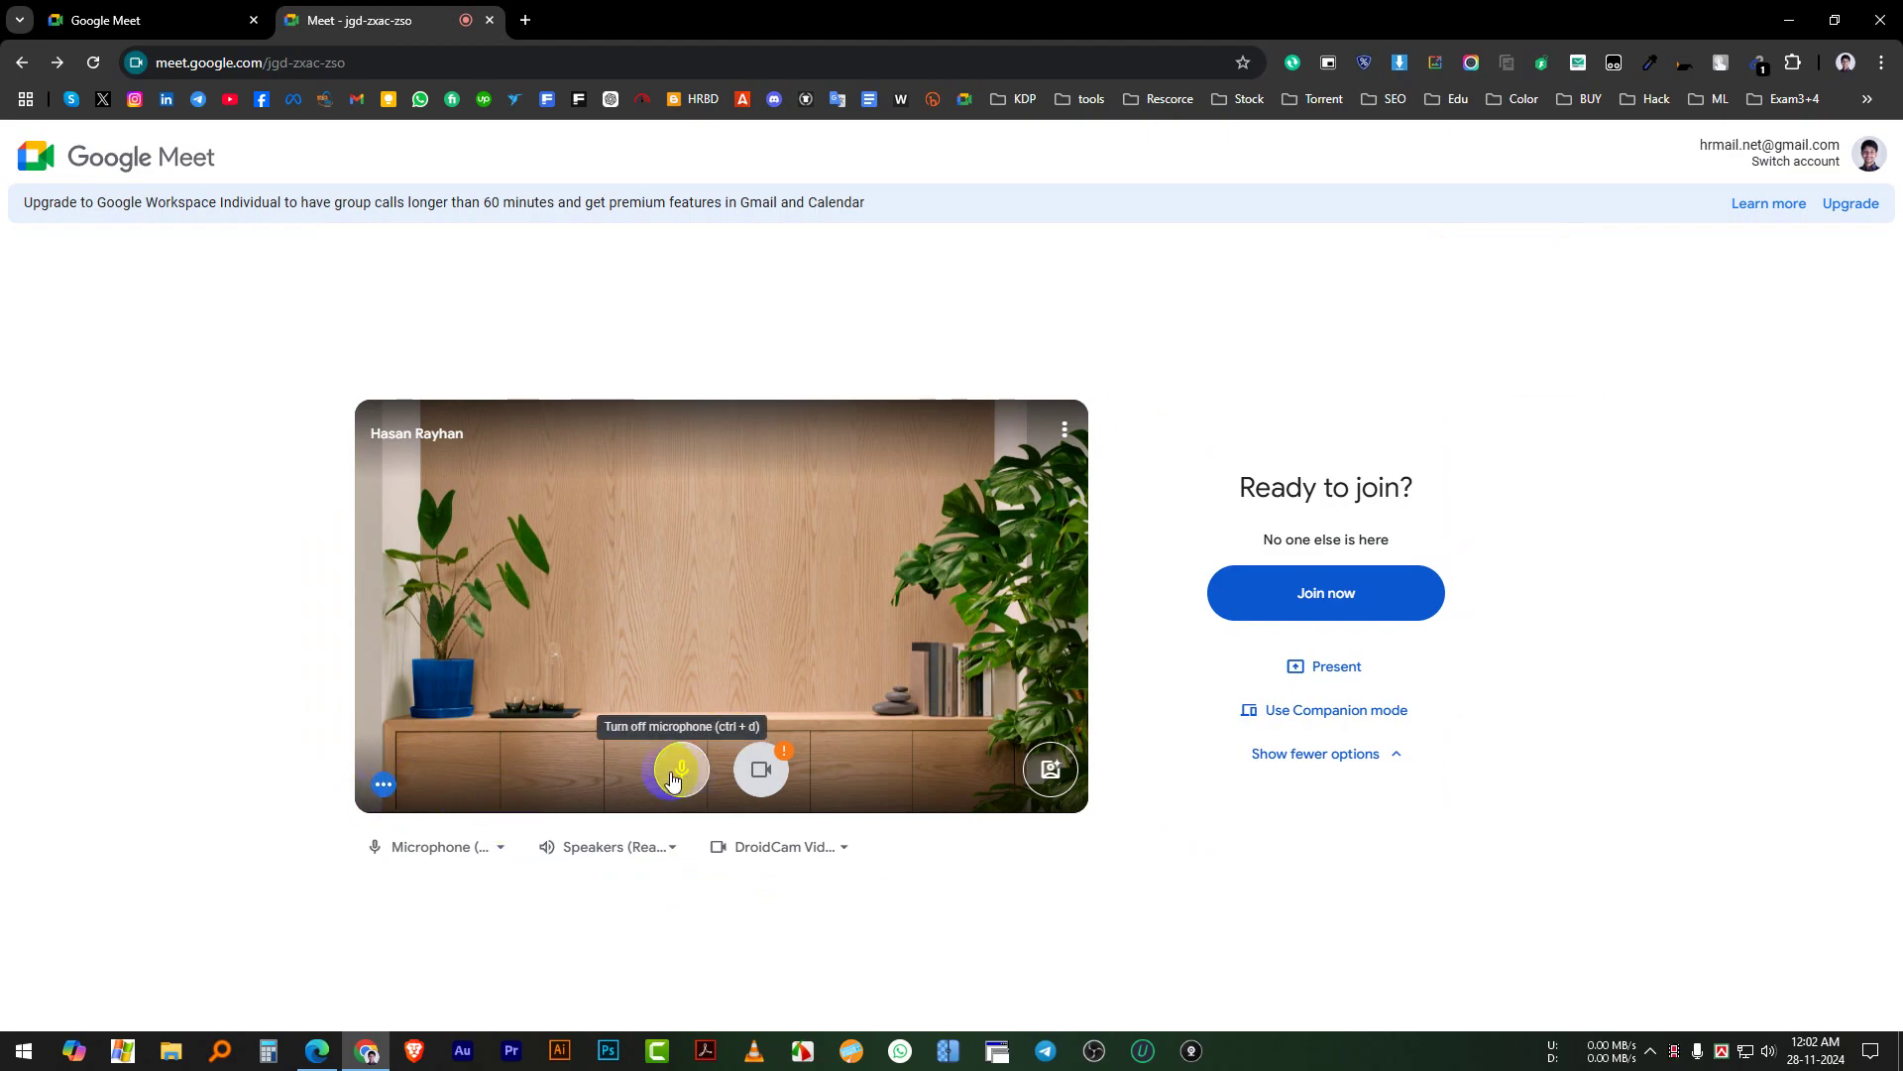
Step: Join the meeting with the microphone muted and turn the camera off in the call
click(682, 779)
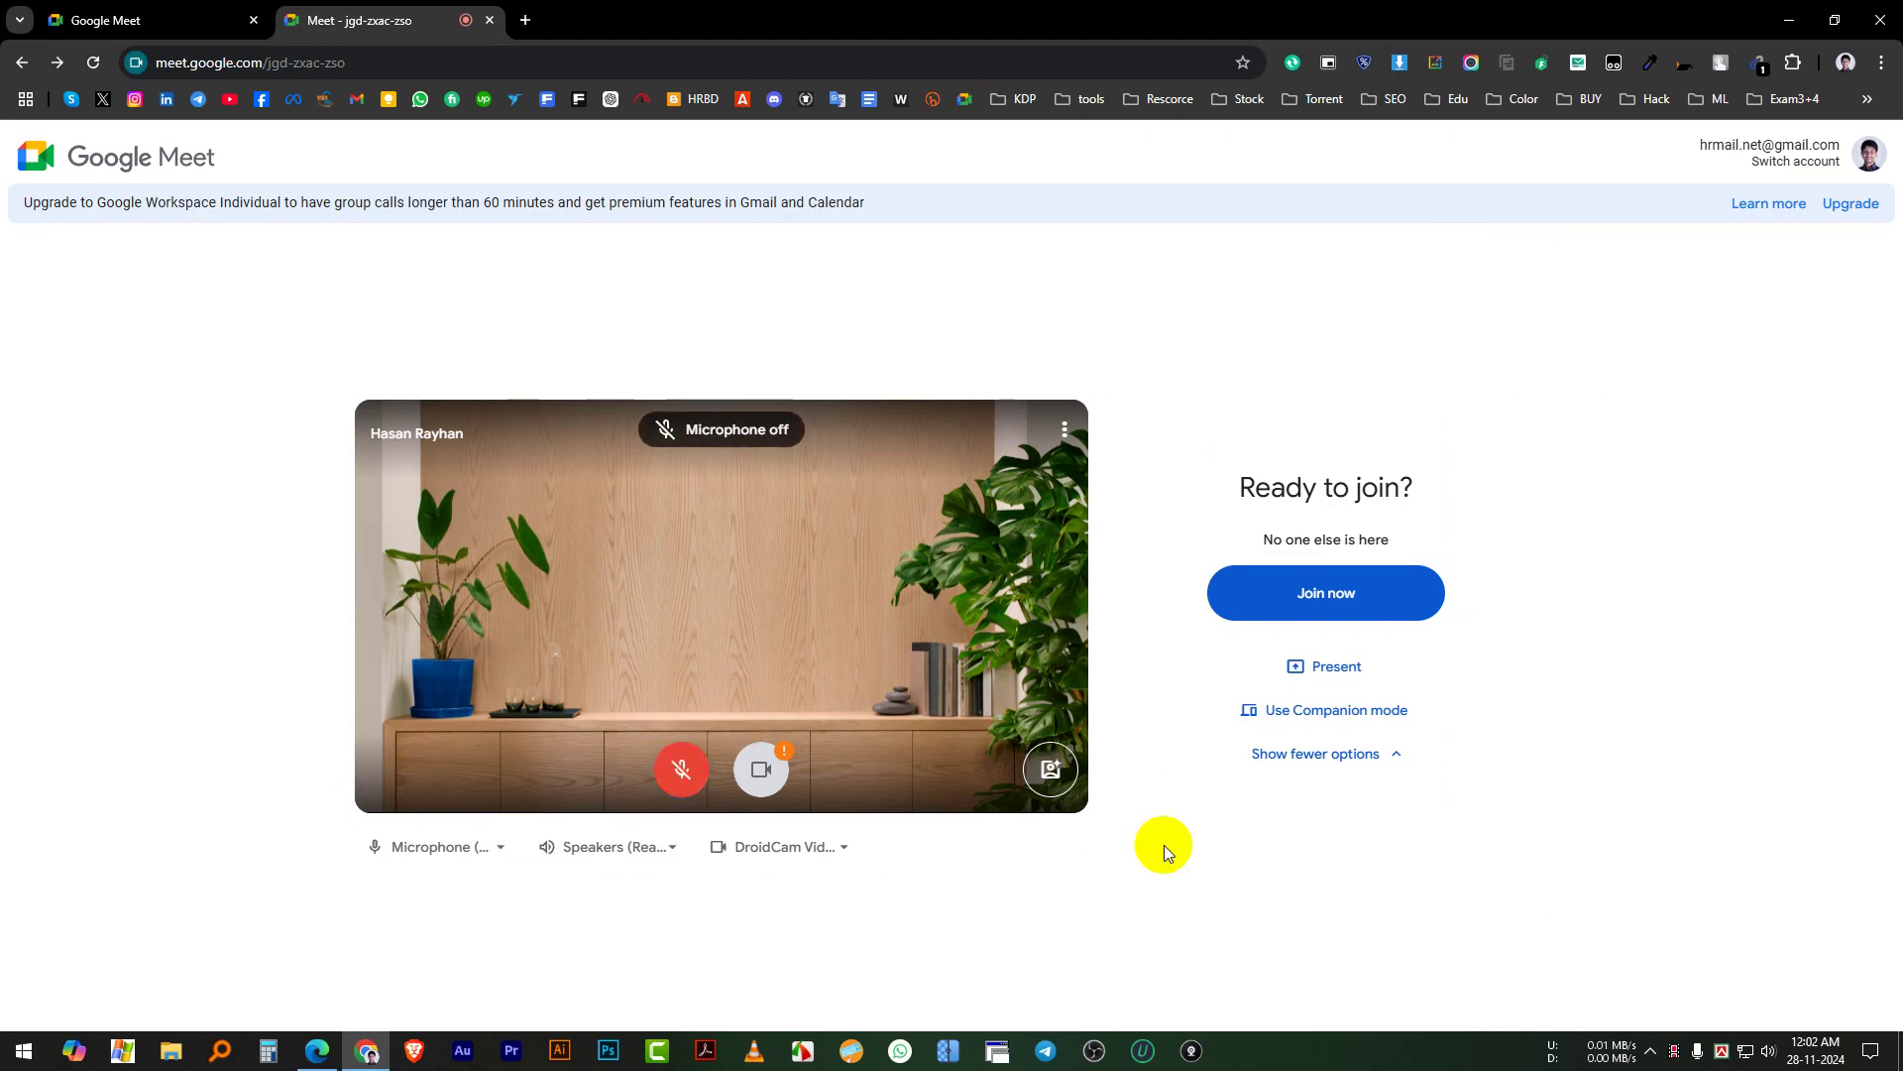
click(1347, 597)
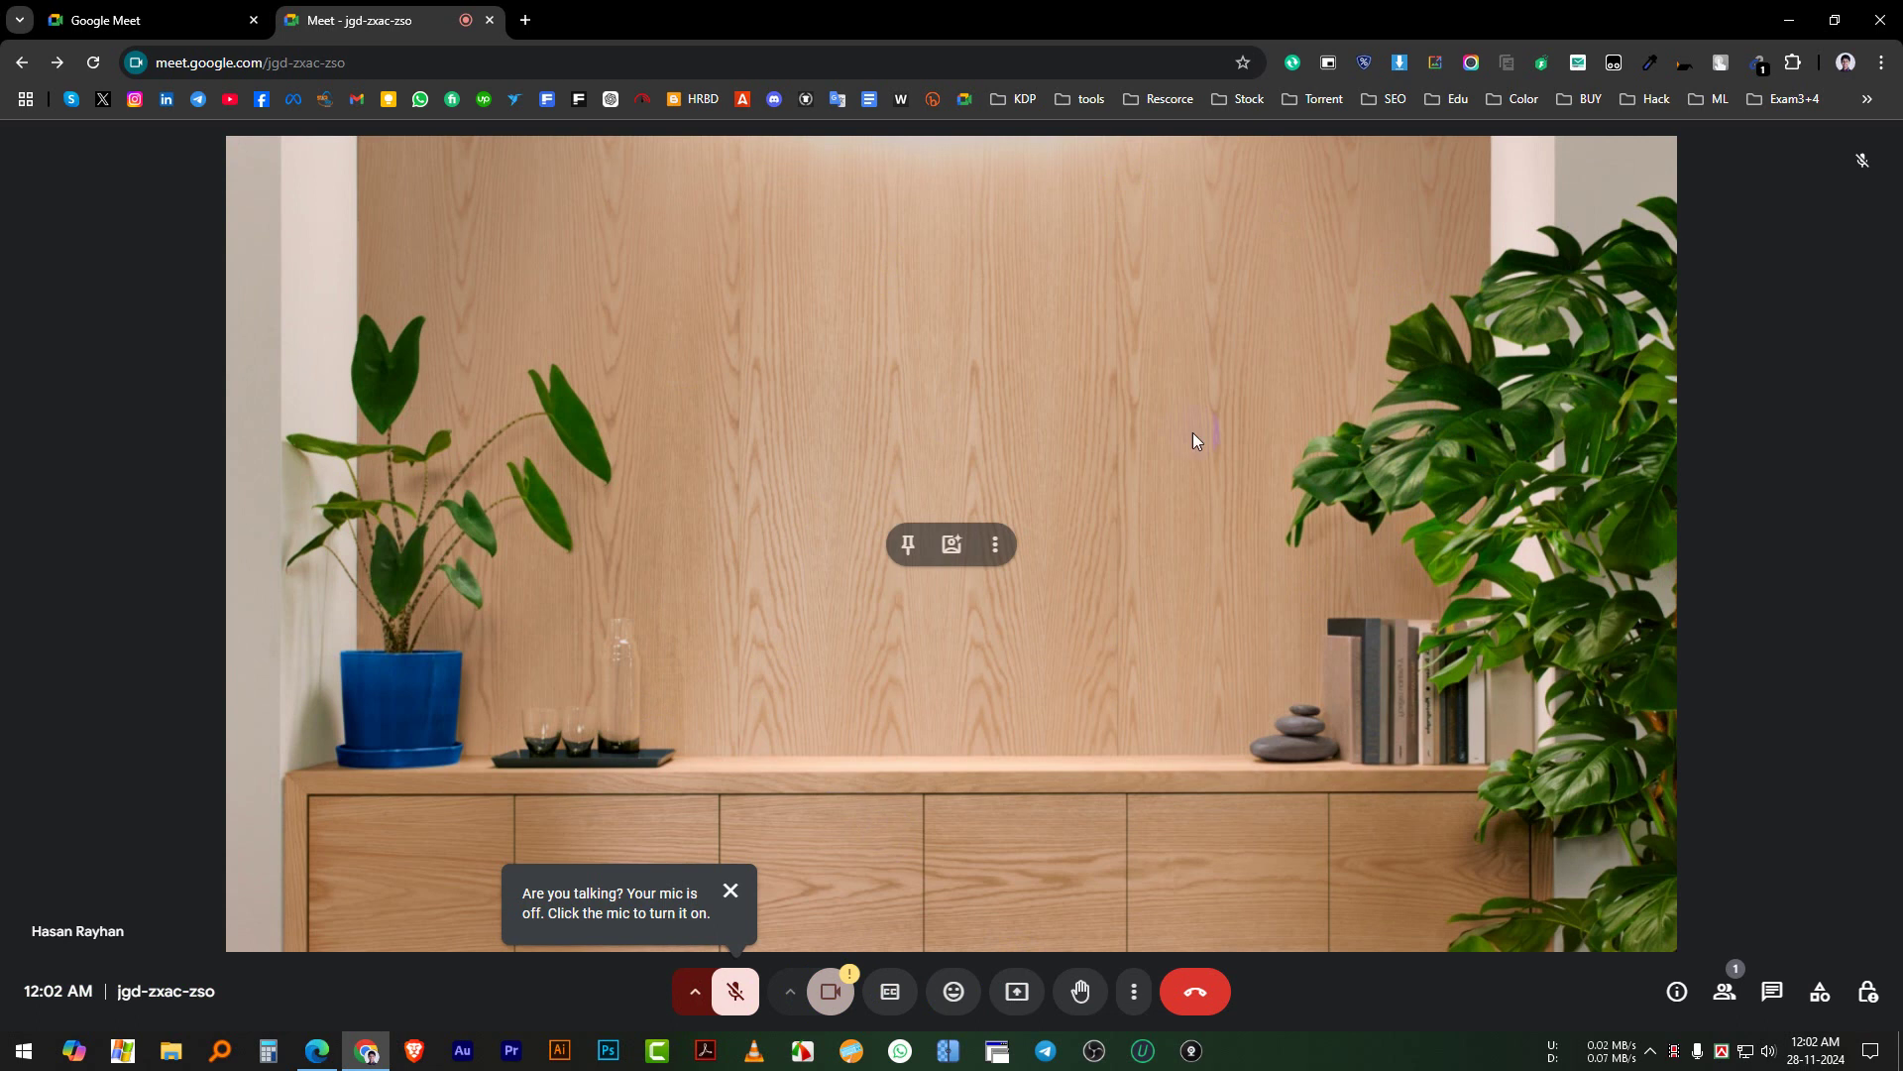
click(843, 995)
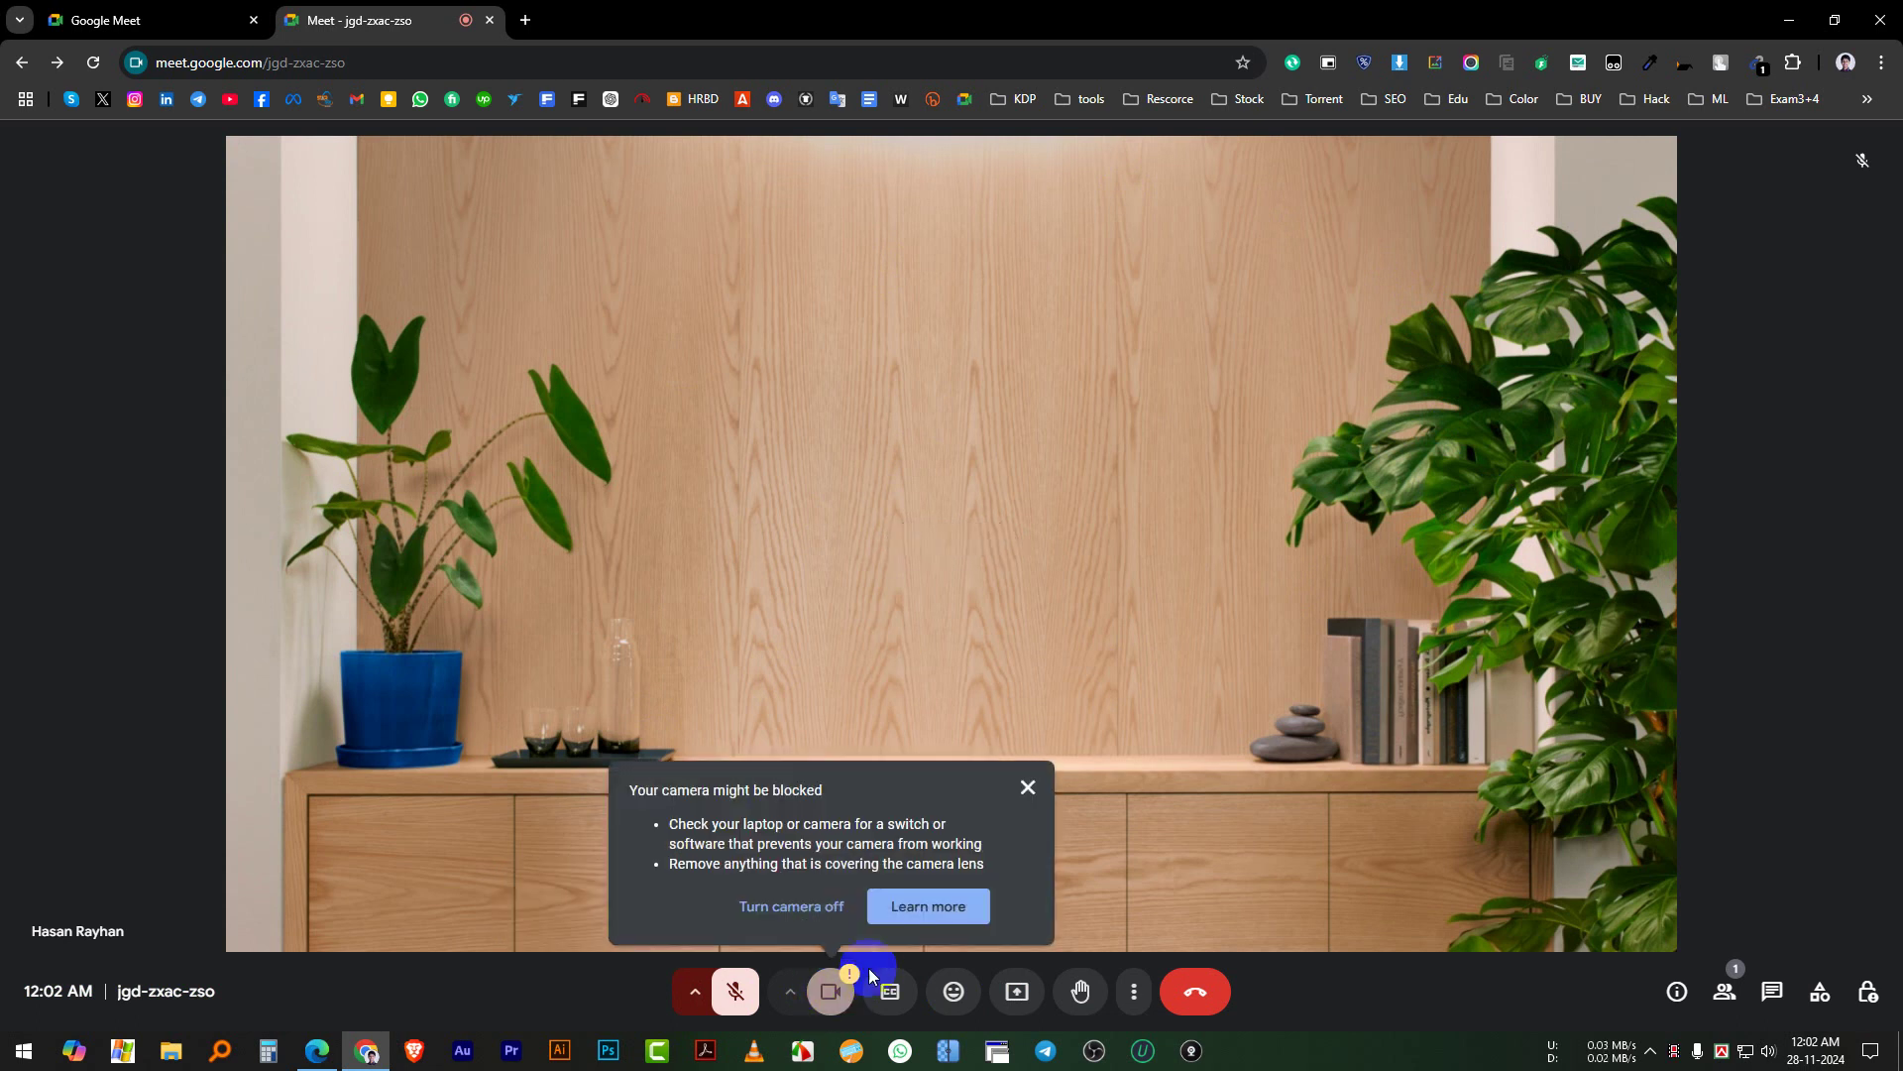
click(790, 911)
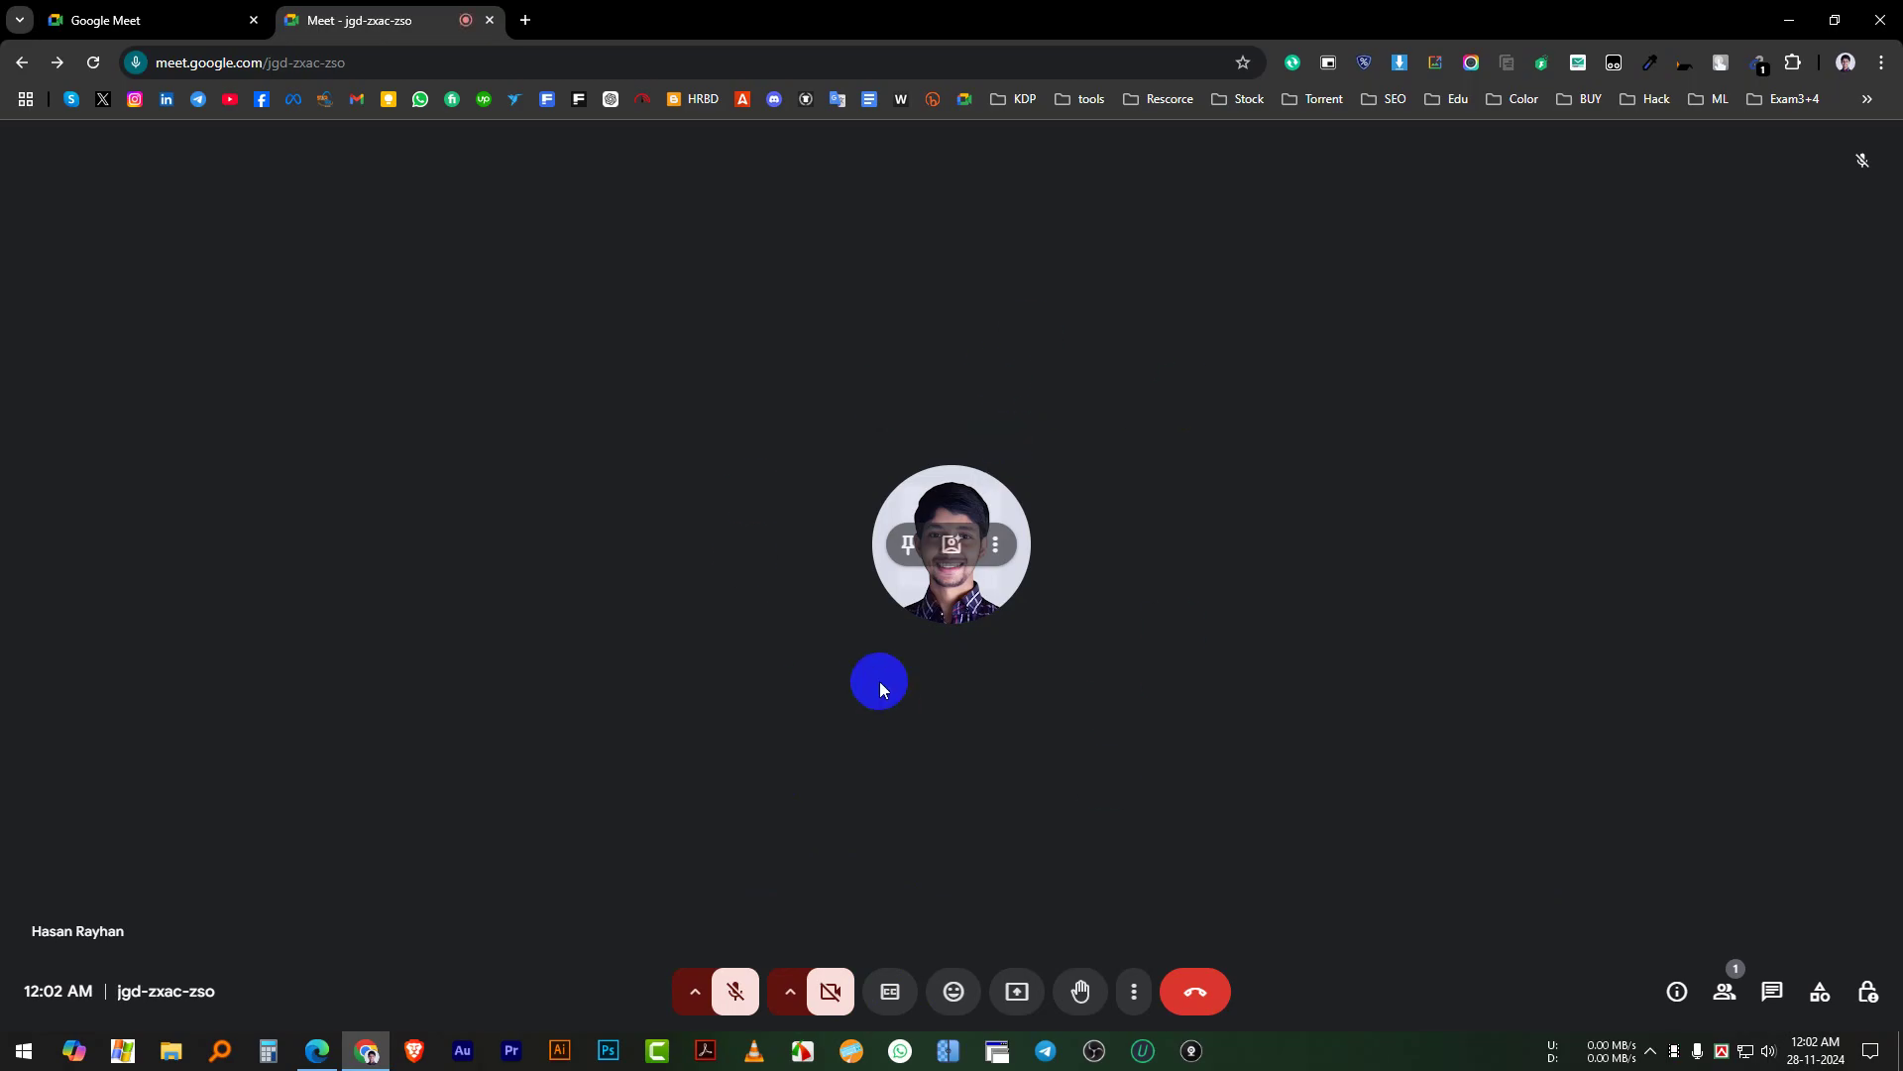
Step: Turn the microphone on in the call and mute it again
click(734, 991)
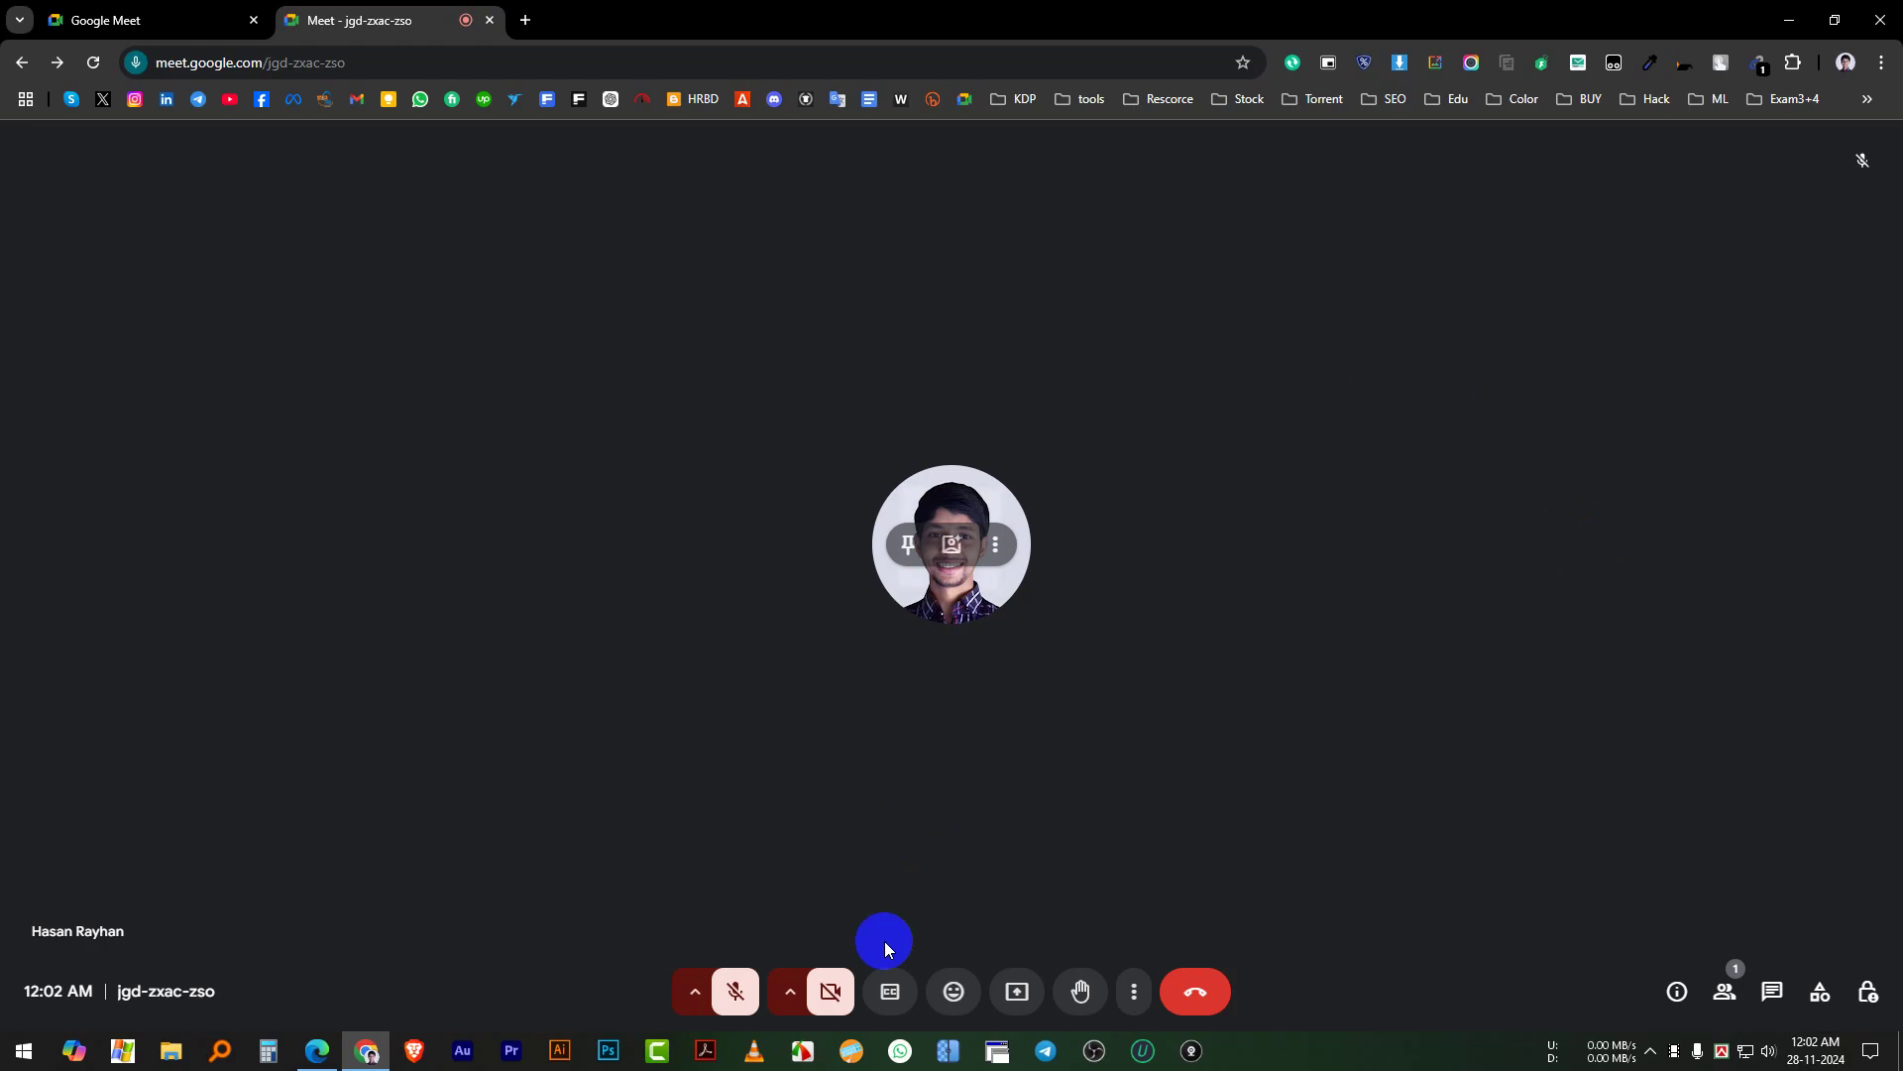
click(734, 991)
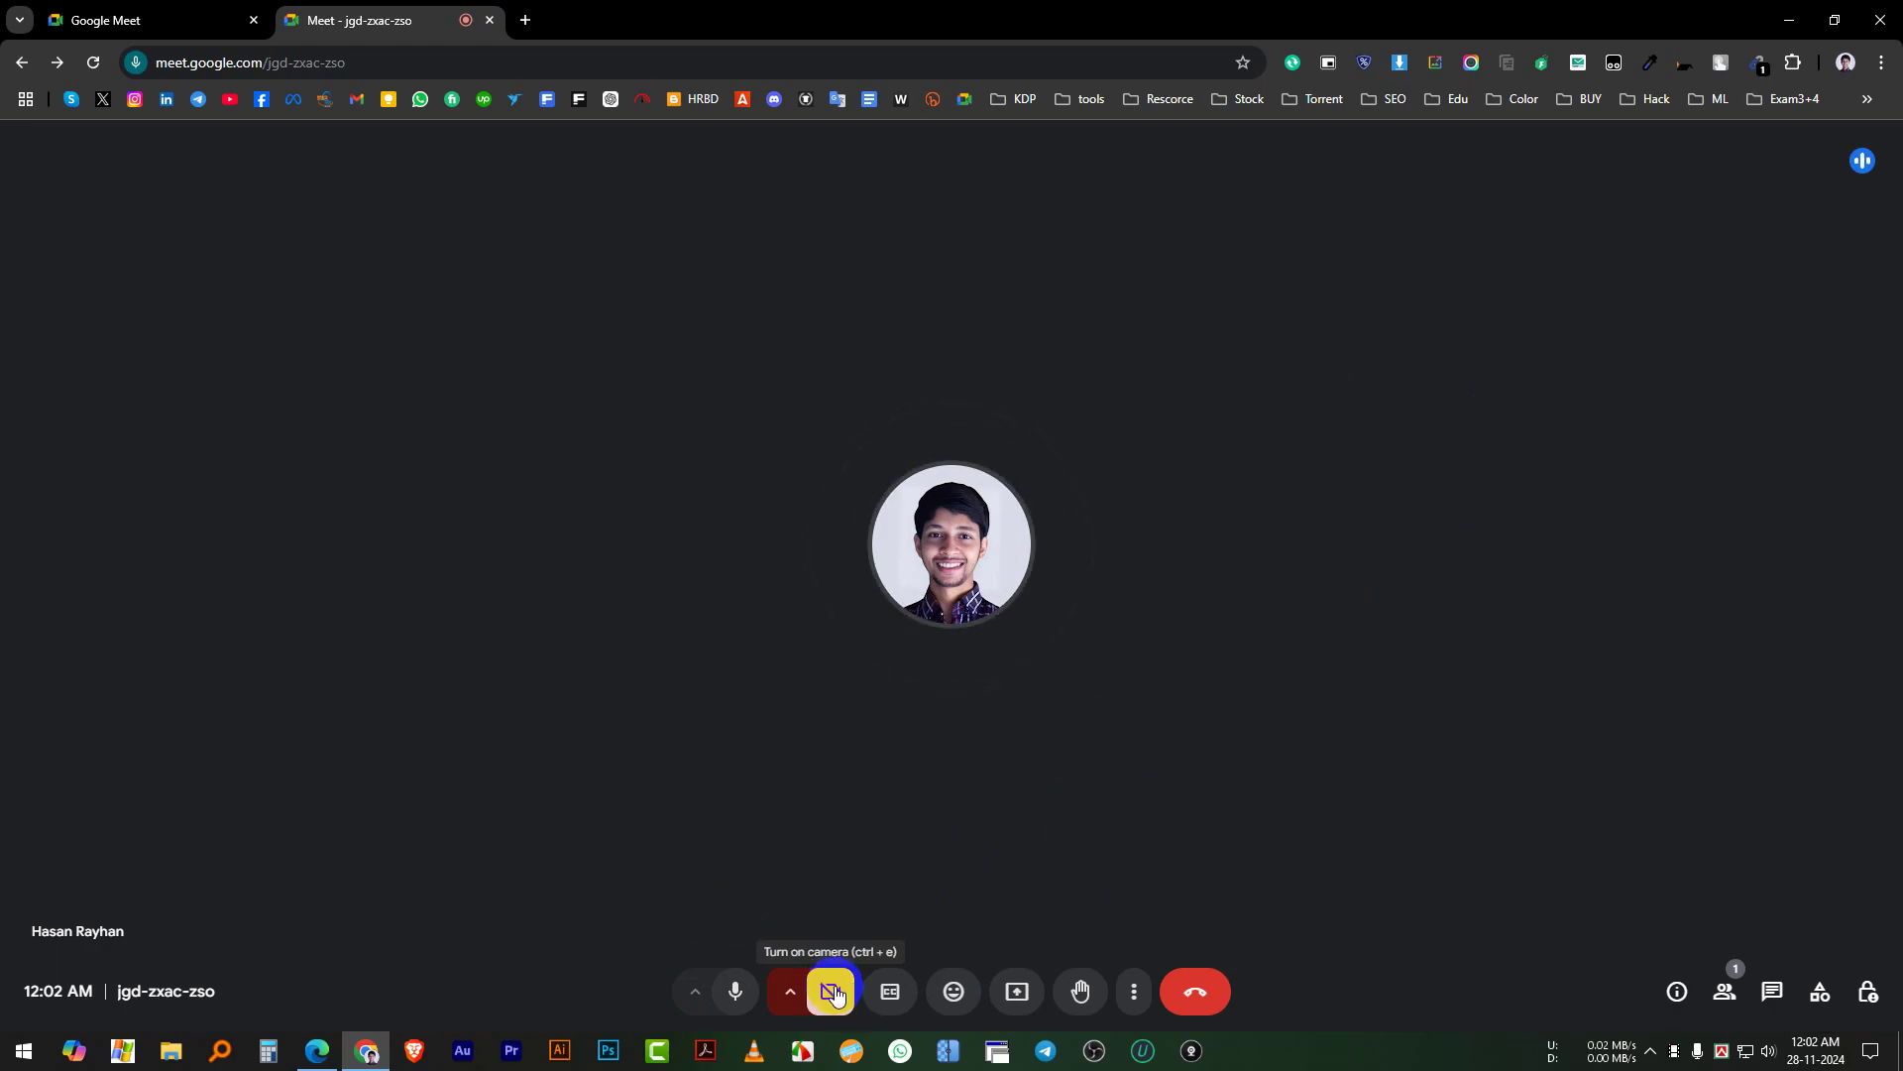
click(736, 991)
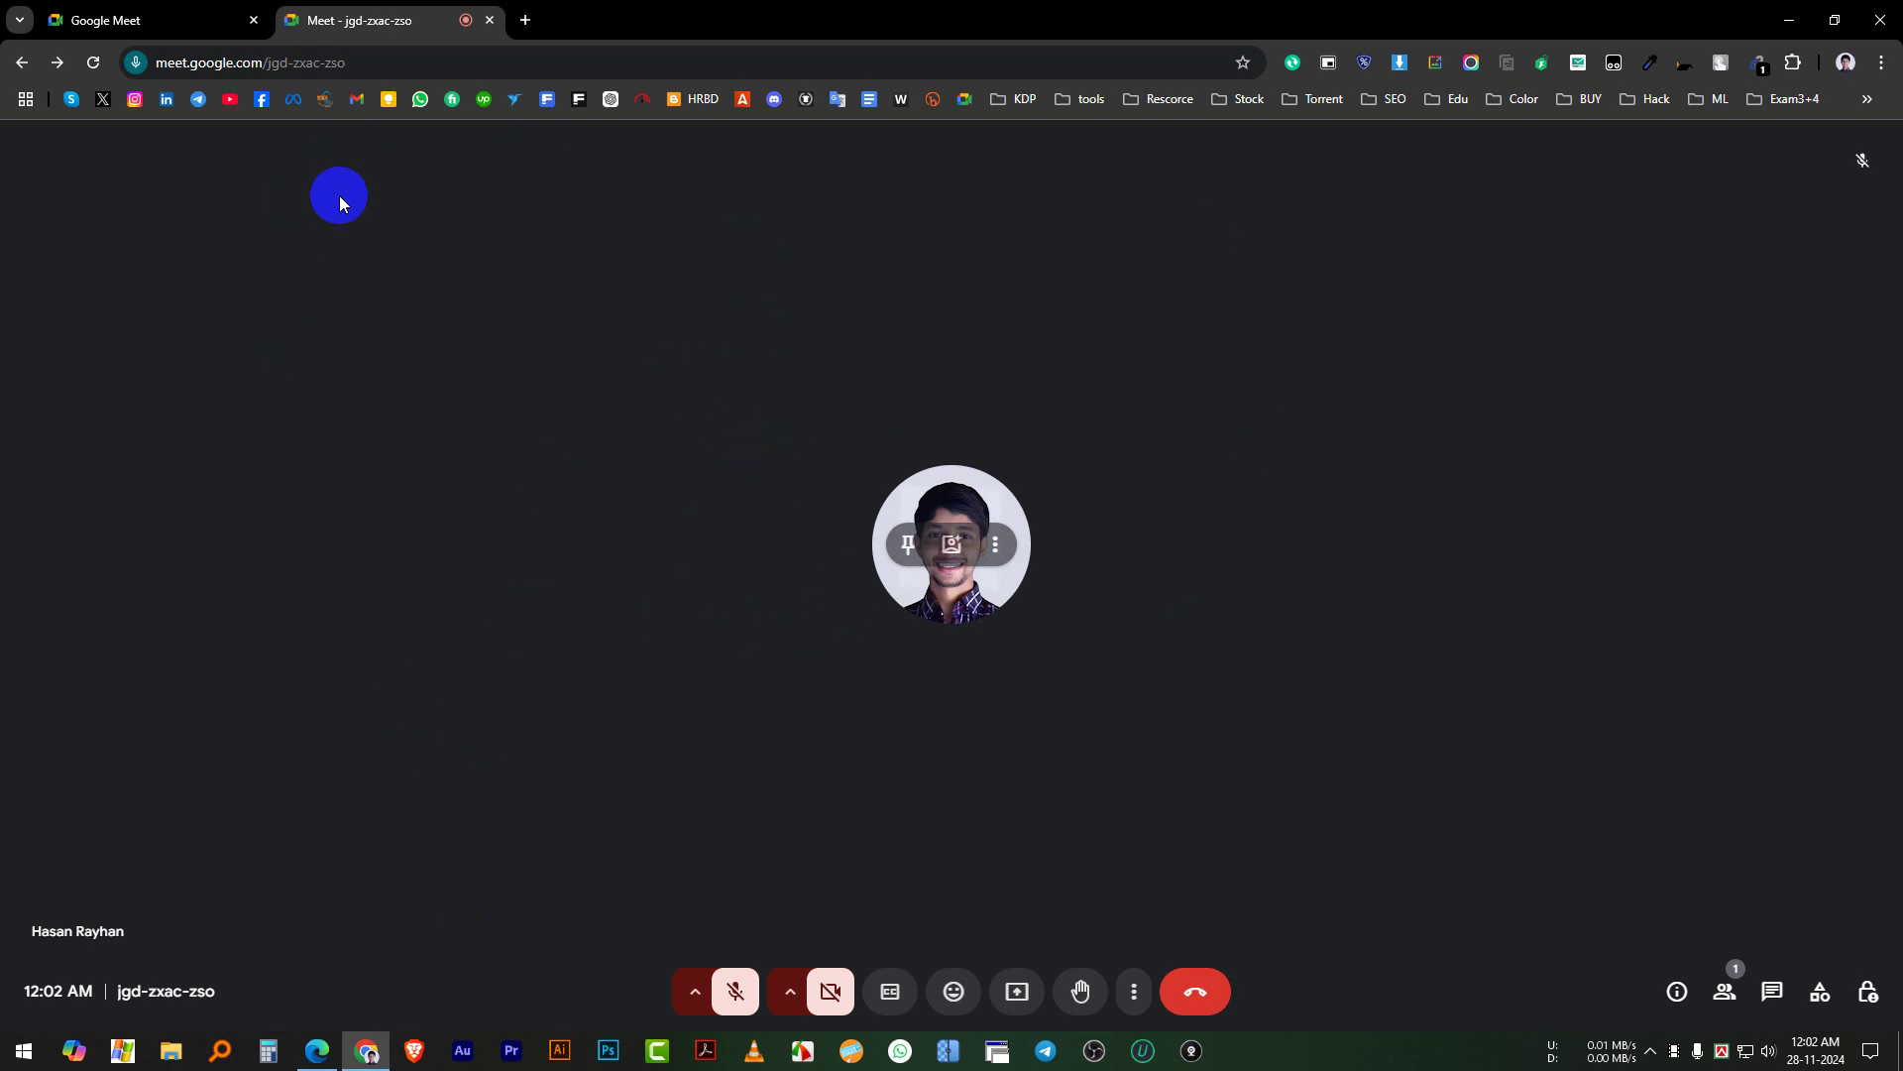
Step: Switch to Microsoft Edge and load the copied meeting link there
click(418, 62)
click(515, 331)
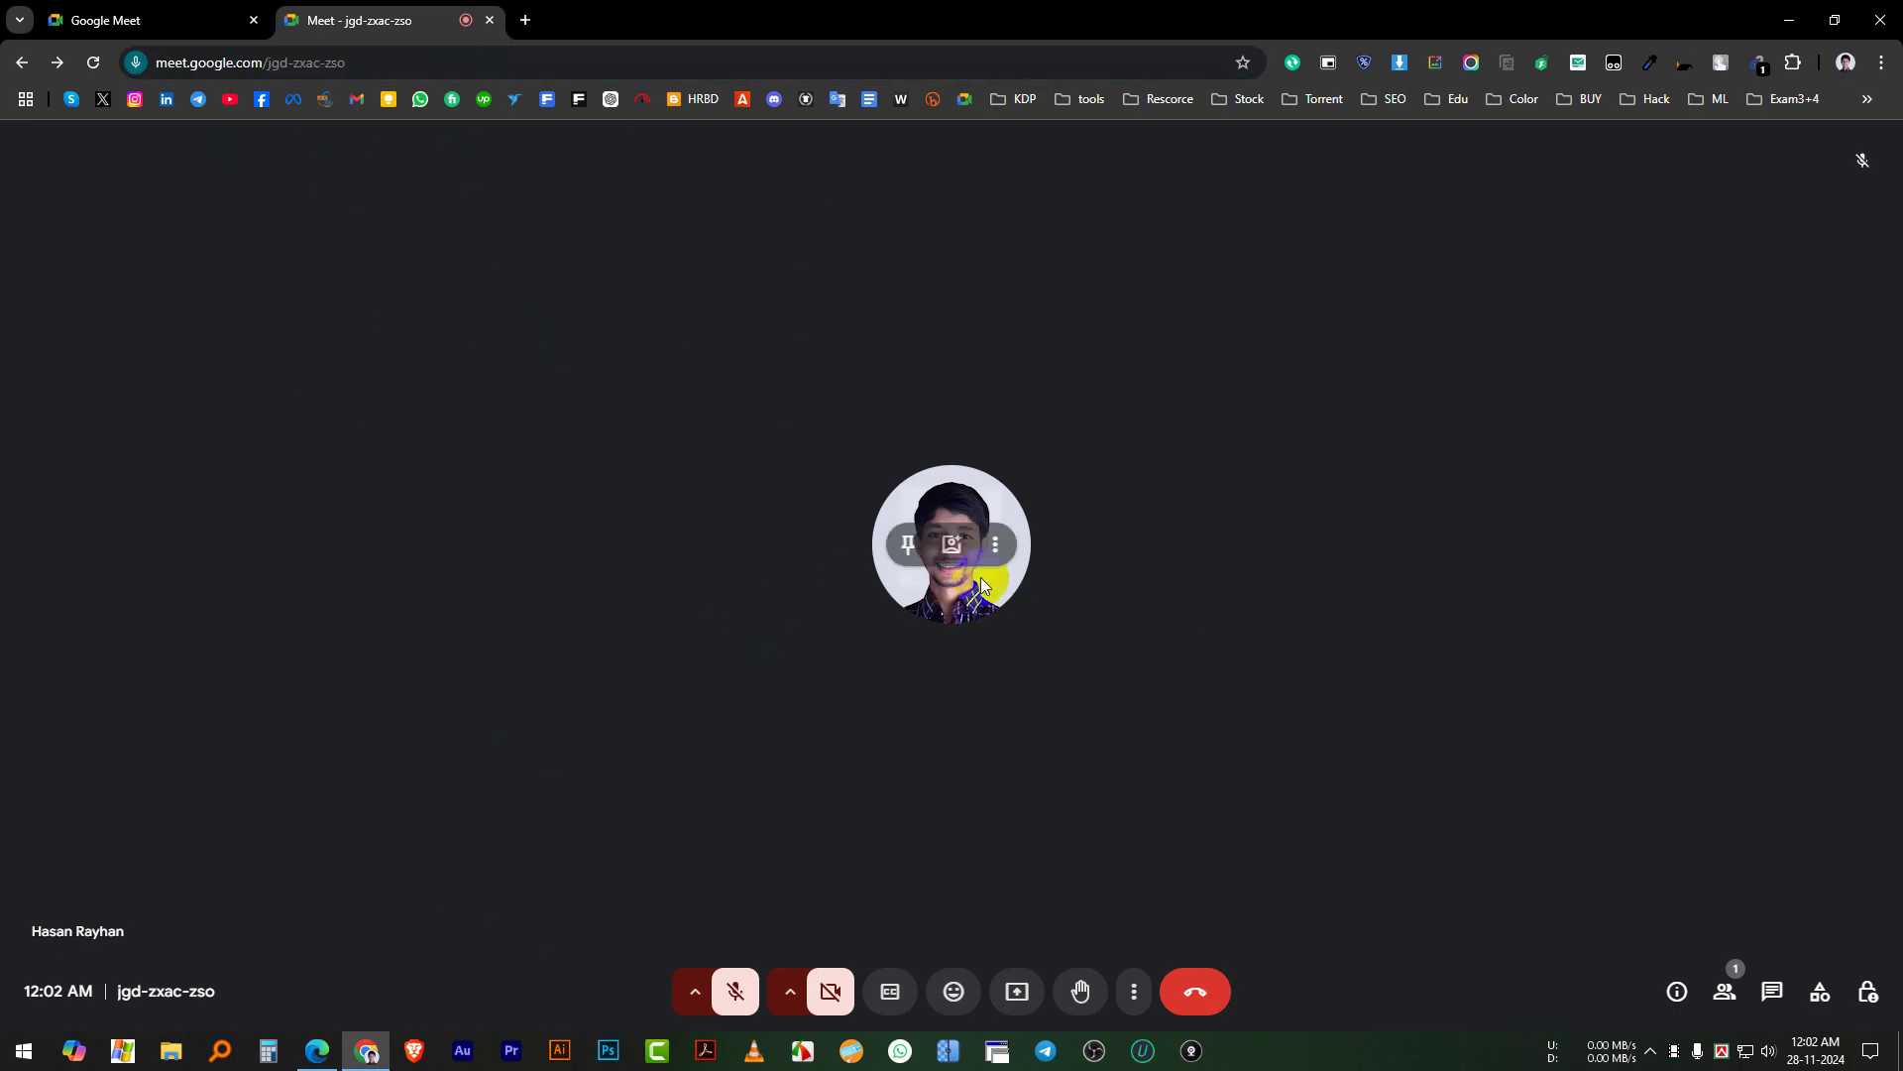
click(1794, 18)
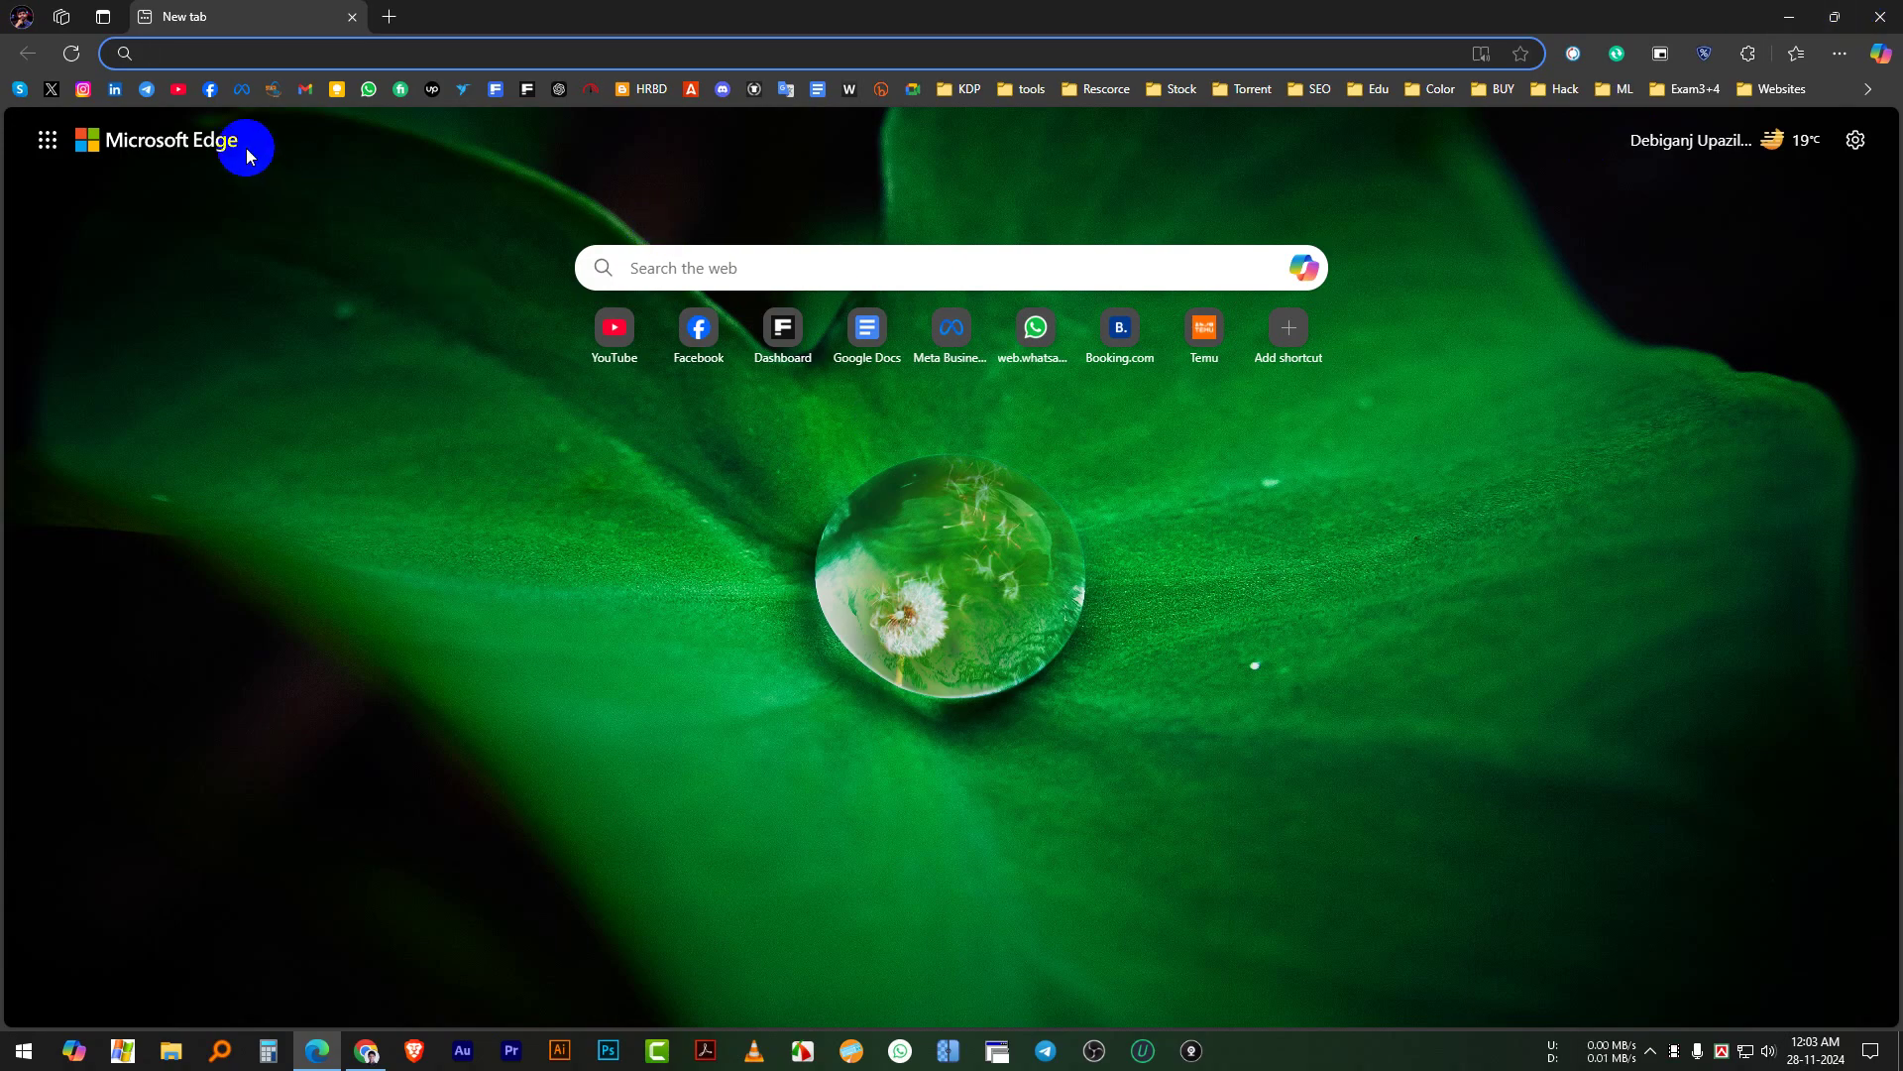
click(184, 55)
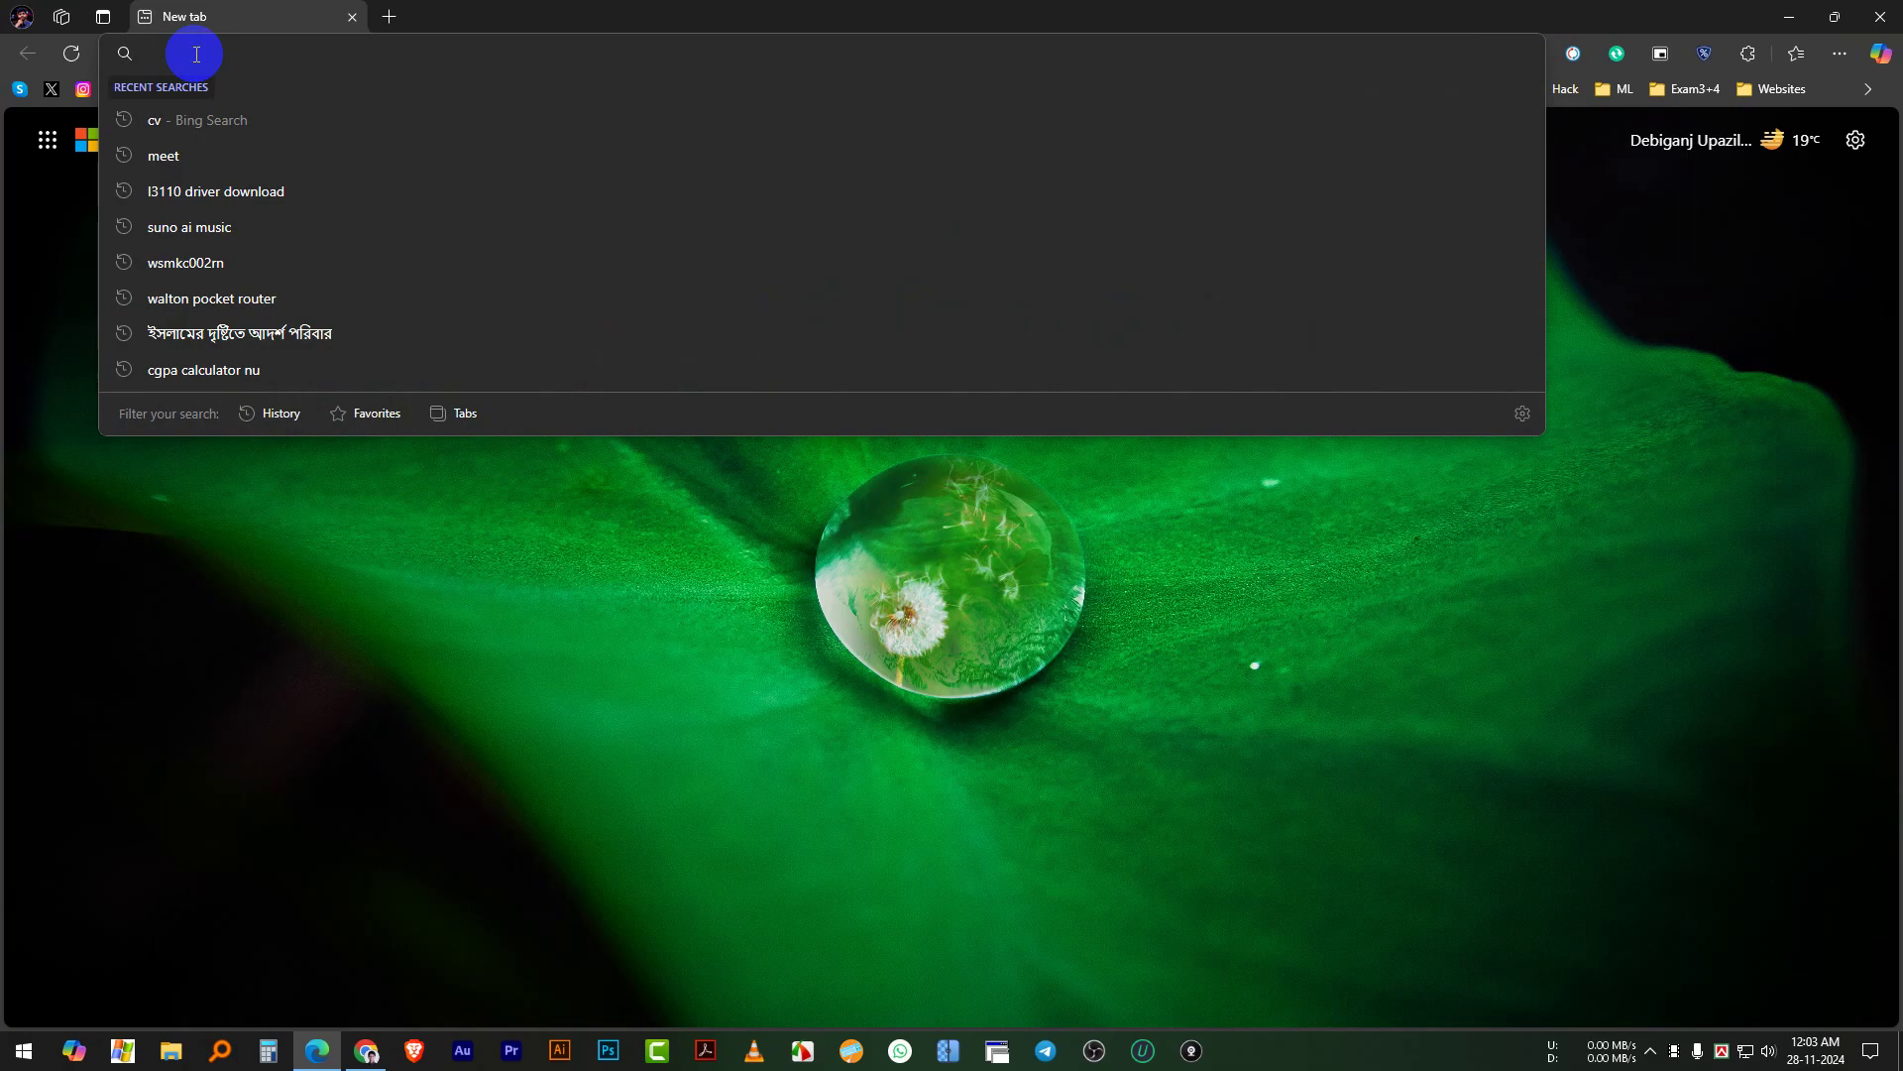
key(ctrl+v)
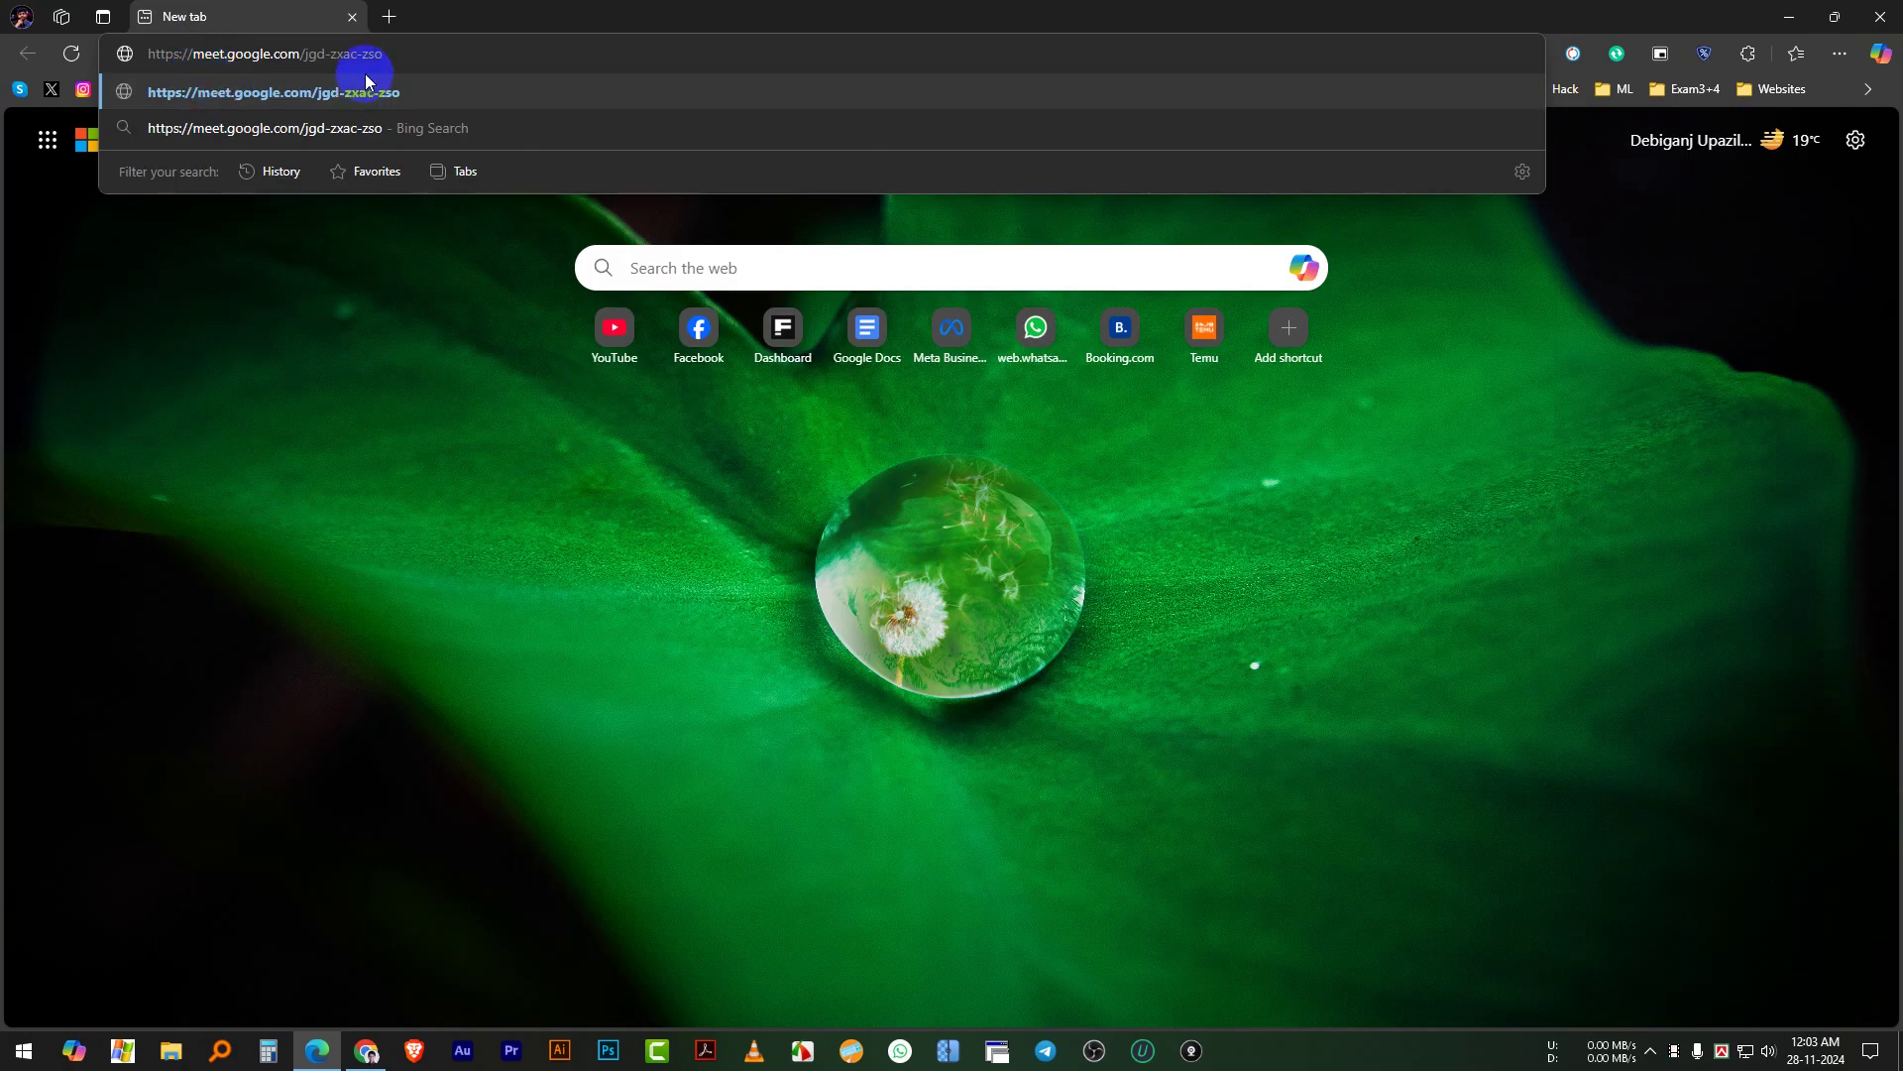
key(Return)
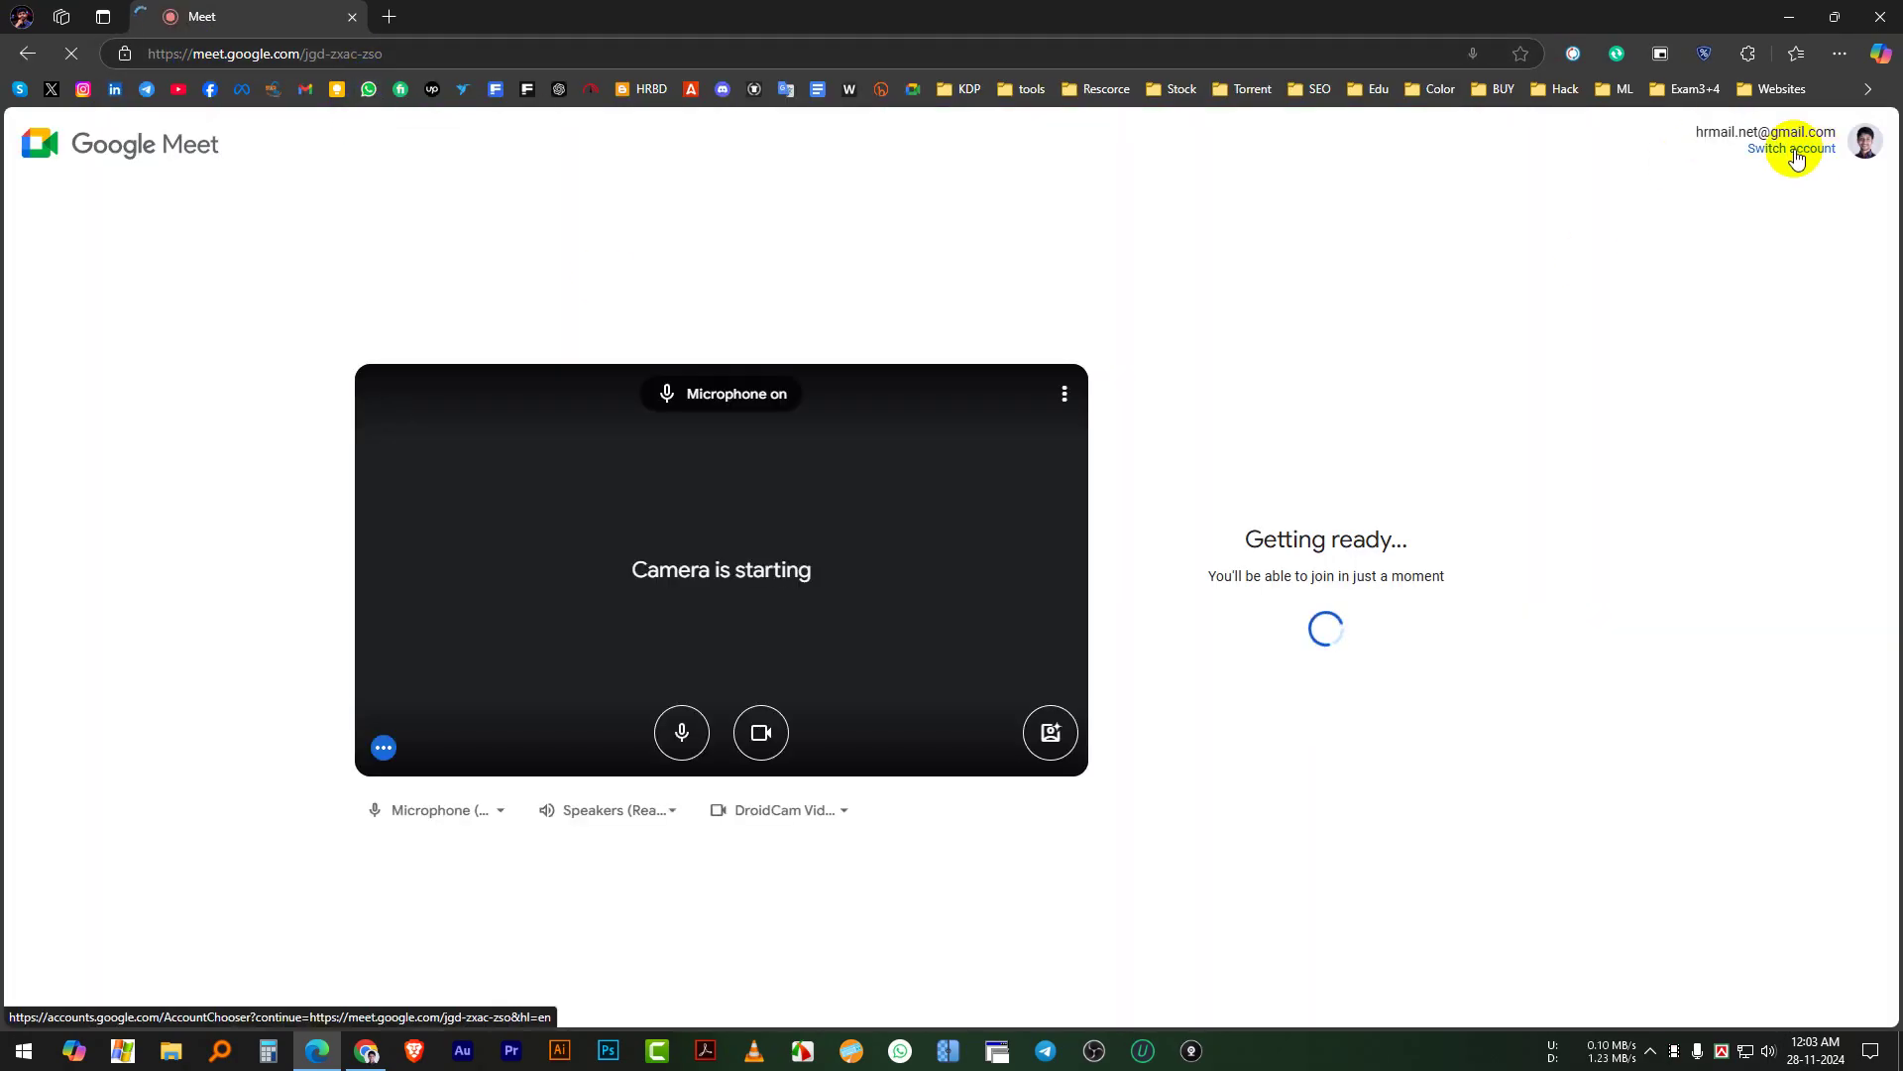
Step: Switch the meeting page to the Tips IT account and decline desktop notifications
click(1793, 149)
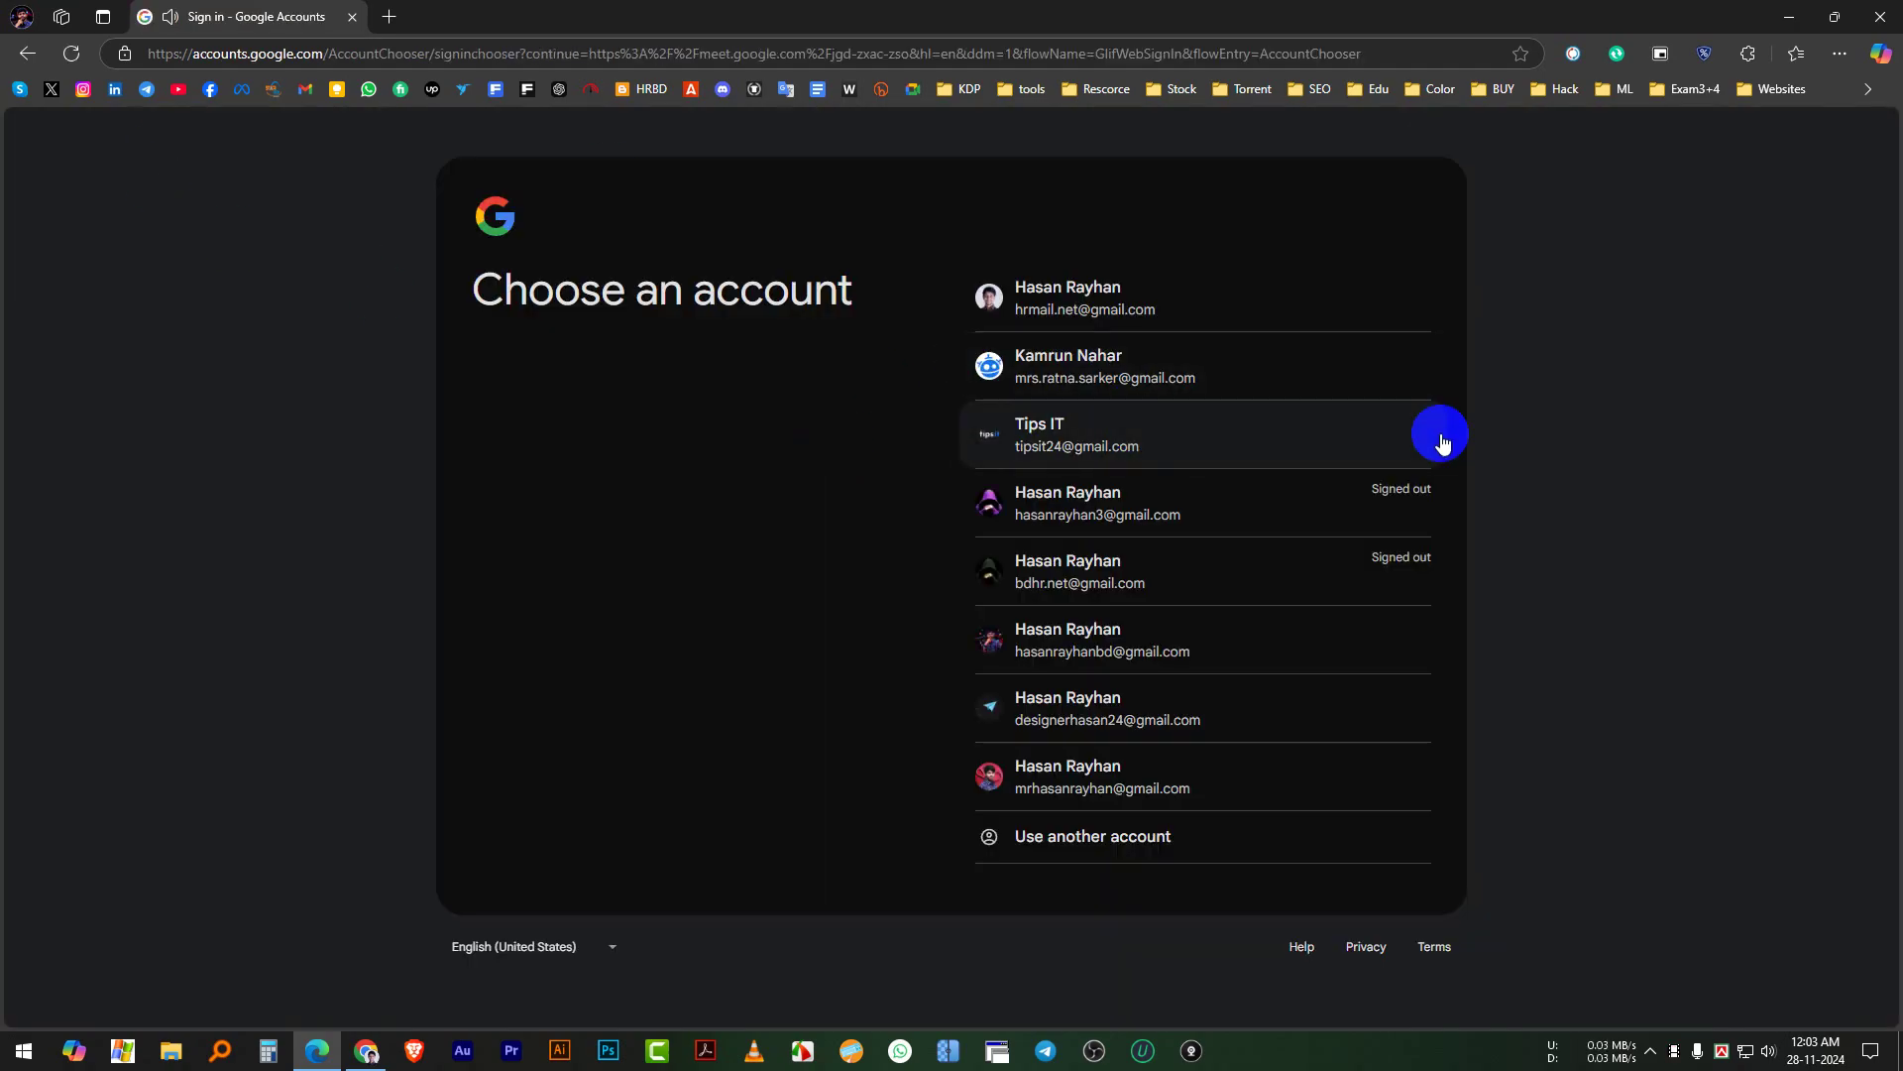
click(1136, 440)
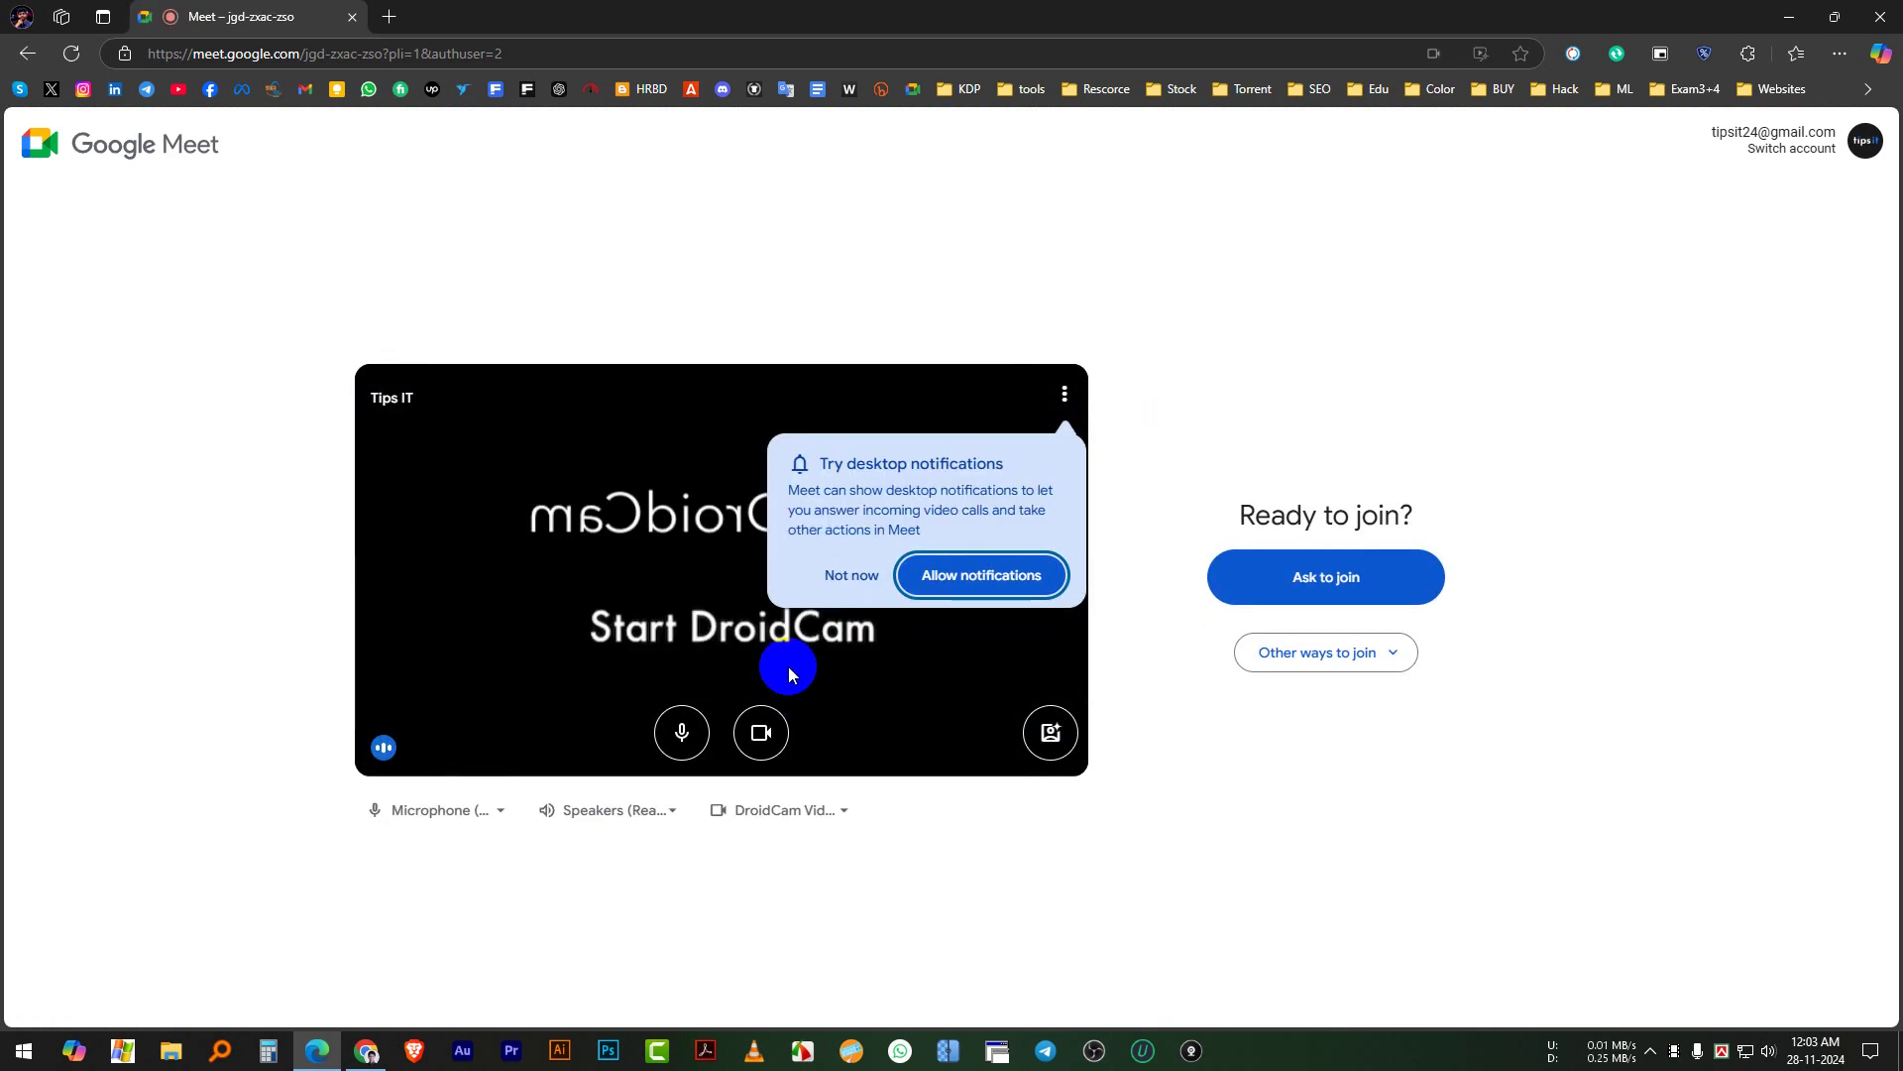
click(853, 577)
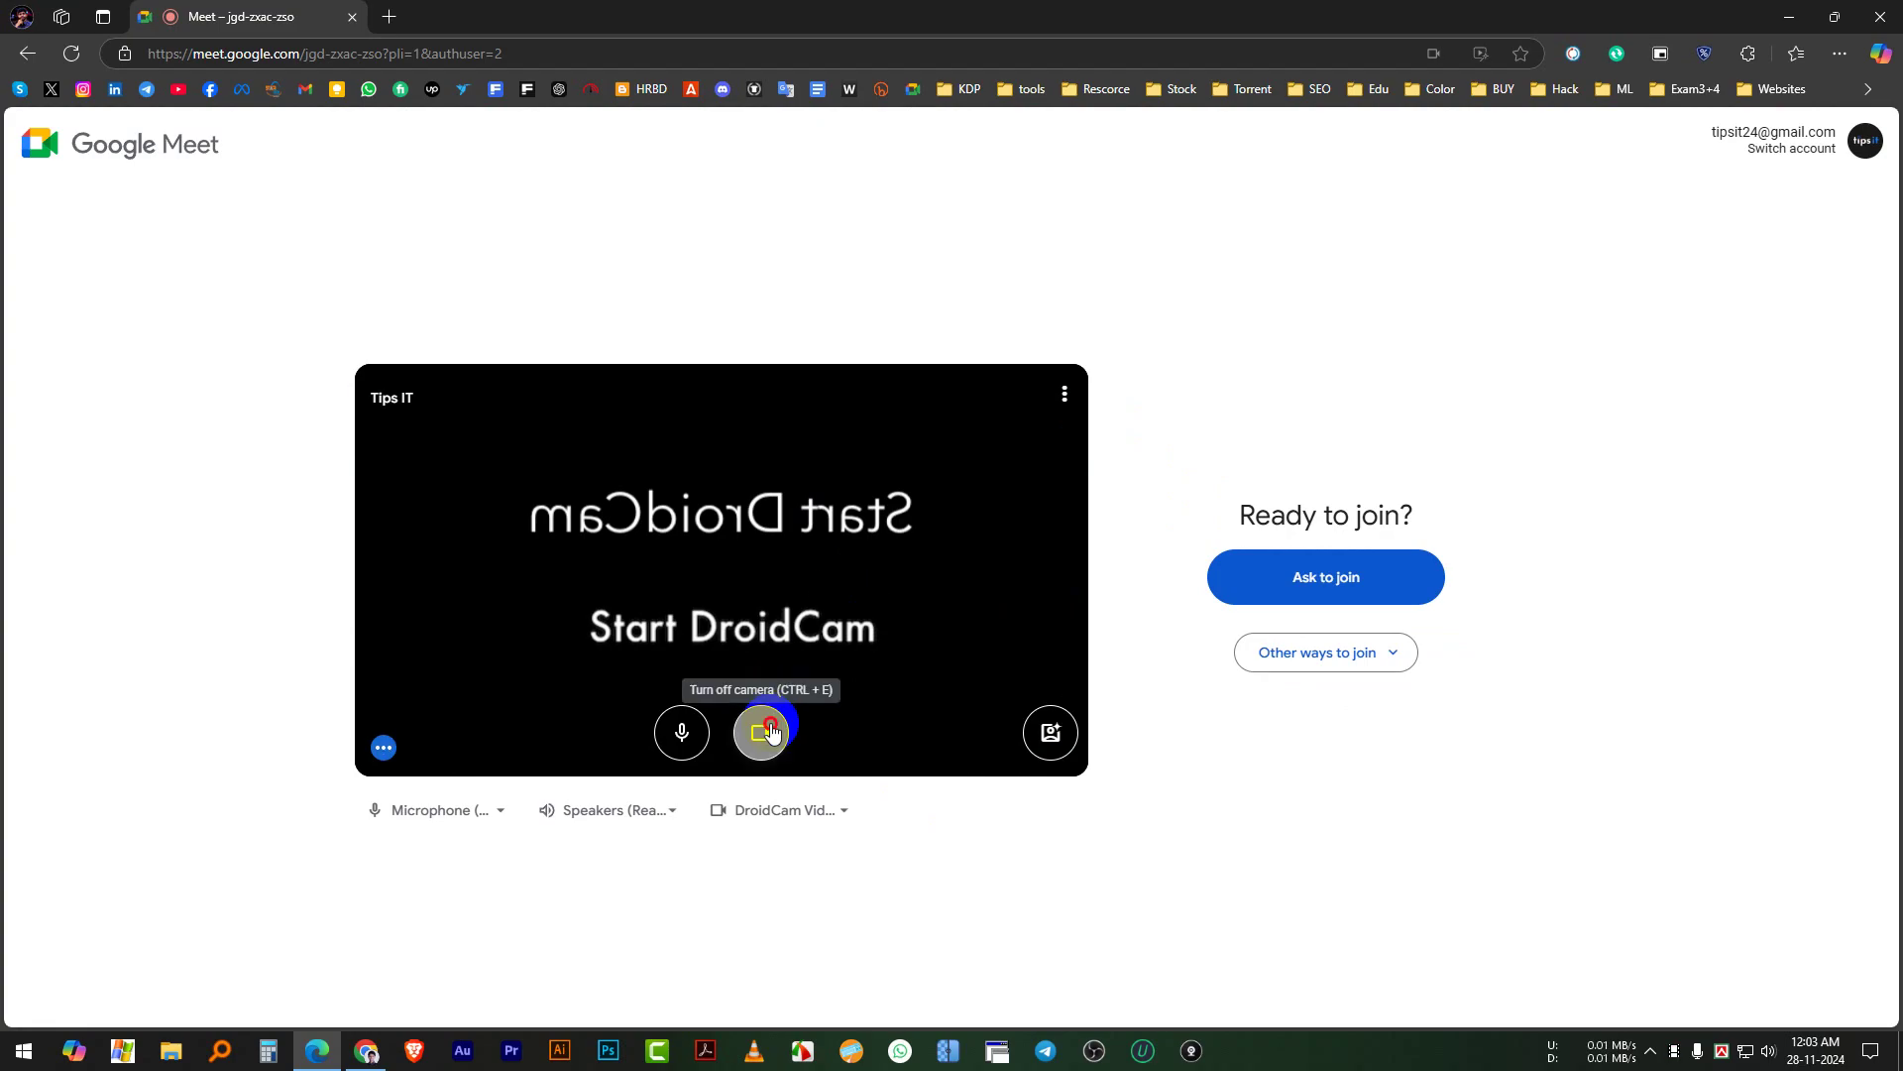
Step: Turn off the camera and microphone for the Tips IT account and ask to join the meeting
click(768, 732)
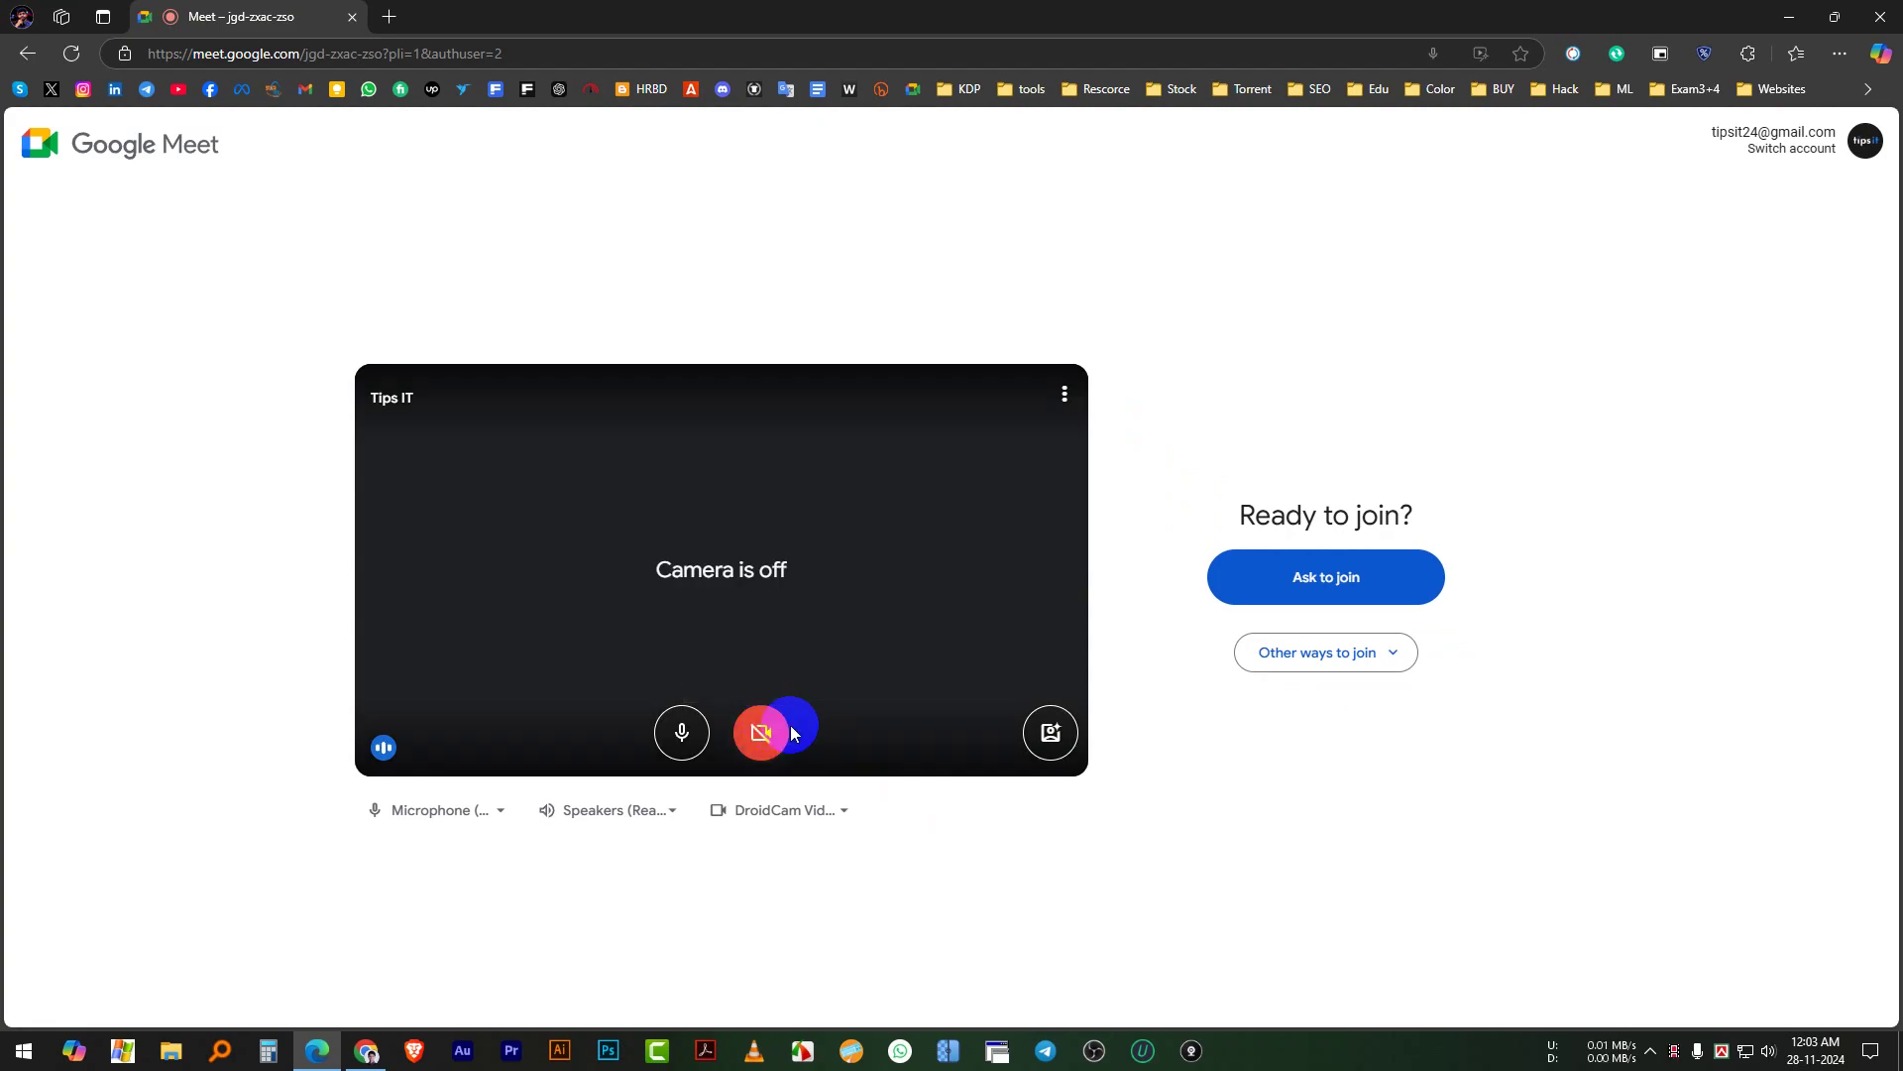
click(691, 729)
click(1285, 590)
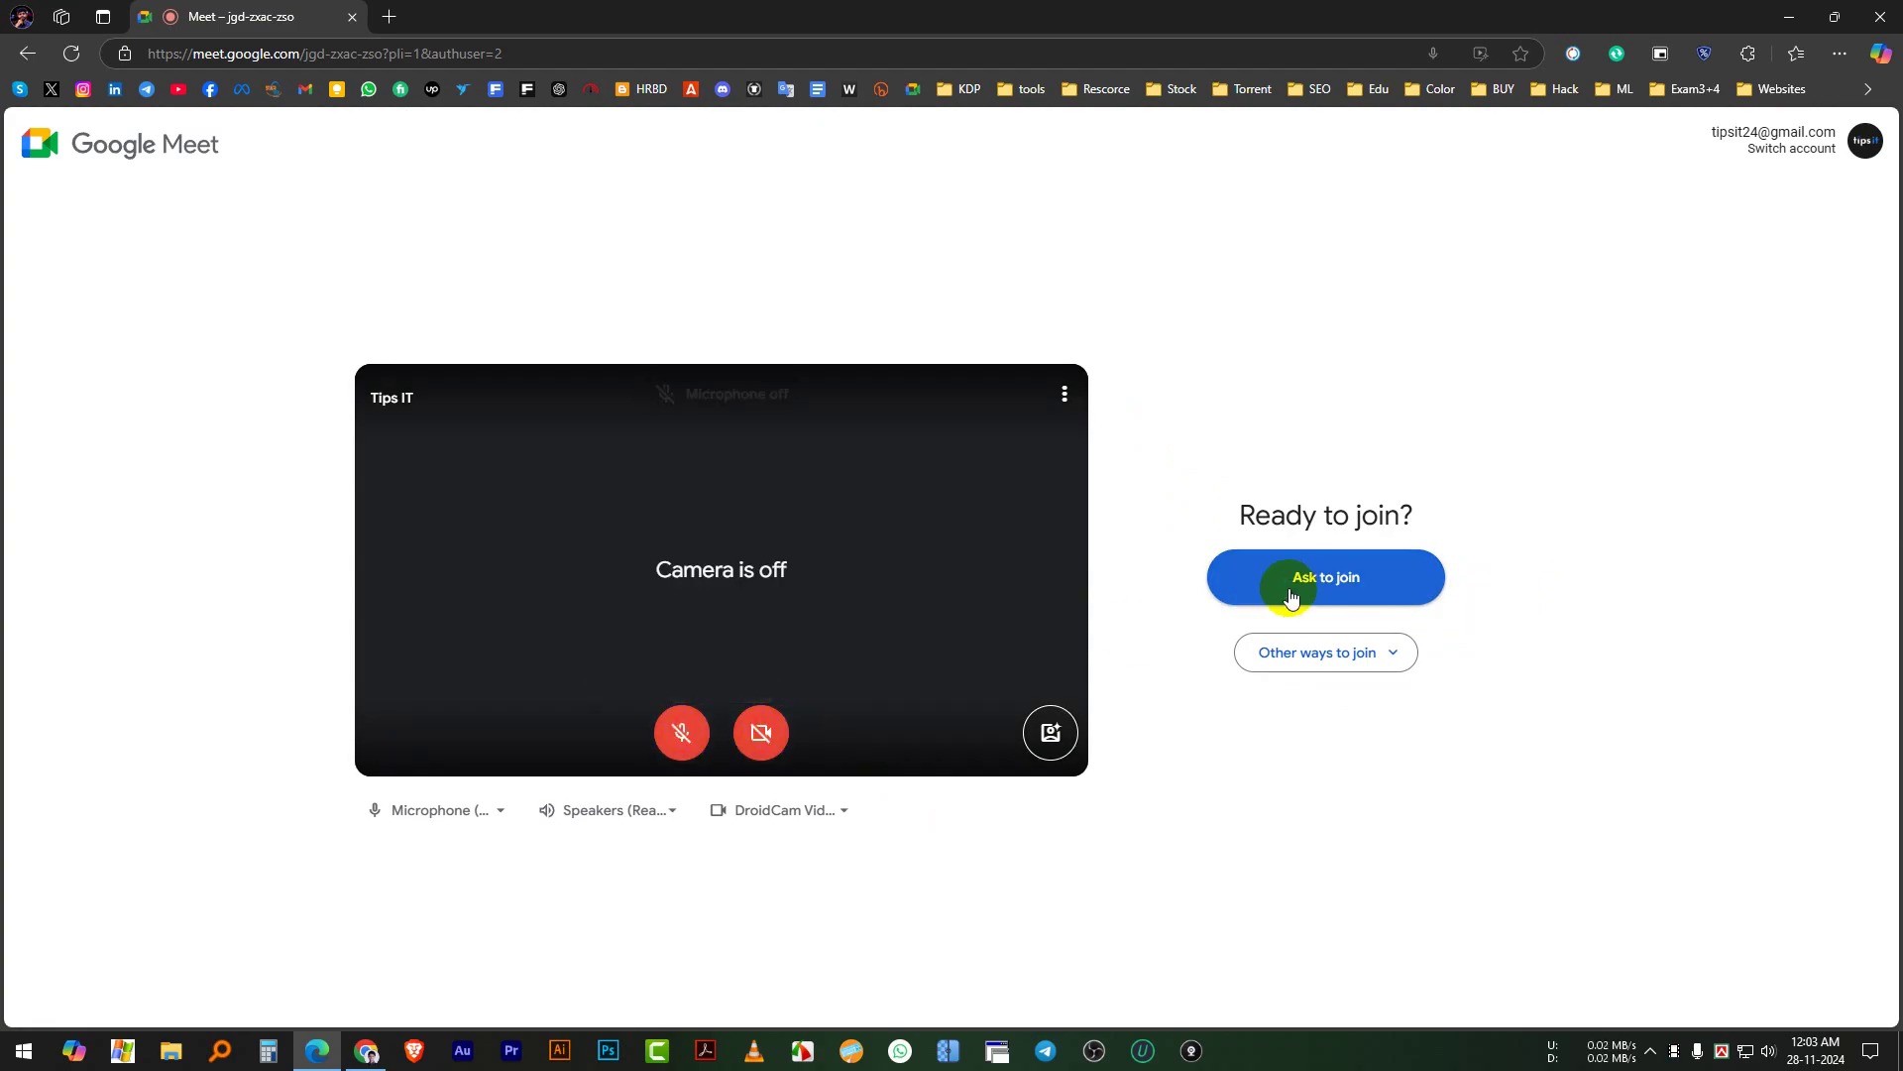
click(1340, 582)
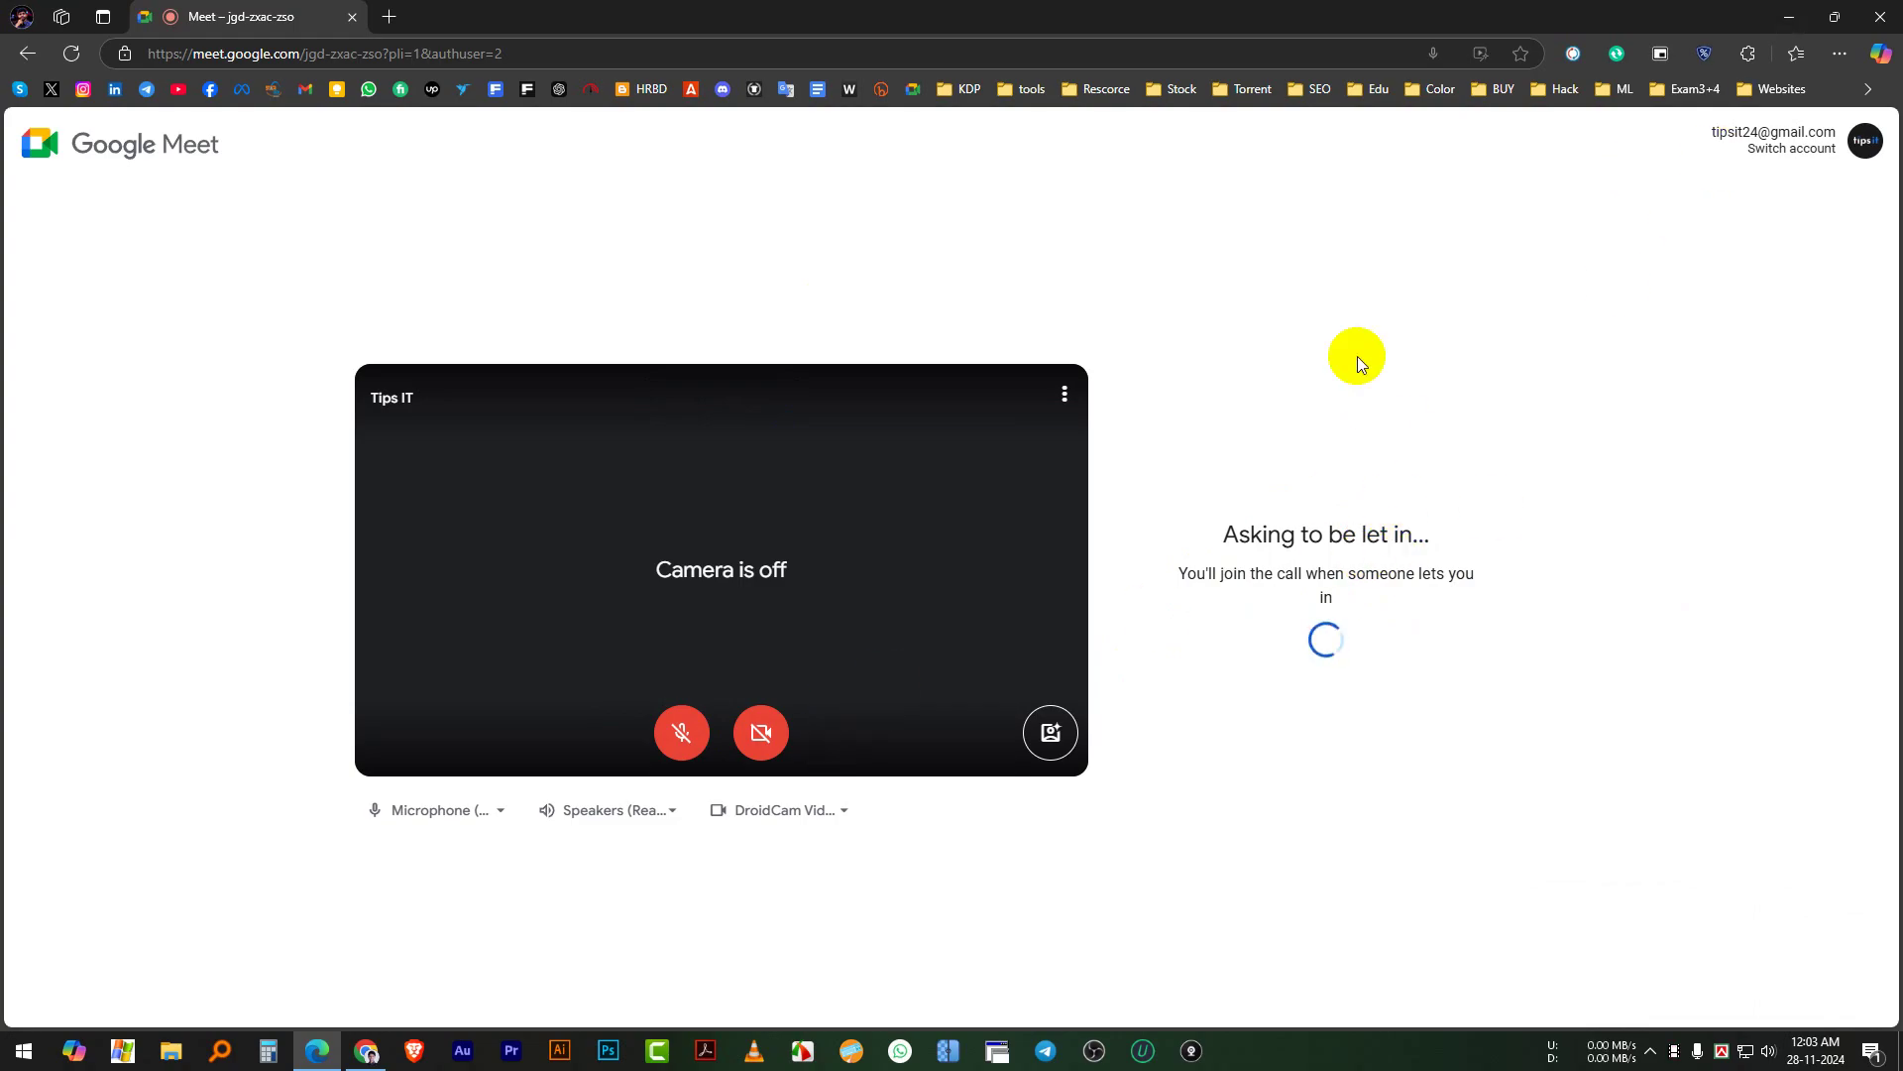
Step: Return to the host's meeting in Chrome and admit Tips IT from the waiting participants
click(1790, 17)
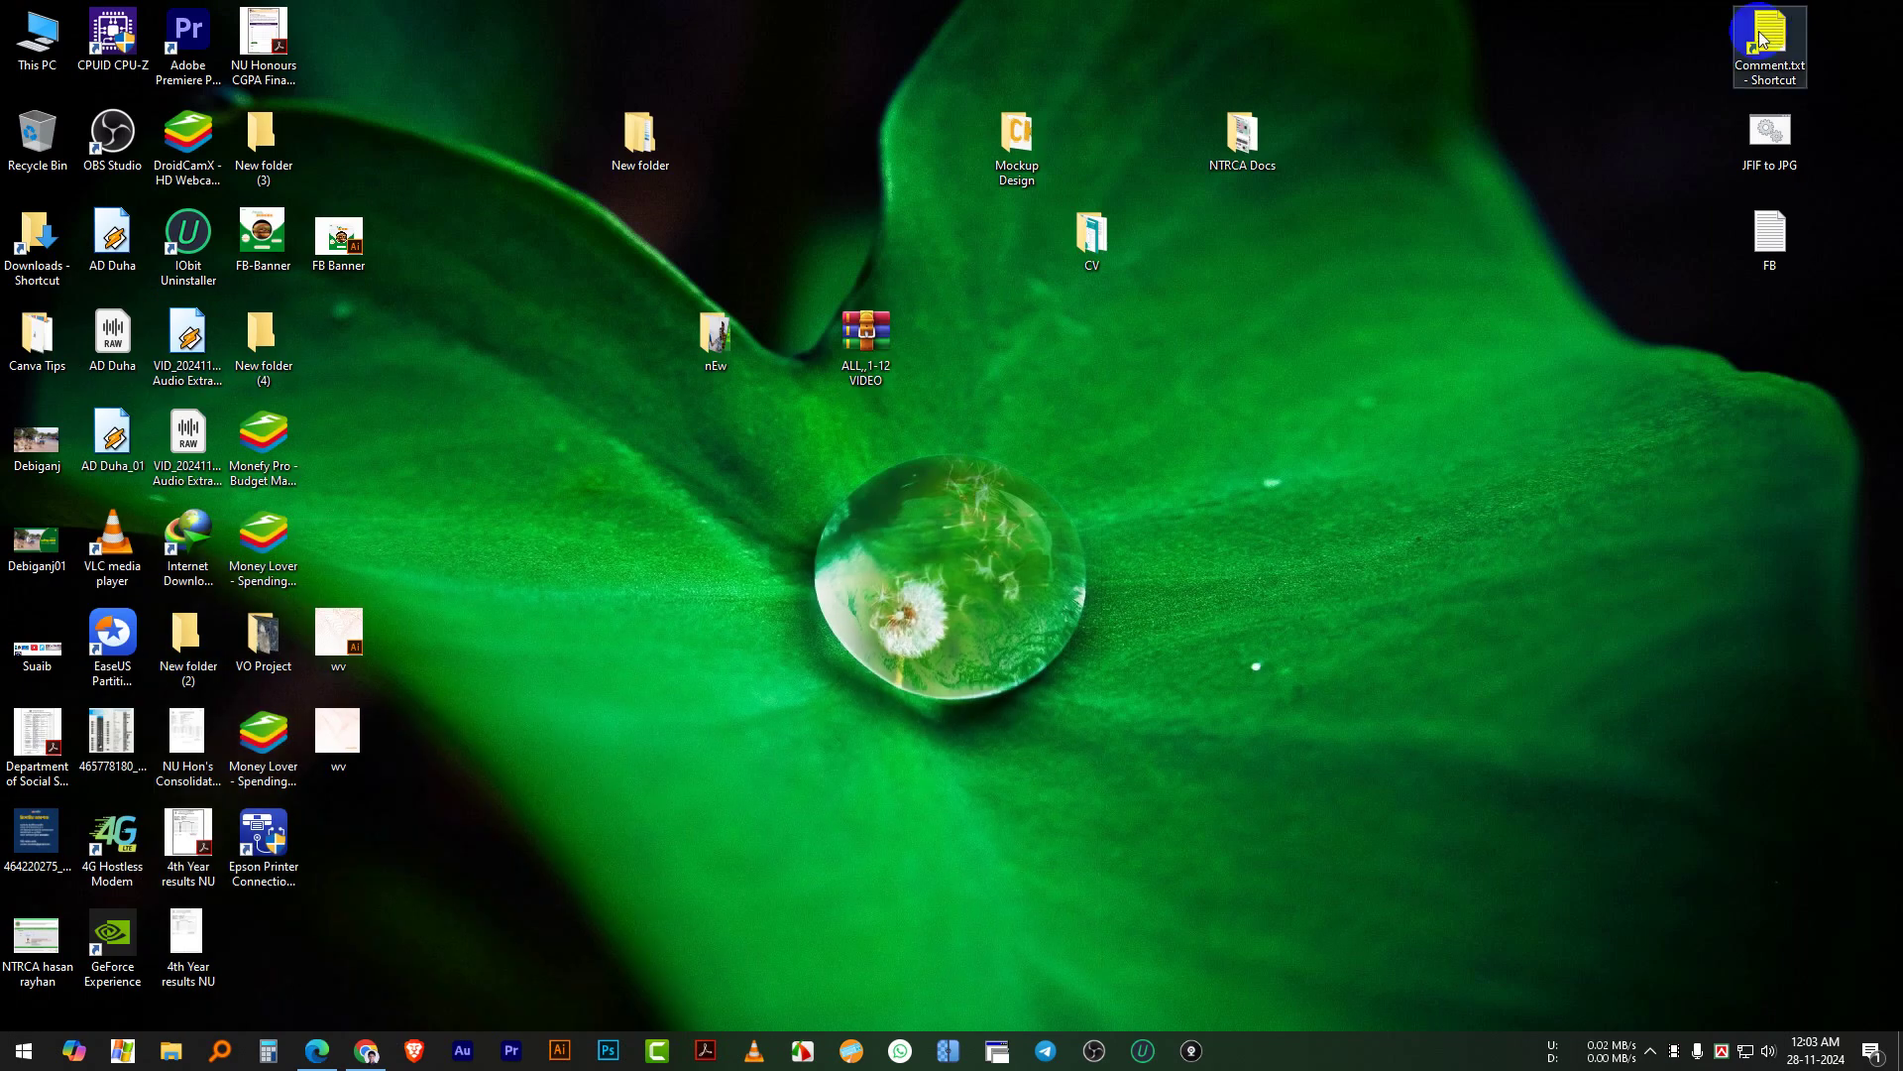
click(369, 1043)
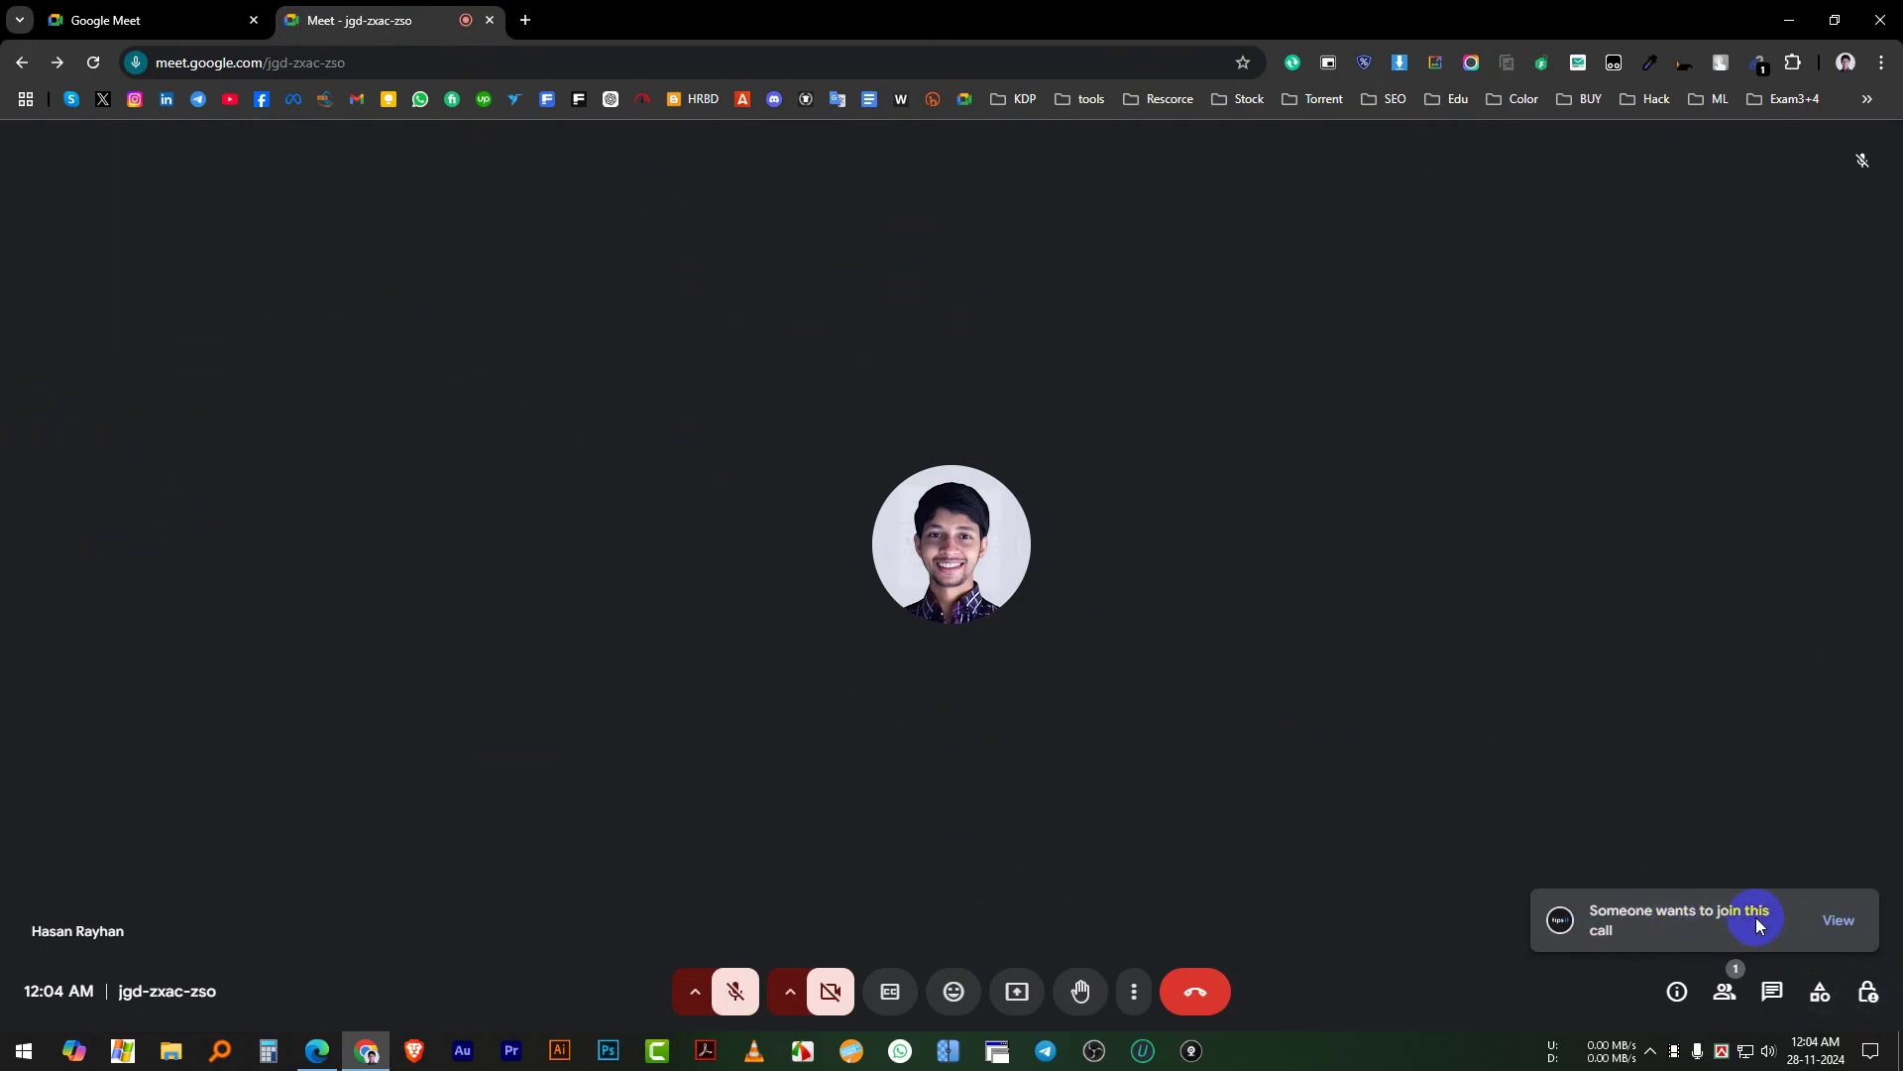
click(1854, 927)
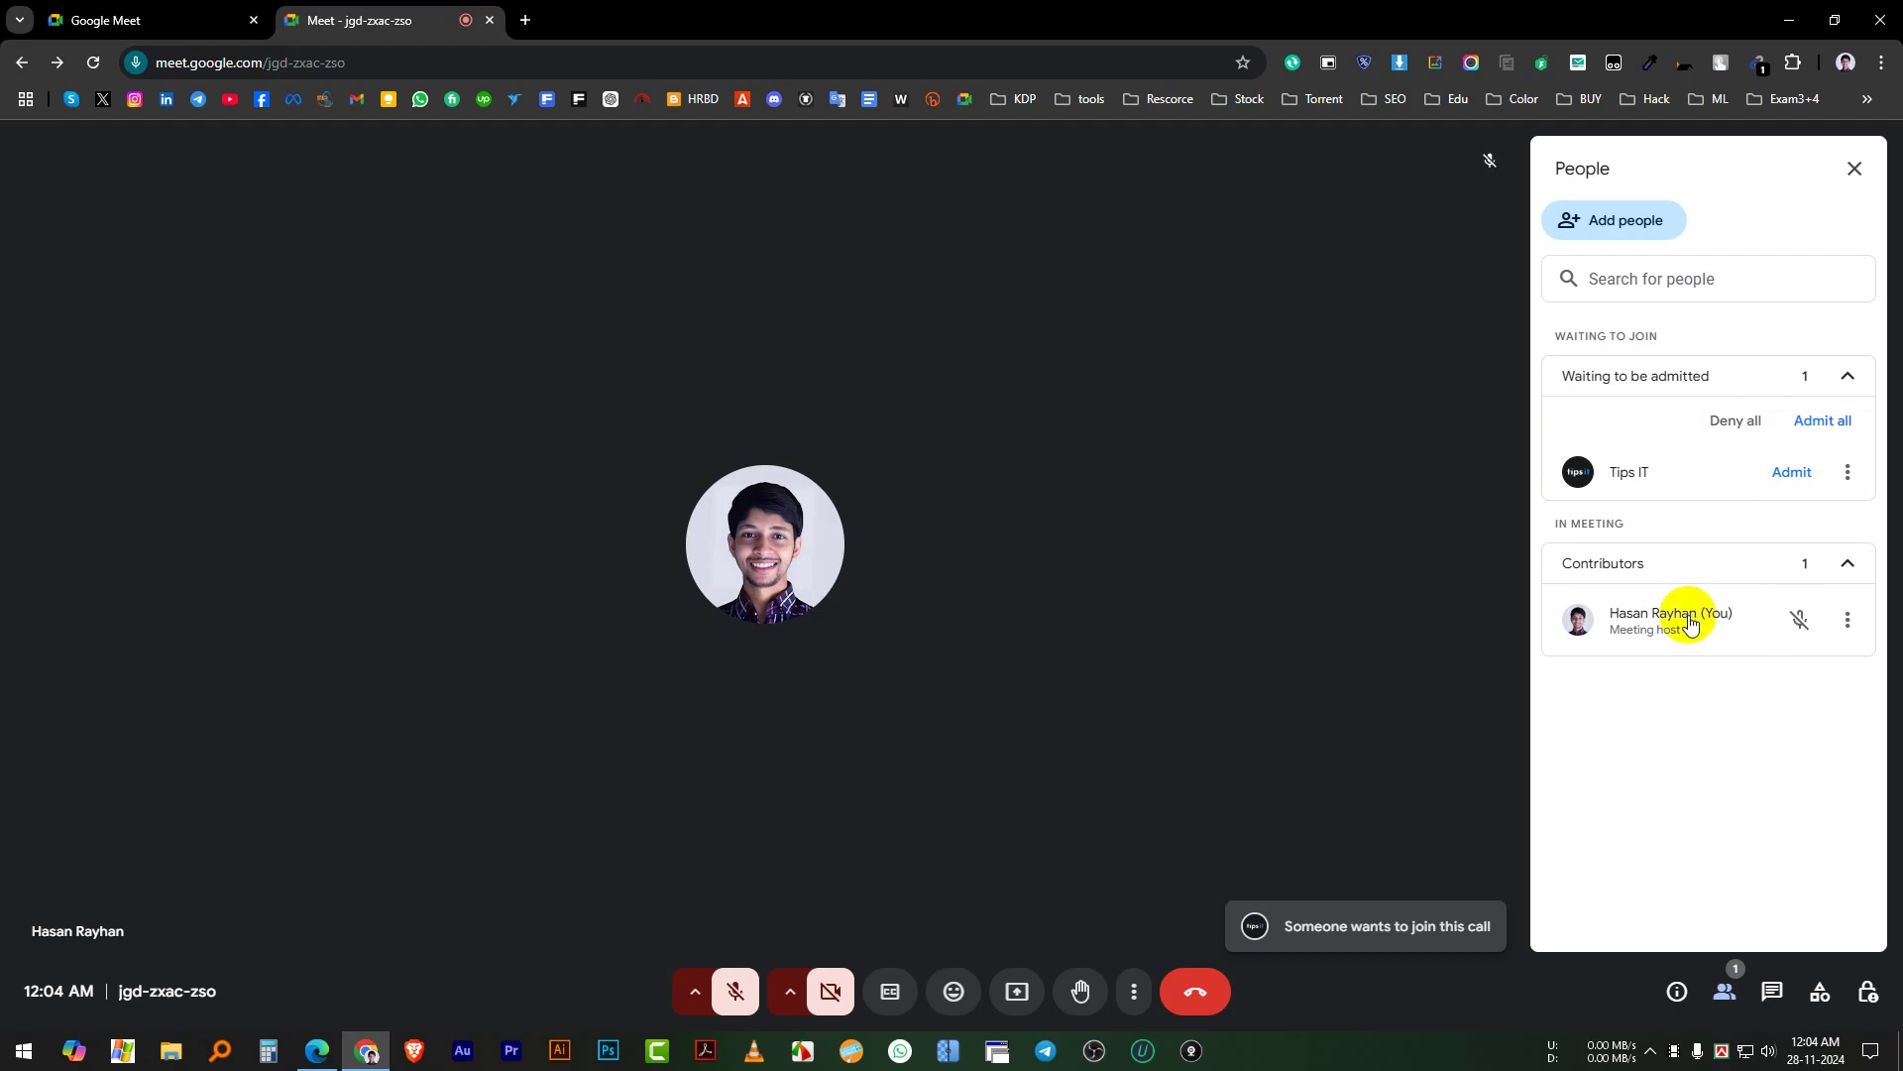
click(1813, 480)
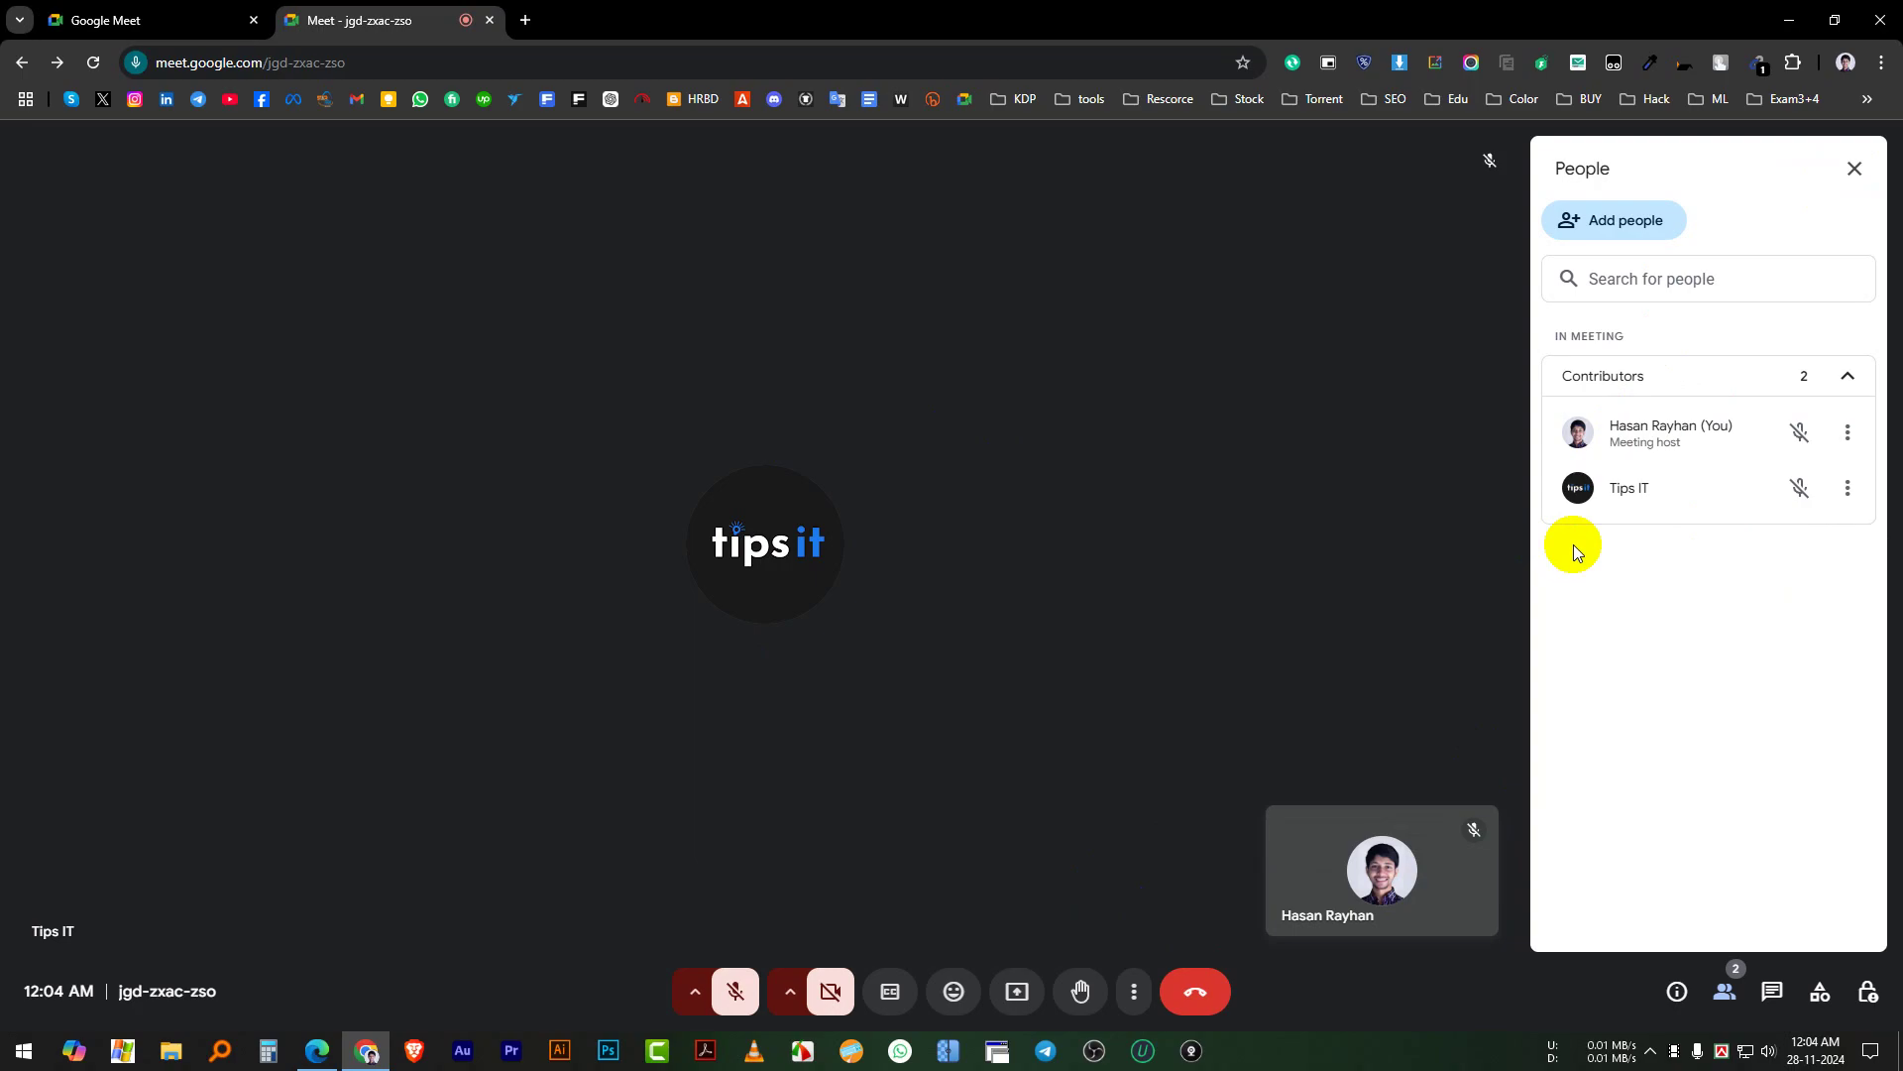
Step: Examine the host options available for the Tips IT participant and close the participant list
click(1851, 493)
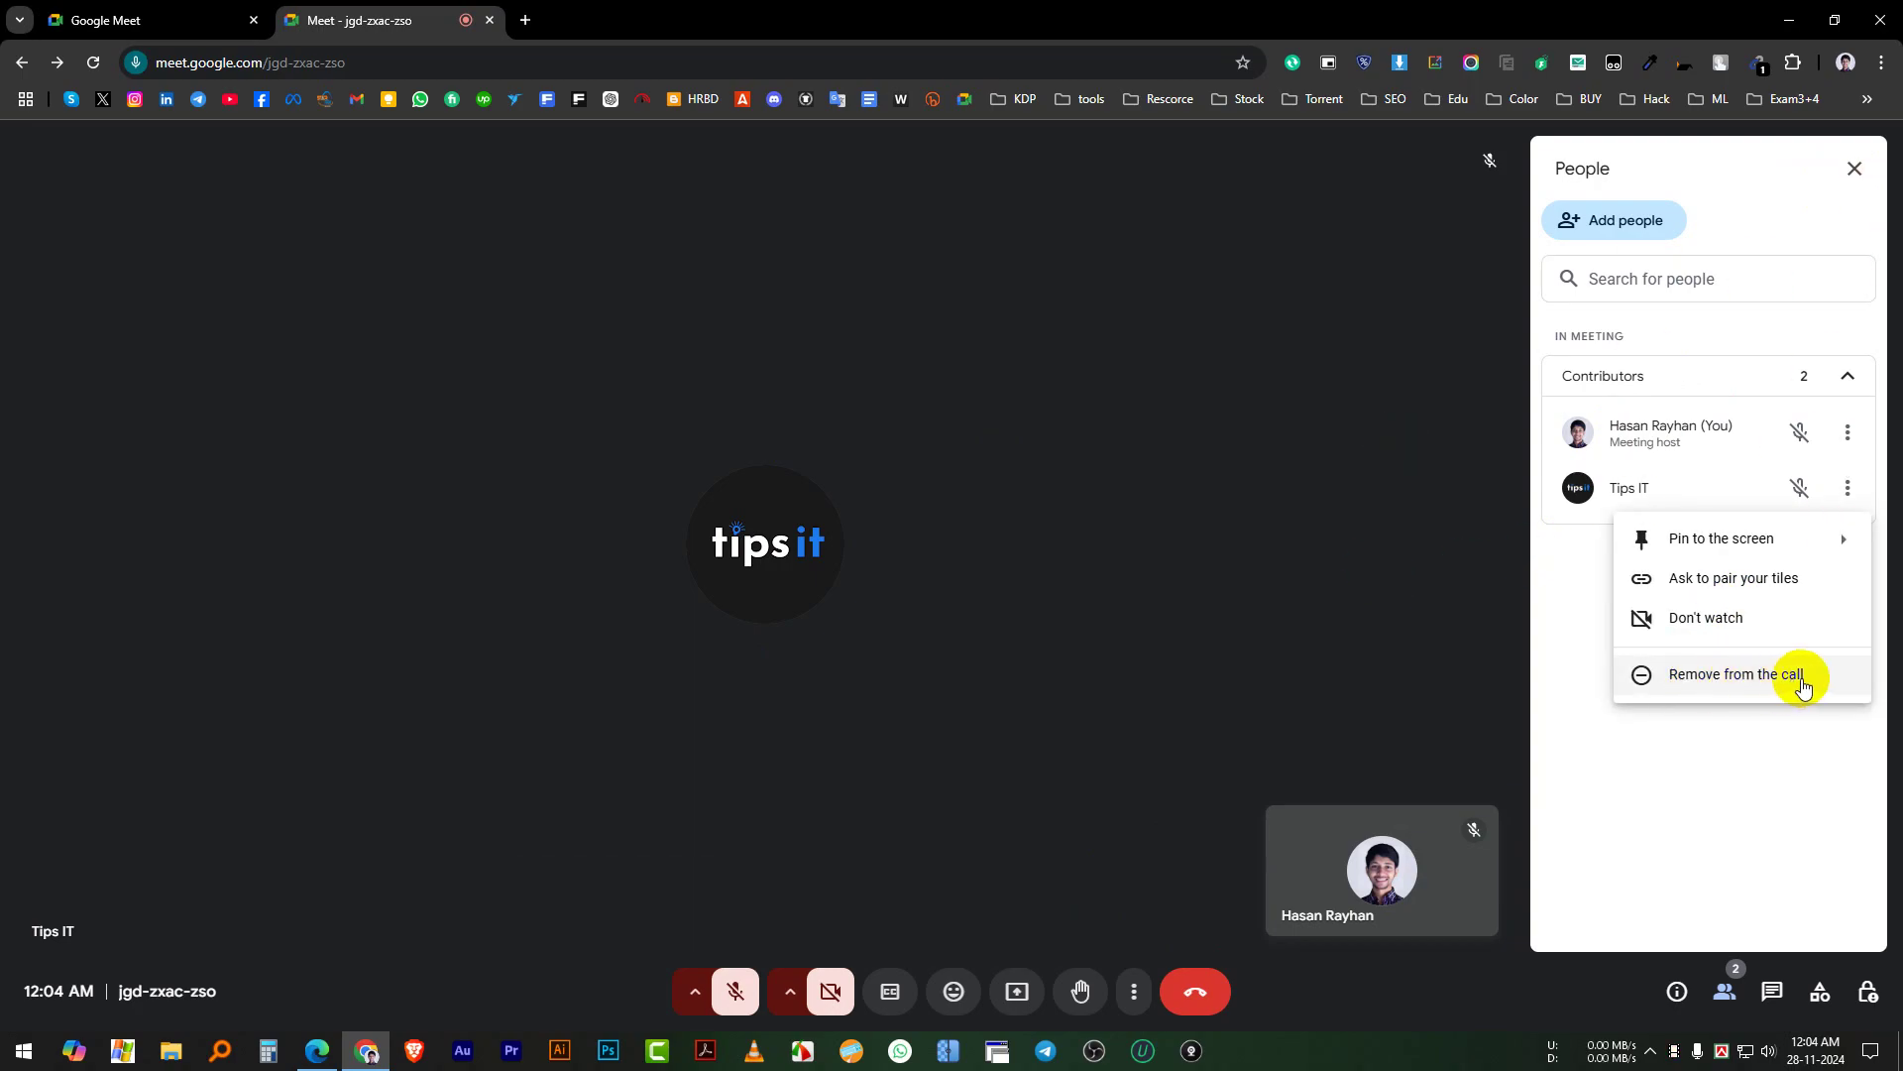
click(1731, 760)
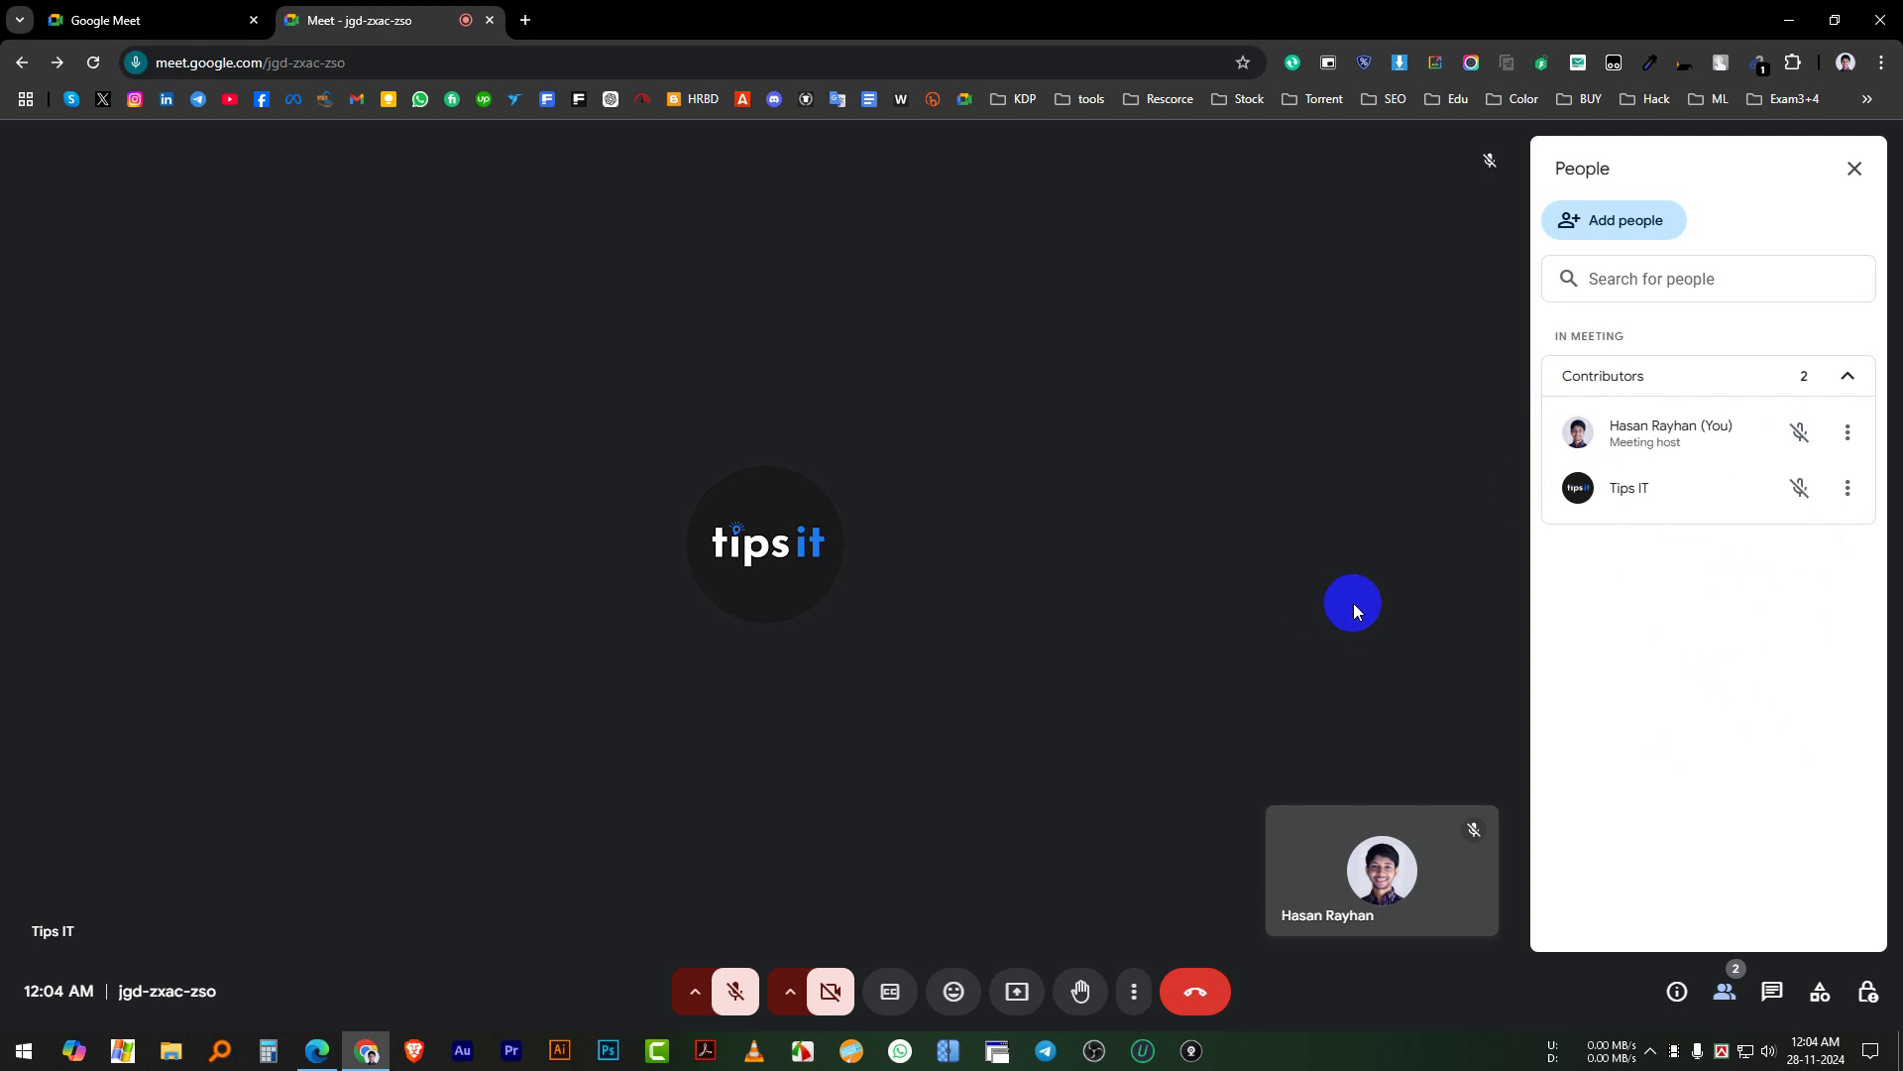
click(1842, 172)
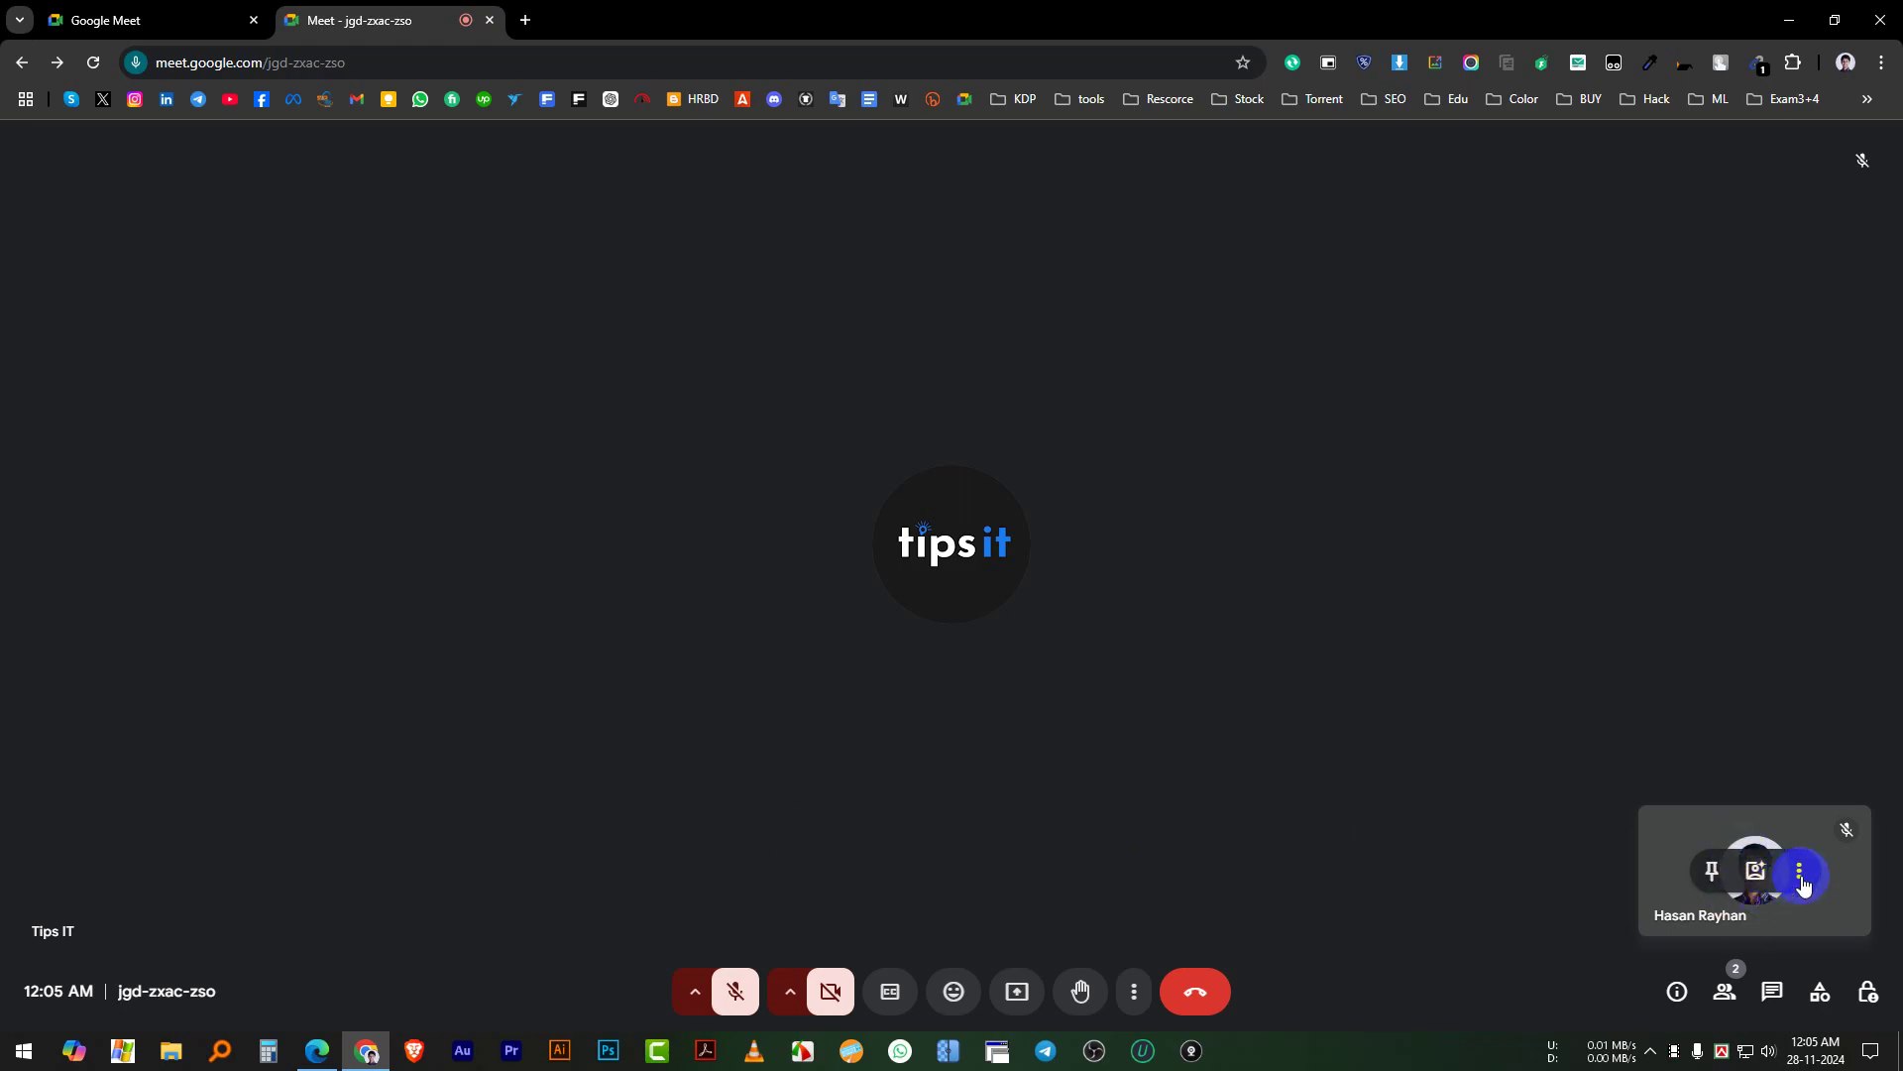
Step: Pin the host's own tile to the screen for myself only
click(1711, 869)
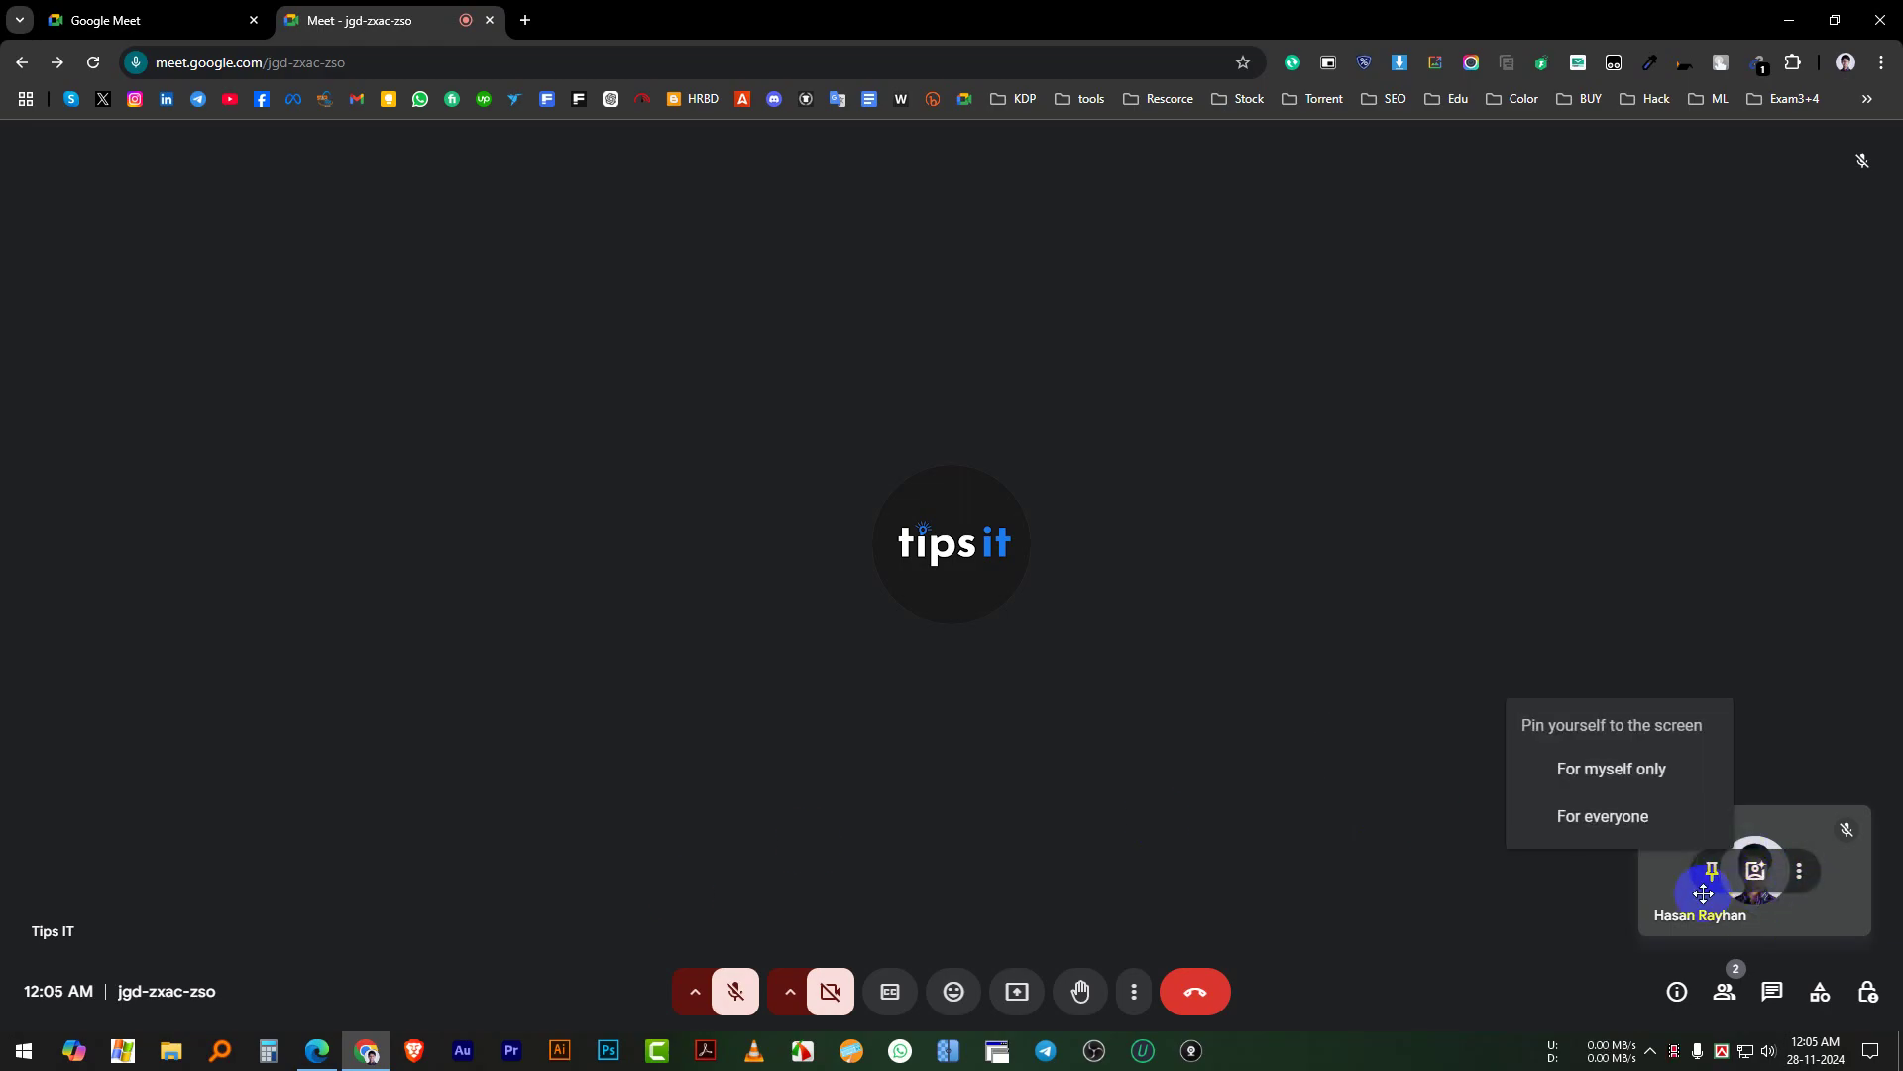
click(1646, 783)
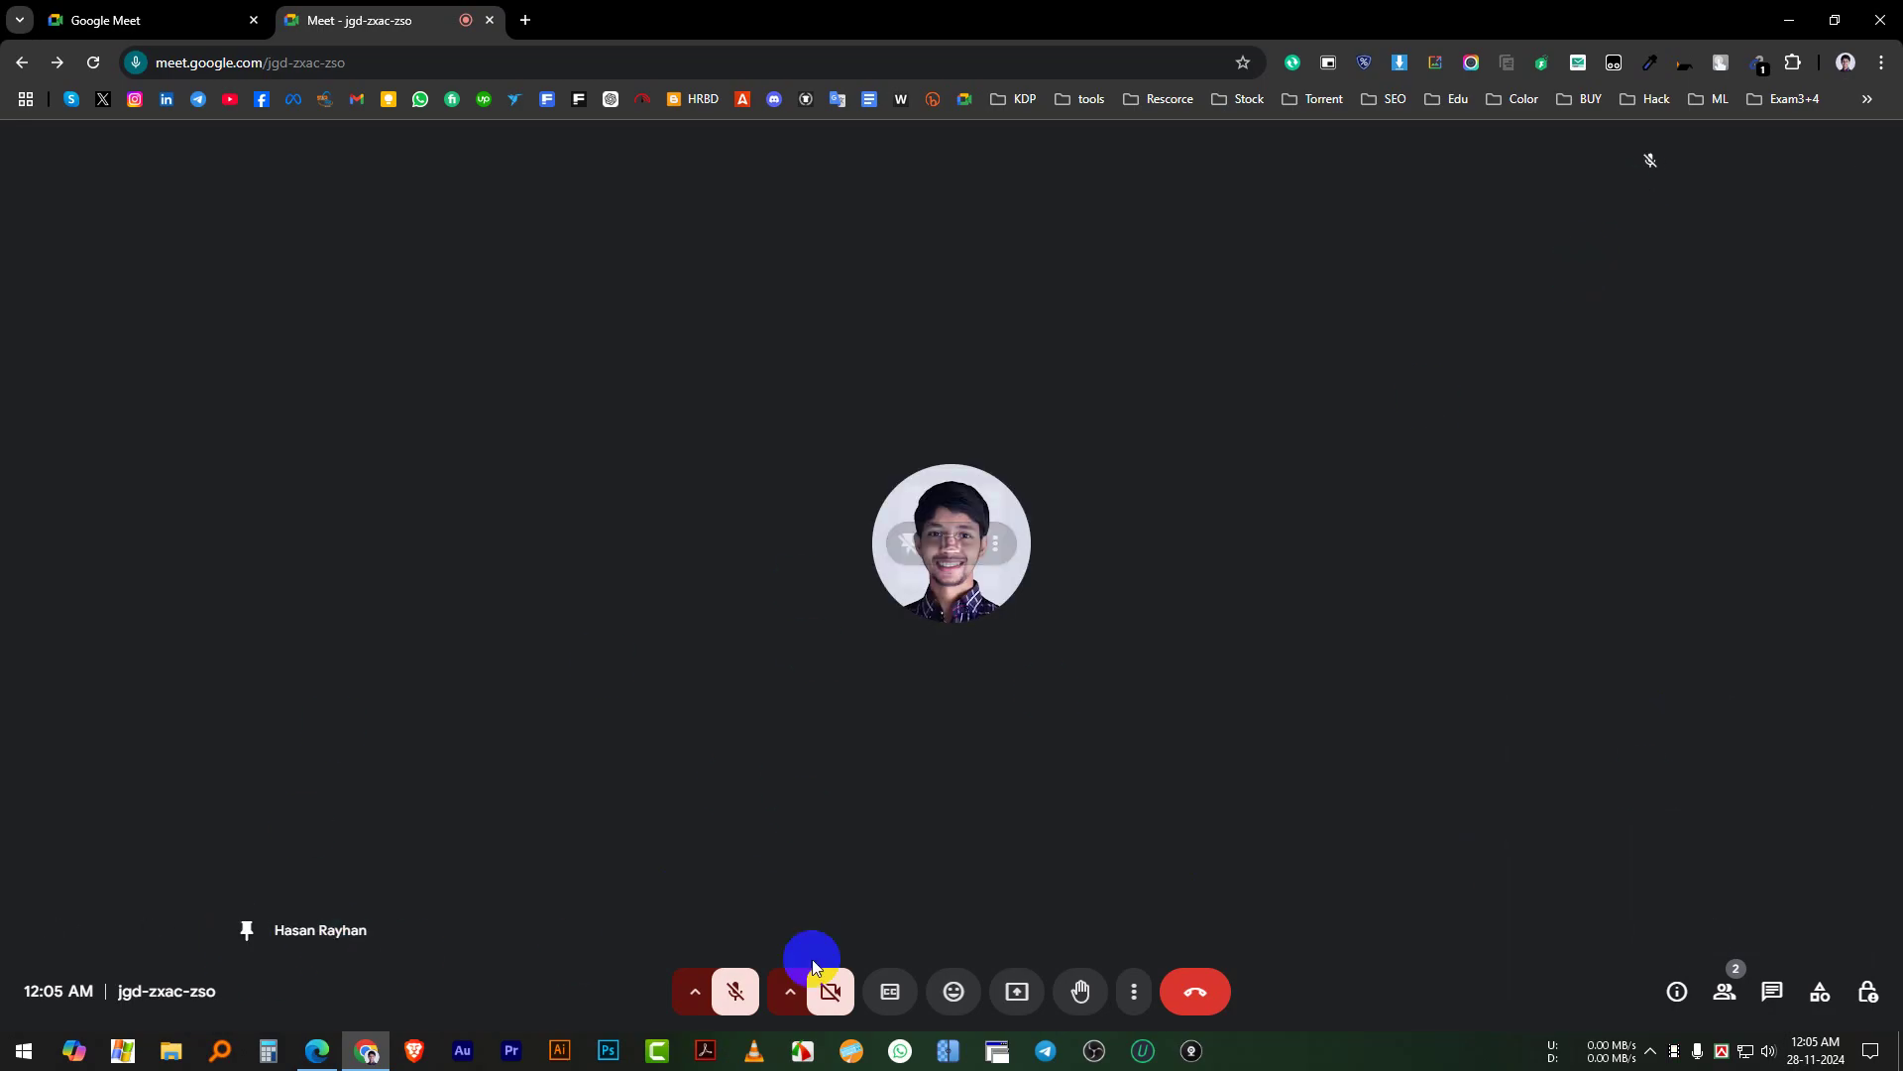
Step: Review who is in the meeting in the participant list and close it again
click(1727, 1005)
click(1725, 1005)
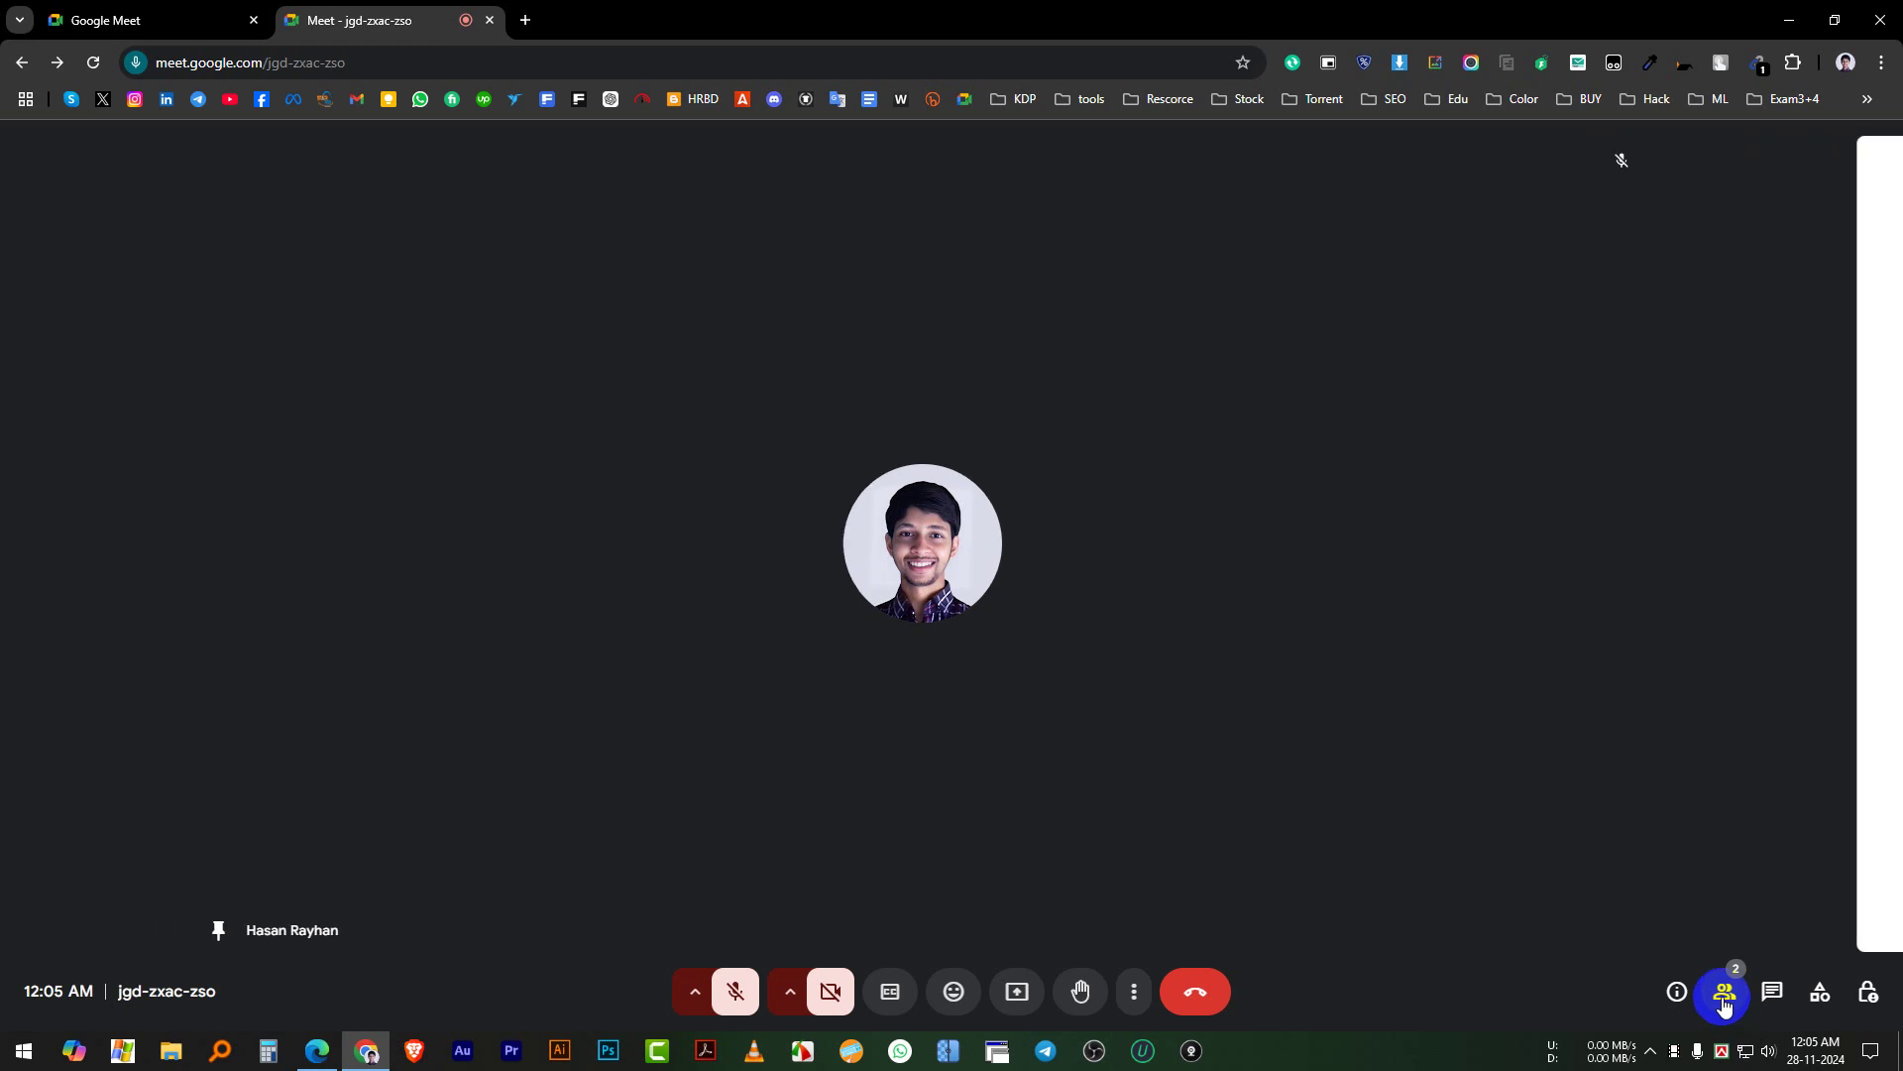
click(1723, 999)
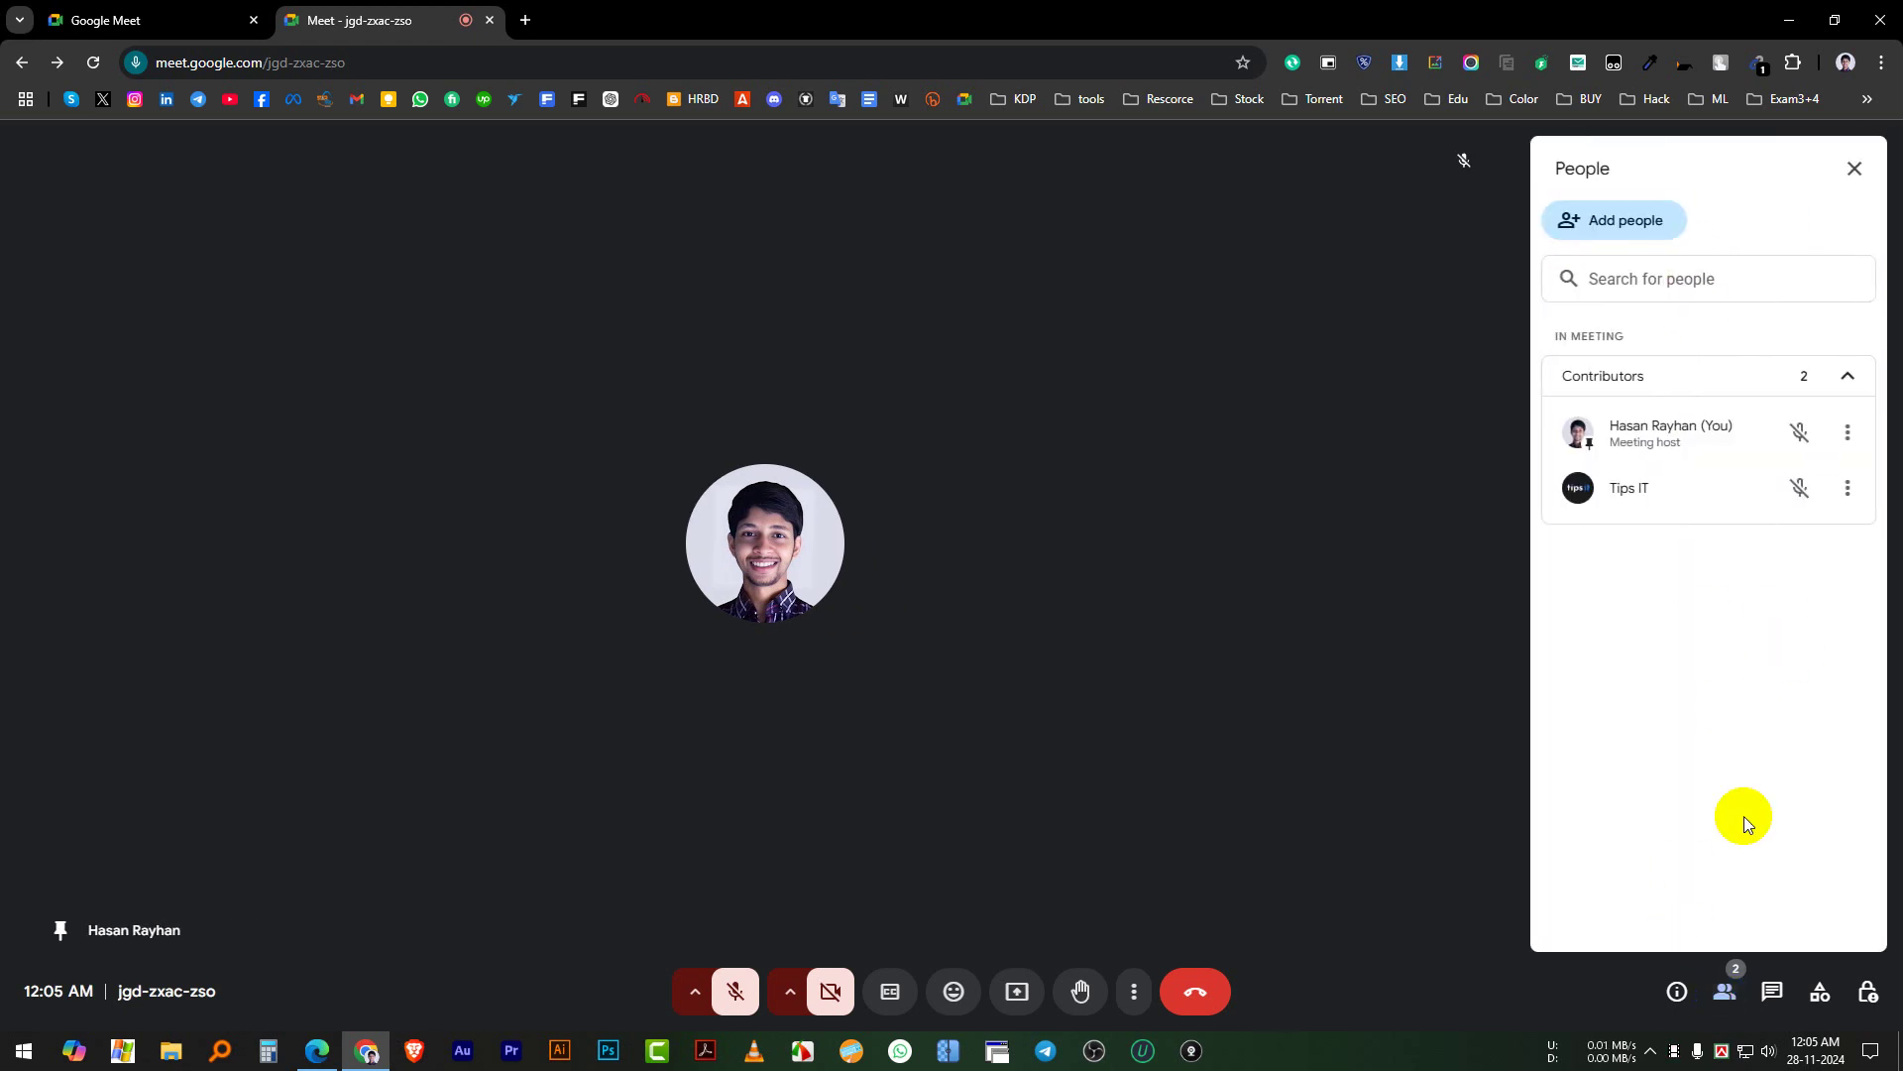
click(1723, 992)
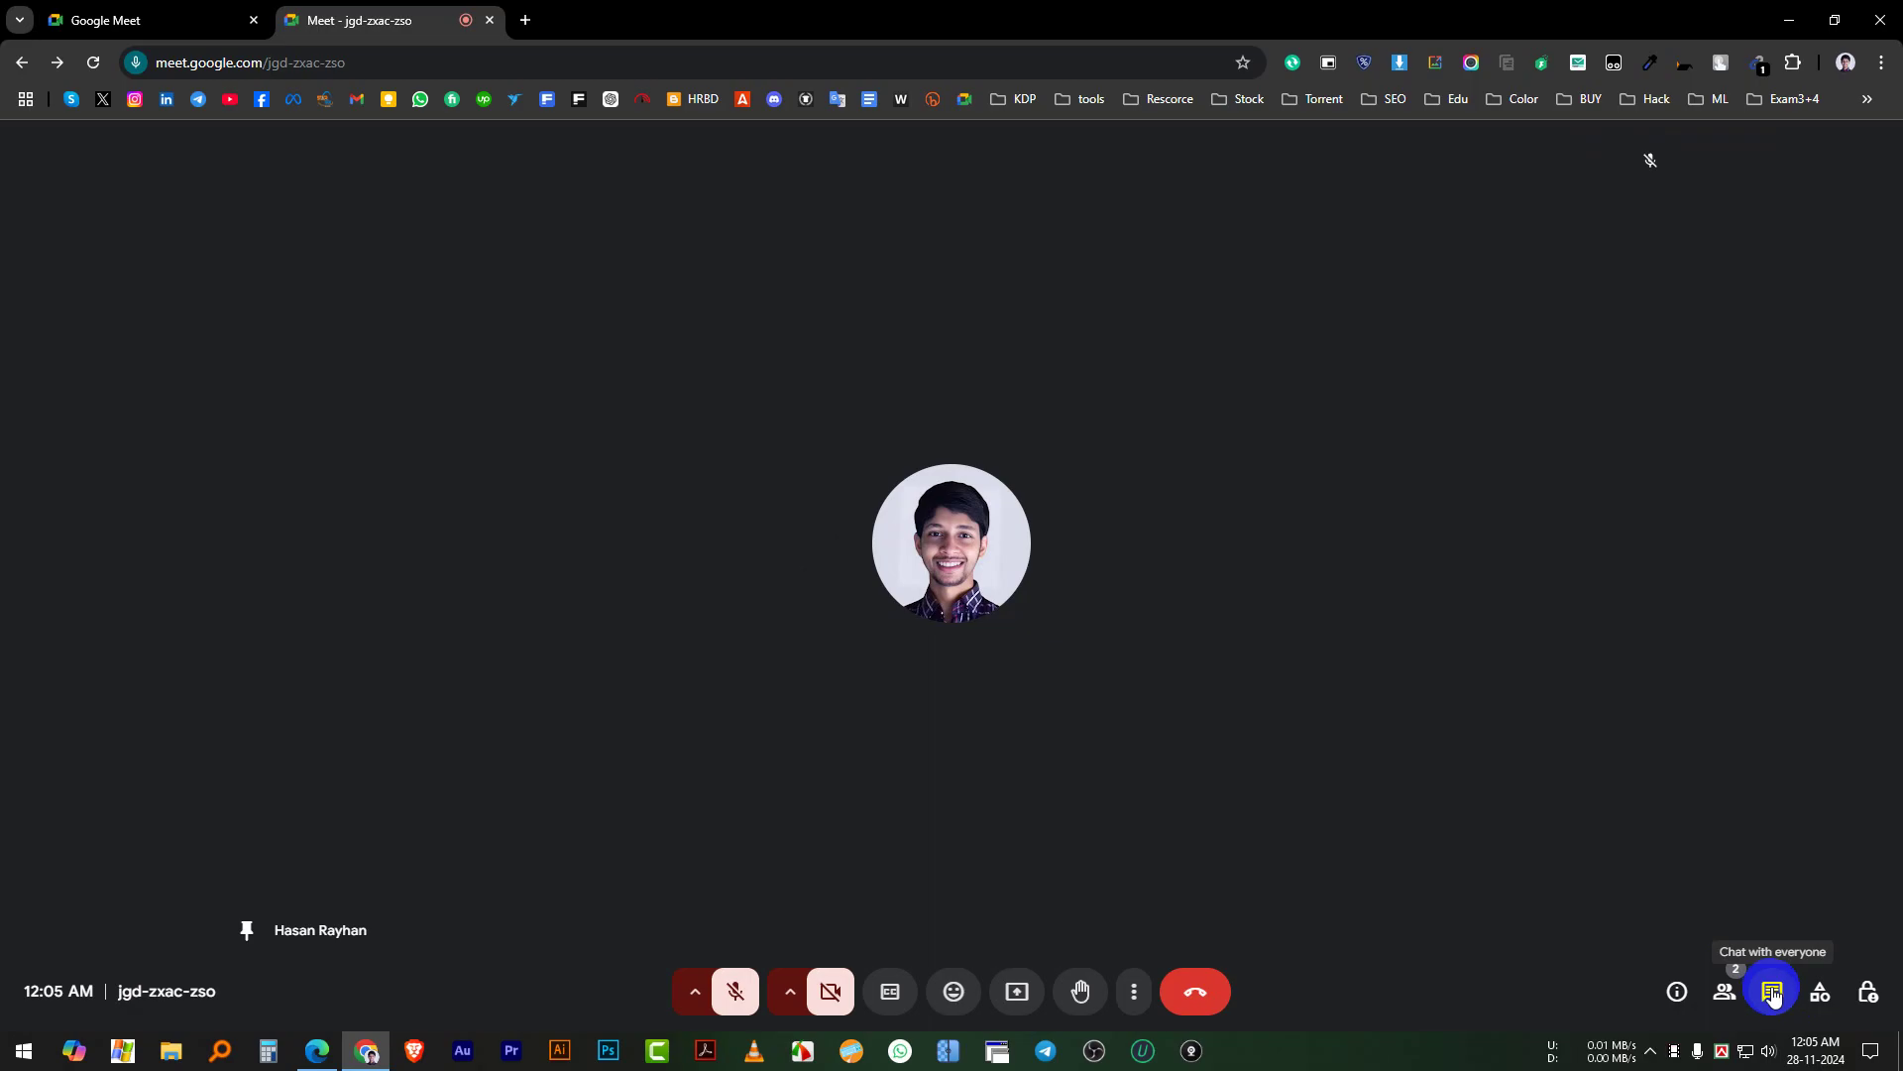
Step: Send the message "Hi" to everyone in the in-call chat
click(1773, 993)
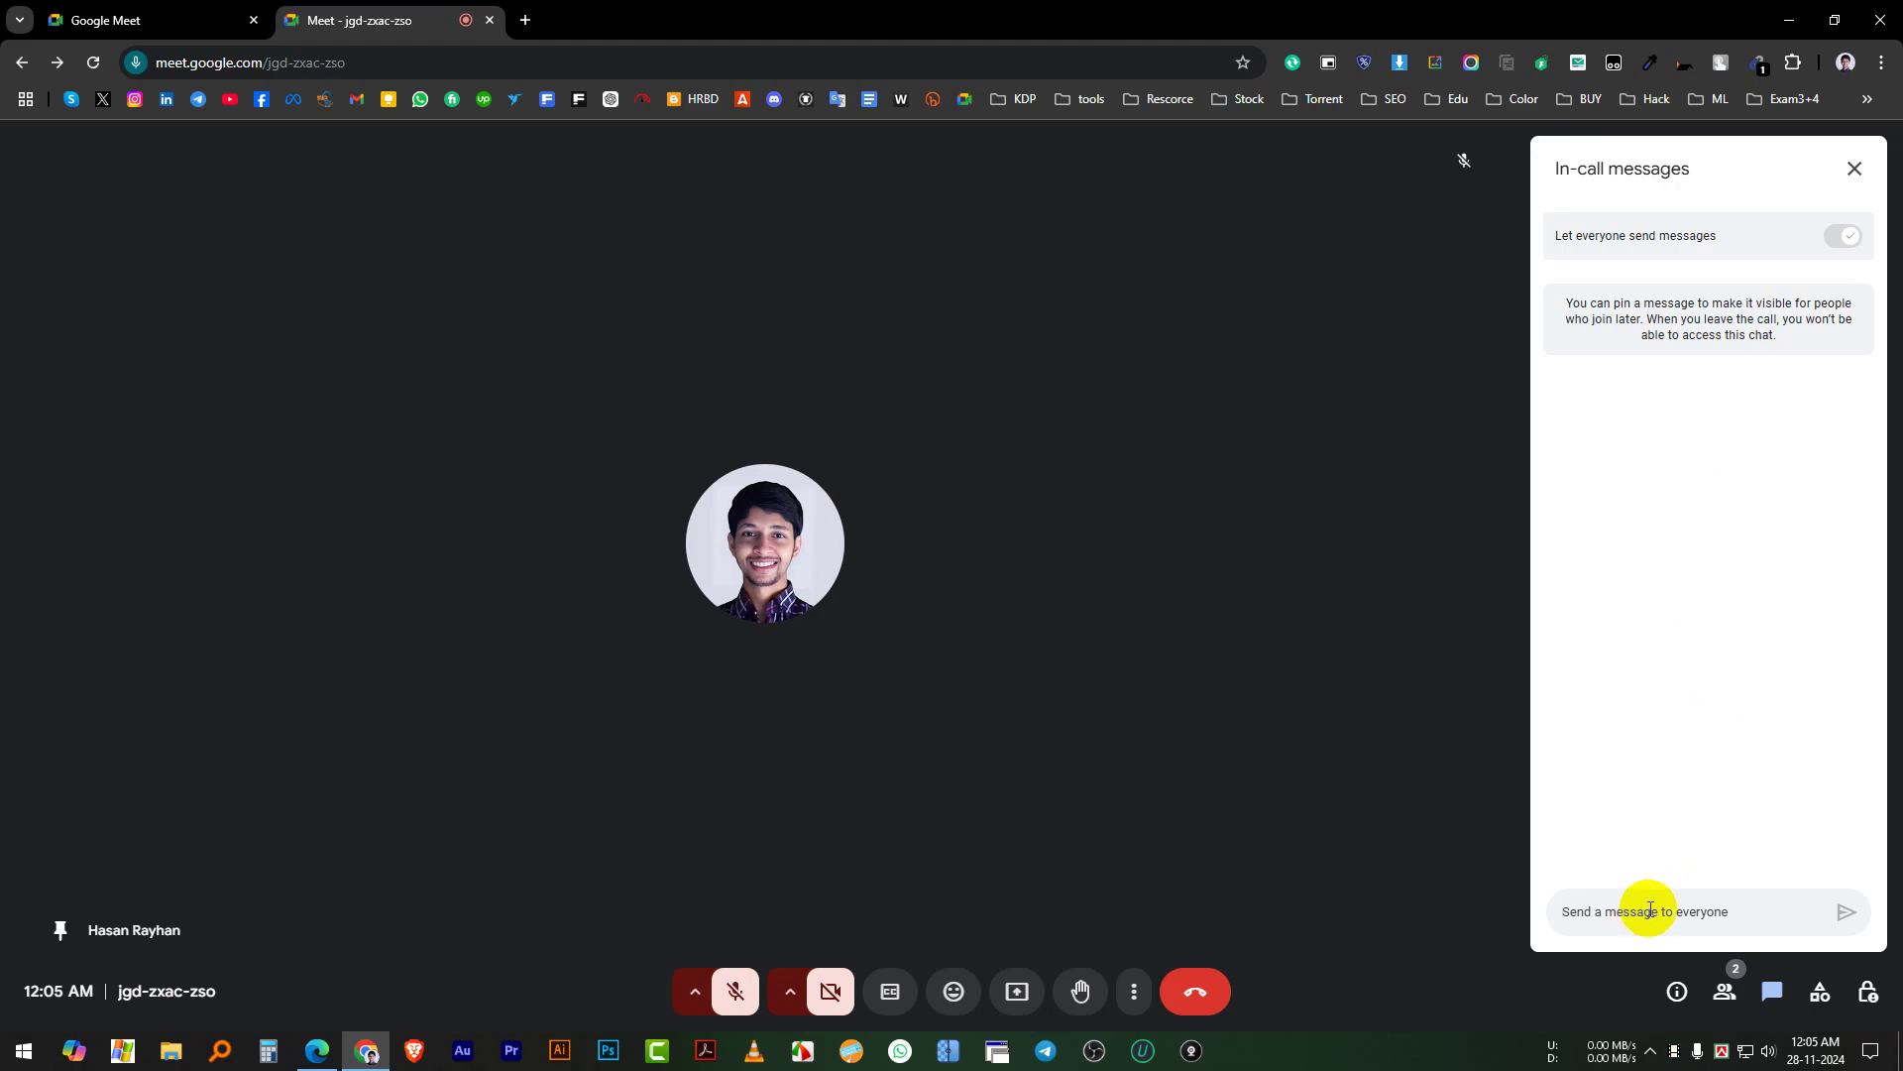
text(Hi)
key(Return)
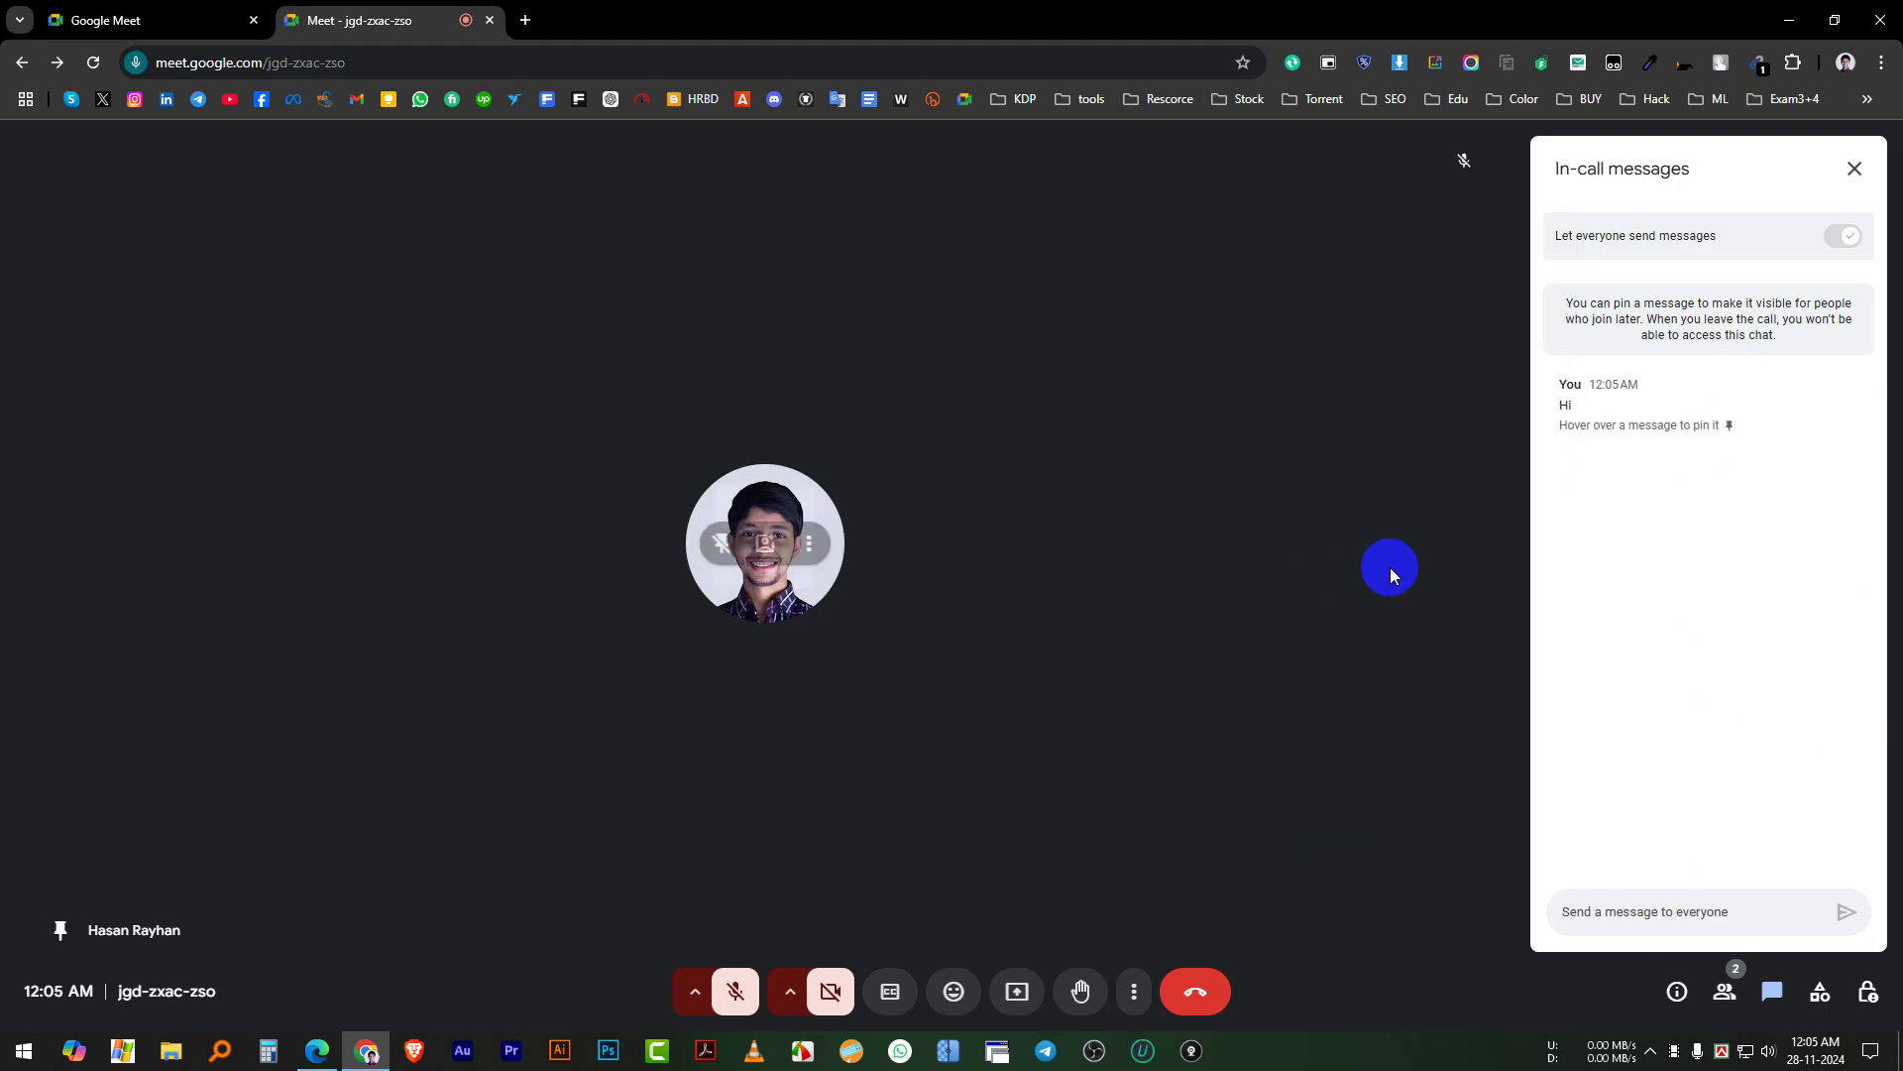
Step: Examine the meeting activities and featured add-ons available for the call, and close the list
click(1819, 995)
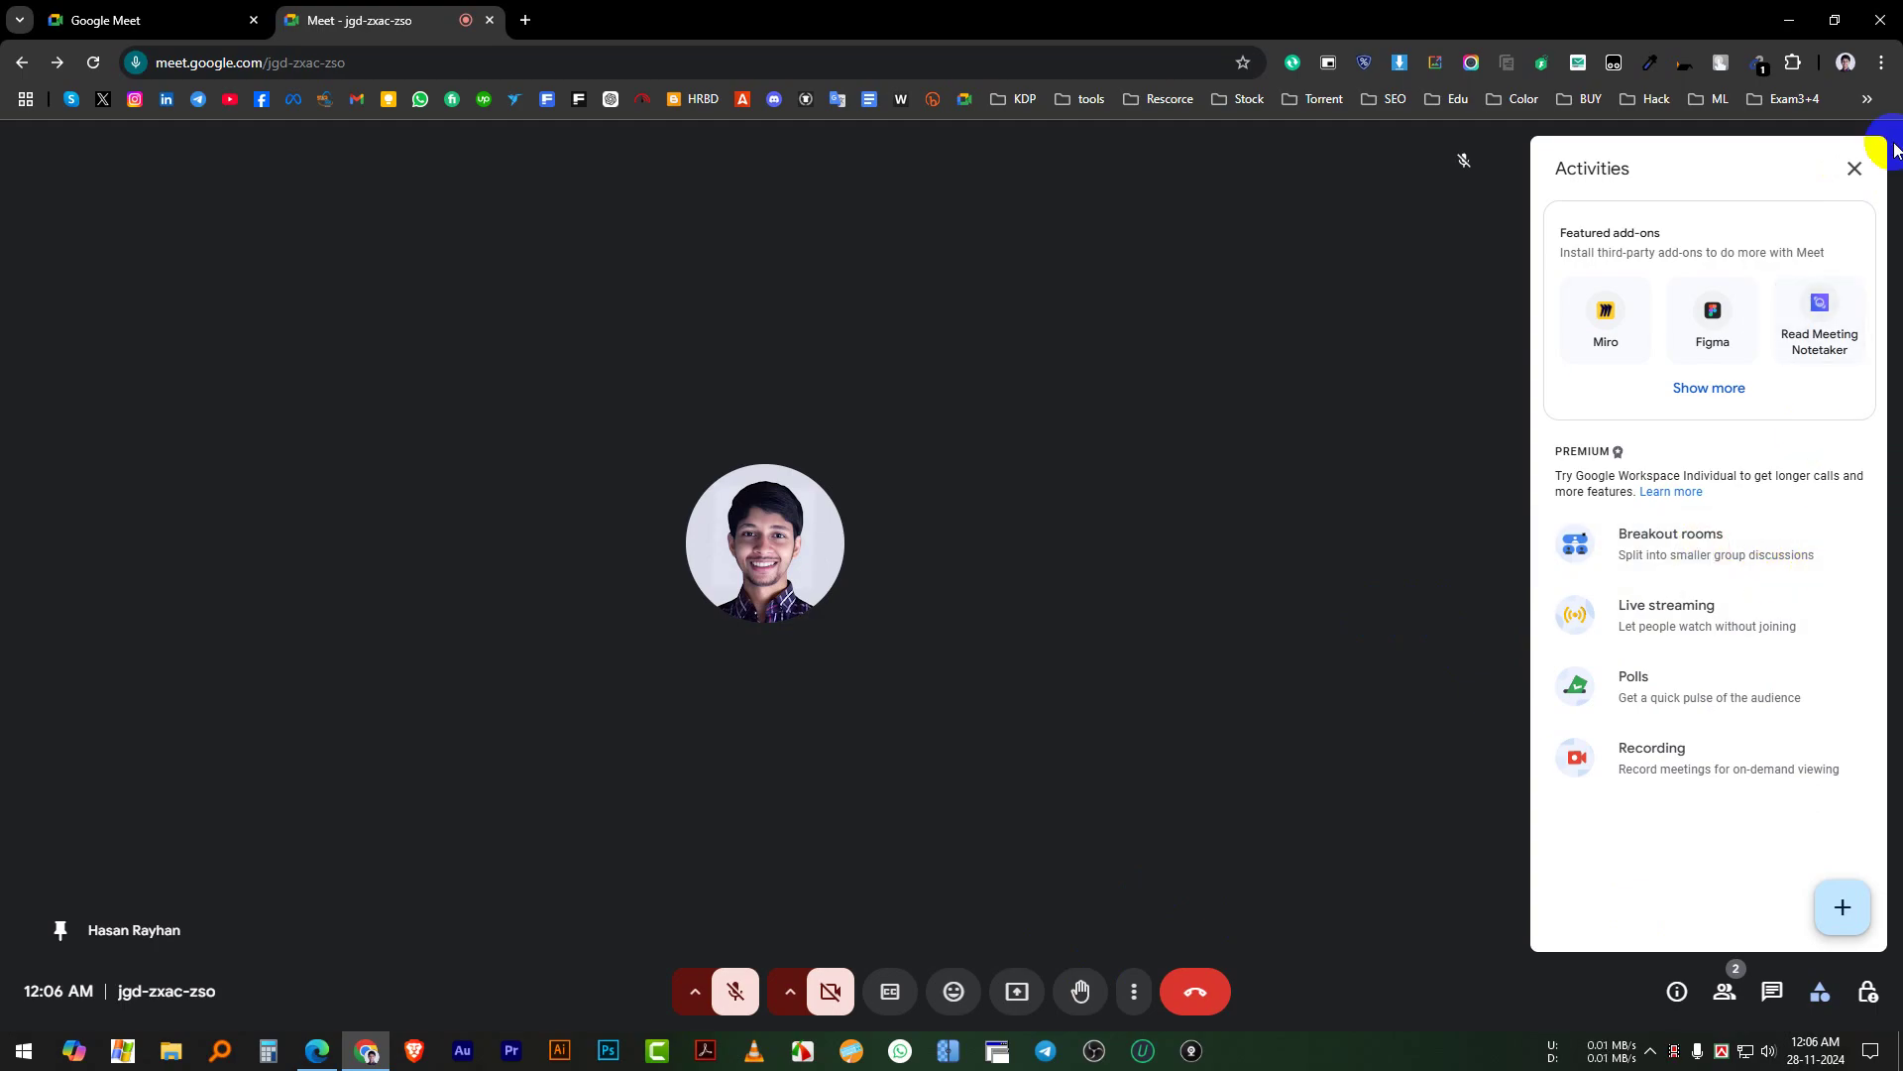
click(1856, 168)
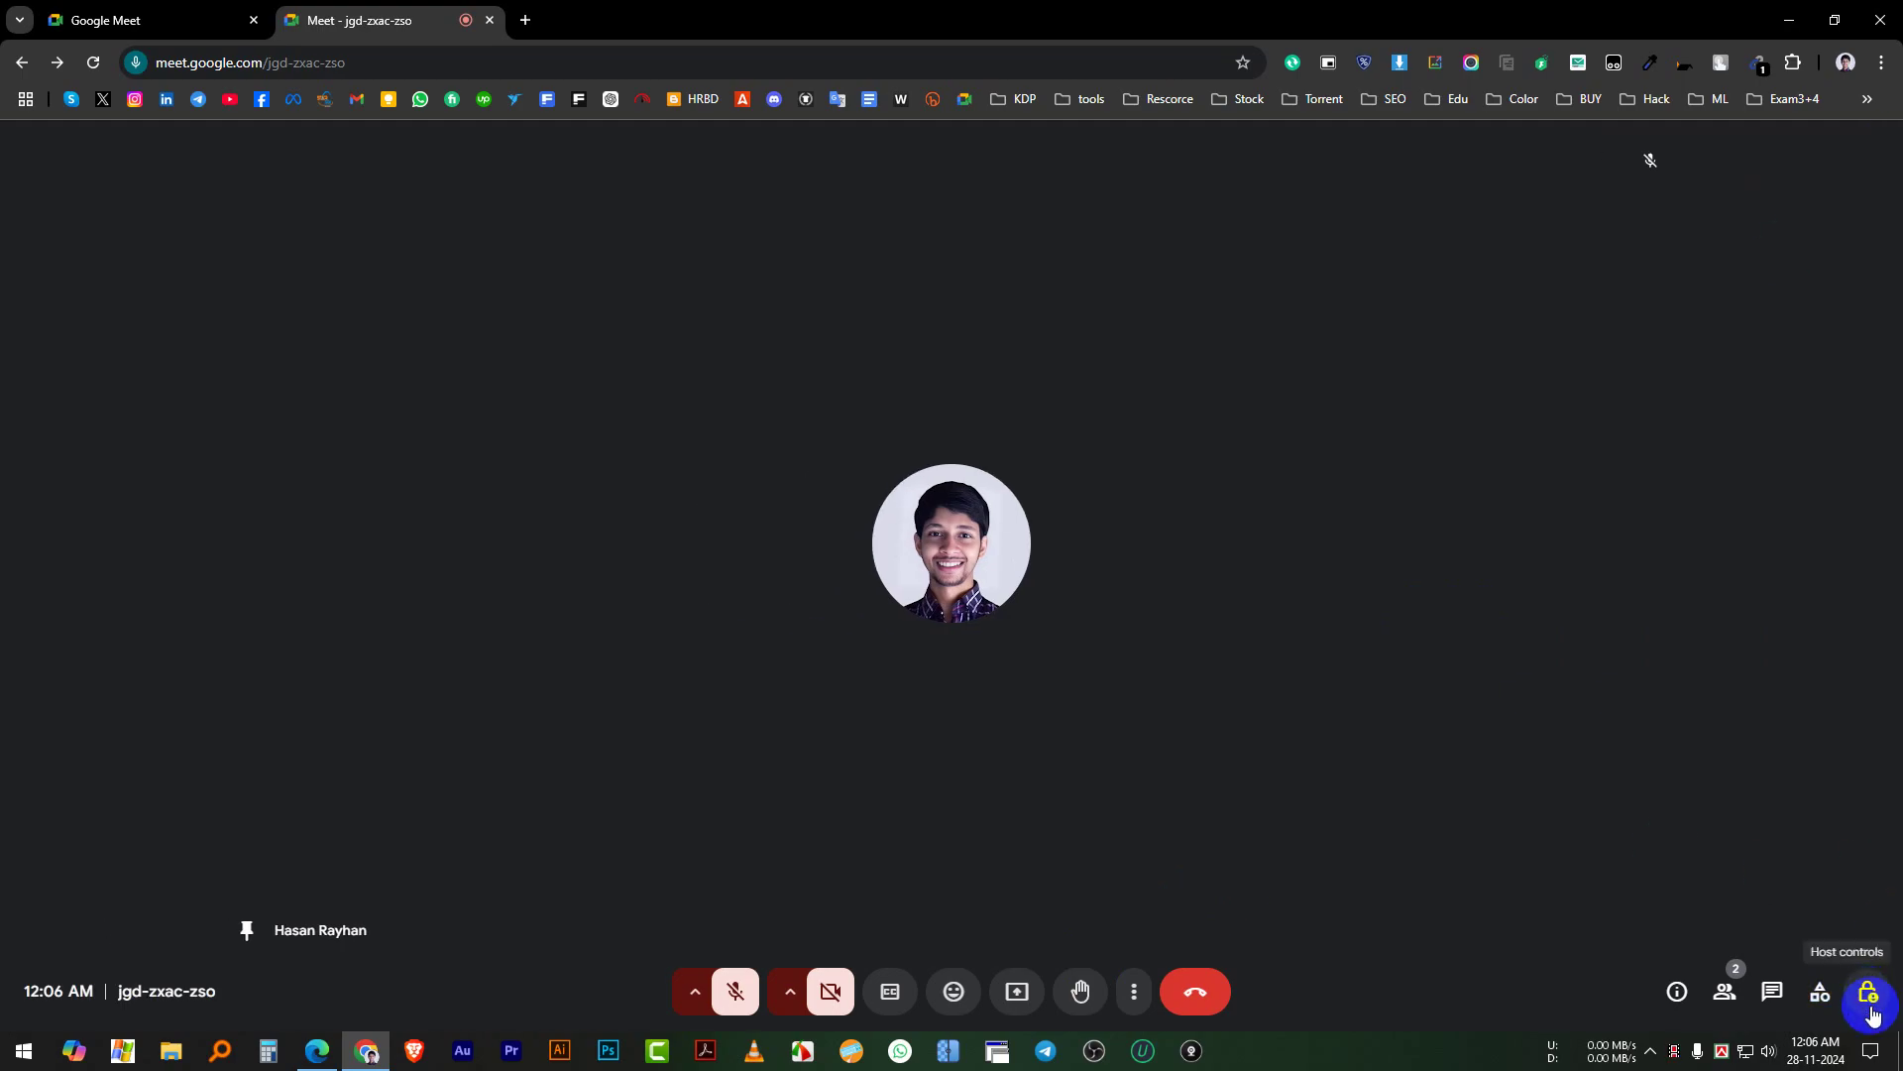
Step: Review the host controls, set the meeting access type to Trusted and close the host controls
click(1869, 999)
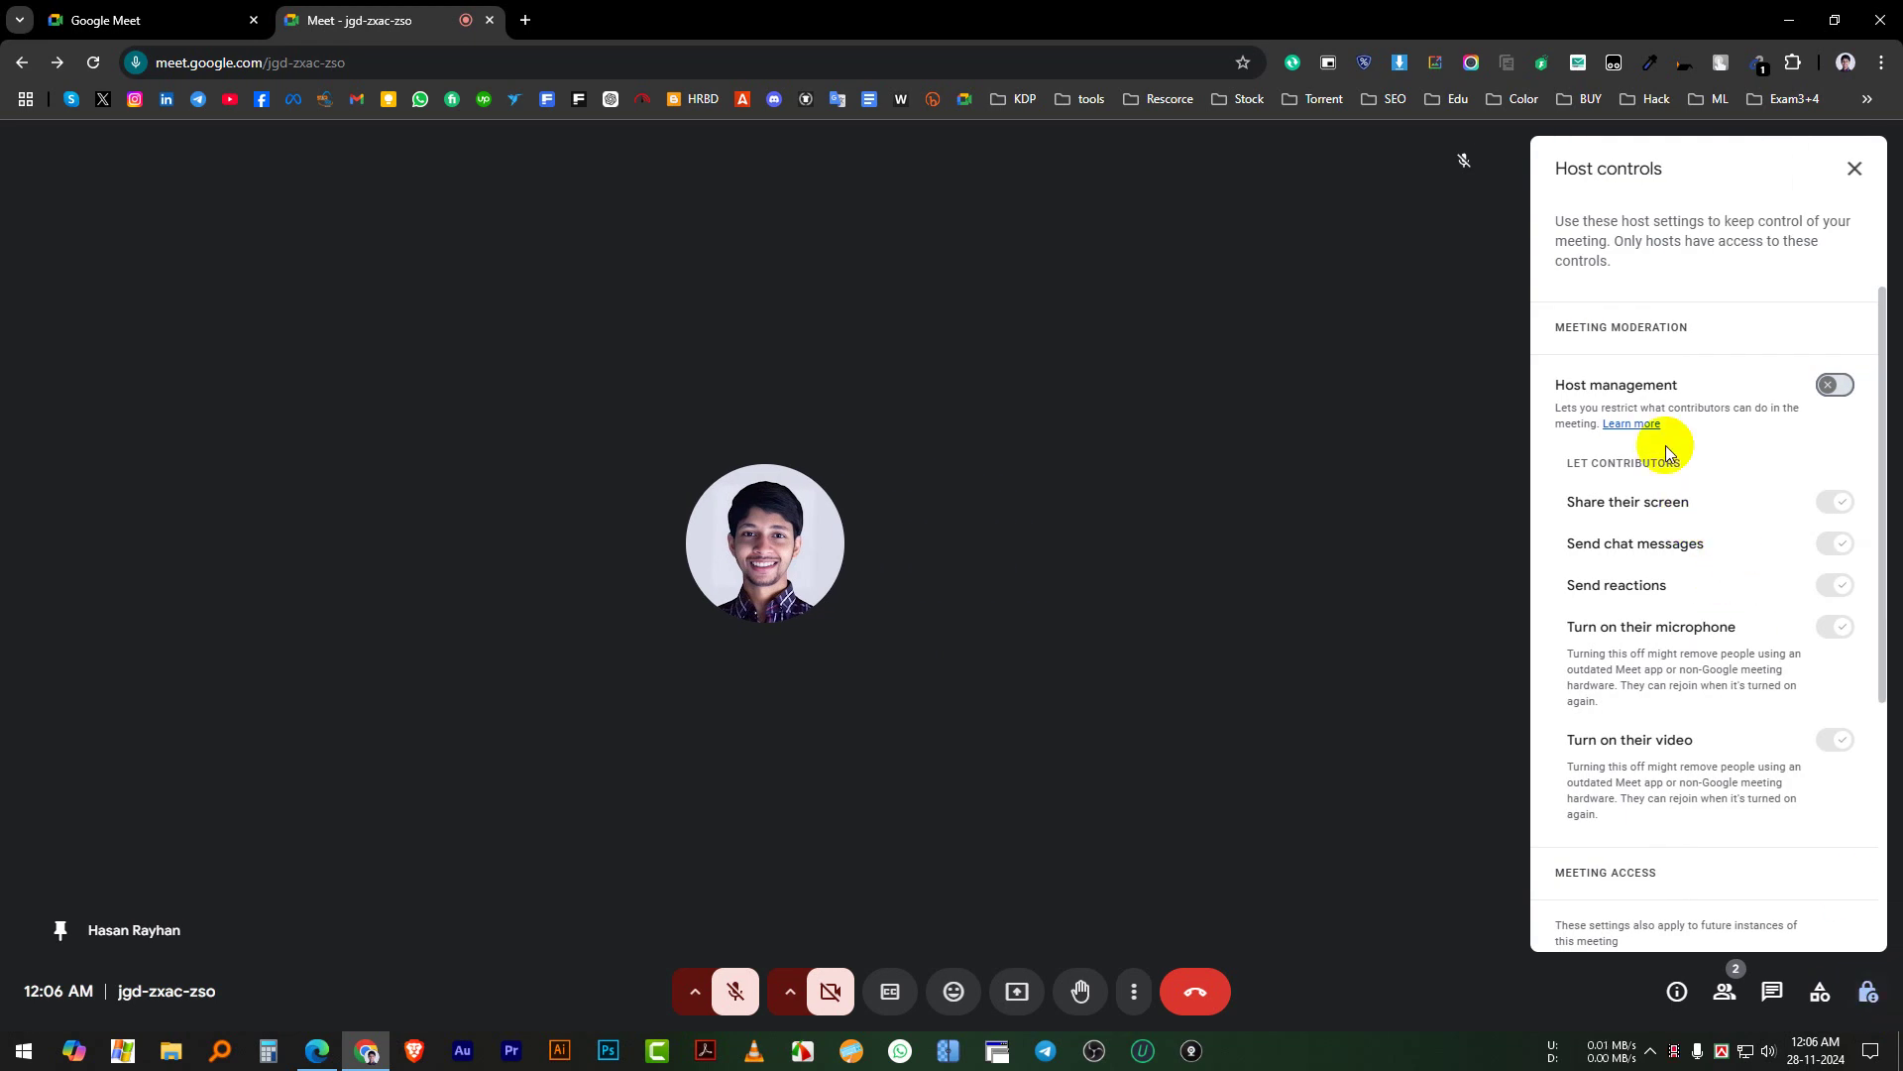
click(1487, 514)
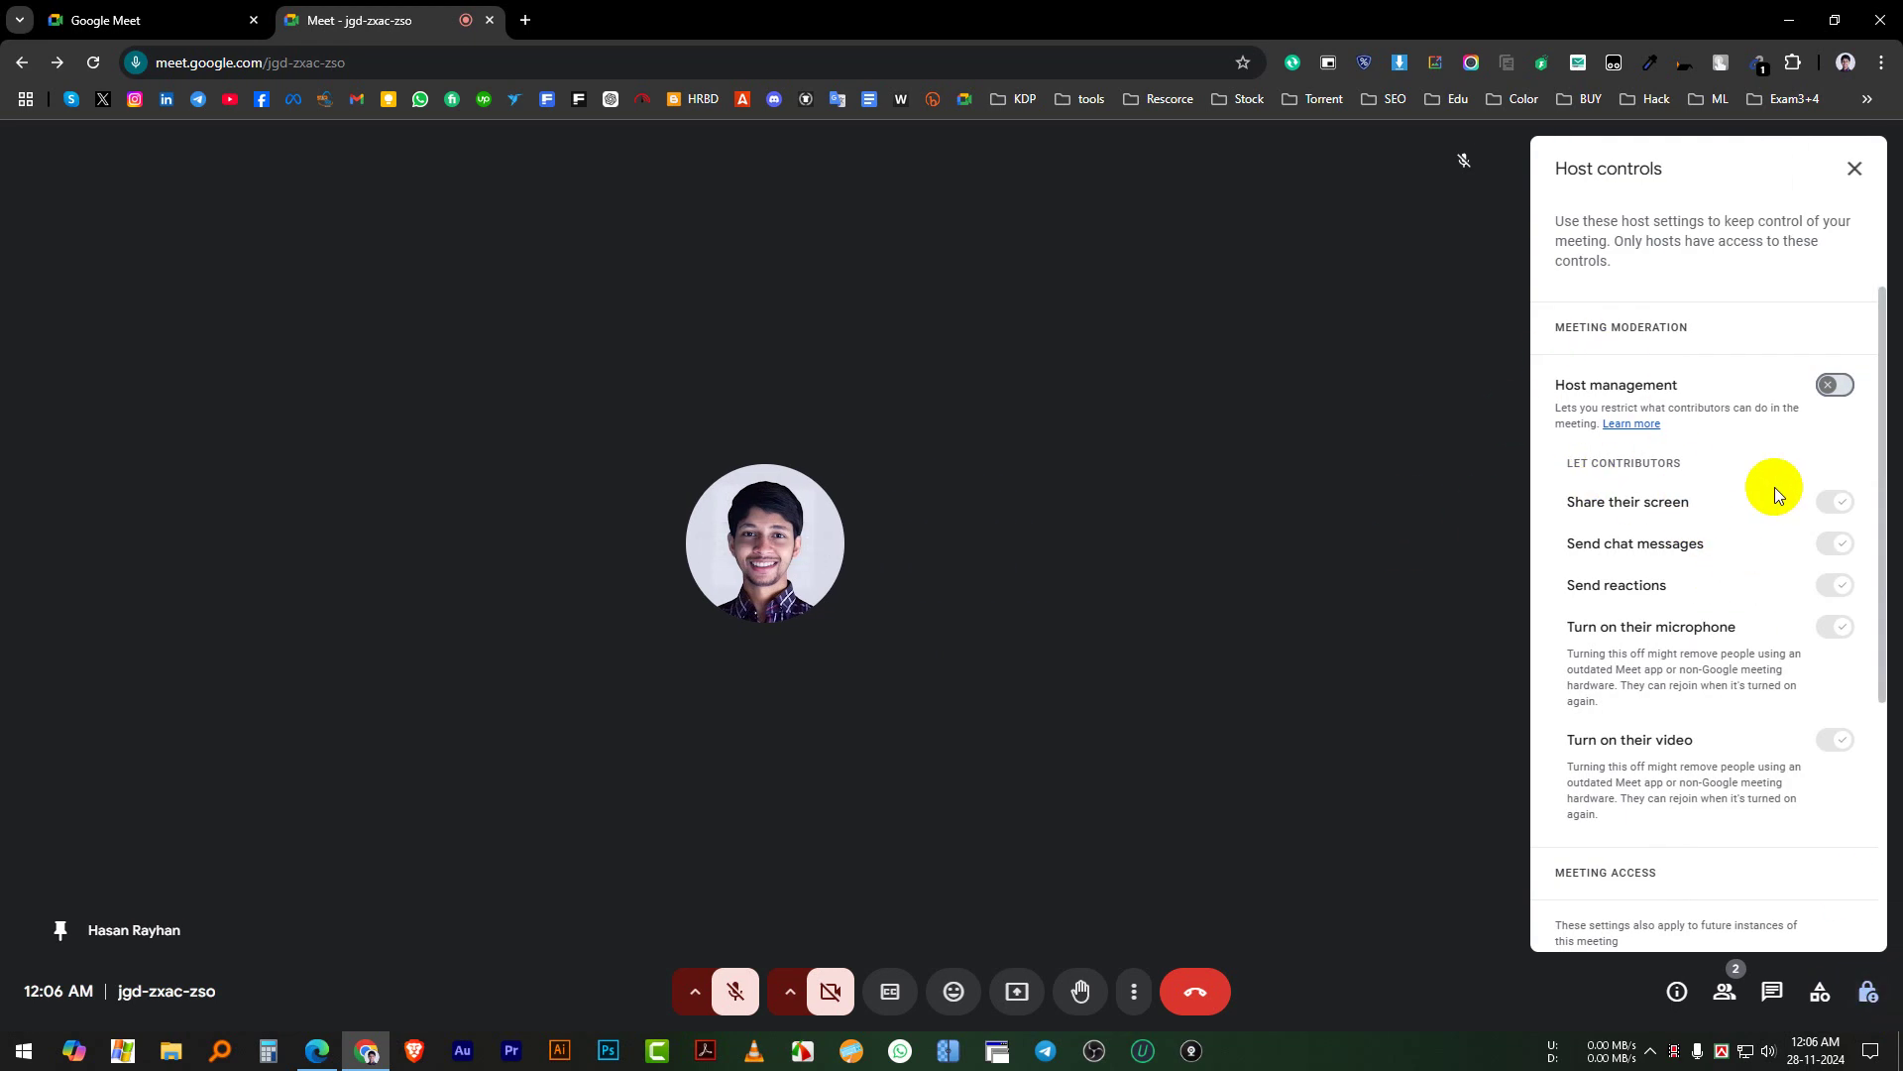
scroll(1725, 466, down, 4)
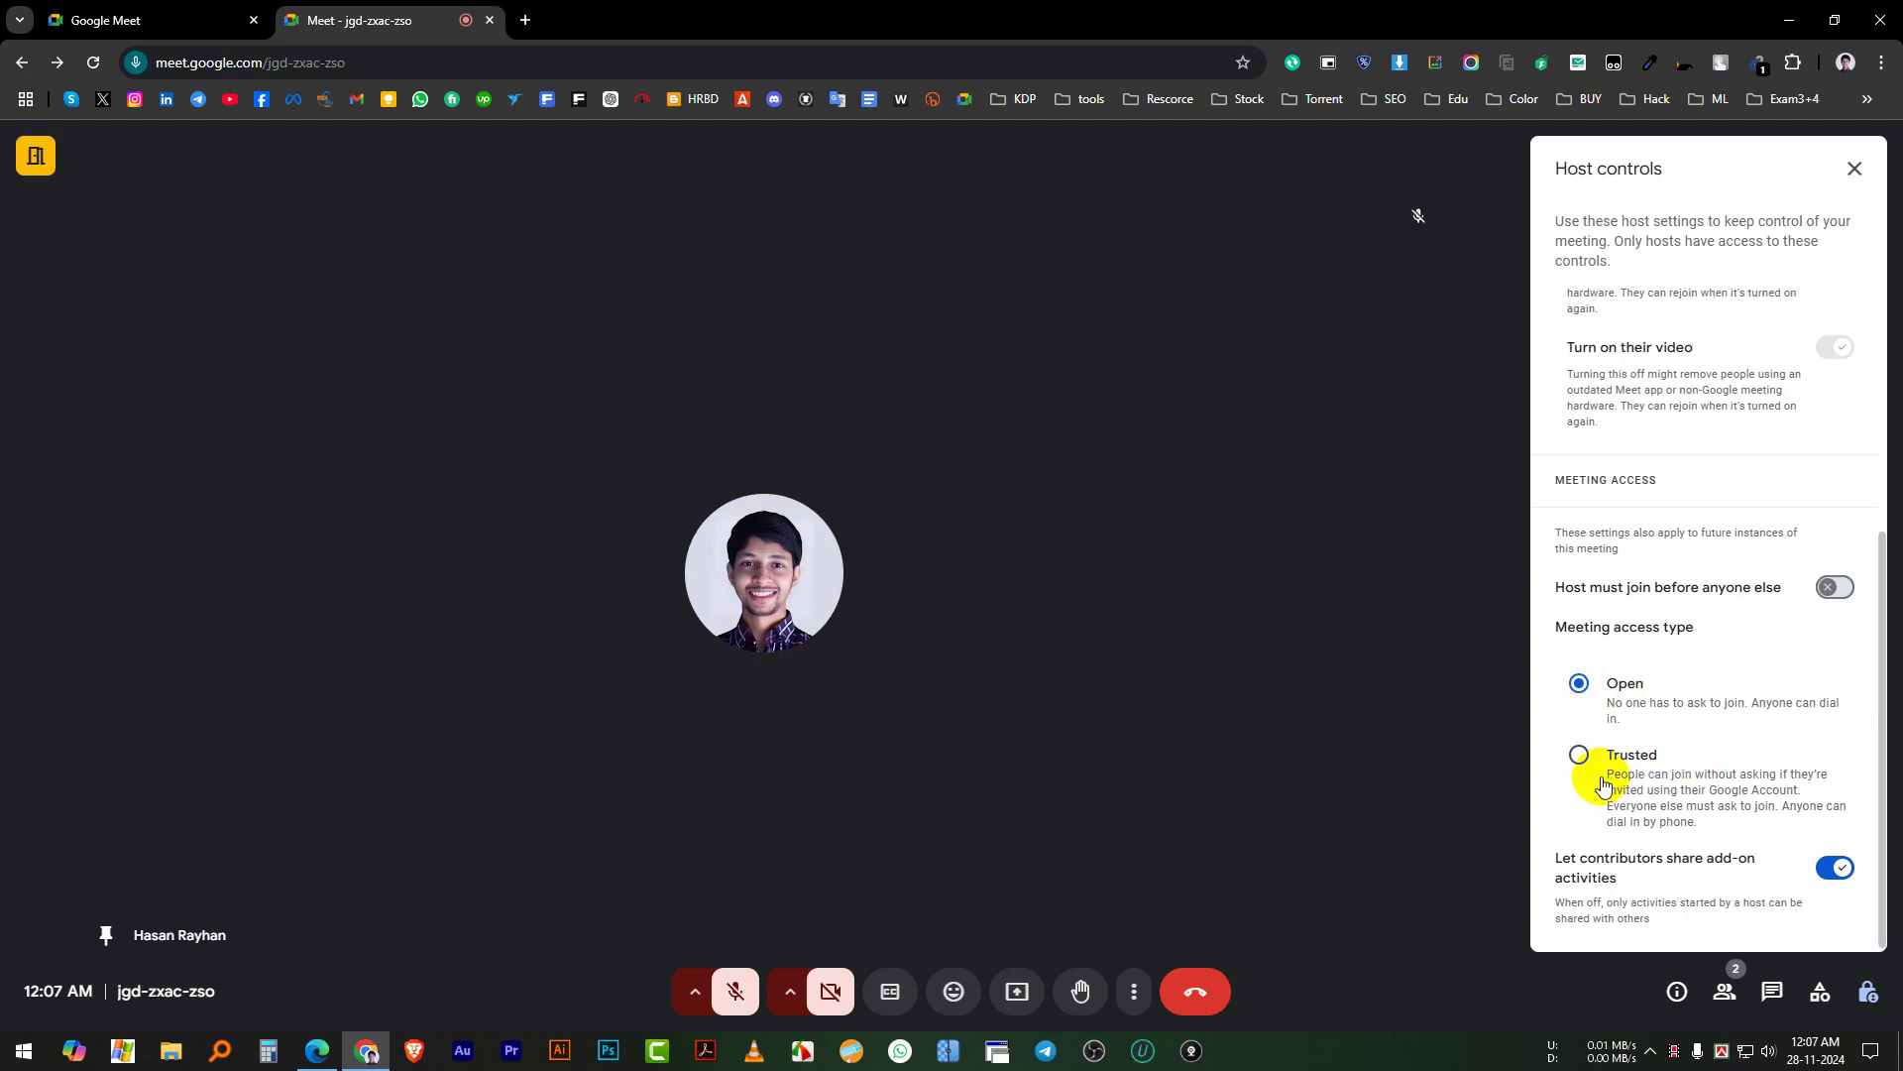
mouse_move(20, 161)
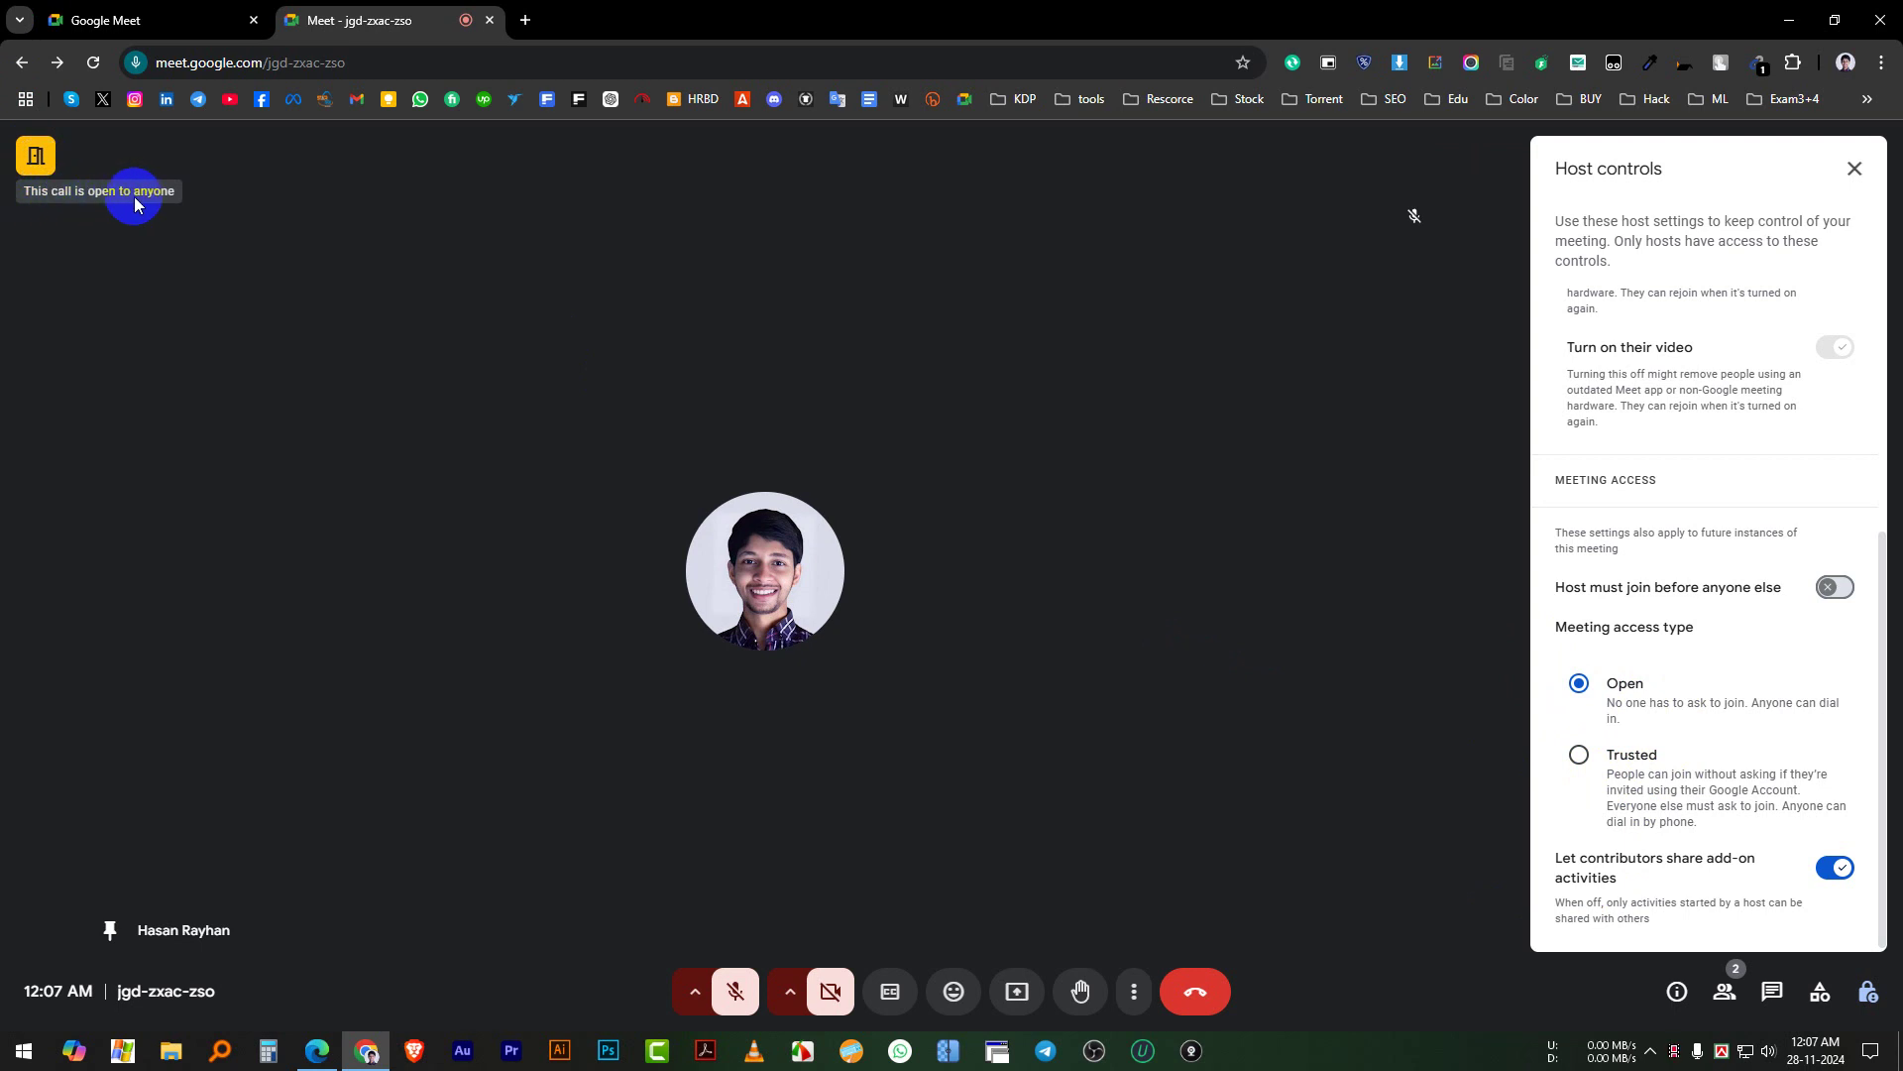
click(1580, 755)
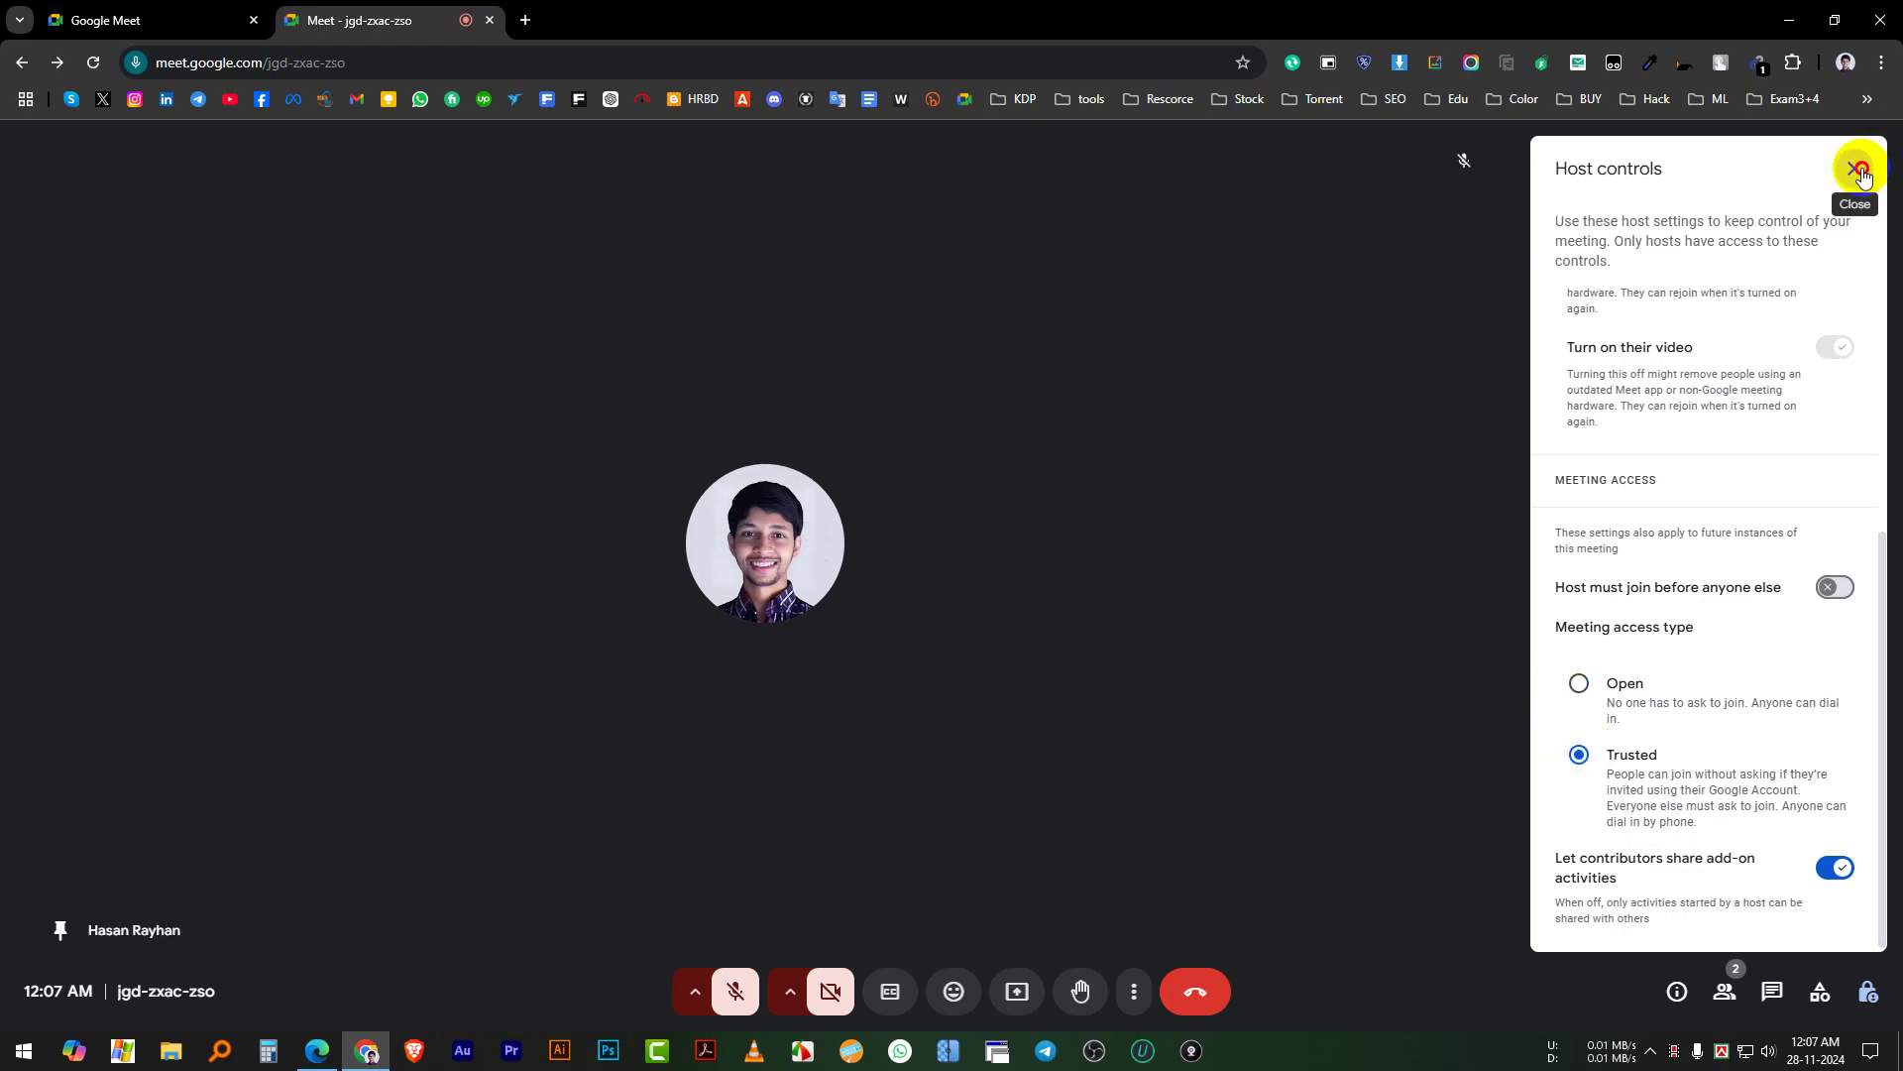
click(1858, 171)
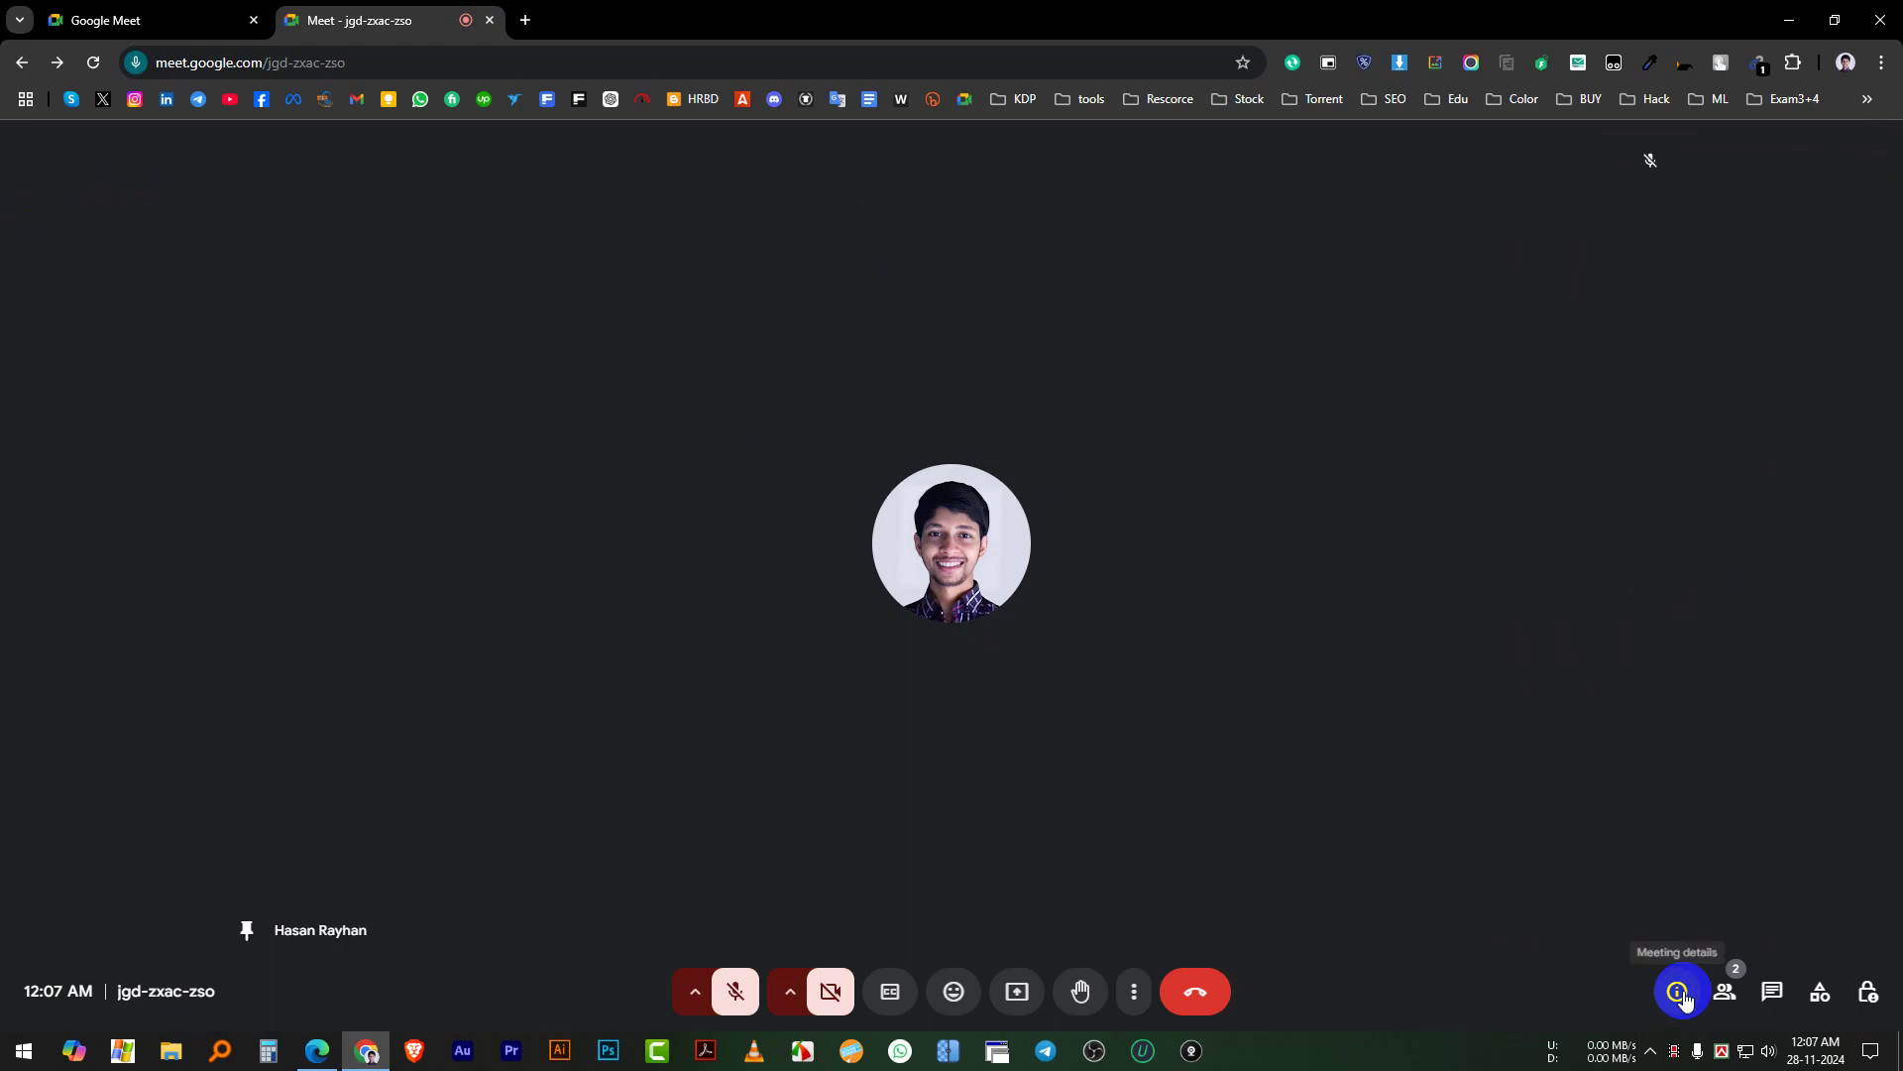
Step: Copy the joining info from the meeting details and close the details
click(1678, 992)
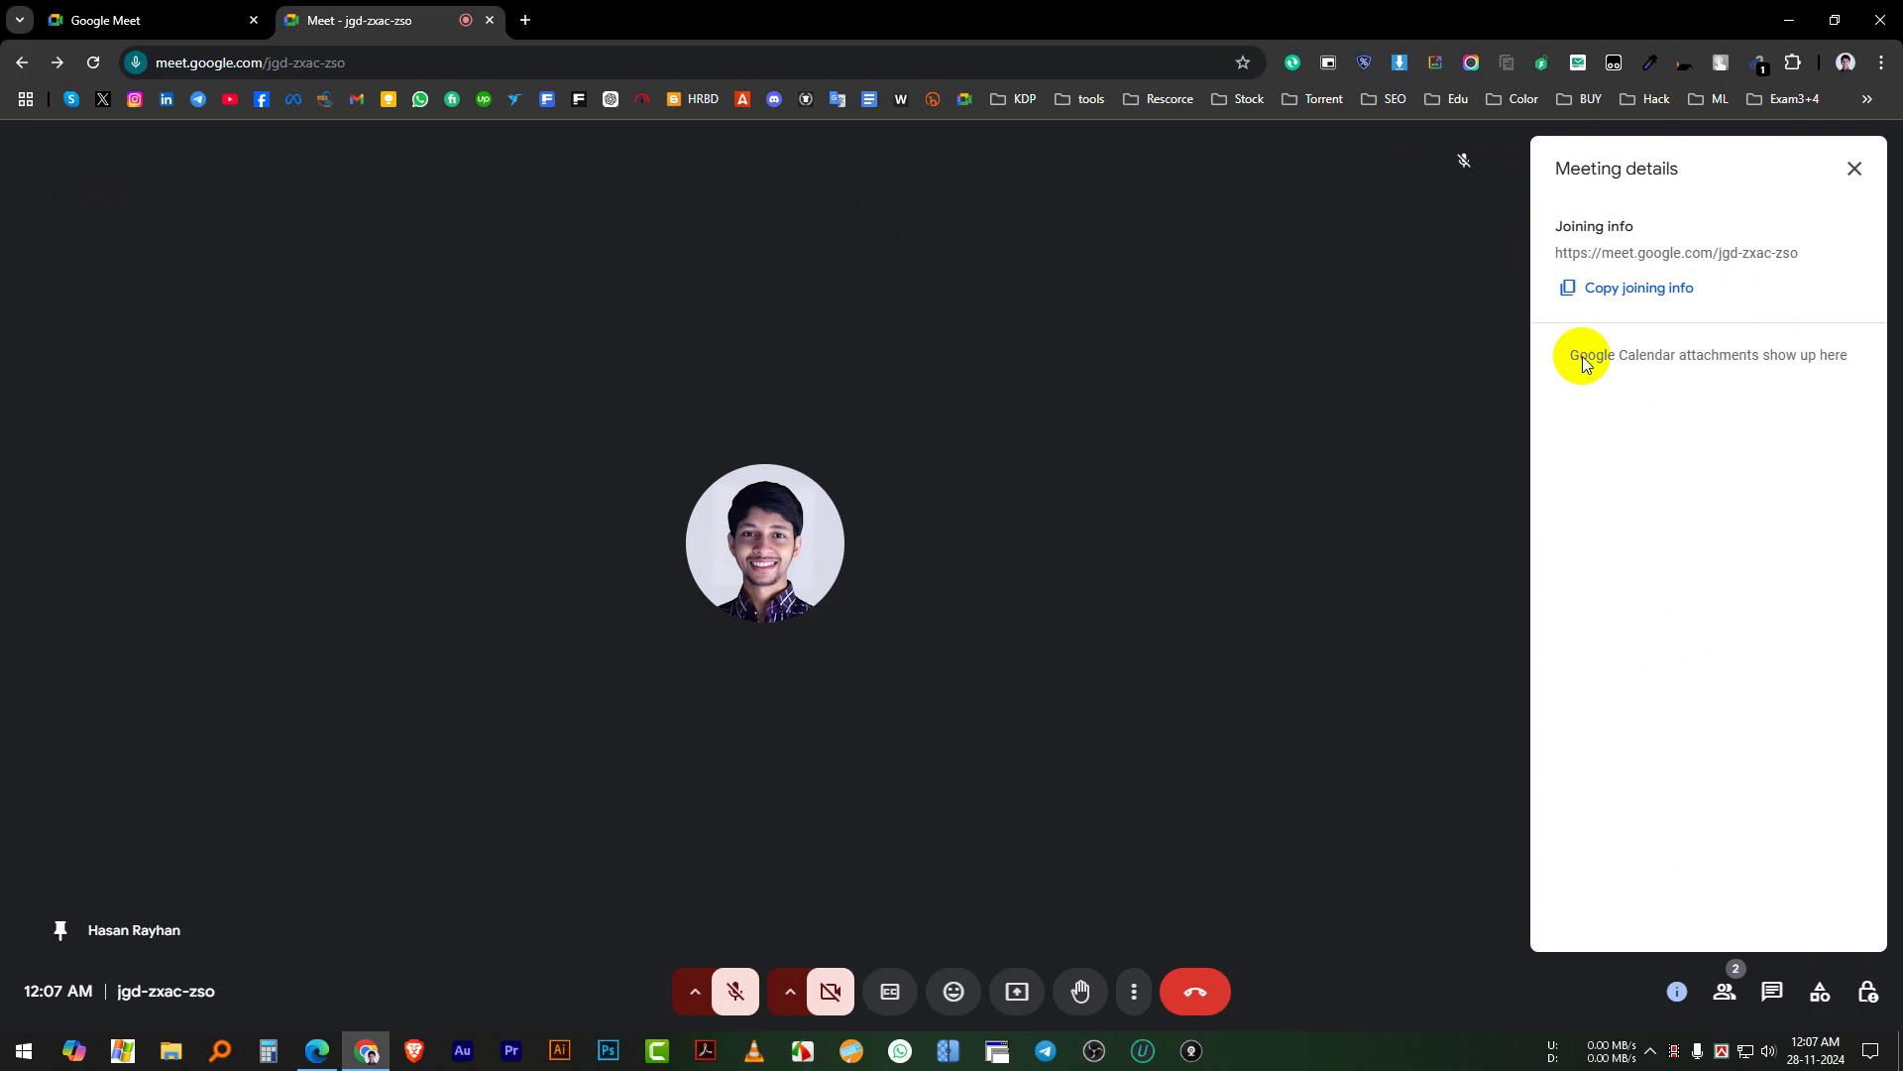
click(1619, 290)
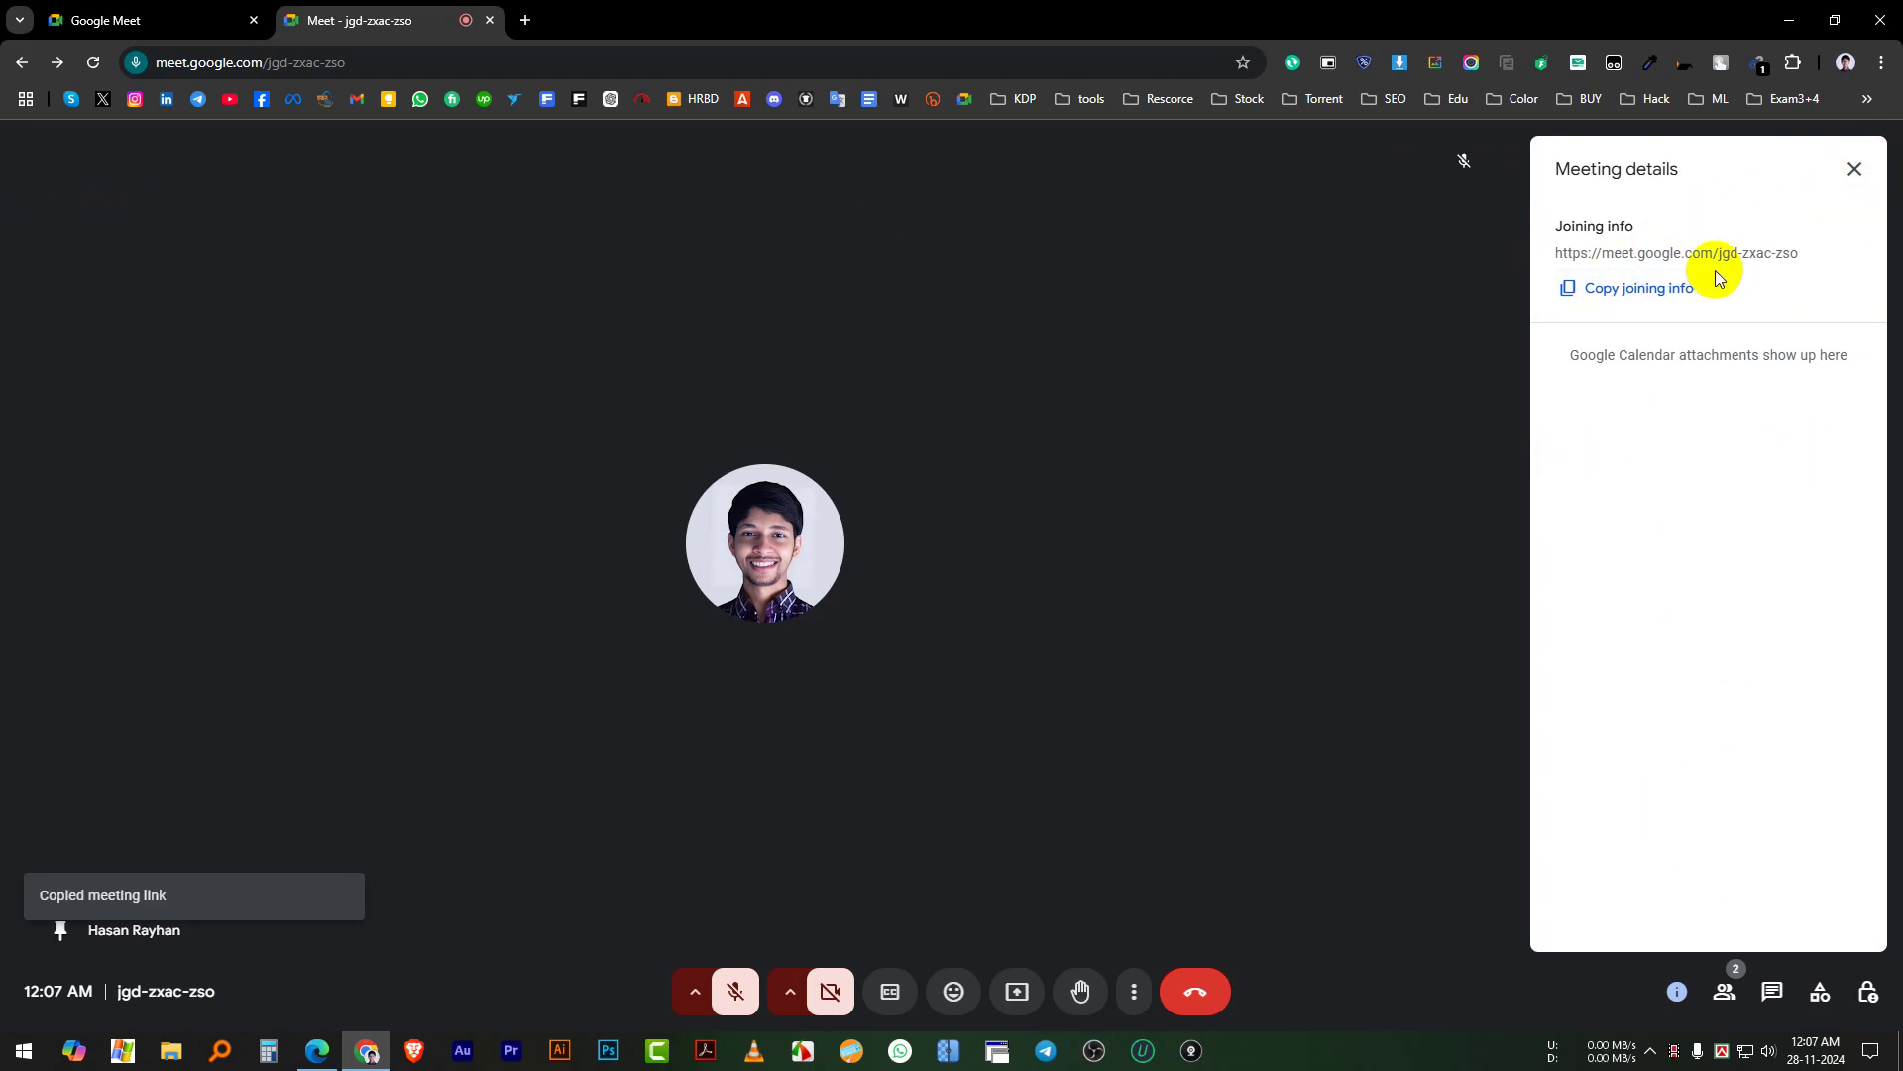
click(1854, 166)
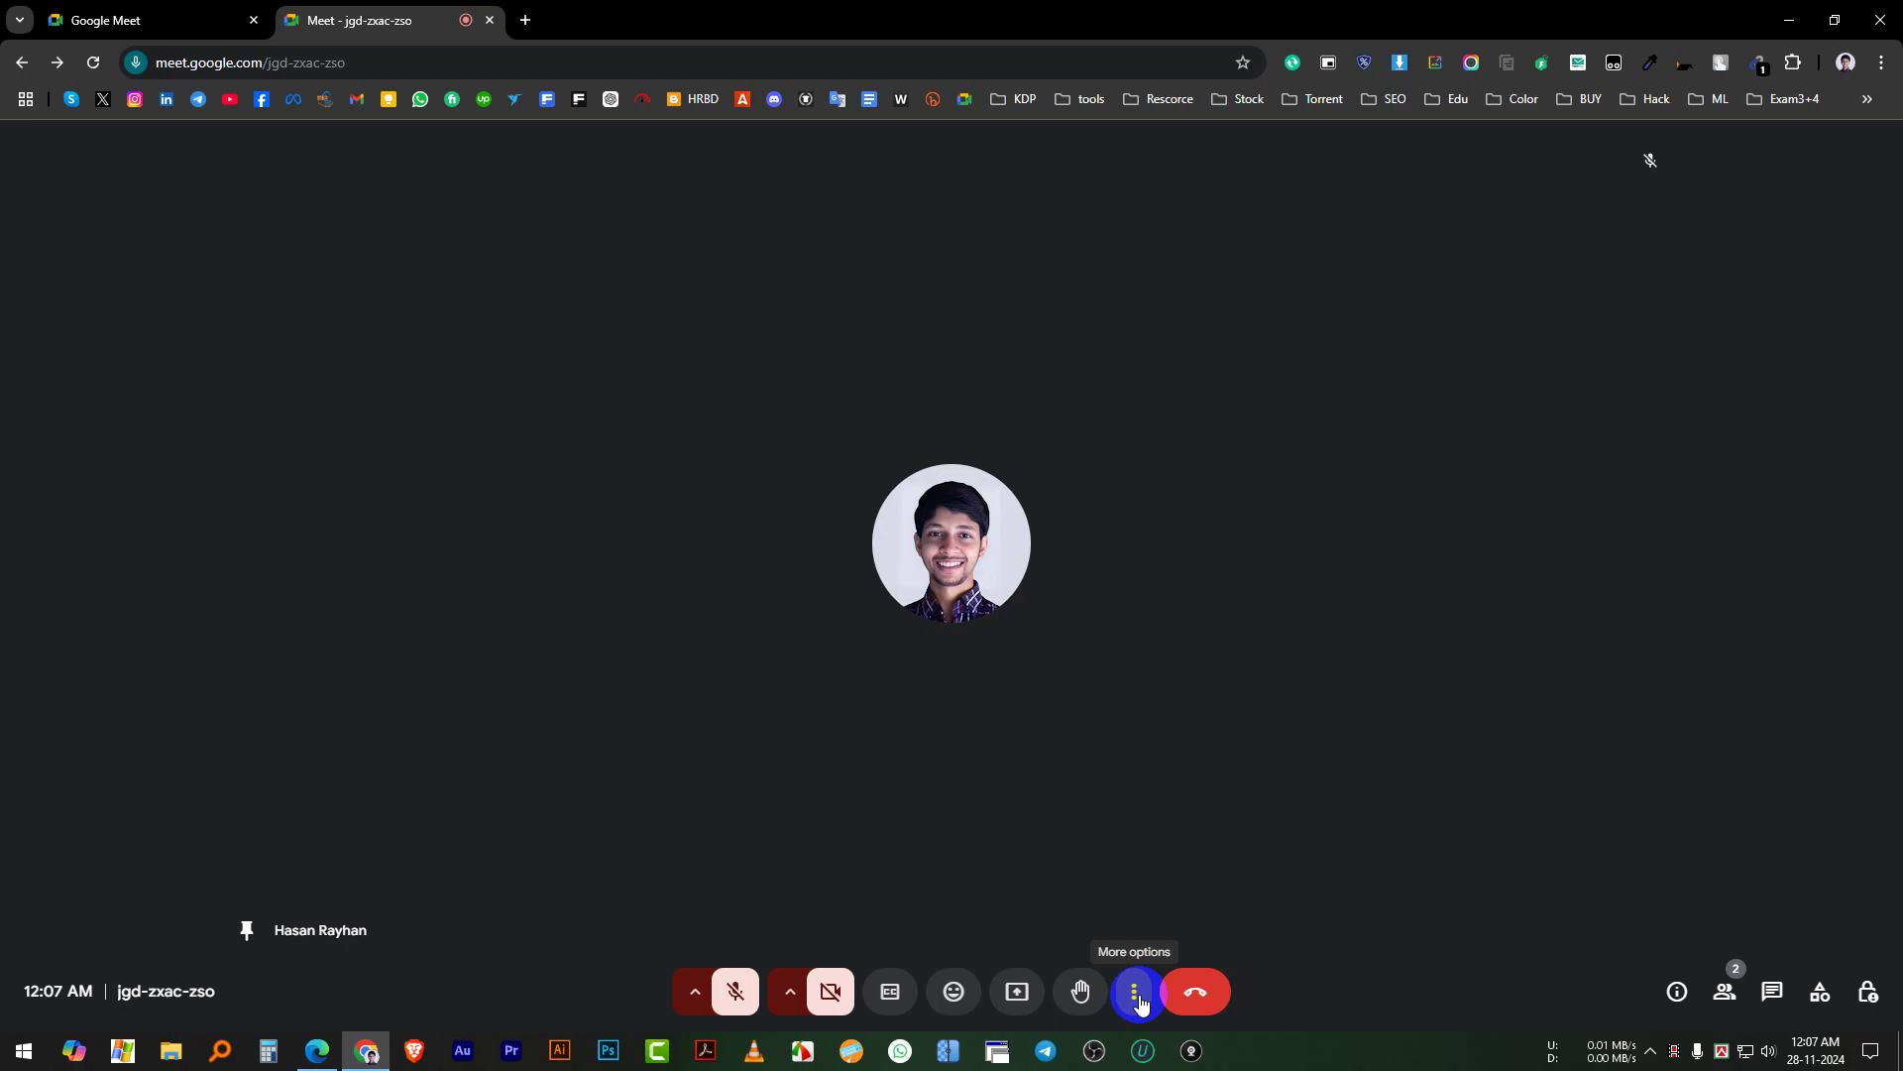
Step: Raise the host's hand in the meeting and lower it again
click(1081, 1004)
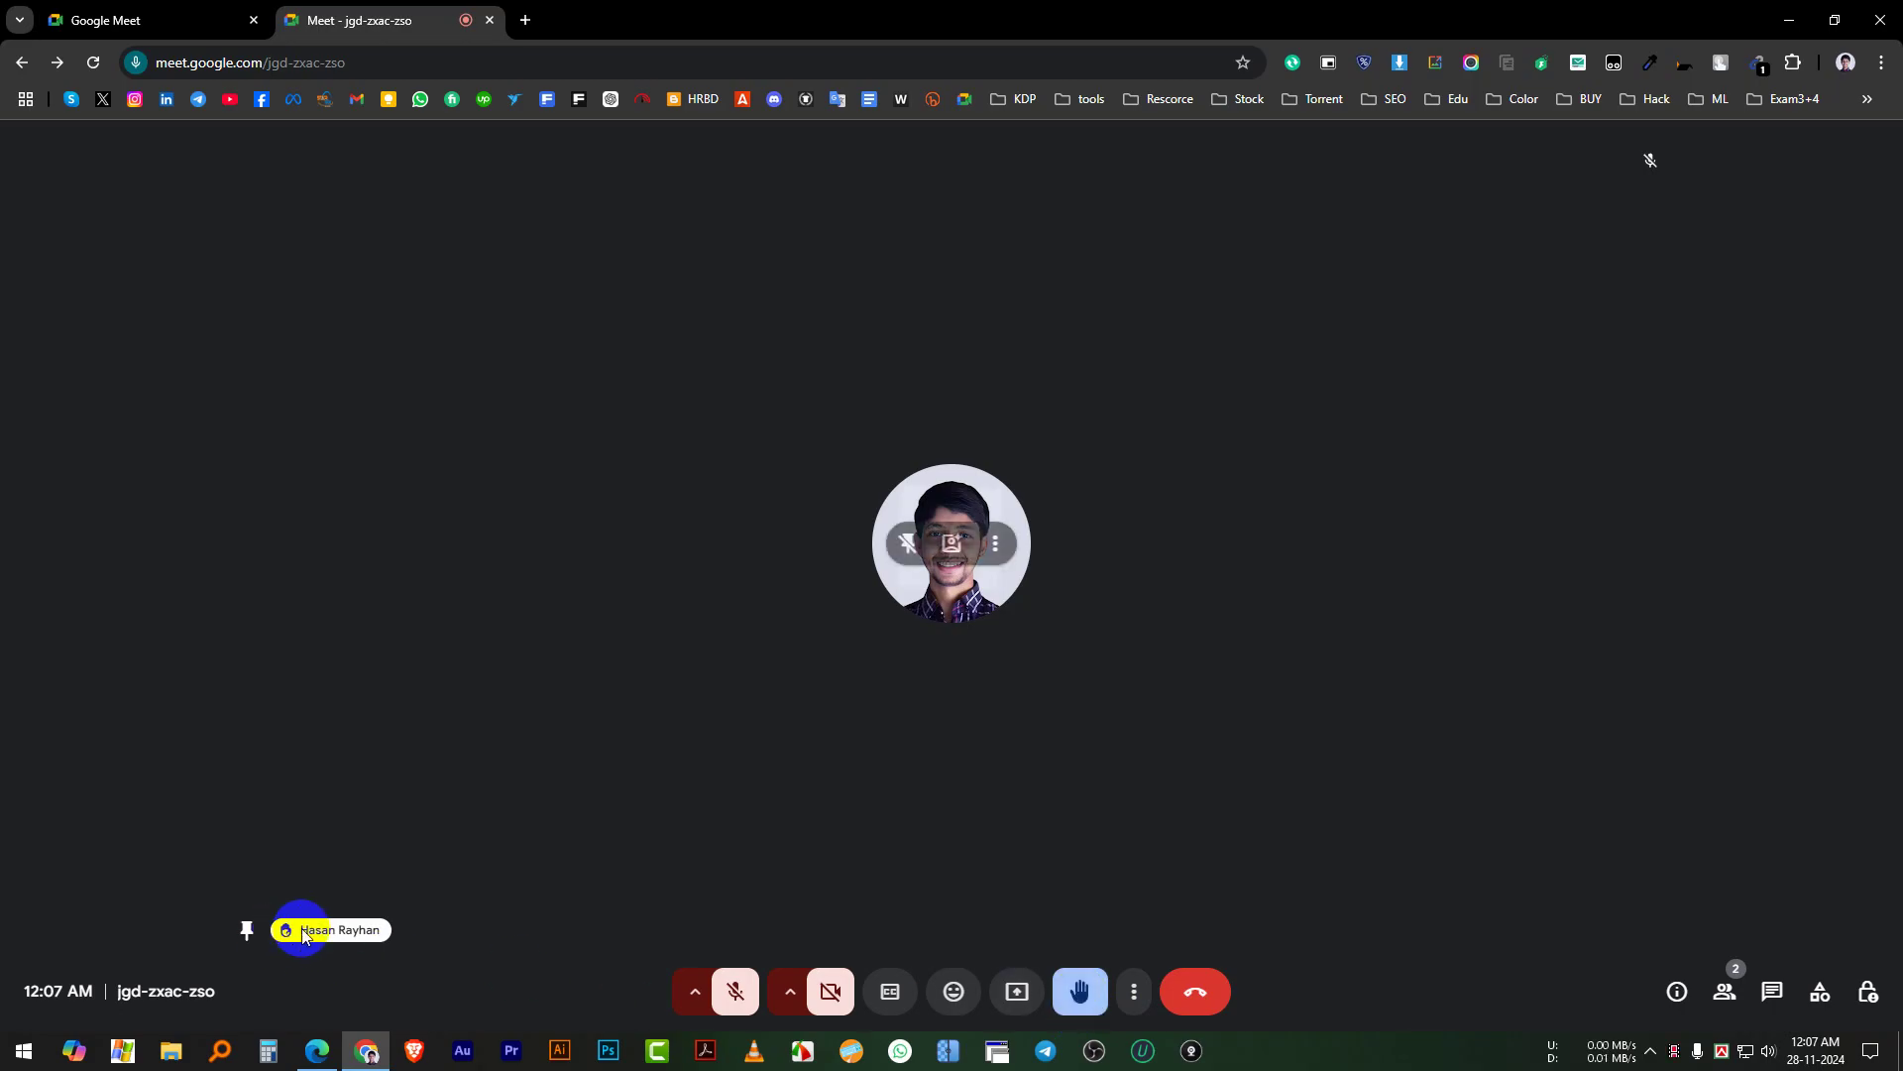
click(1086, 1001)
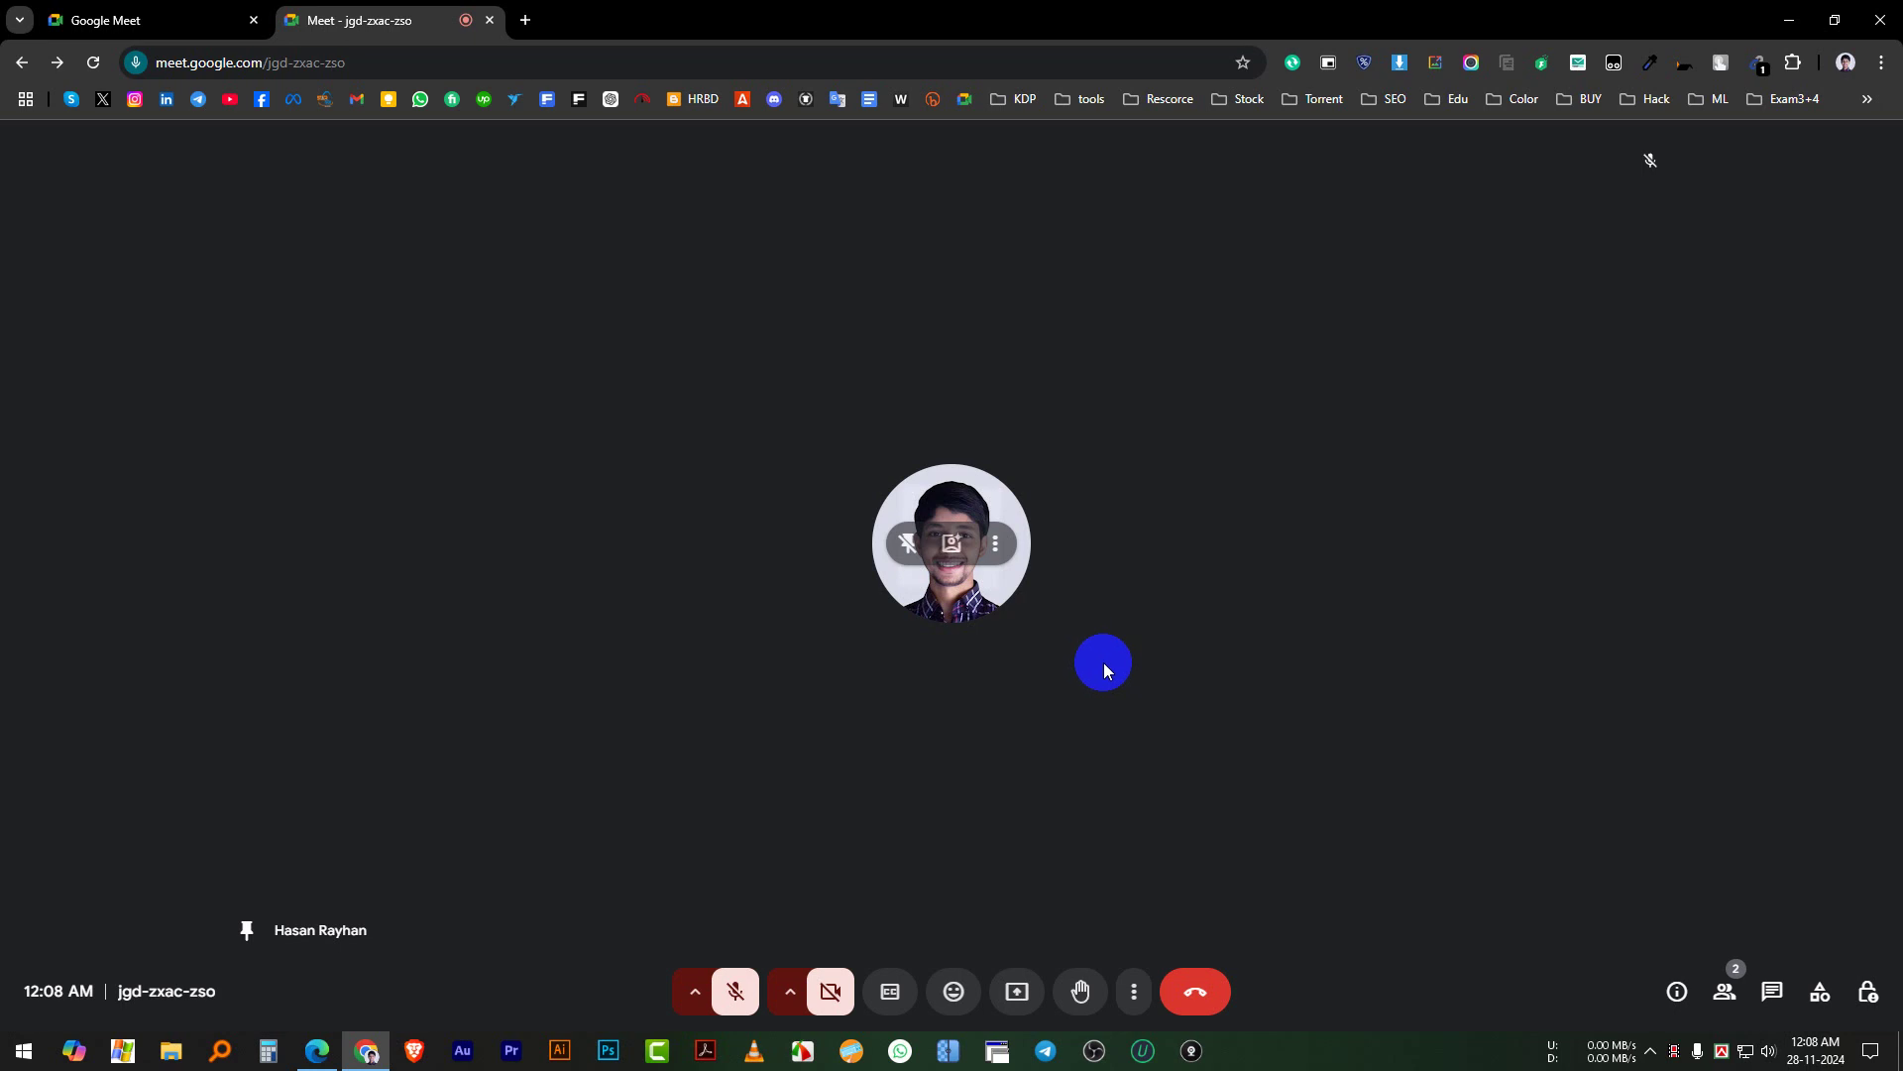
Step: Review the Chrome tab and window sharing options and share the entire screen with the meeting
click(1018, 992)
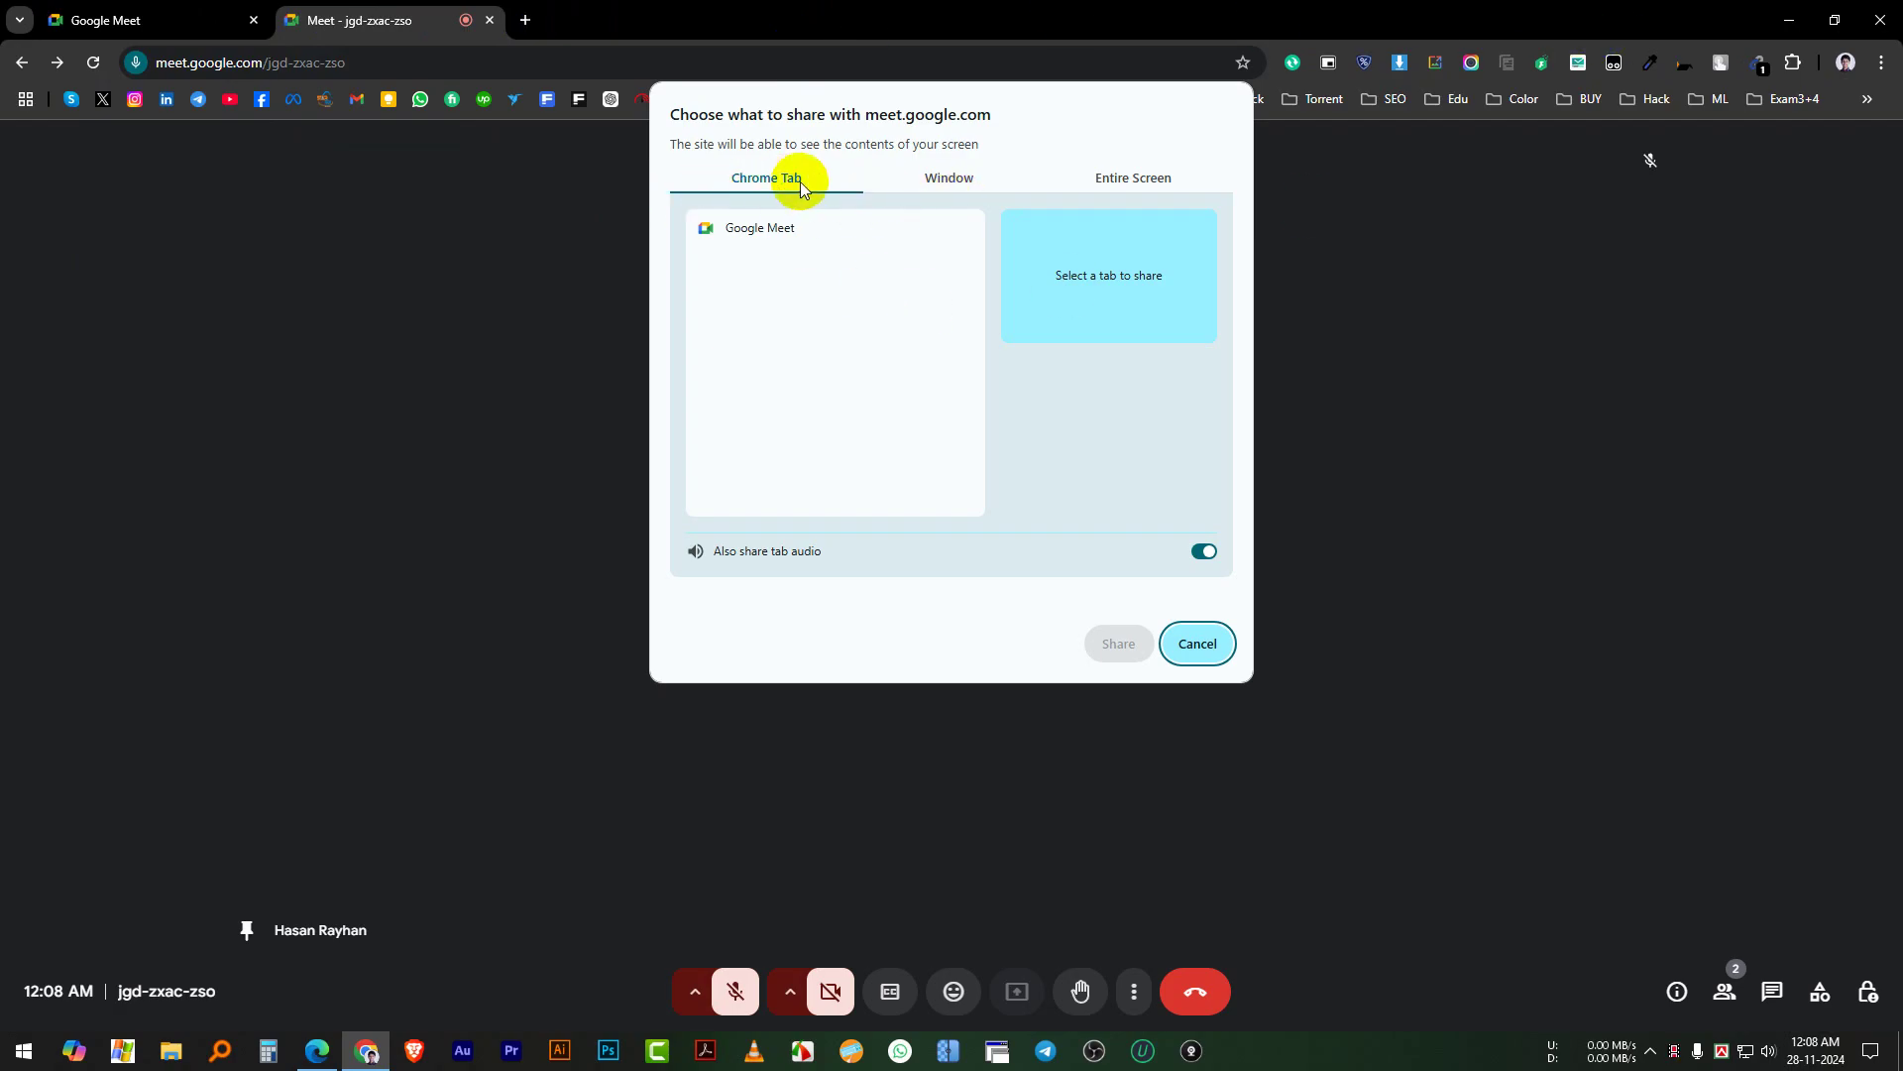
click(751, 232)
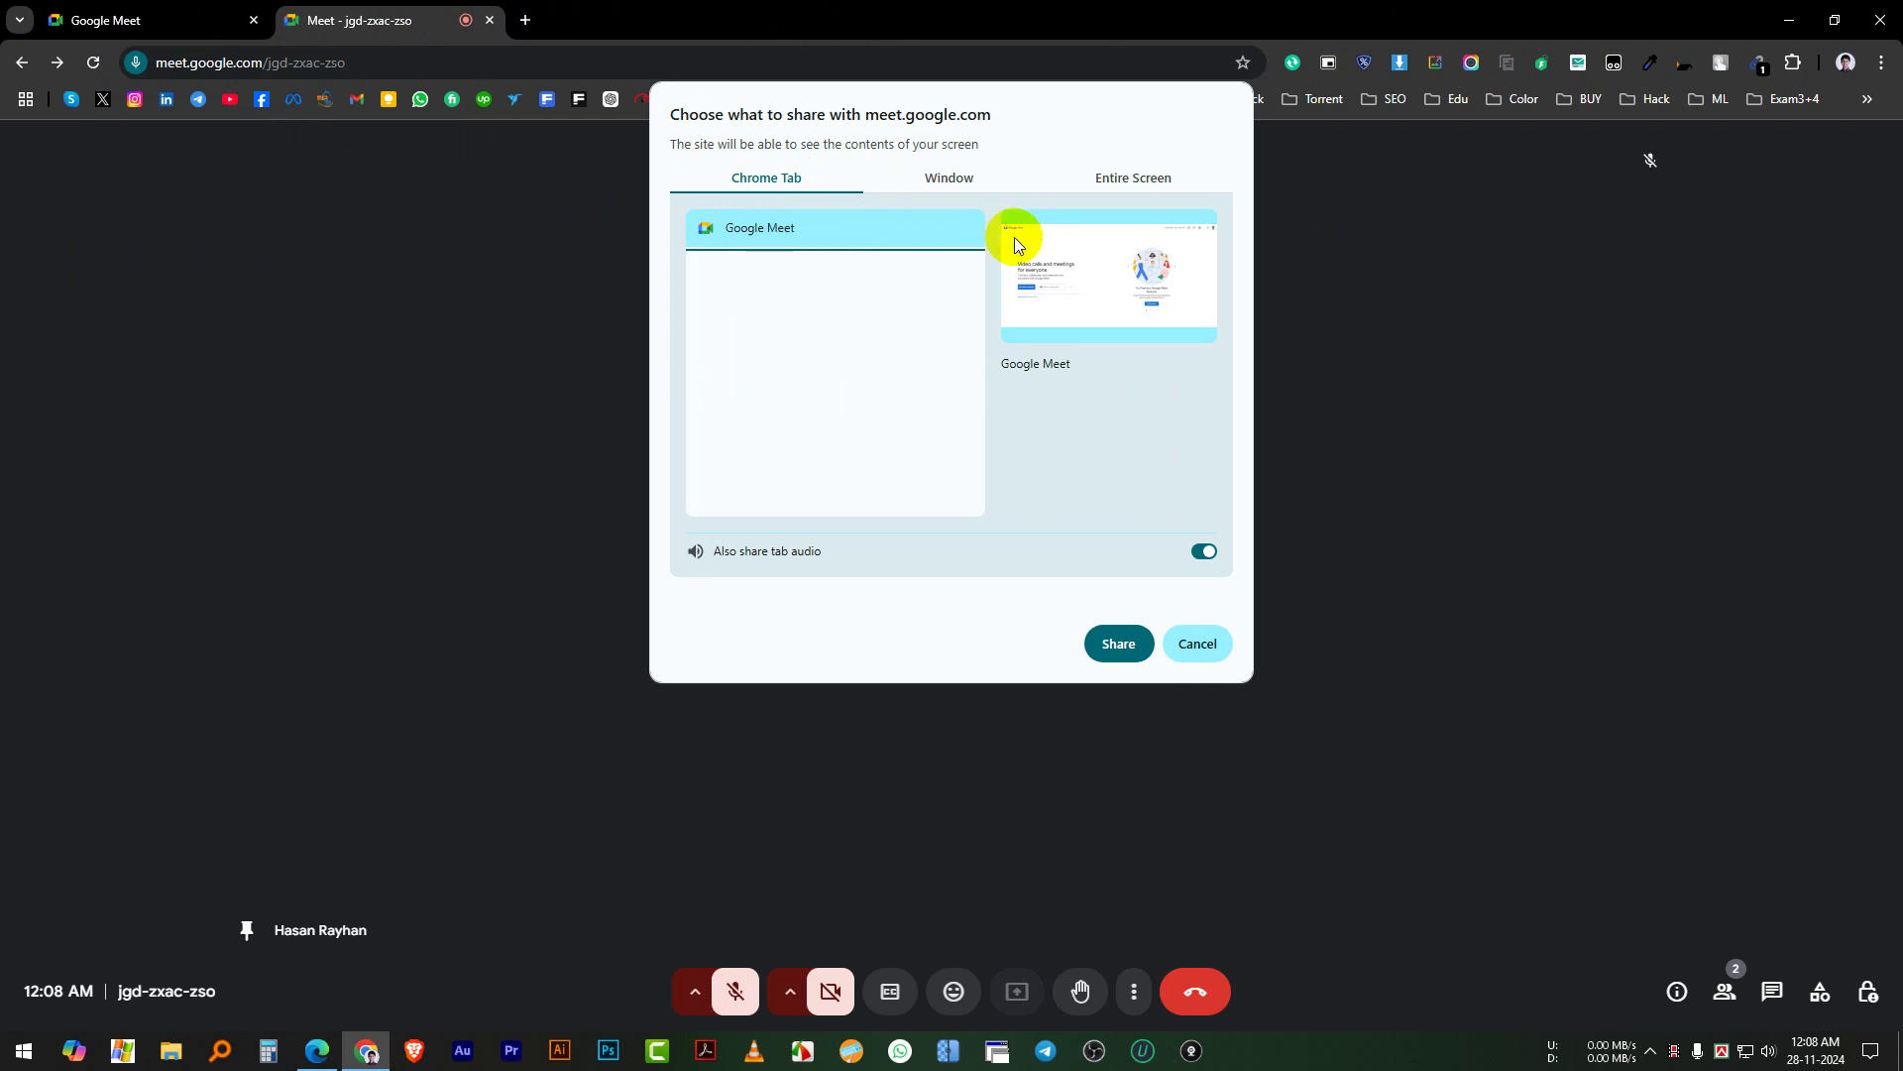
click(943, 181)
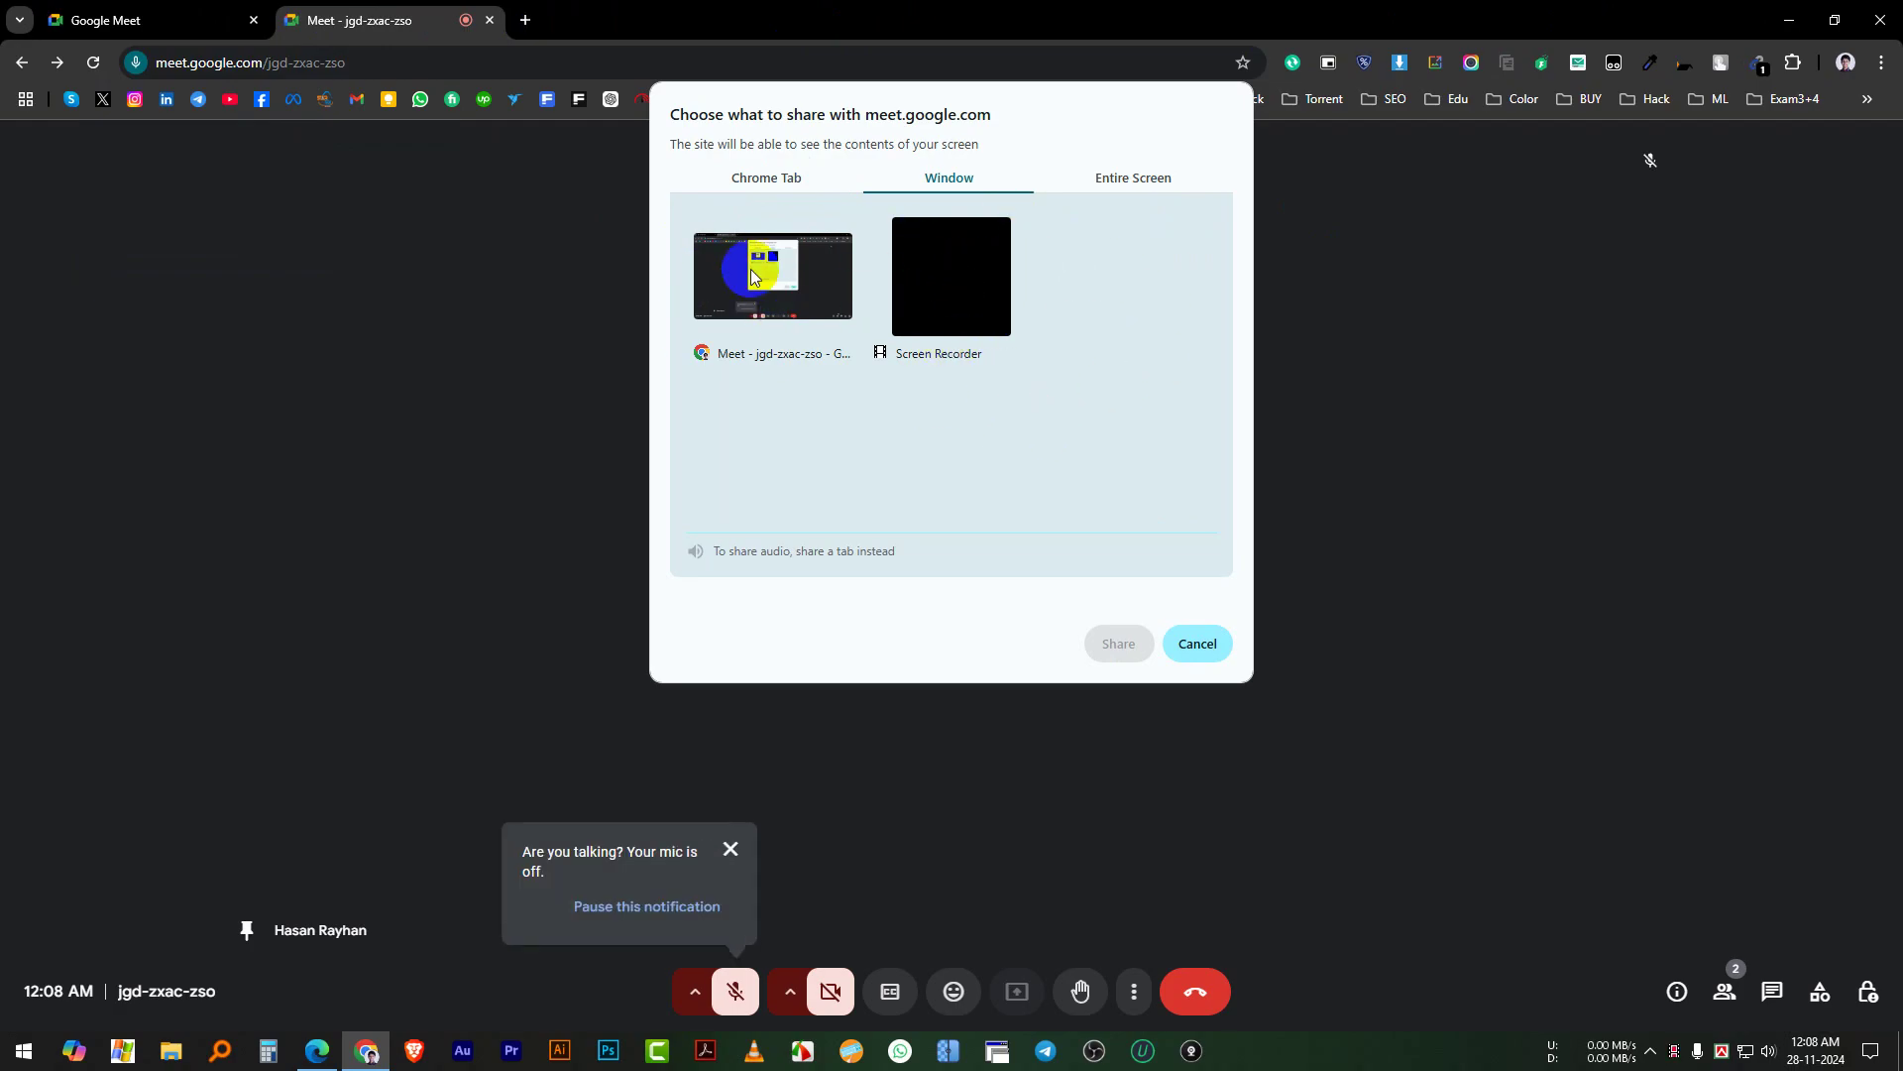
click(749, 302)
click(1145, 187)
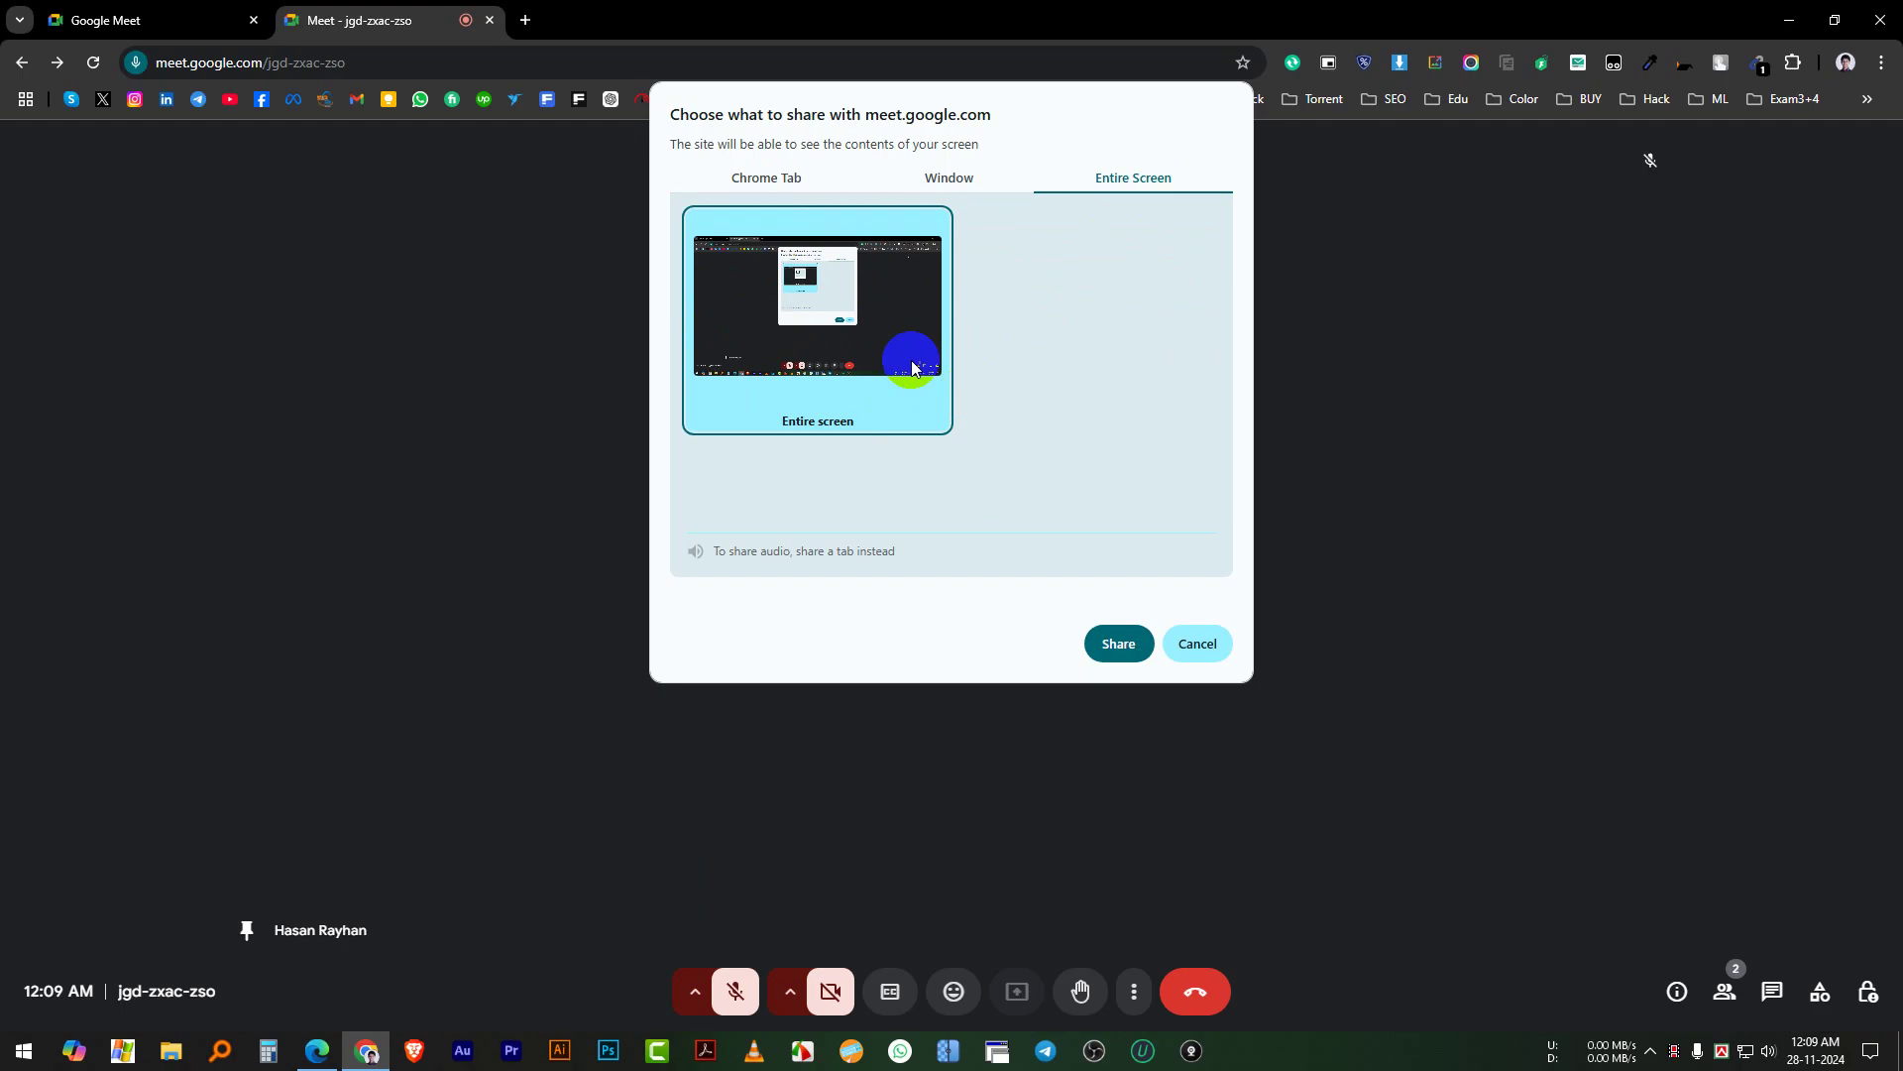
click(854, 322)
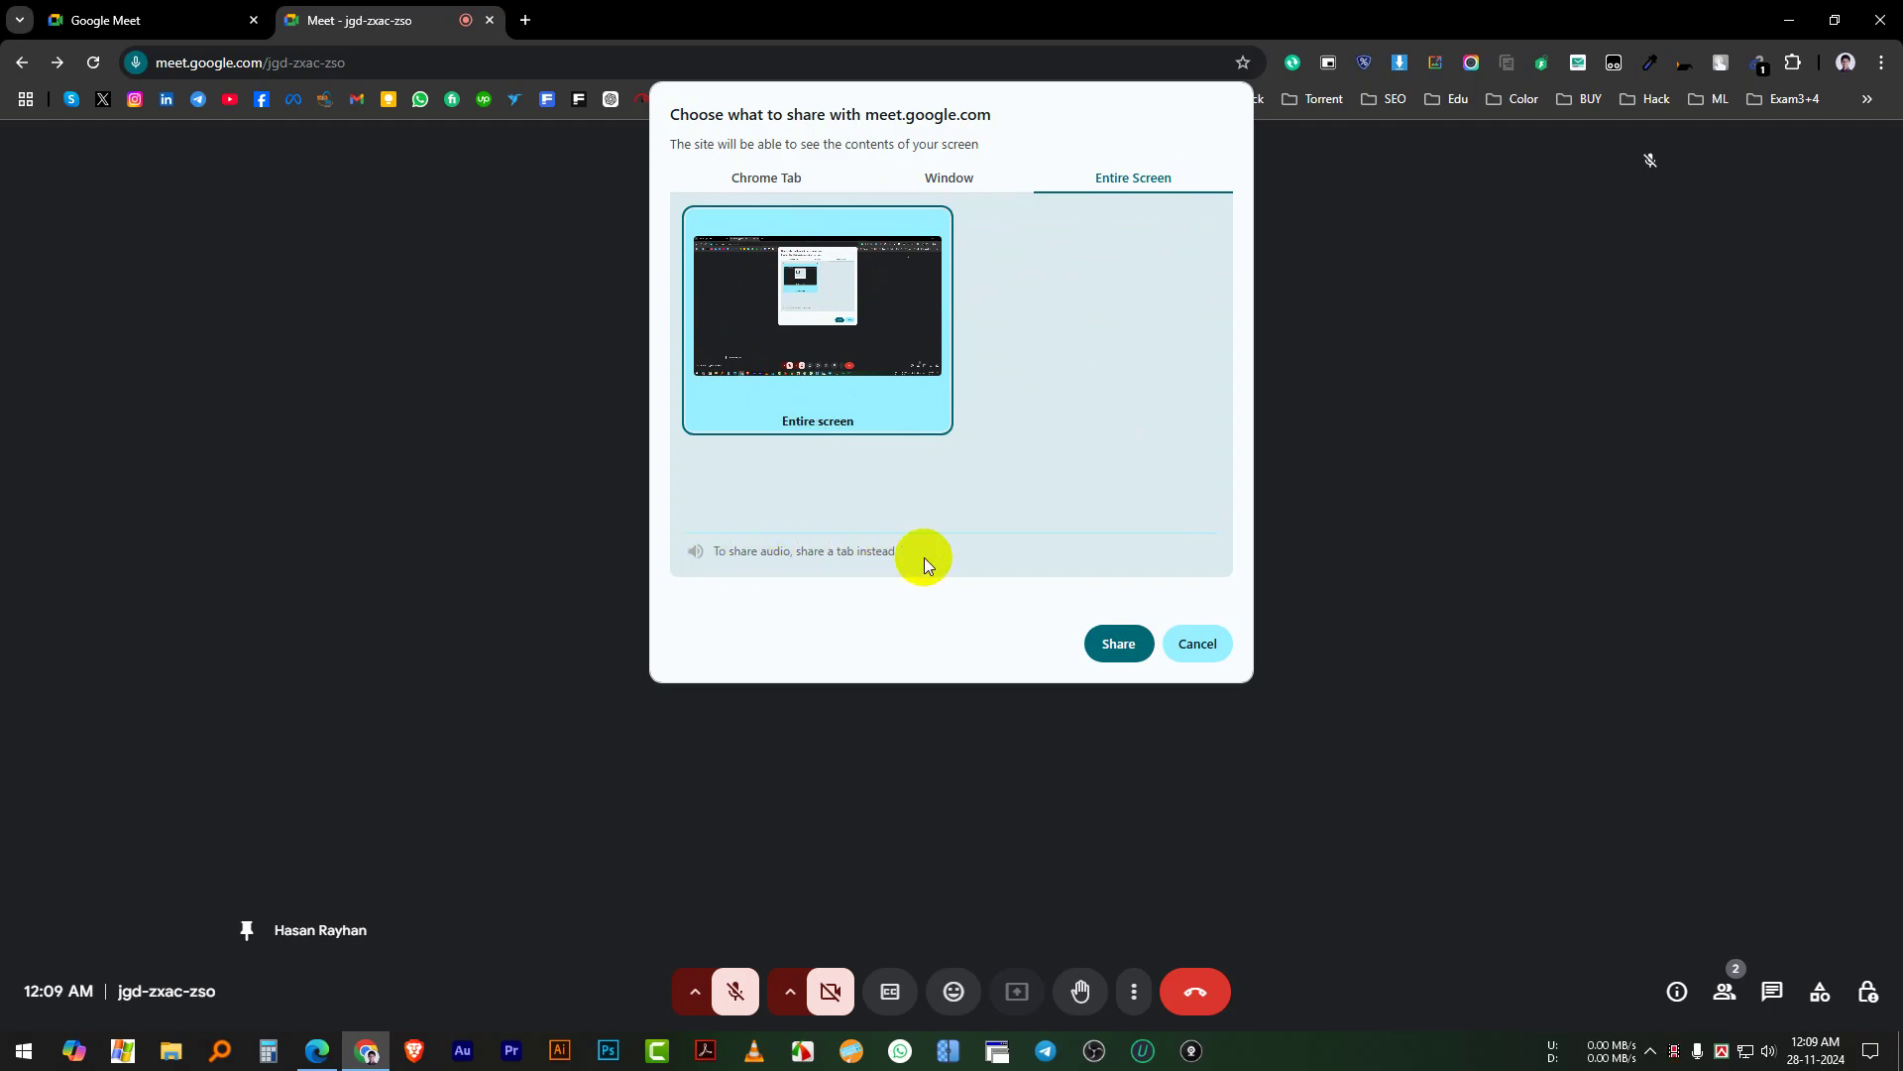
click(878, 283)
click(1135, 662)
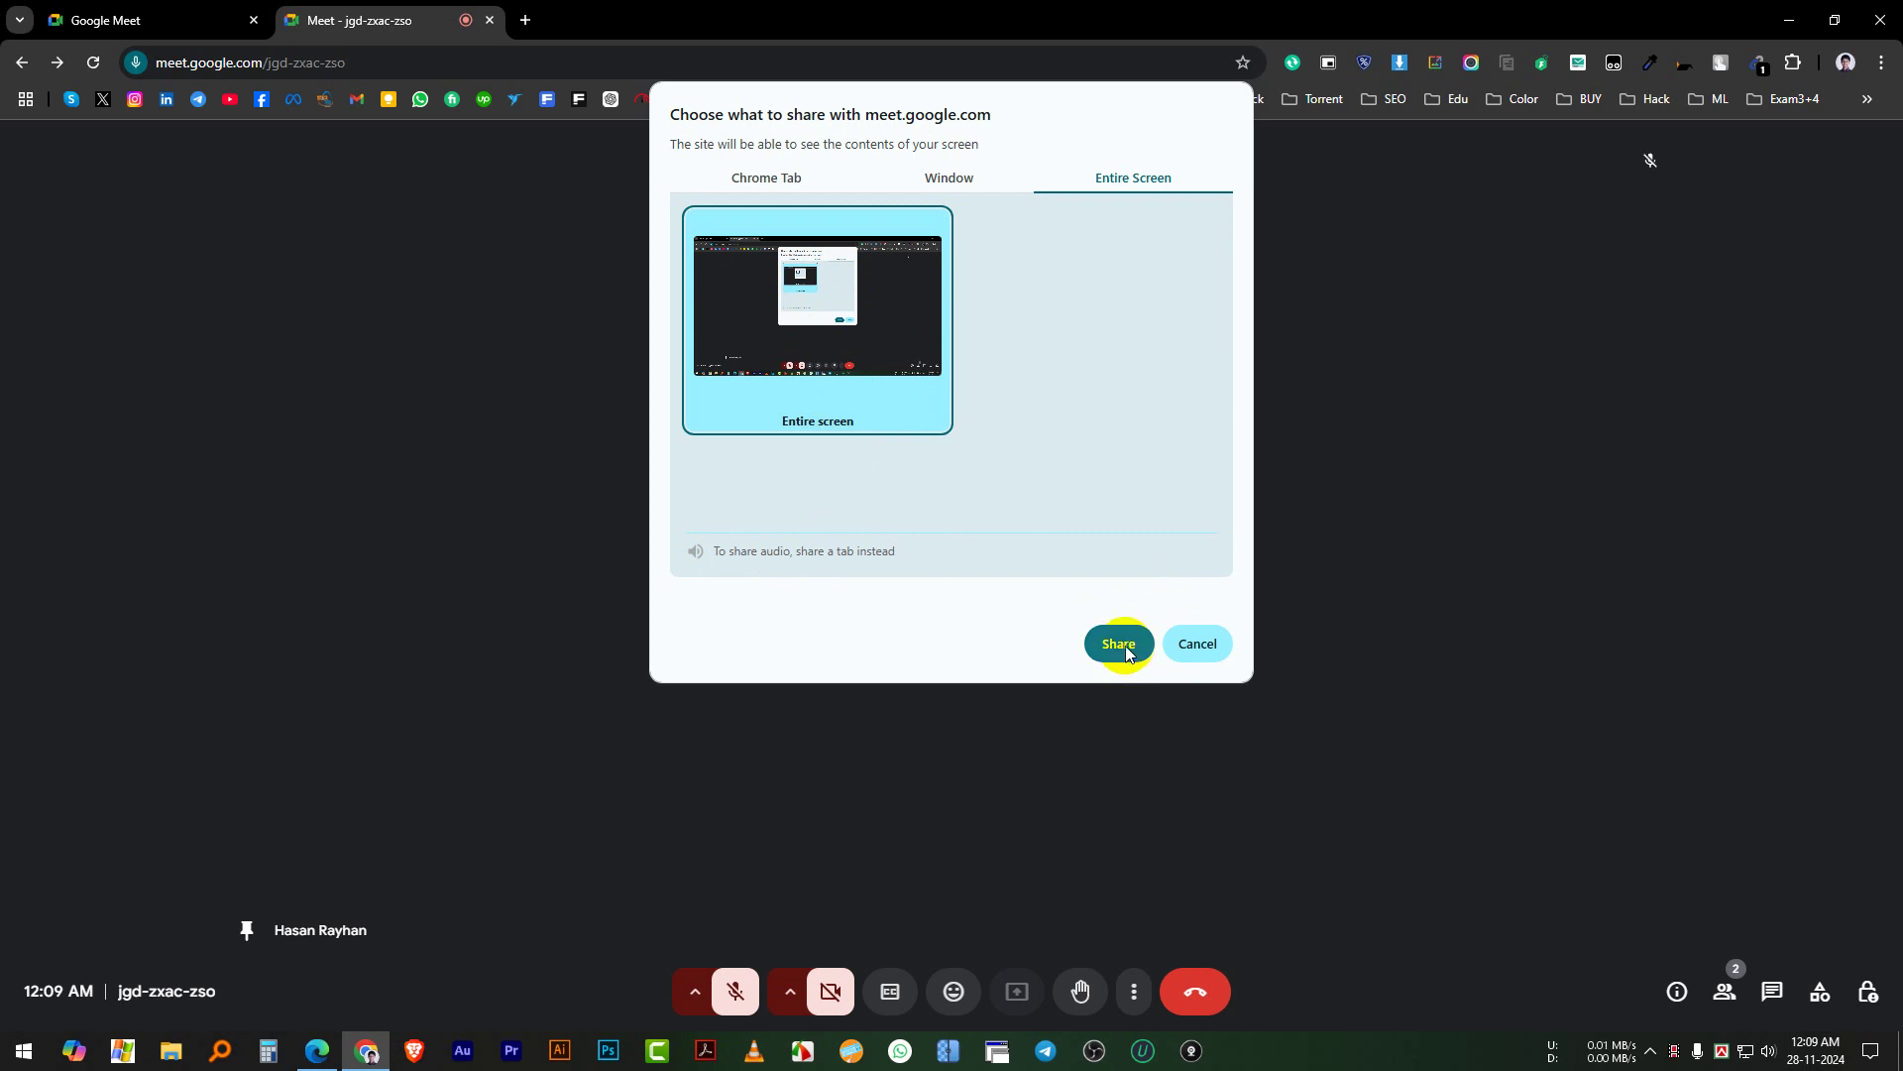
click(1123, 646)
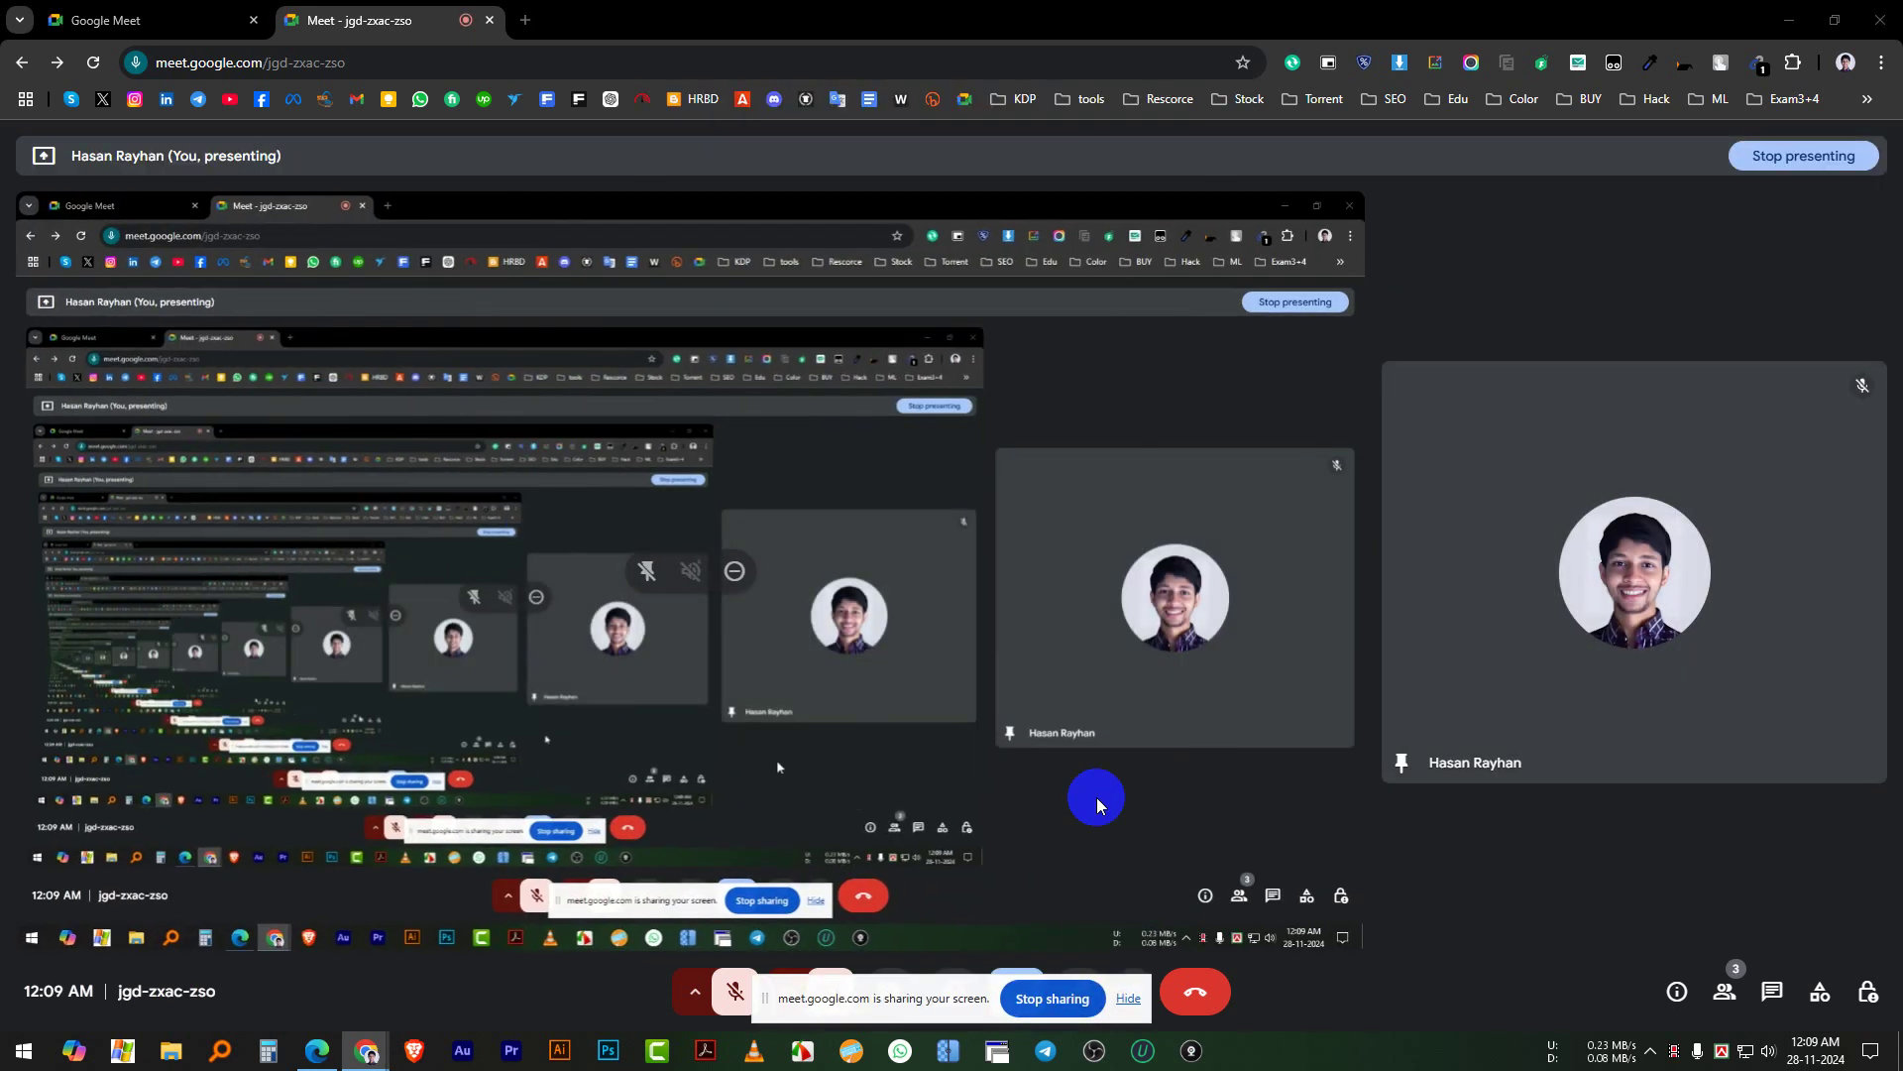
Step: While presenting, show the desktop, the participant's meeting view in Edge and the Google Meet home page, and return to the host's meeting in Chrome
click(1785, 22)
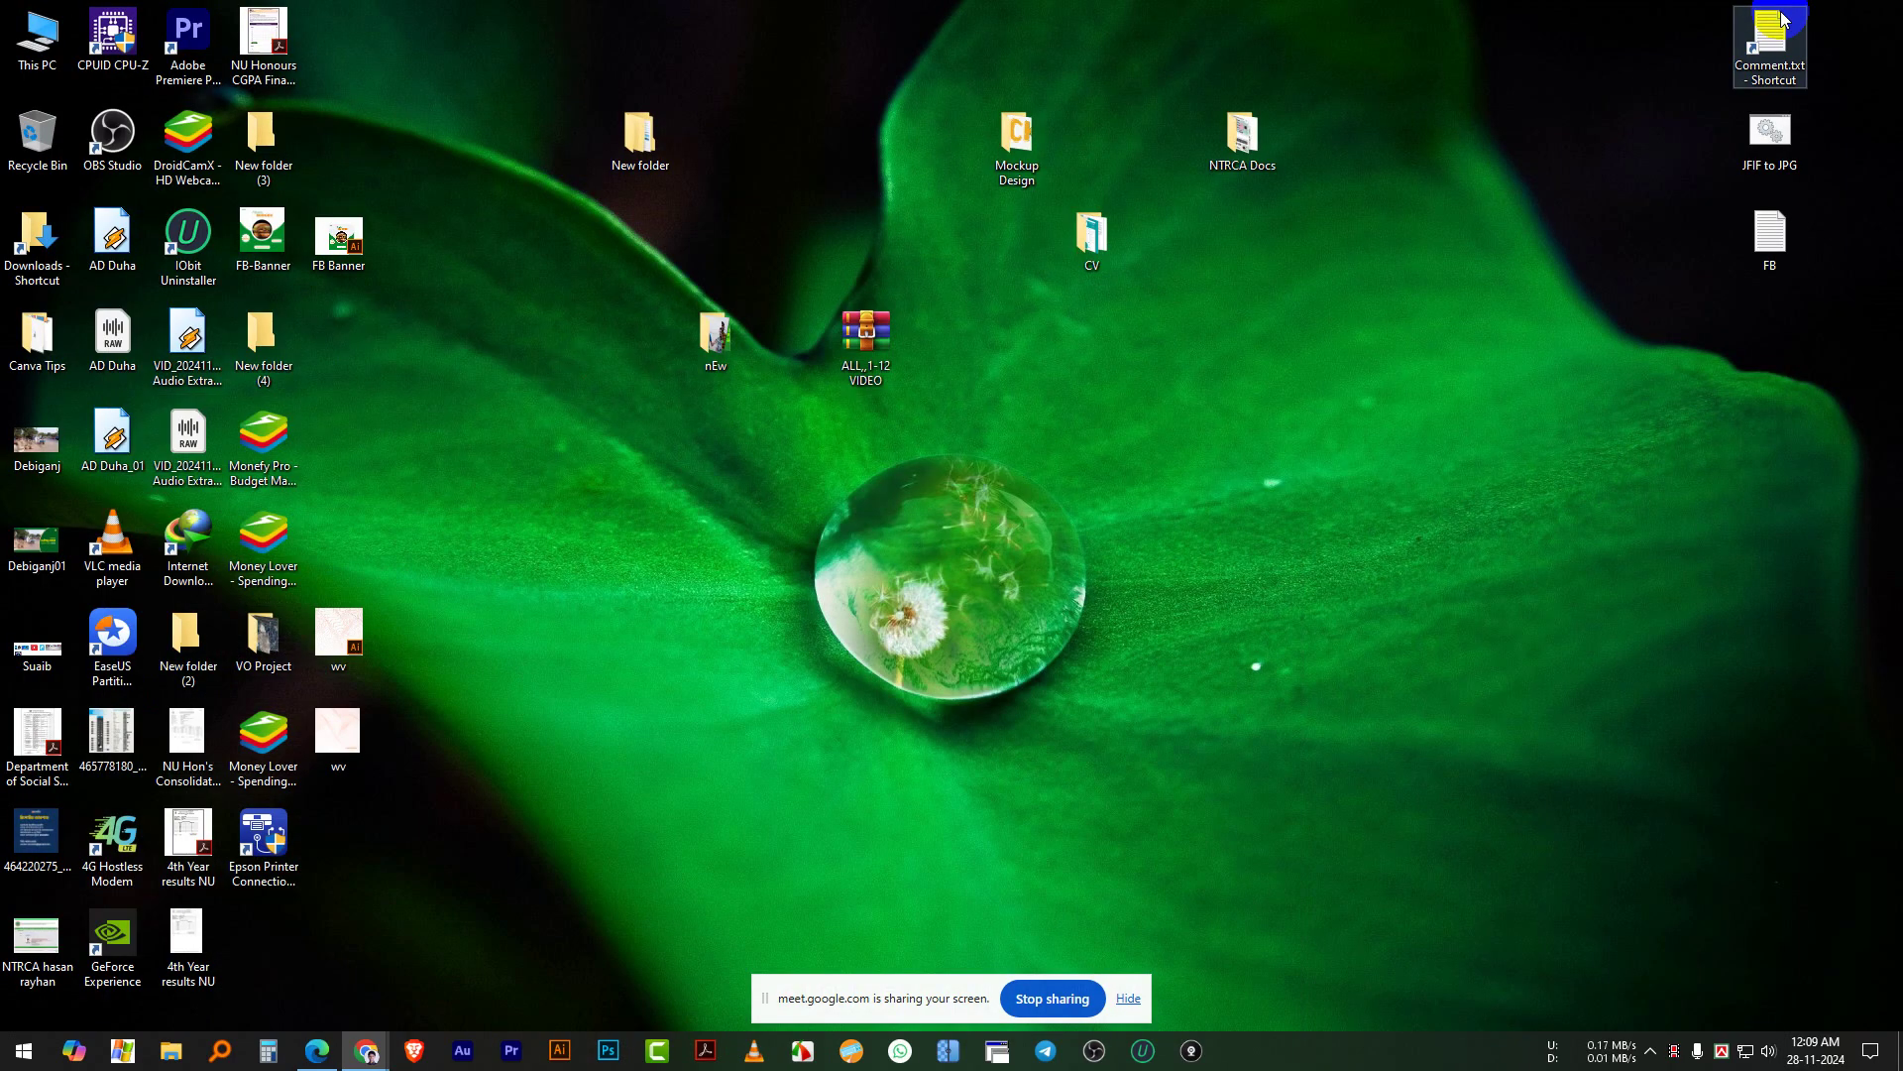
click(331, 1048)
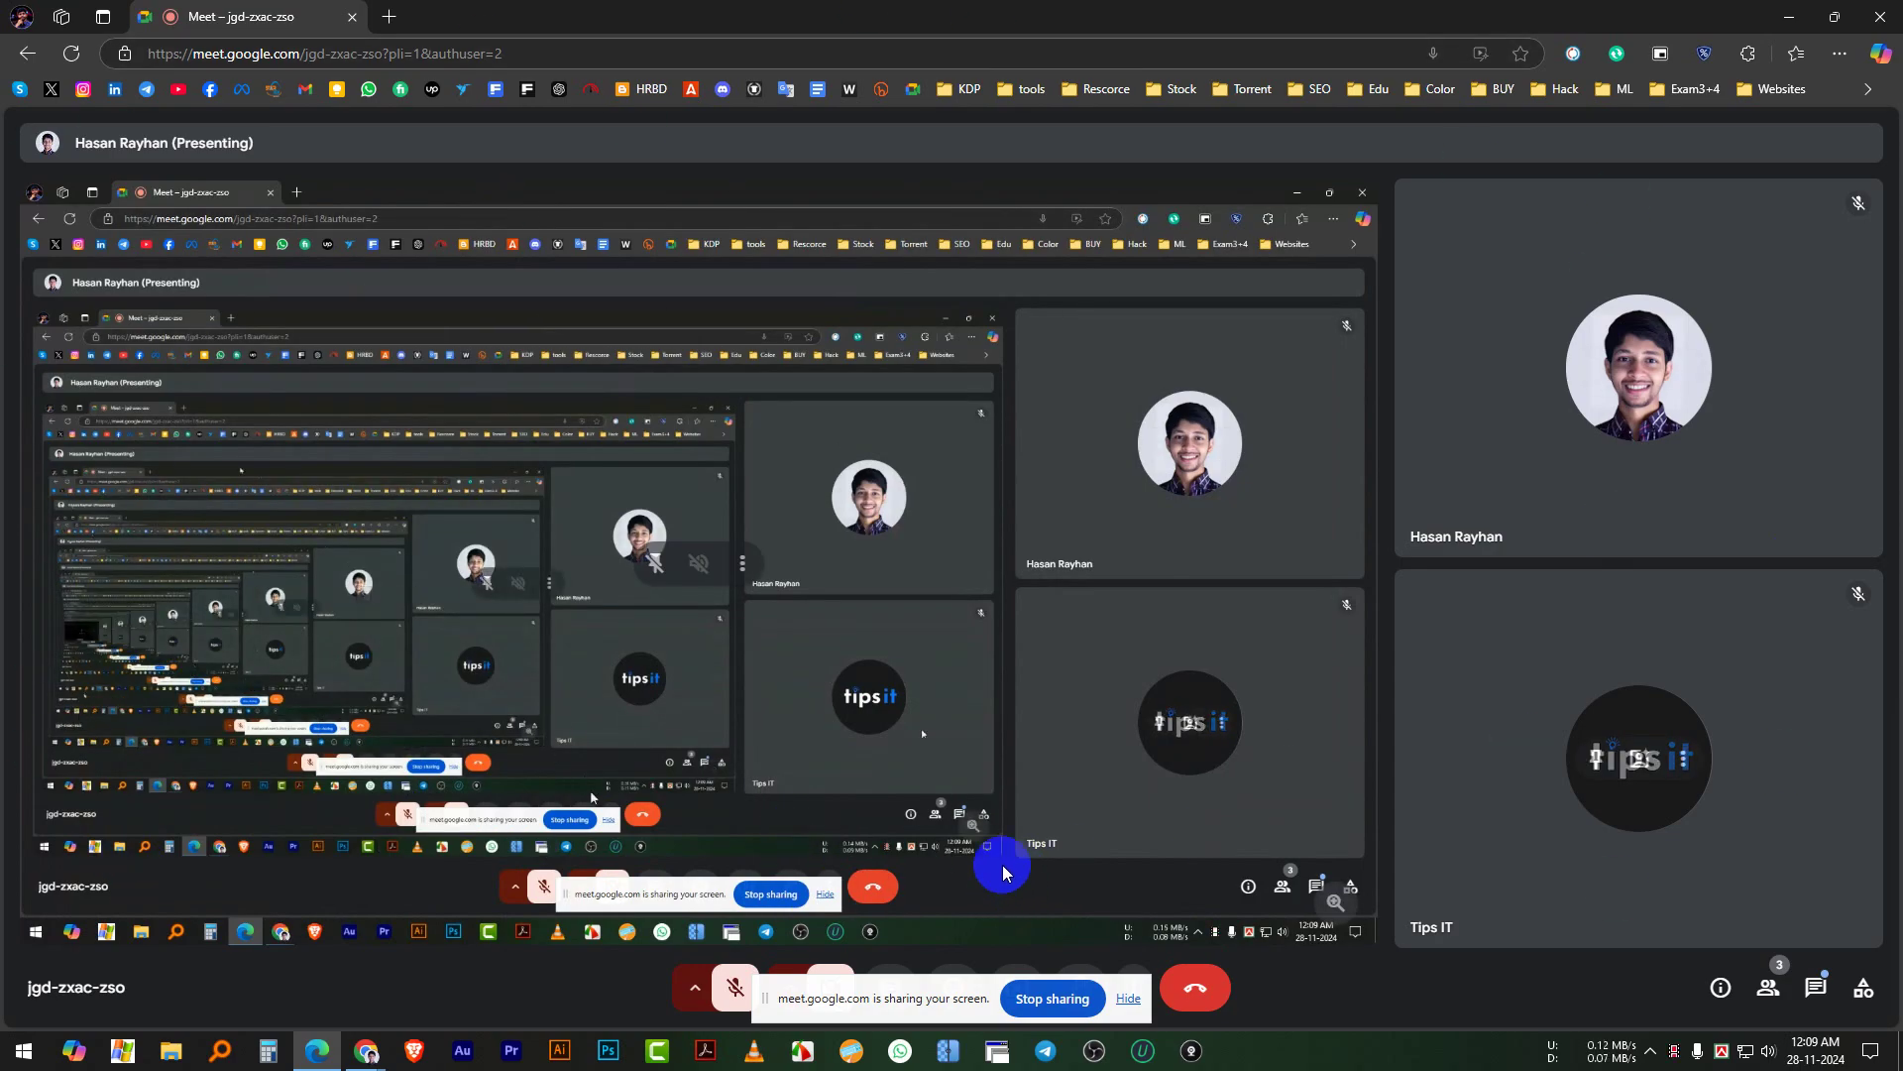
click(1797, 18)
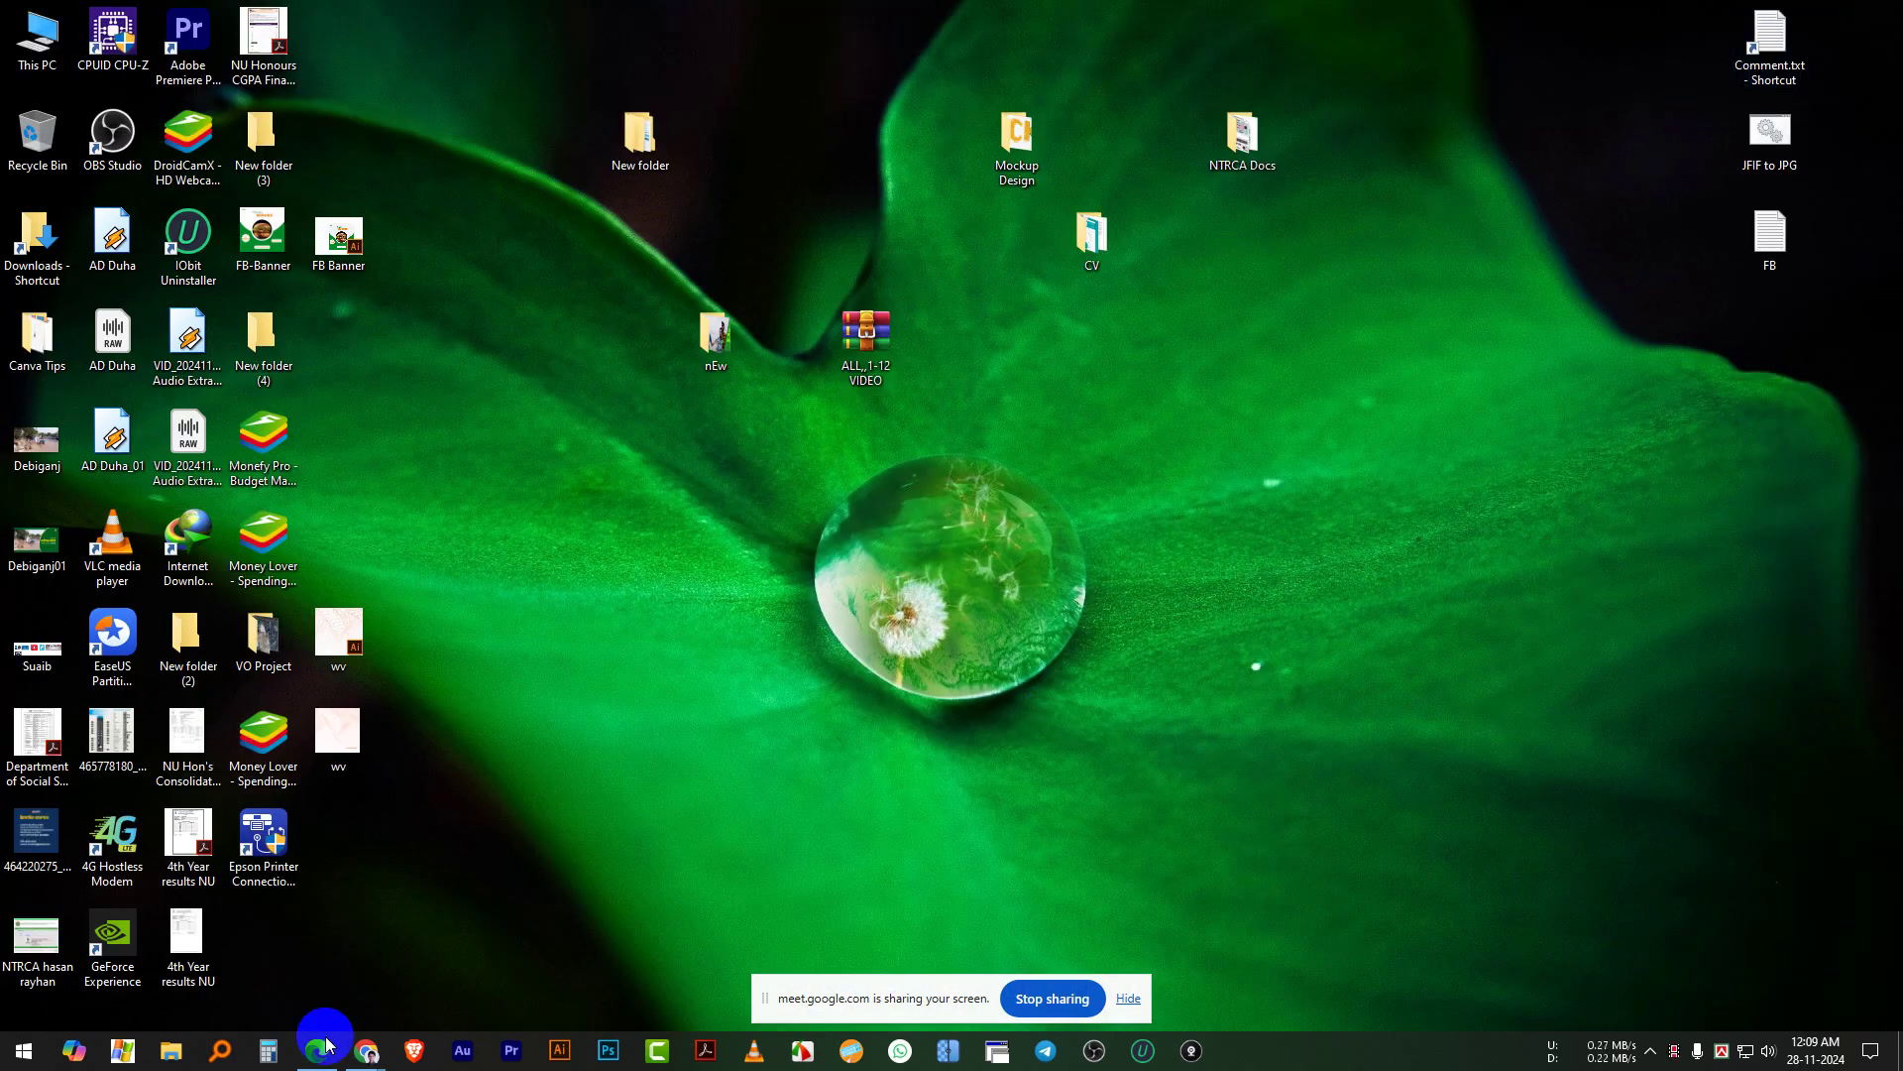
mouse_move(366, 1055)
click(307, 947)
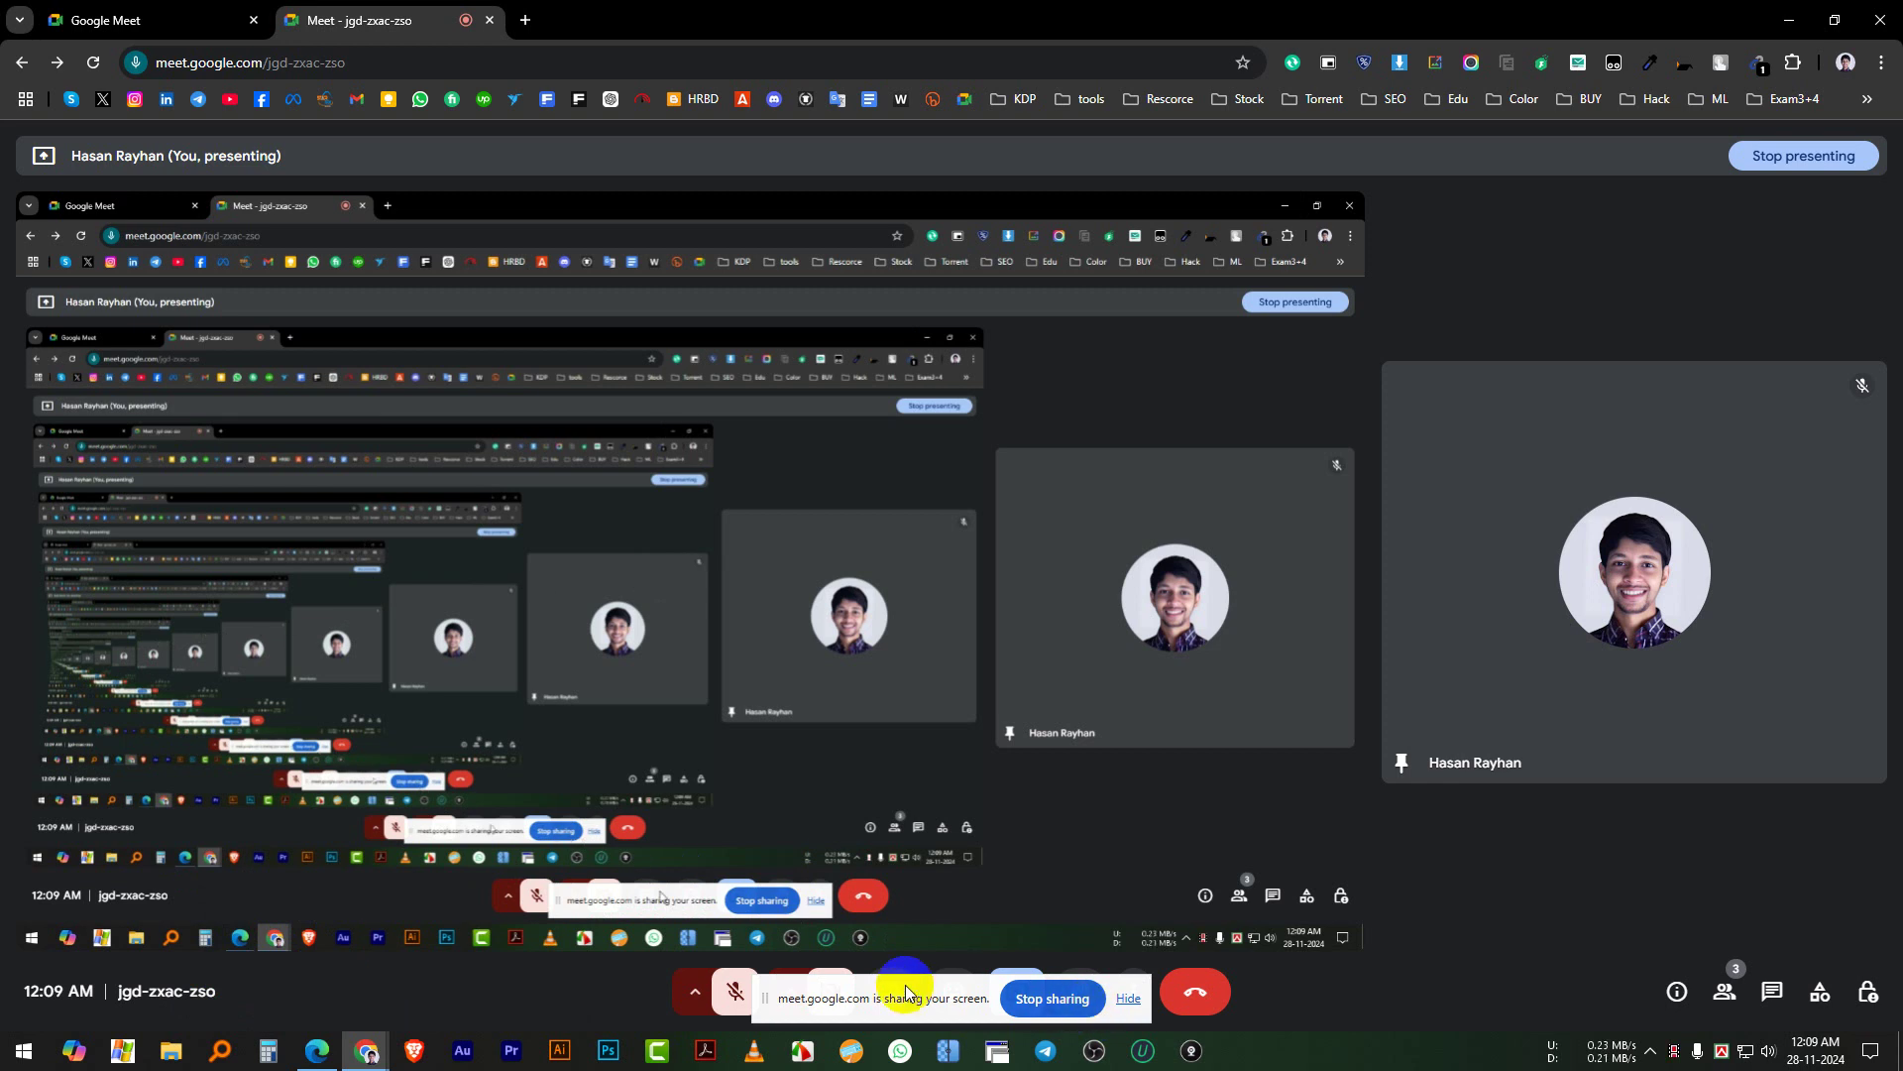
click(80, 20)
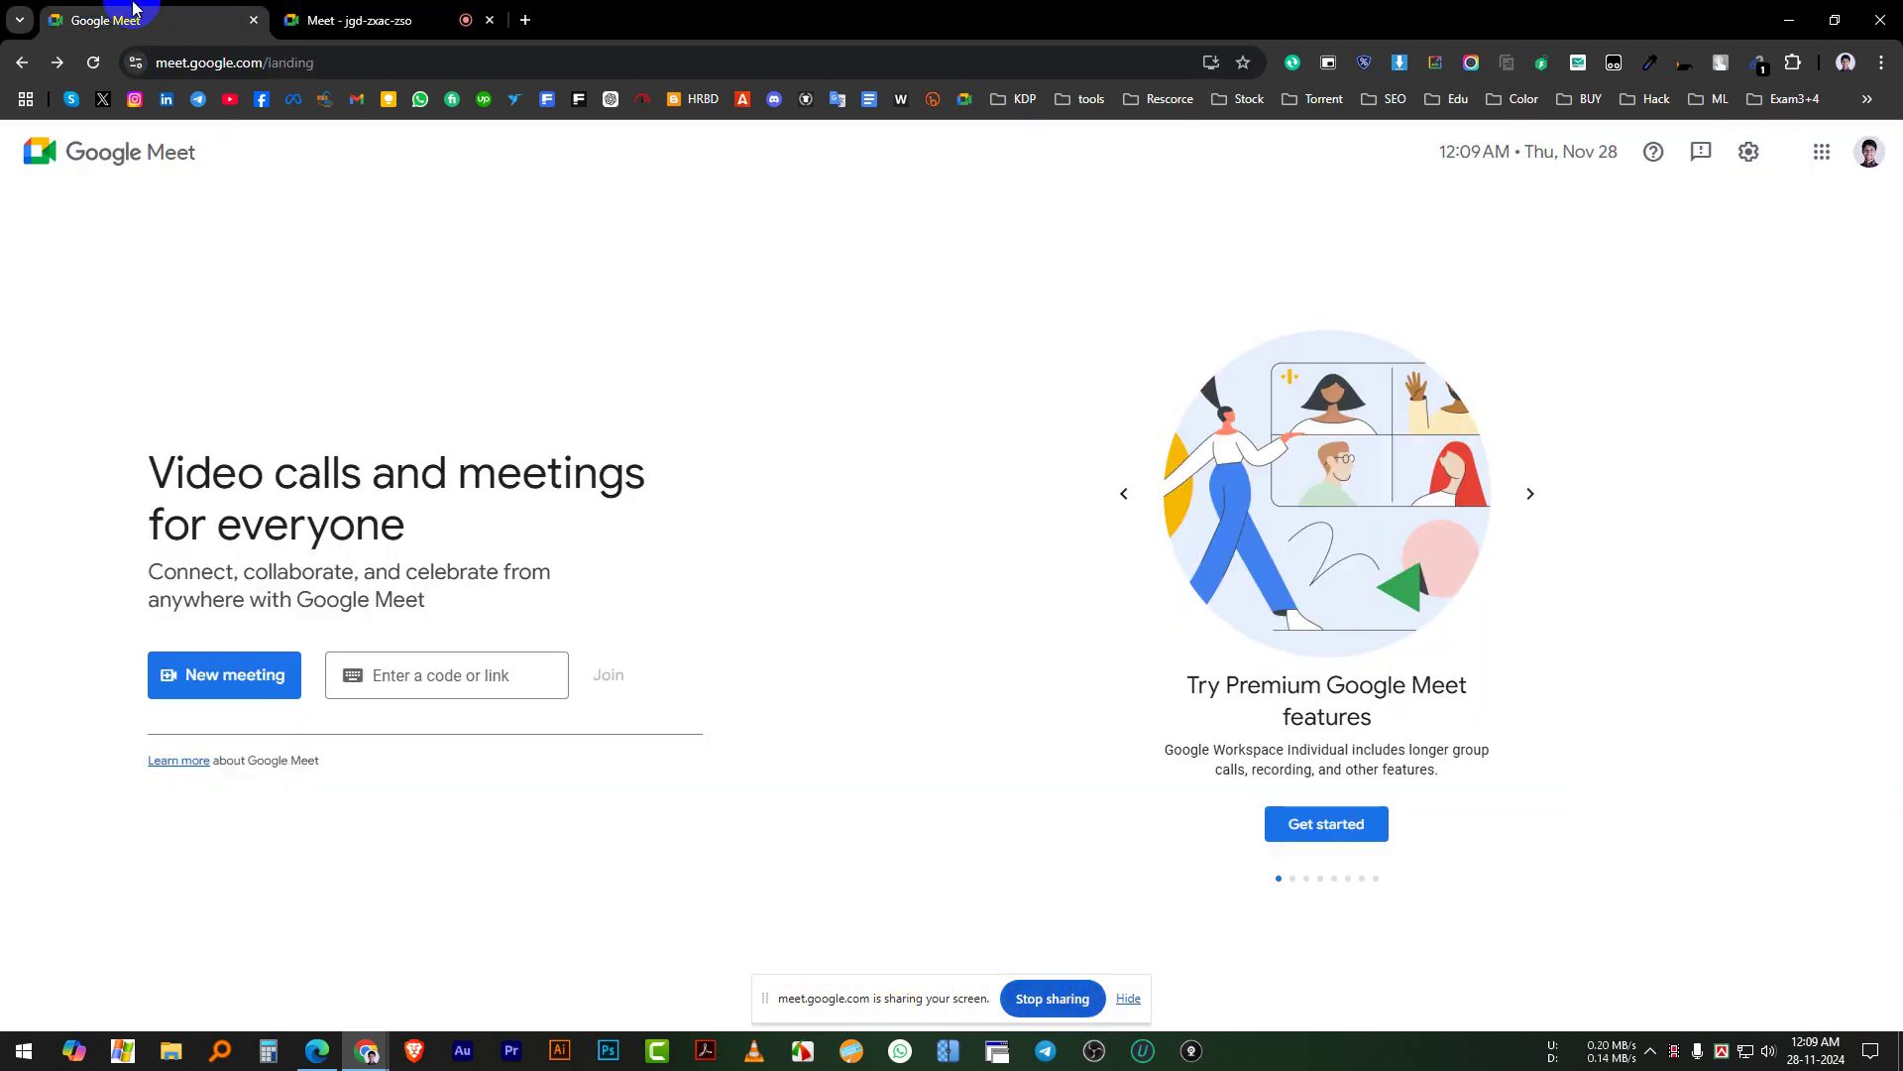
click(359, 20)
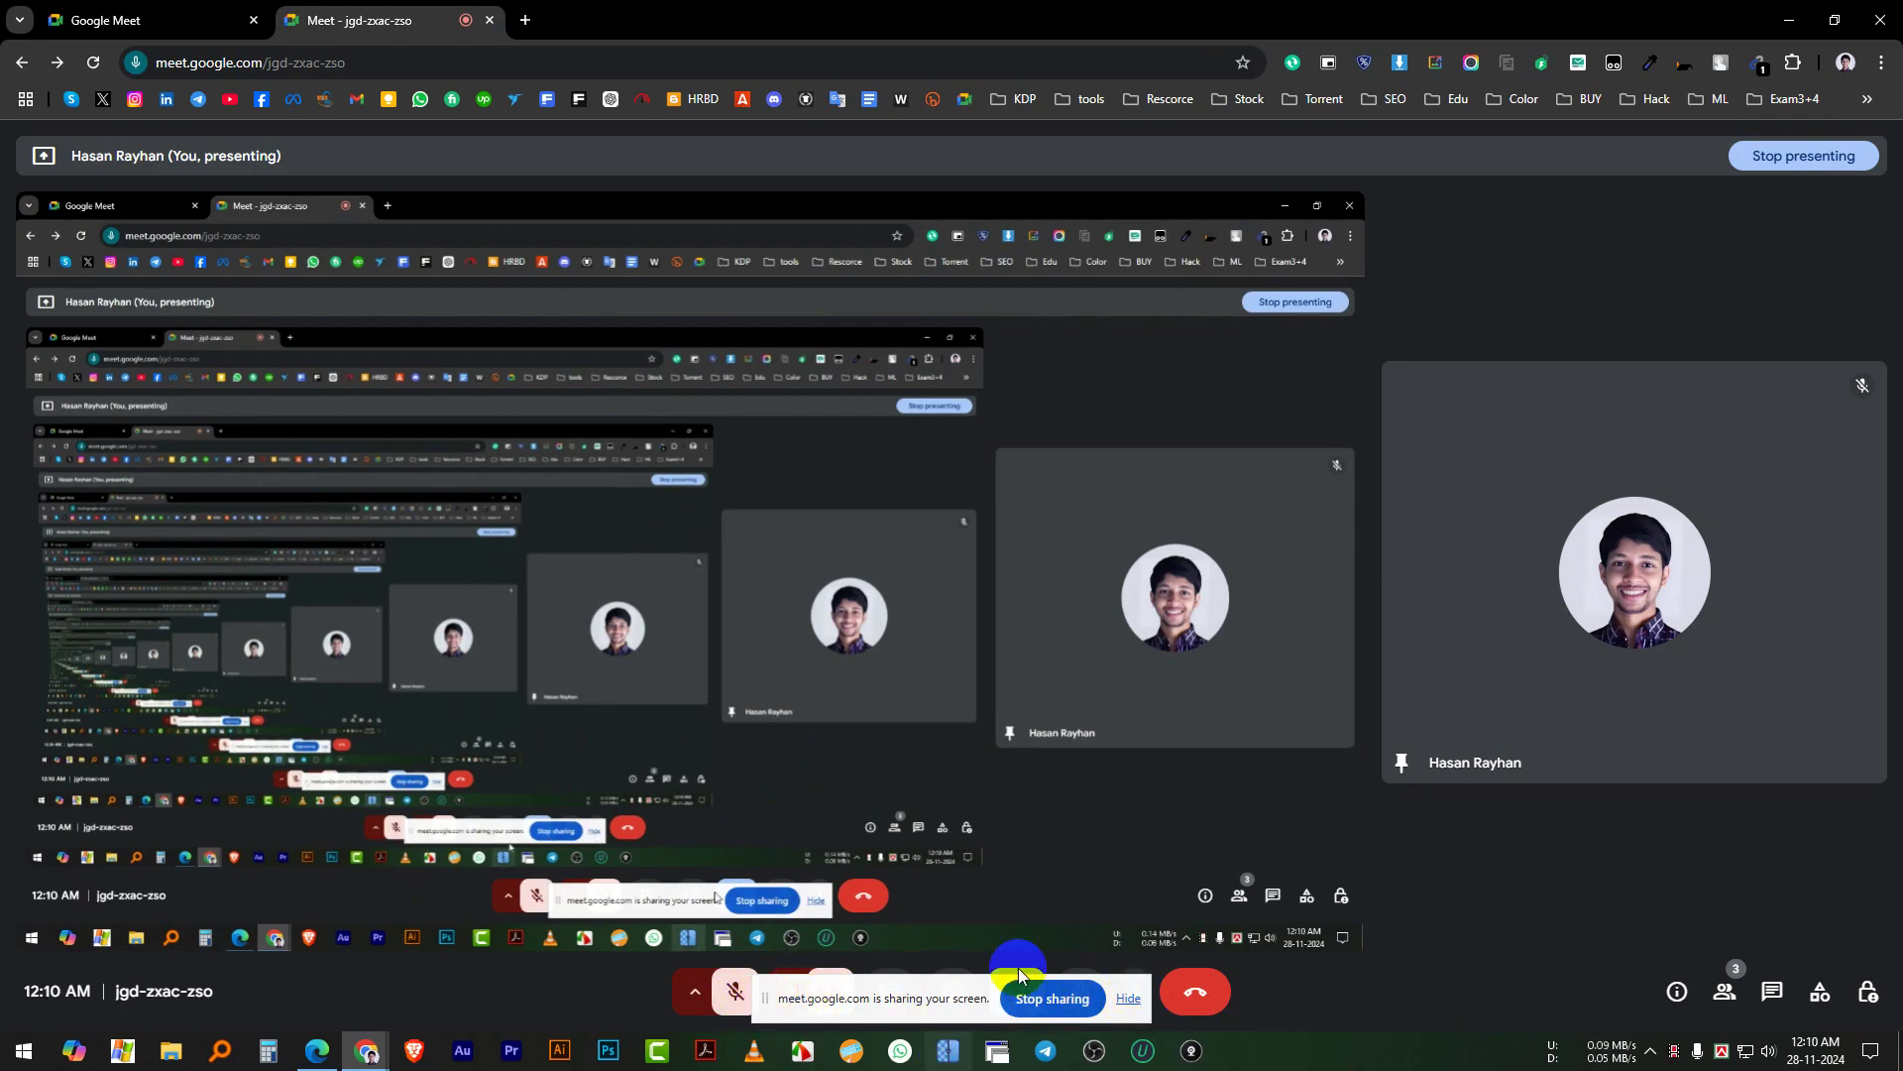
Step: Hide the screen-sharing notice and stop presenting the screen
click(1129, 1001)
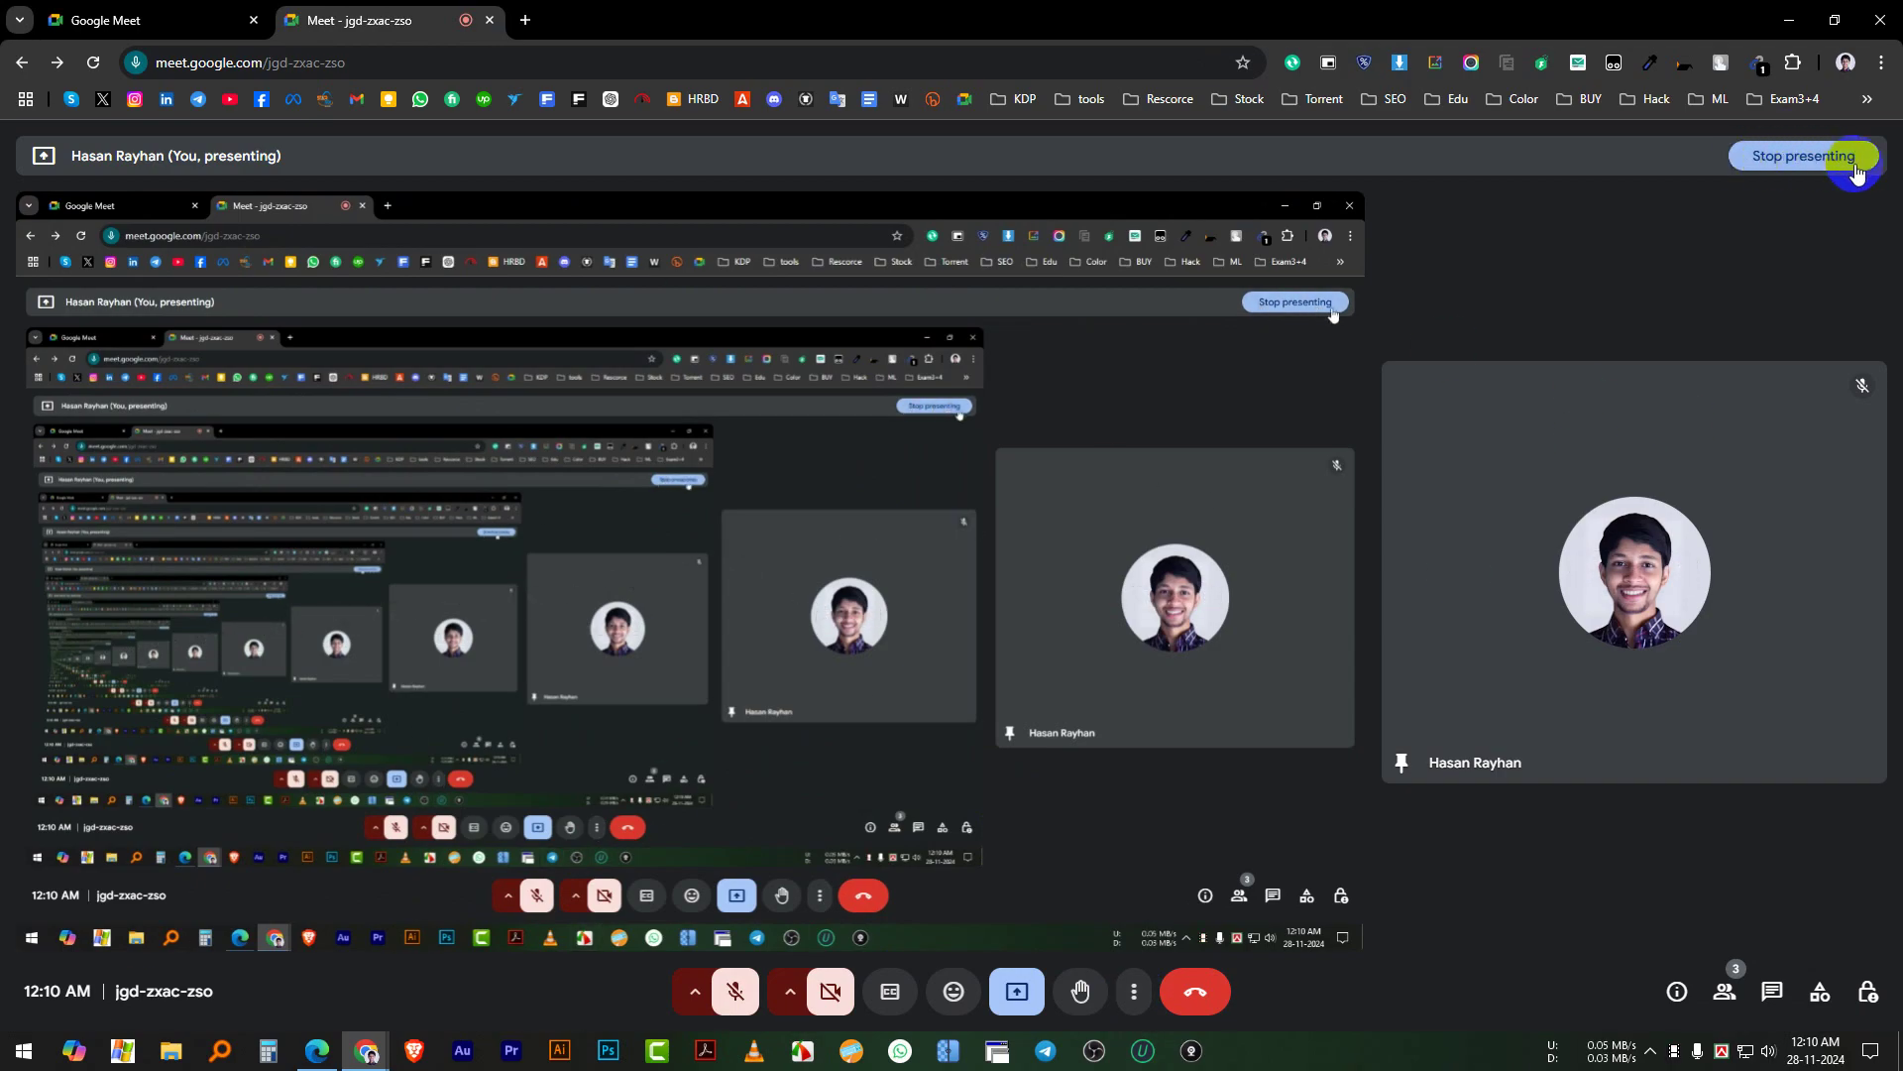
click(1802, 167)
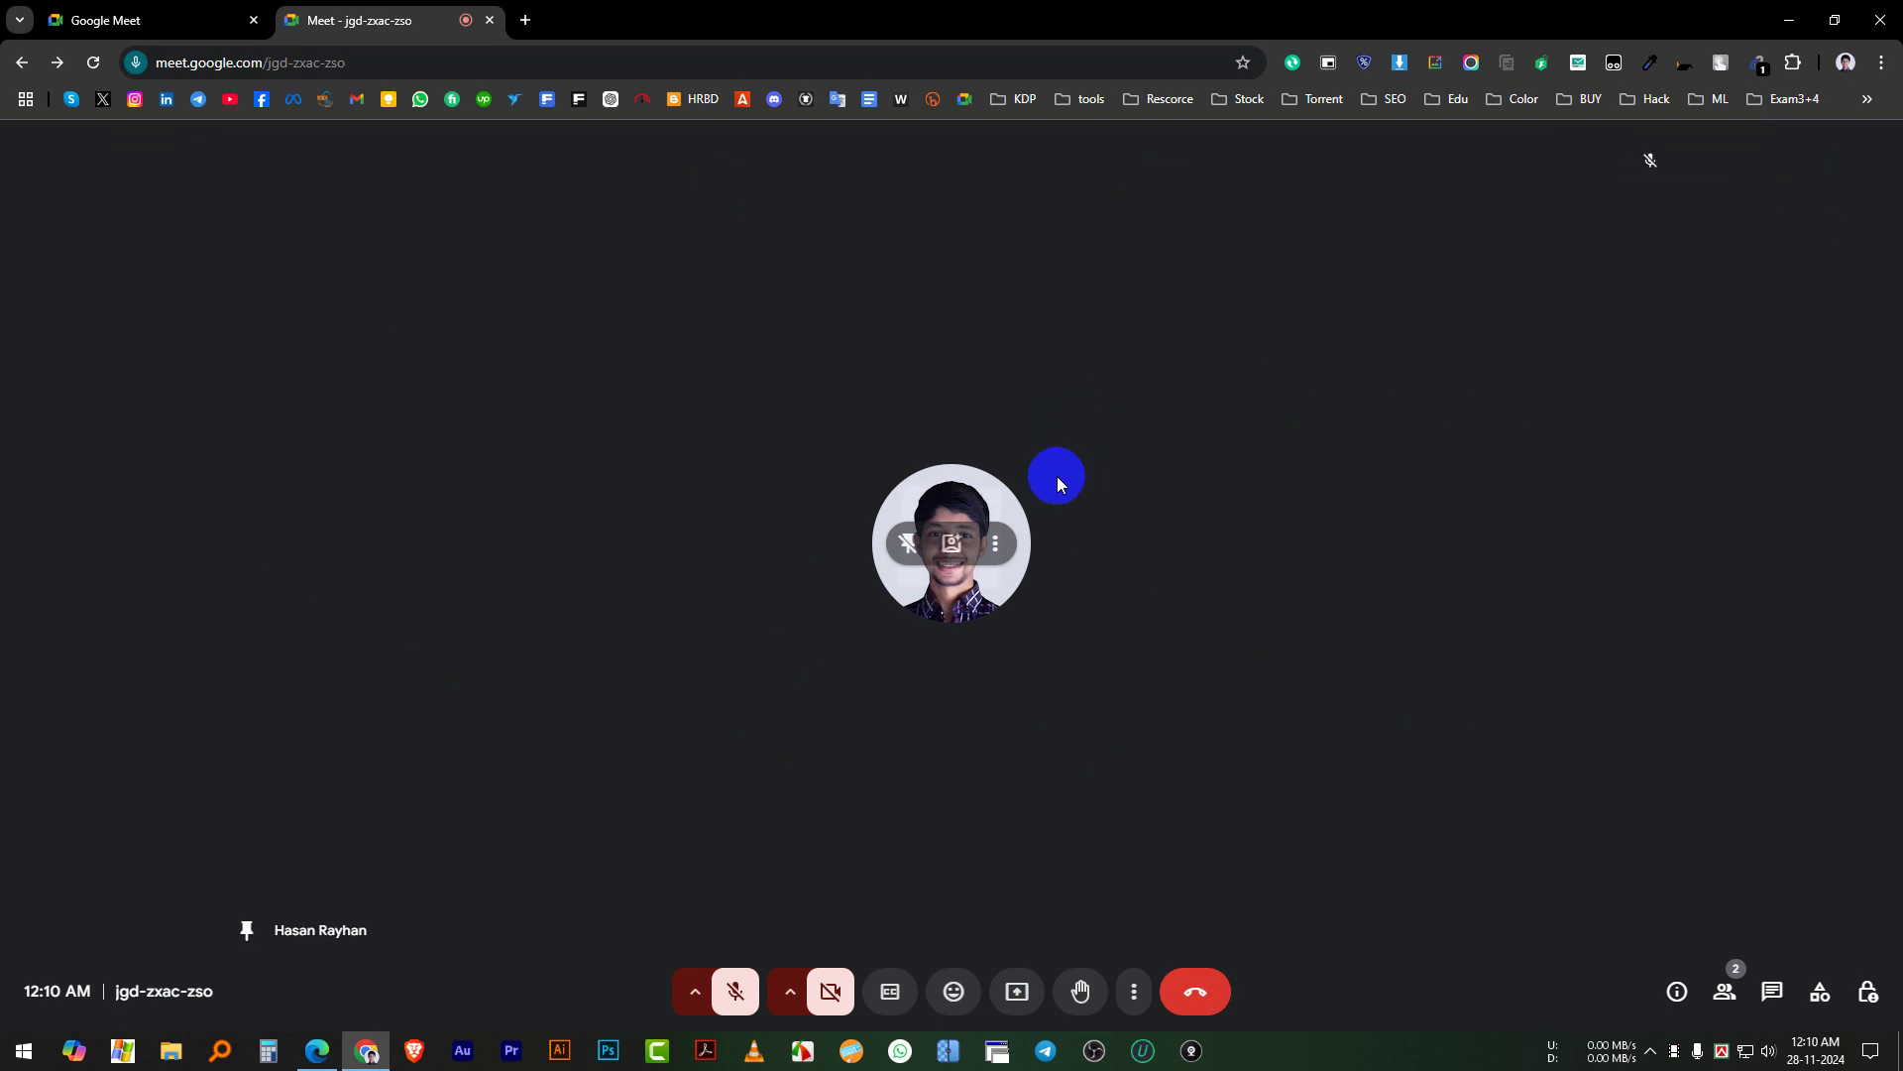
Step: Send clapping-hands and heart reactions to the meeting and hide the reaction choices
click(953, 993)
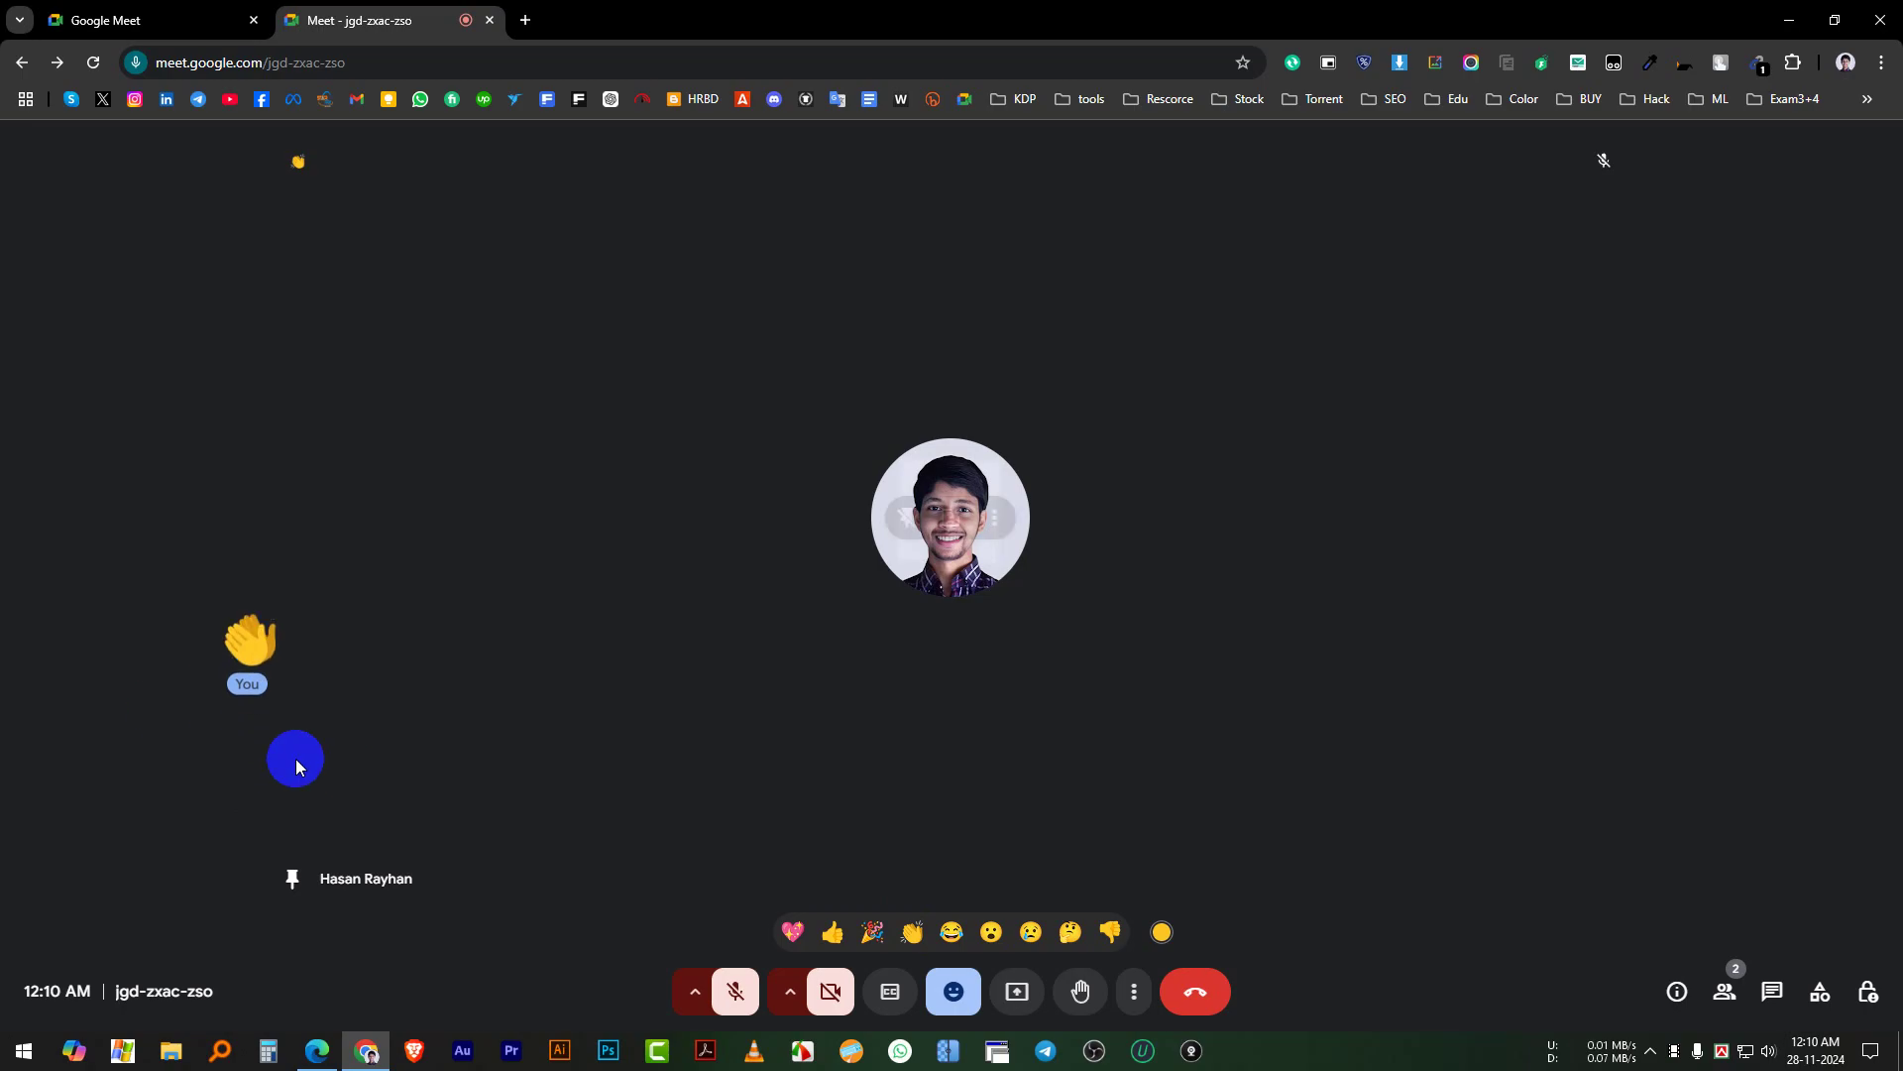
click(798, 934)
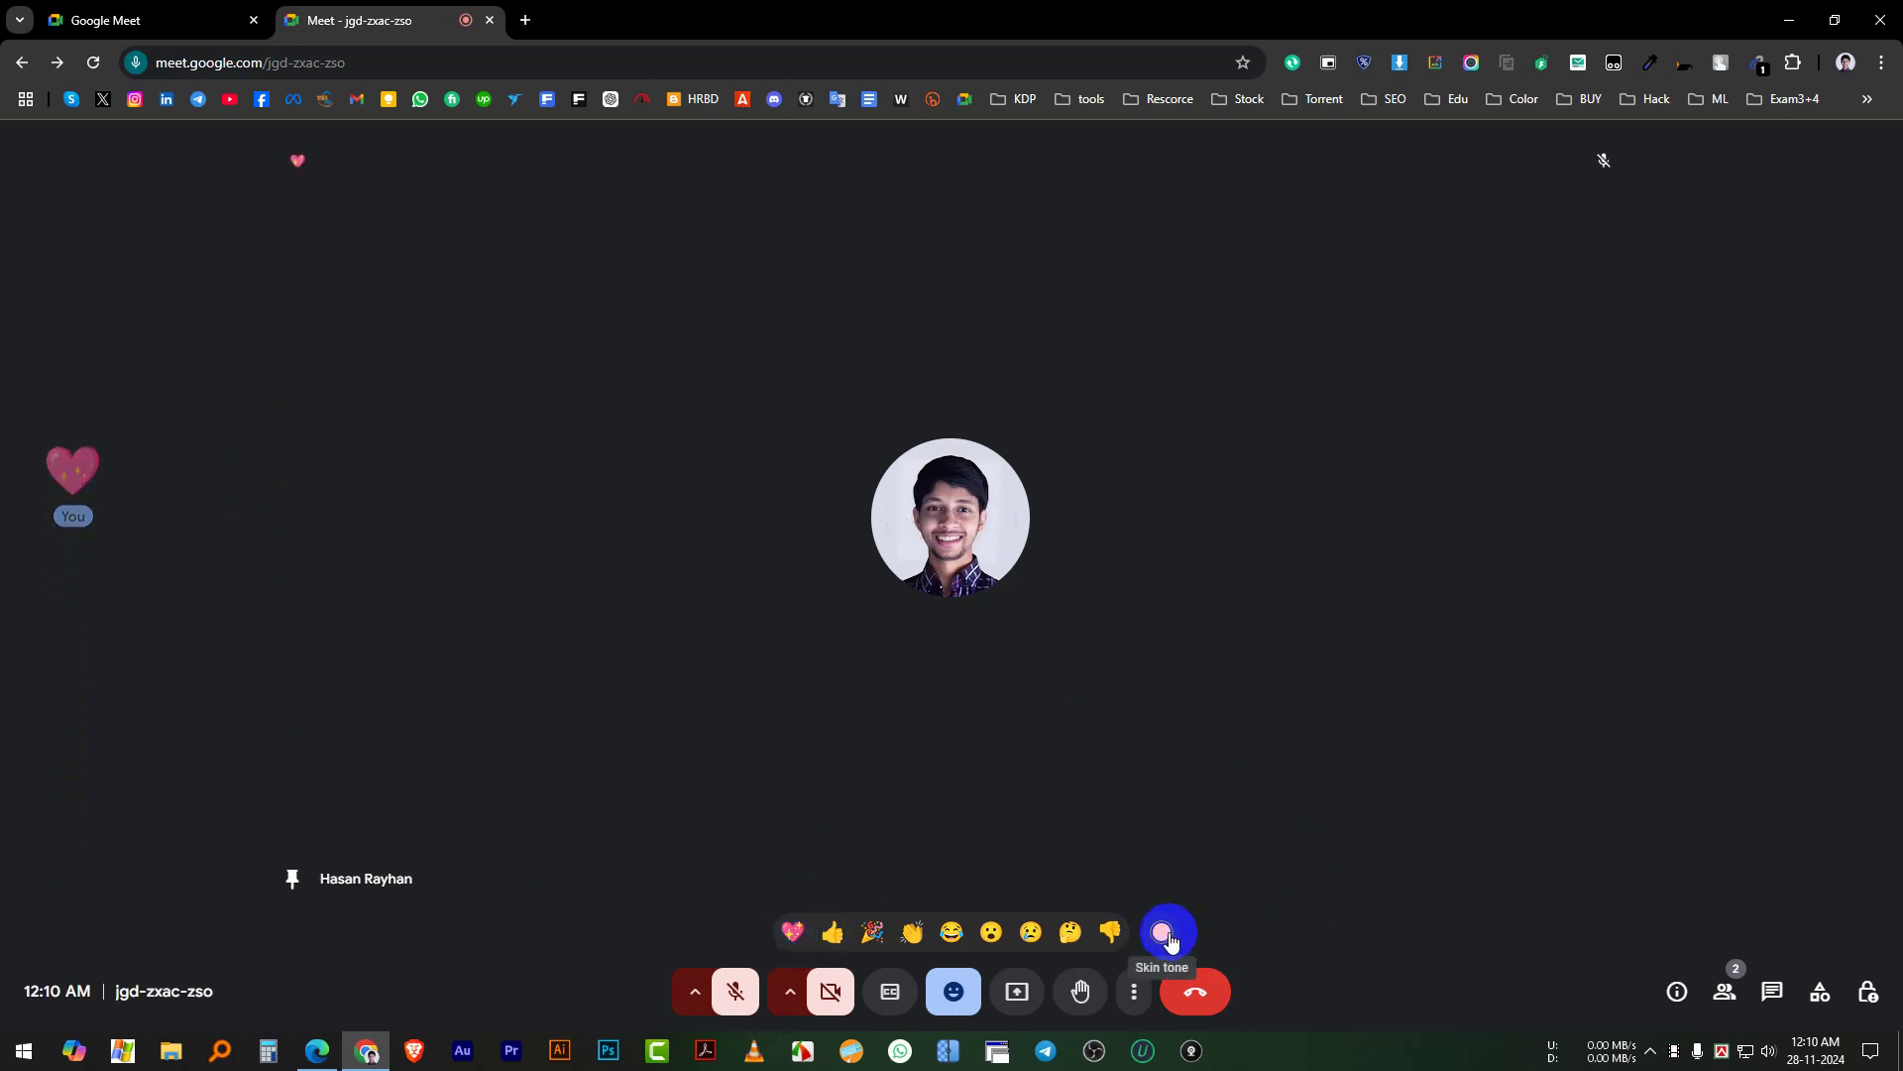
click(954, 991)
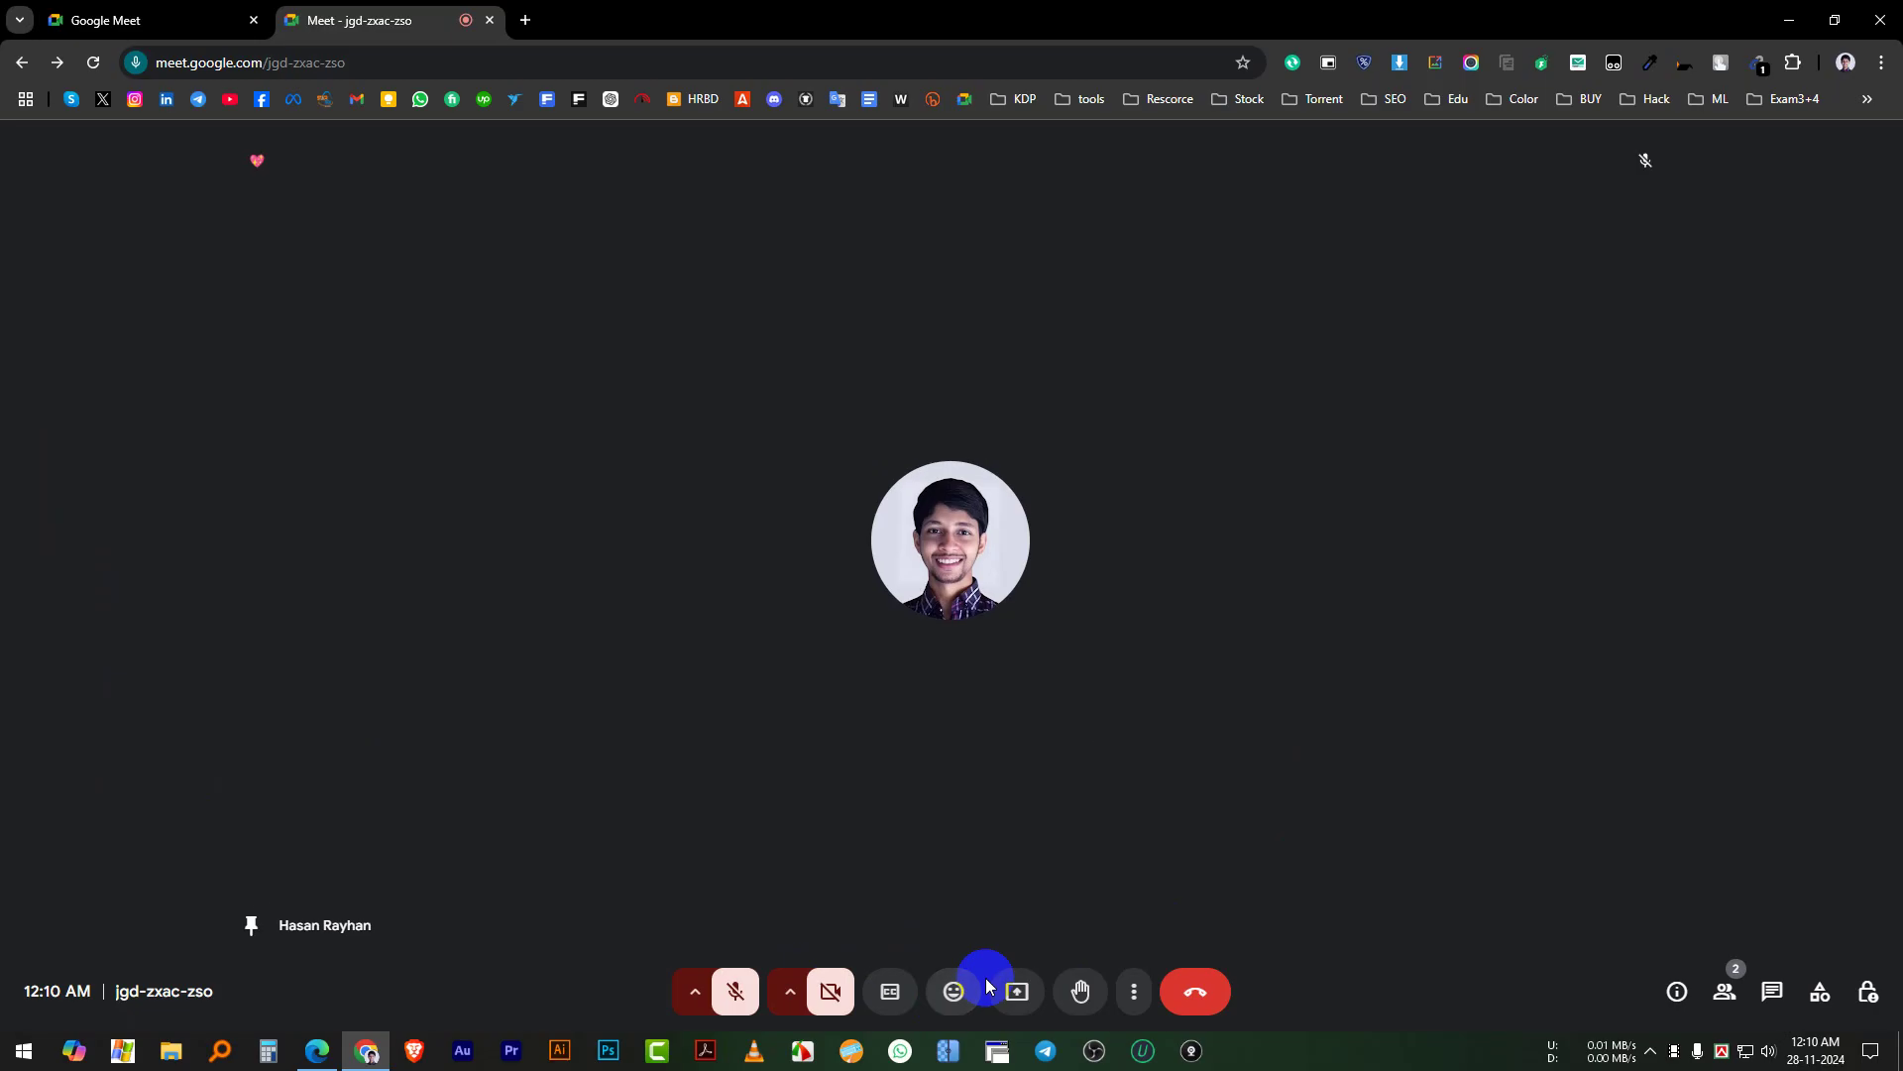
Step: Turn on live captions and set the language of the meeting to Bengali (Bangladesh) in the caption settings
click(891, 991)
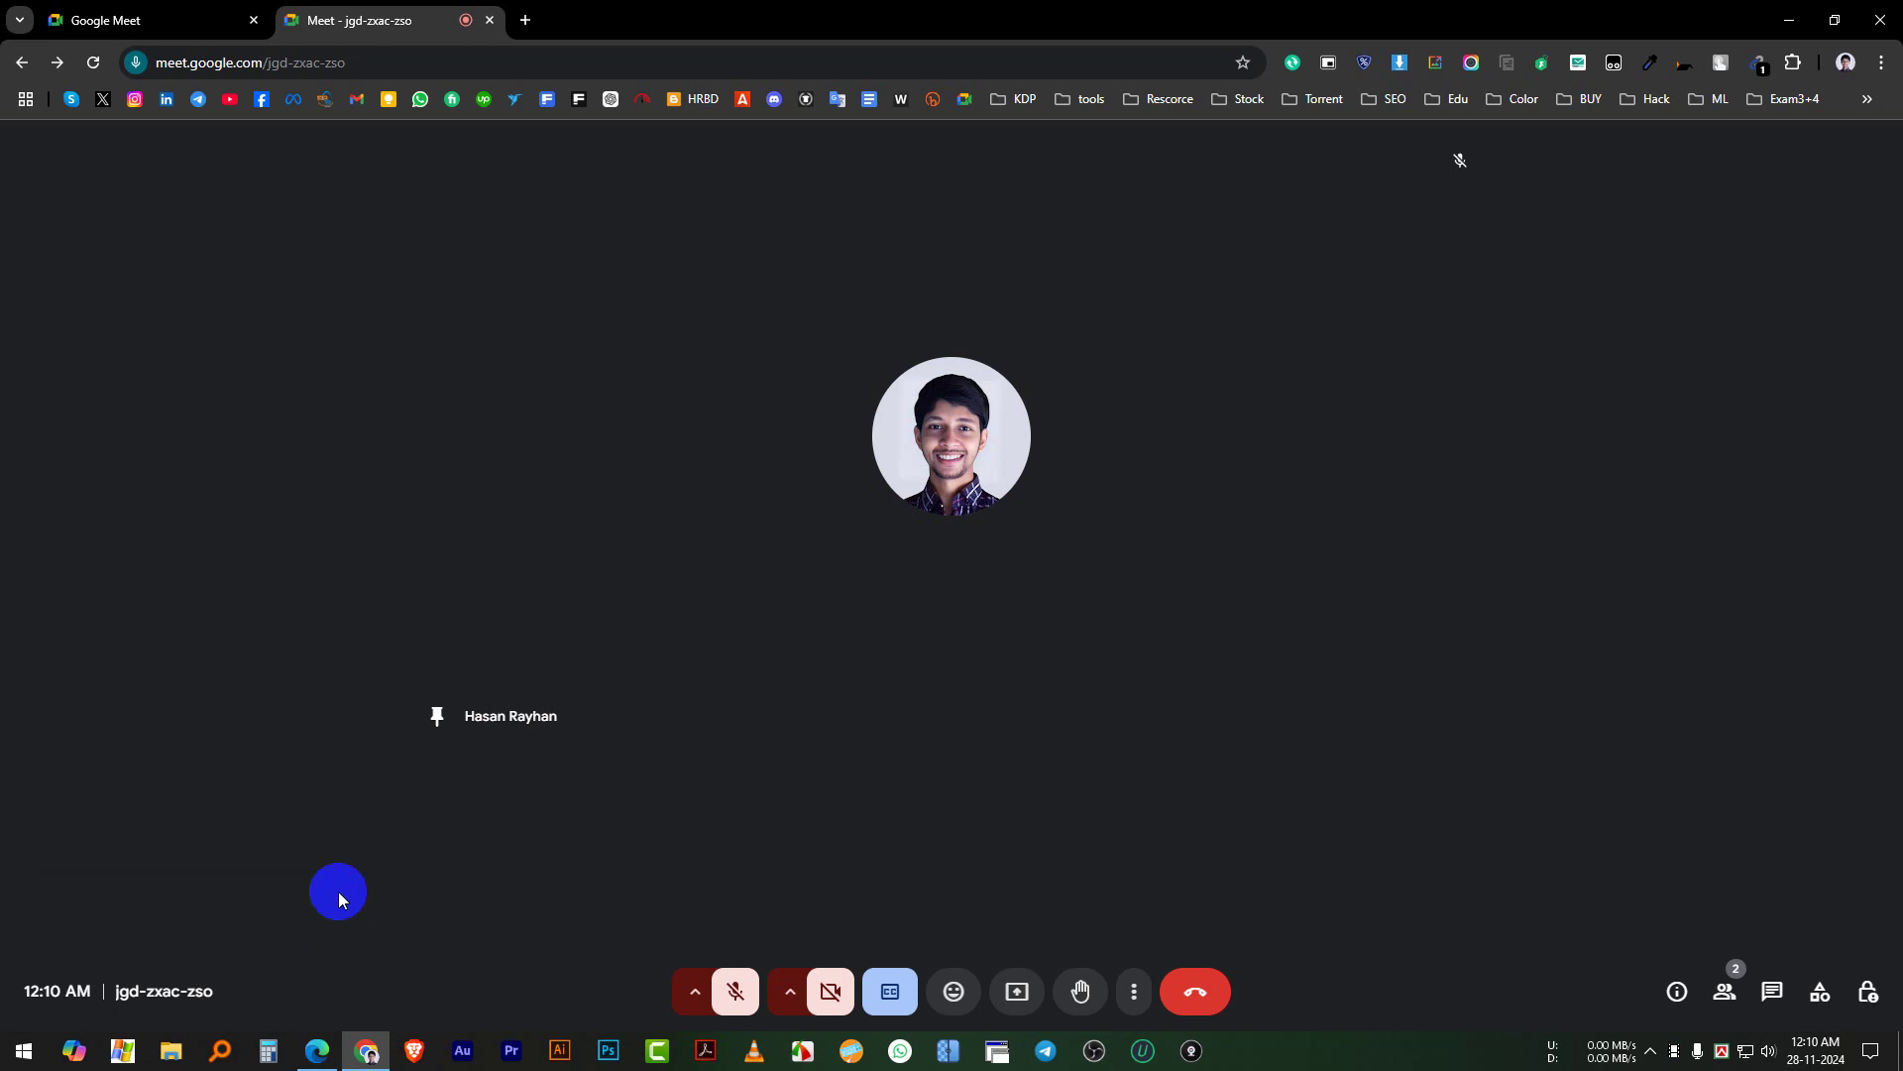
click(597, 967)
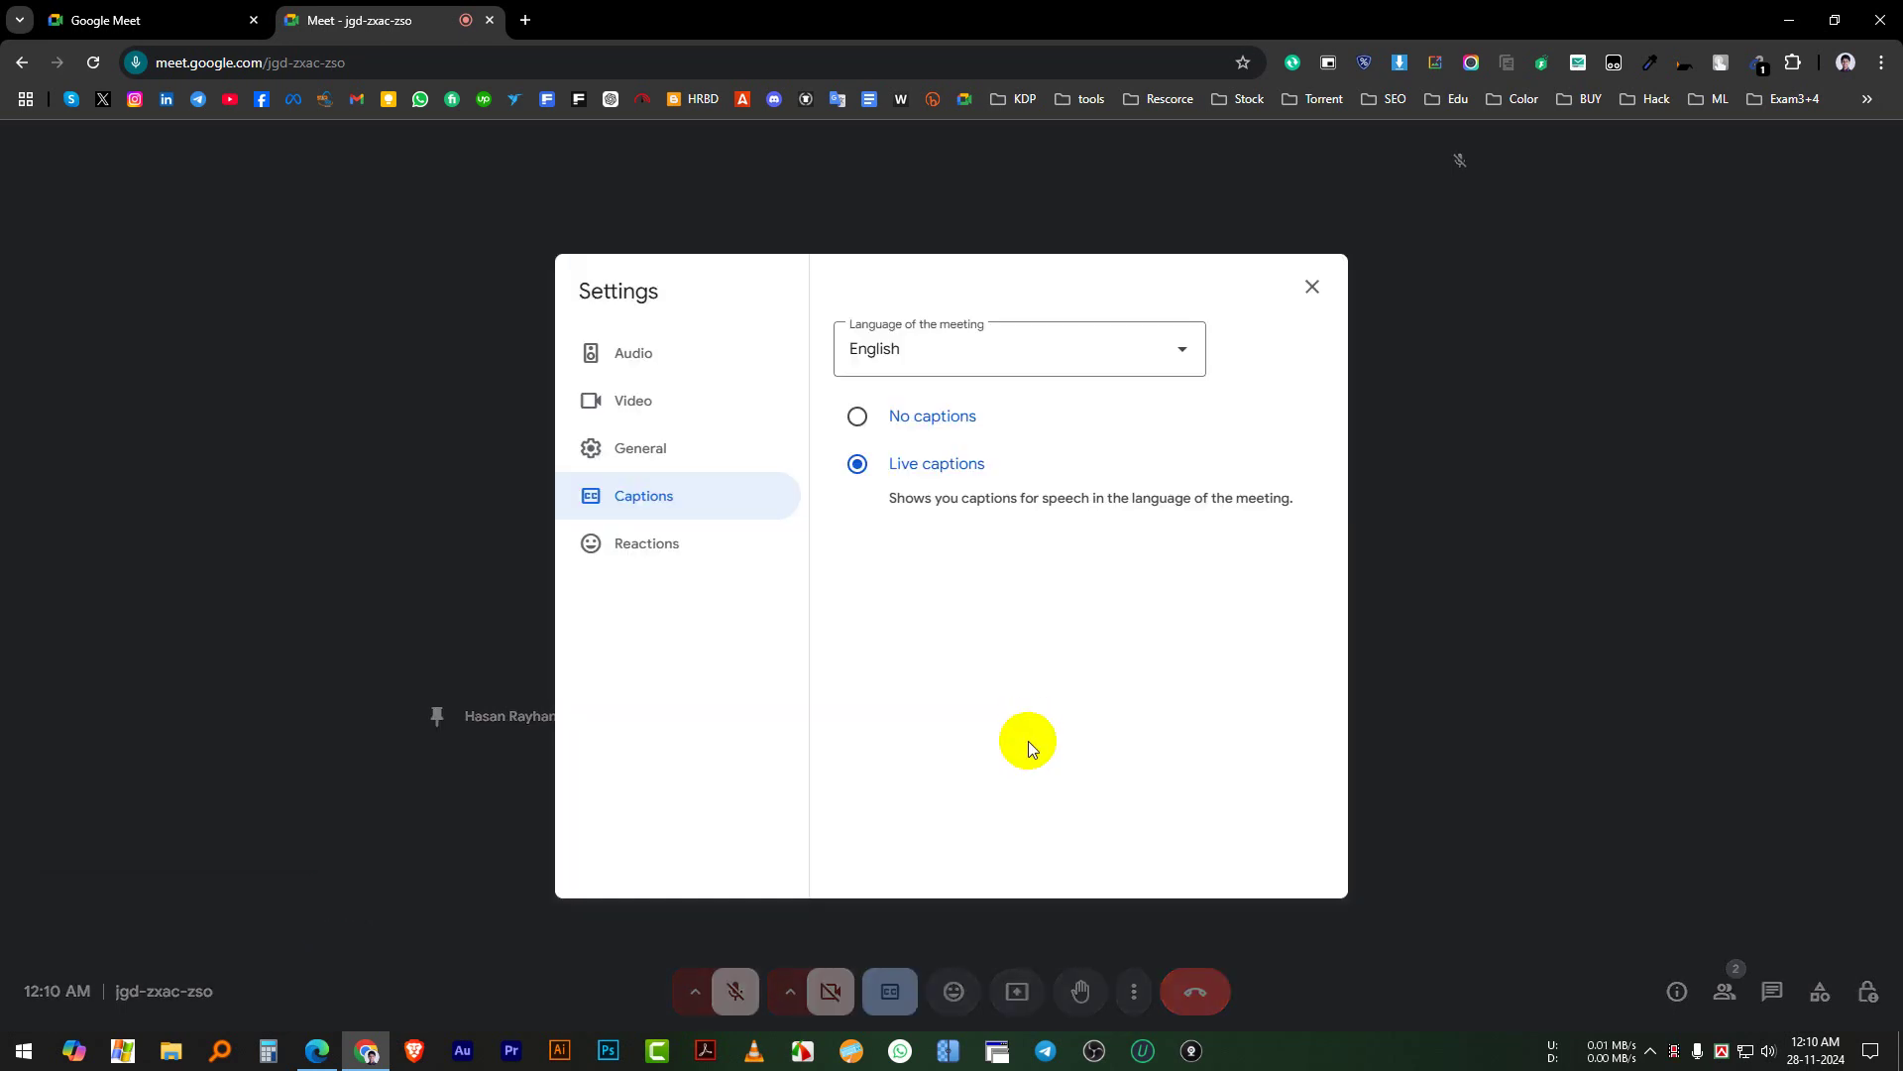
click(1110, 351)
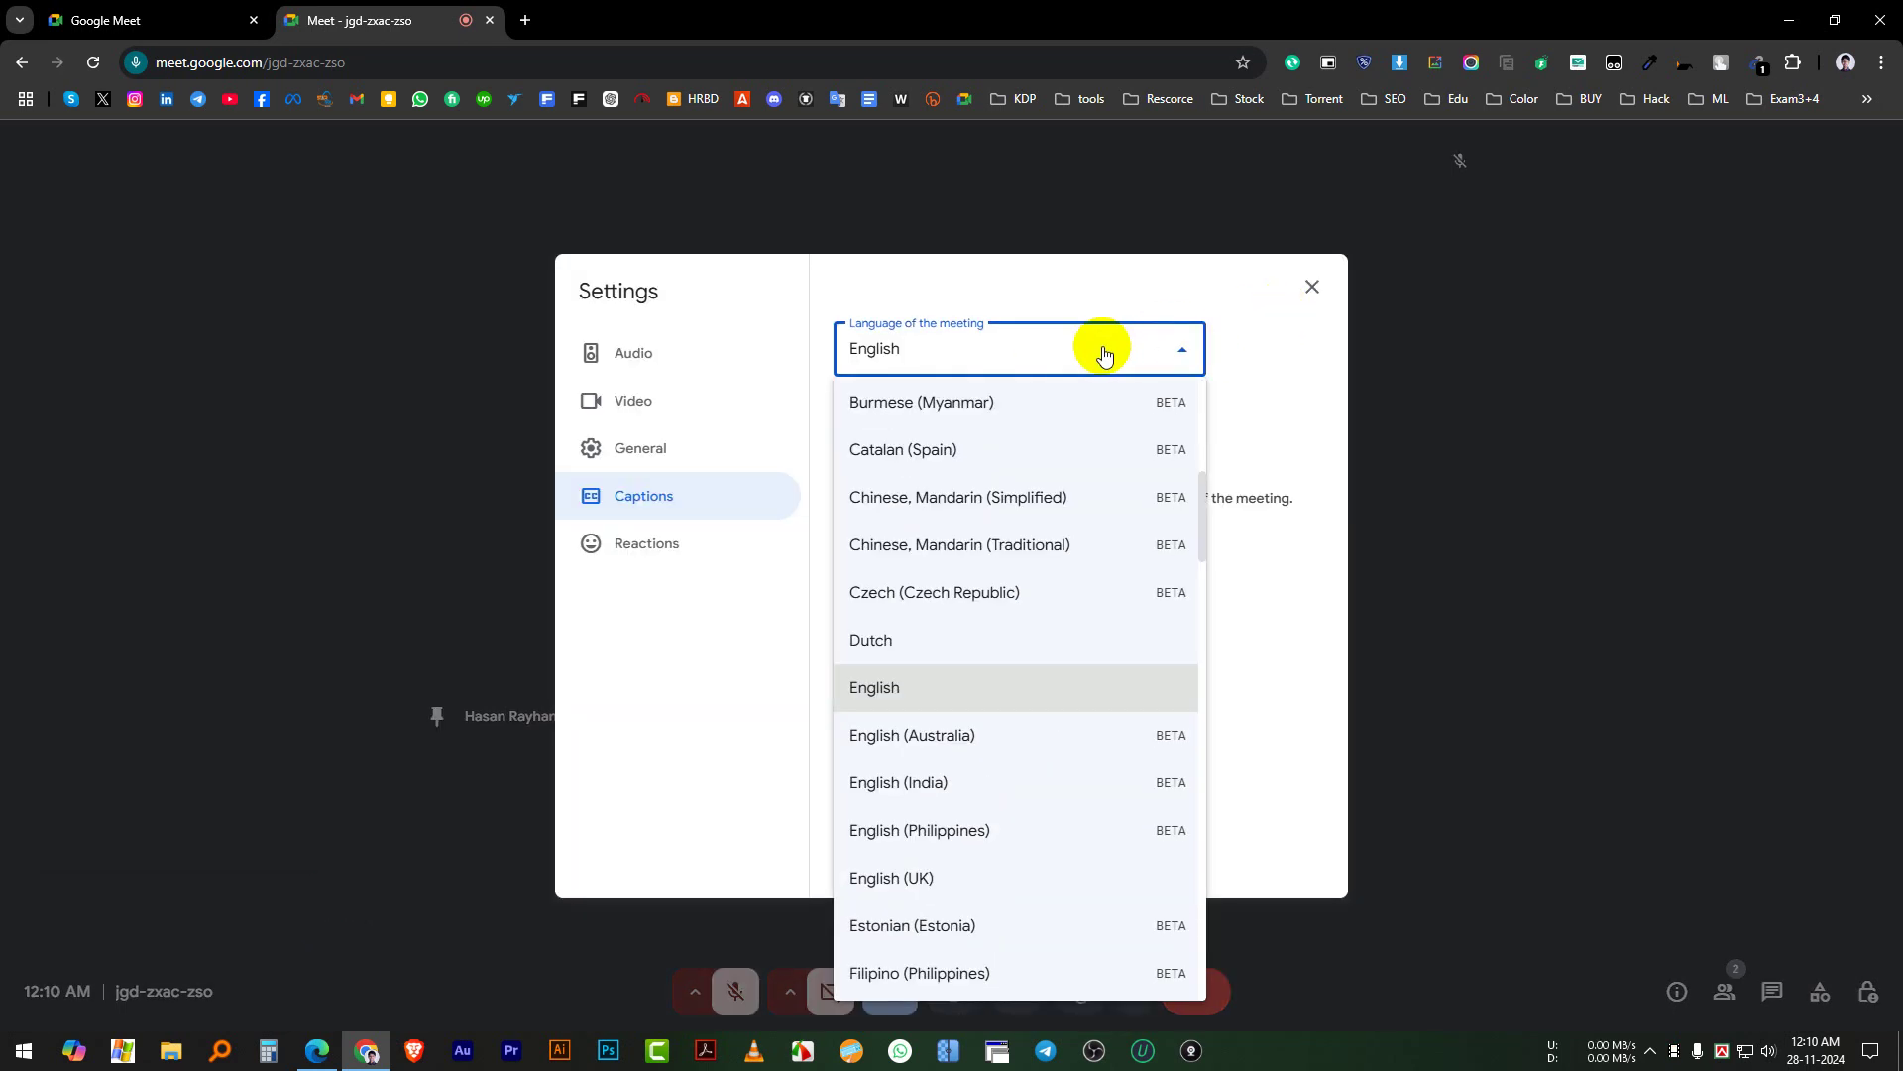
scroll(972, 762, down, 4)
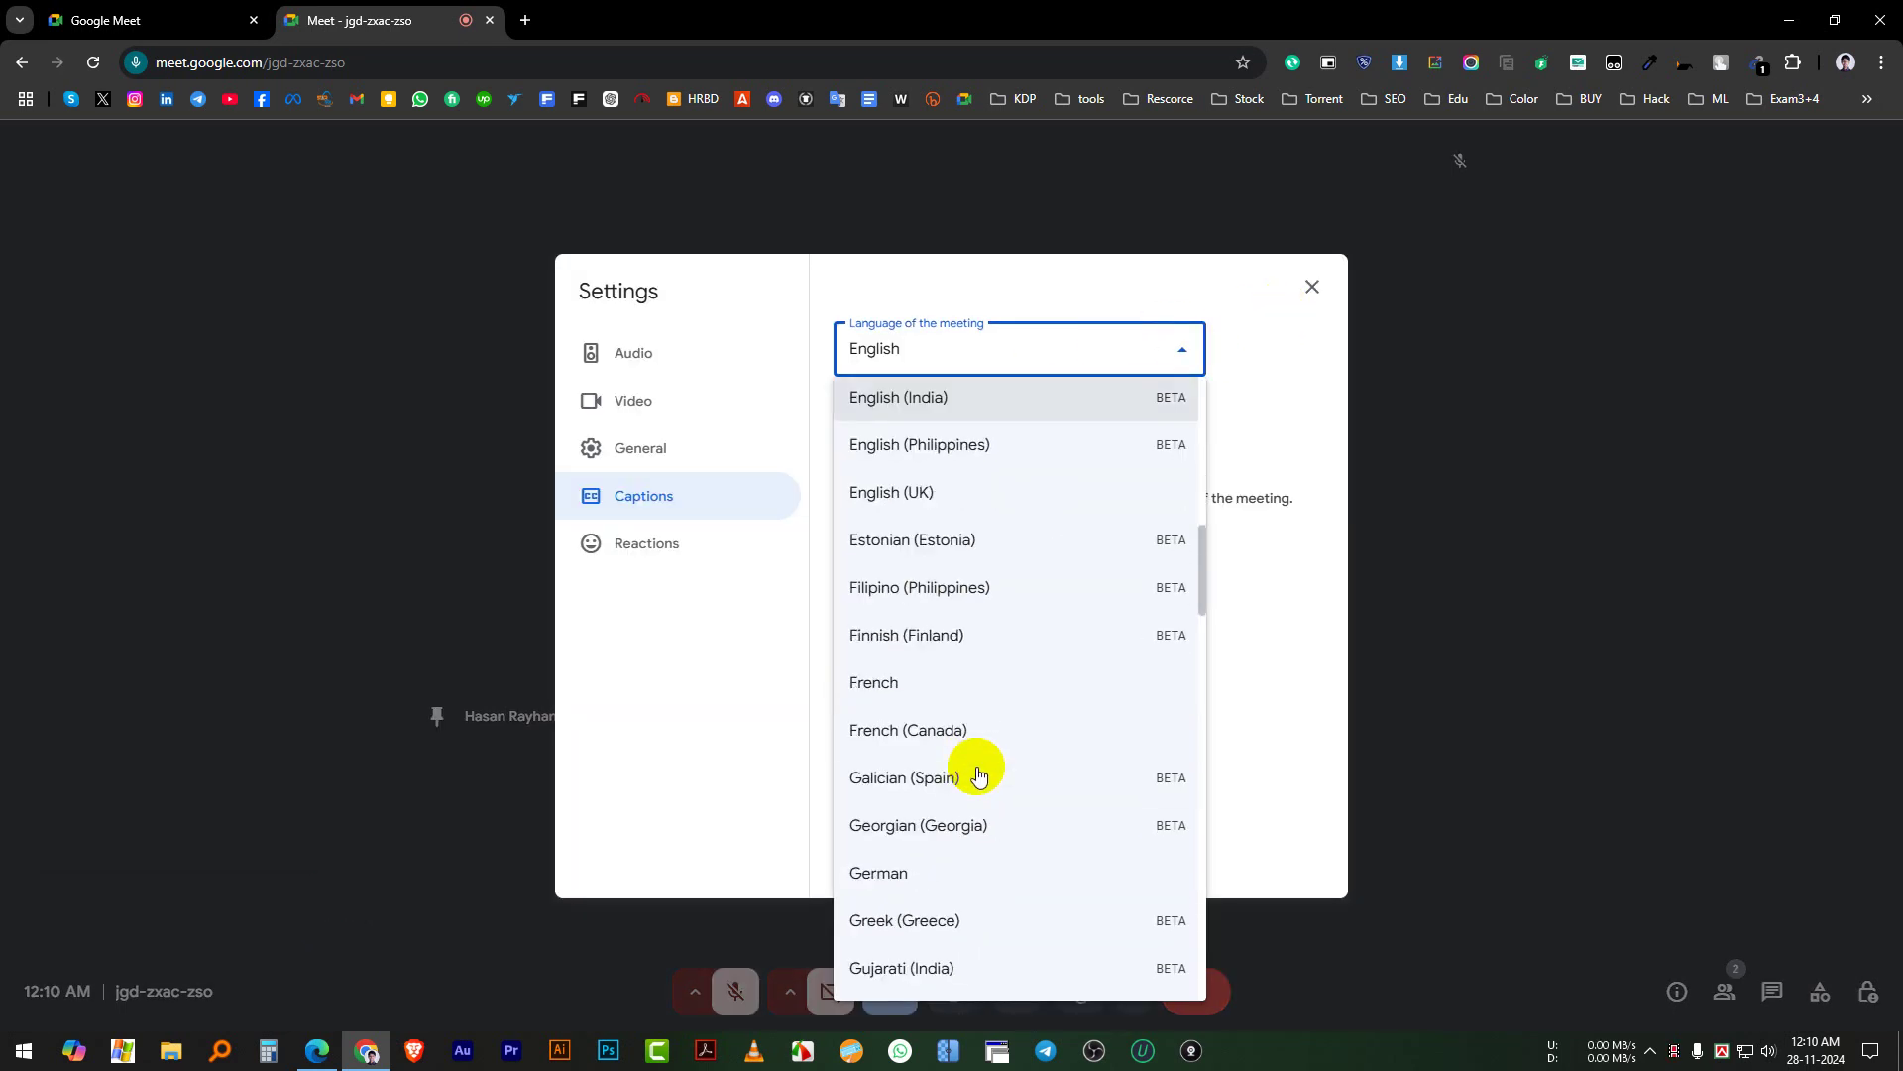
click(970, 354)
click(970, 354)
scroll(990, 595, down, 8)
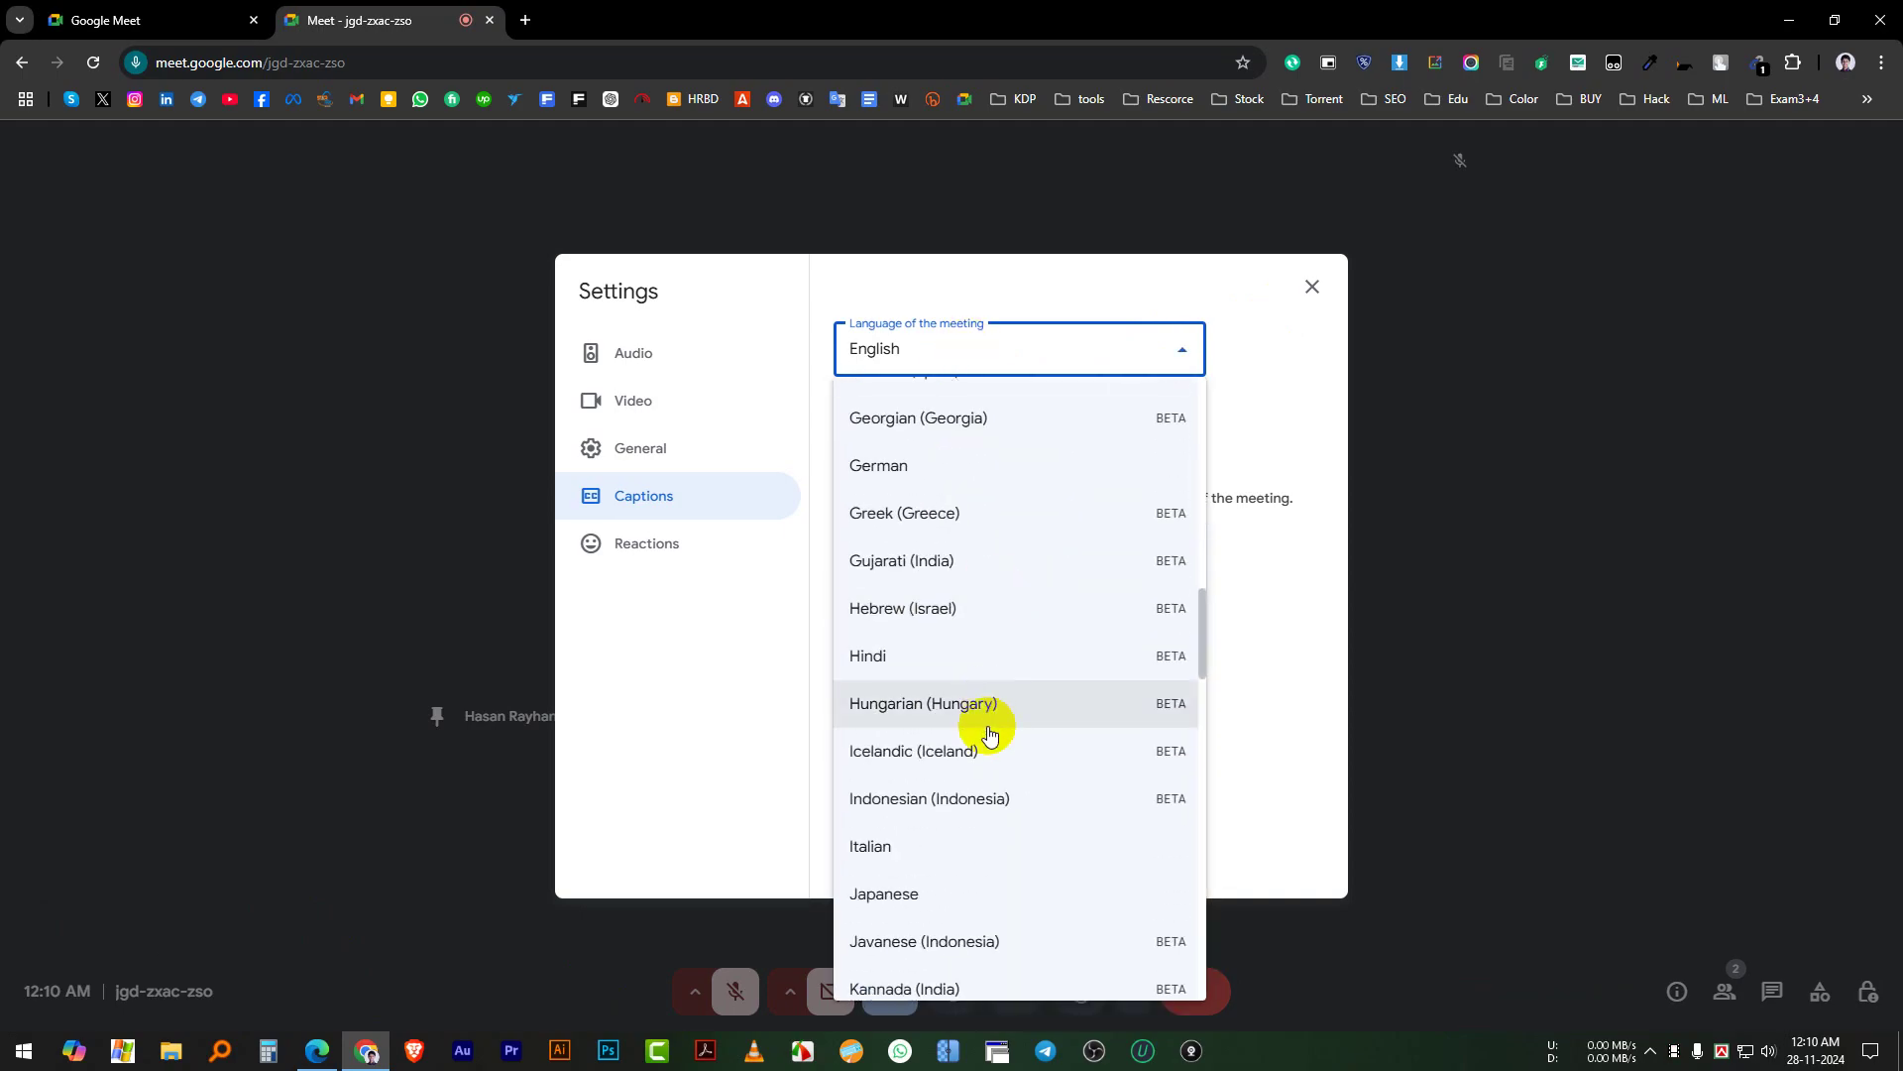
scroll(984, 734, up, 20)
scroll(984, 733, up, 3)
scroll(982, 730, down, 7)
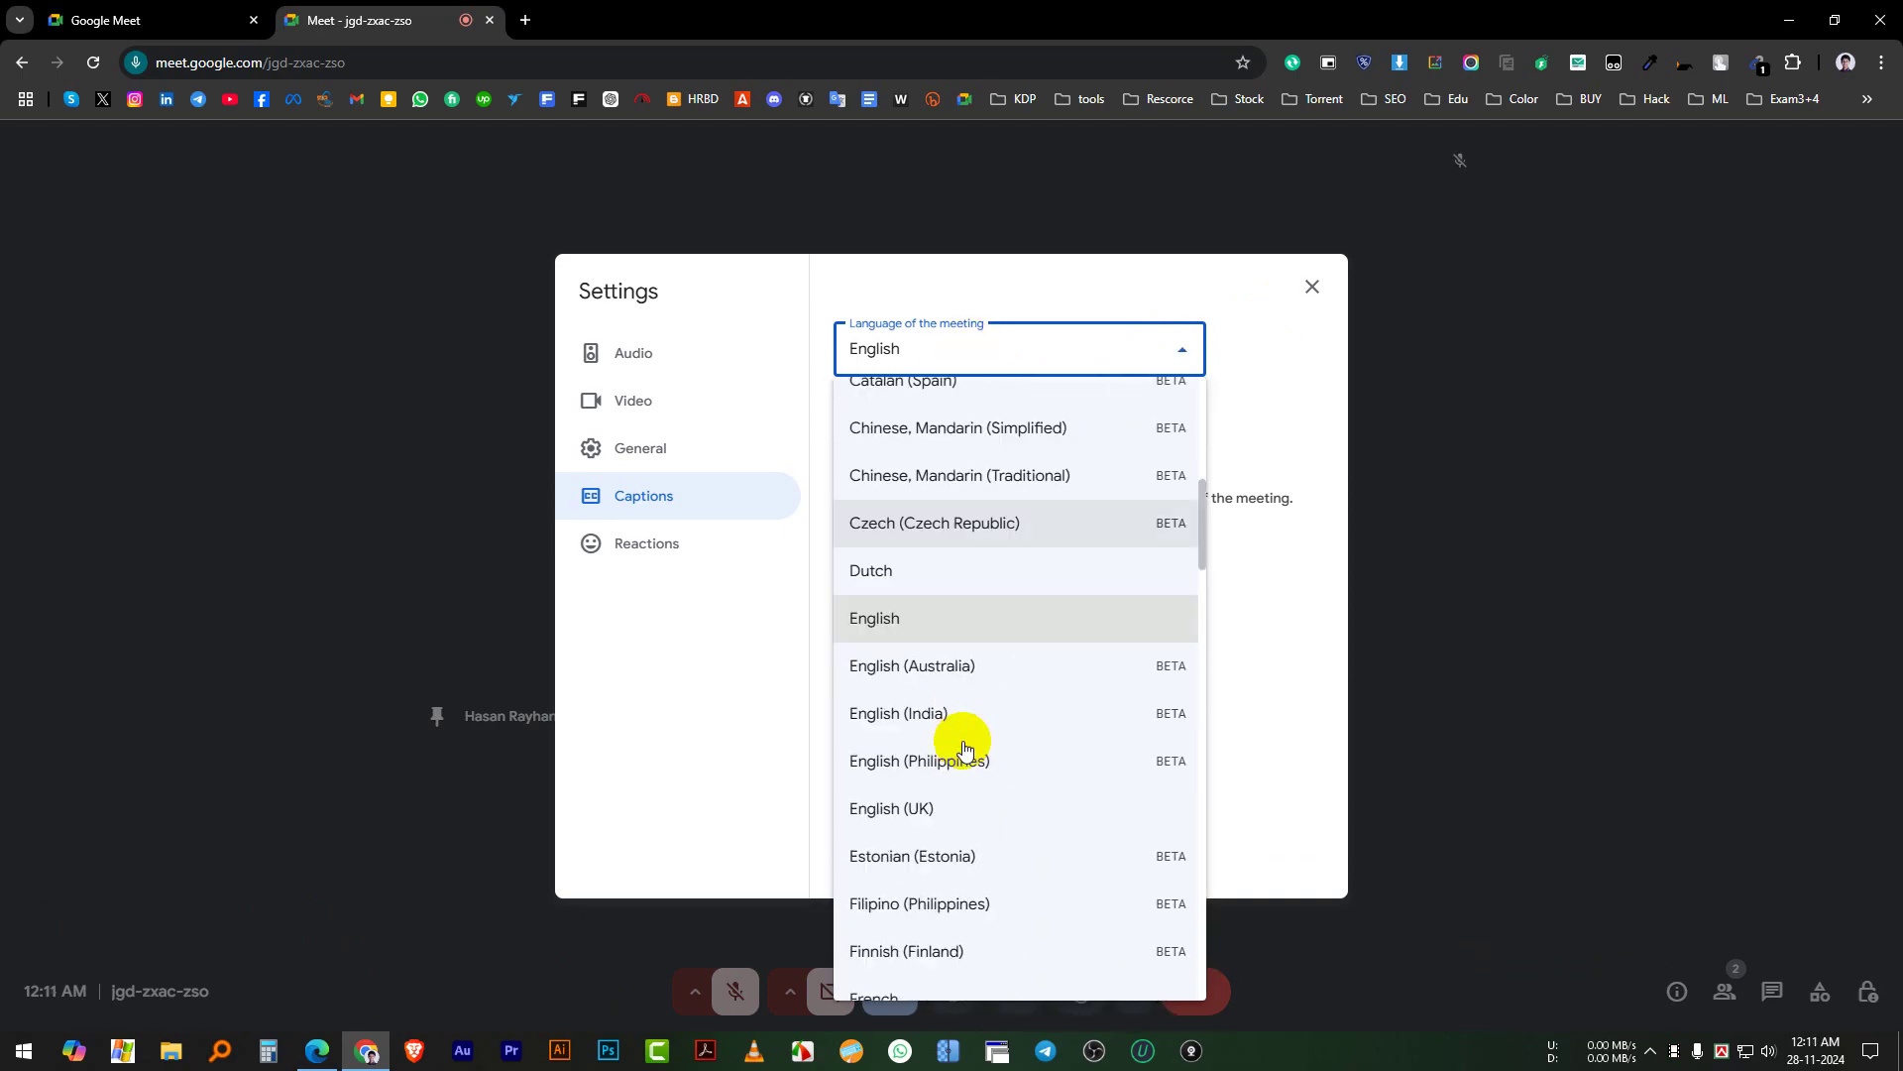
scroll(966, 744, up, 4)
scroll(963, 741, up, 3)
scroll(957, 778, down, 2)
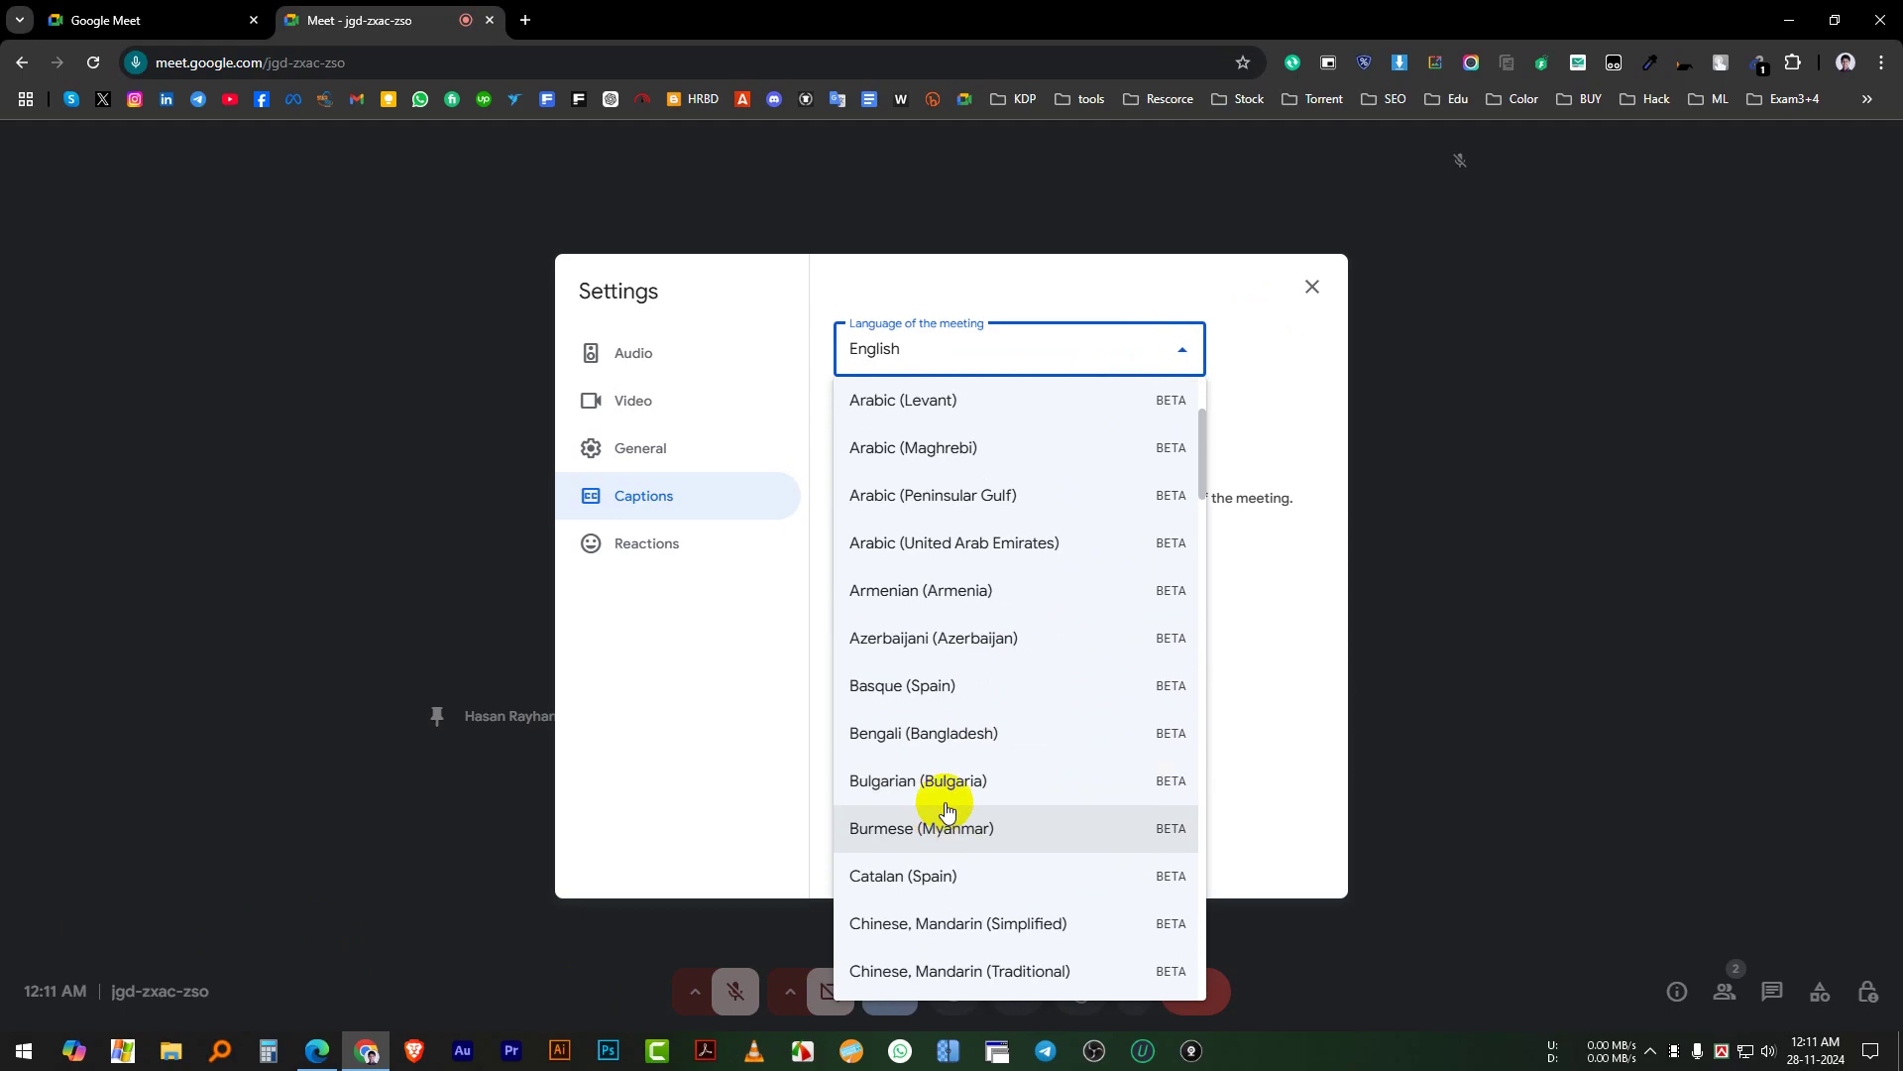
click(1009, 734)
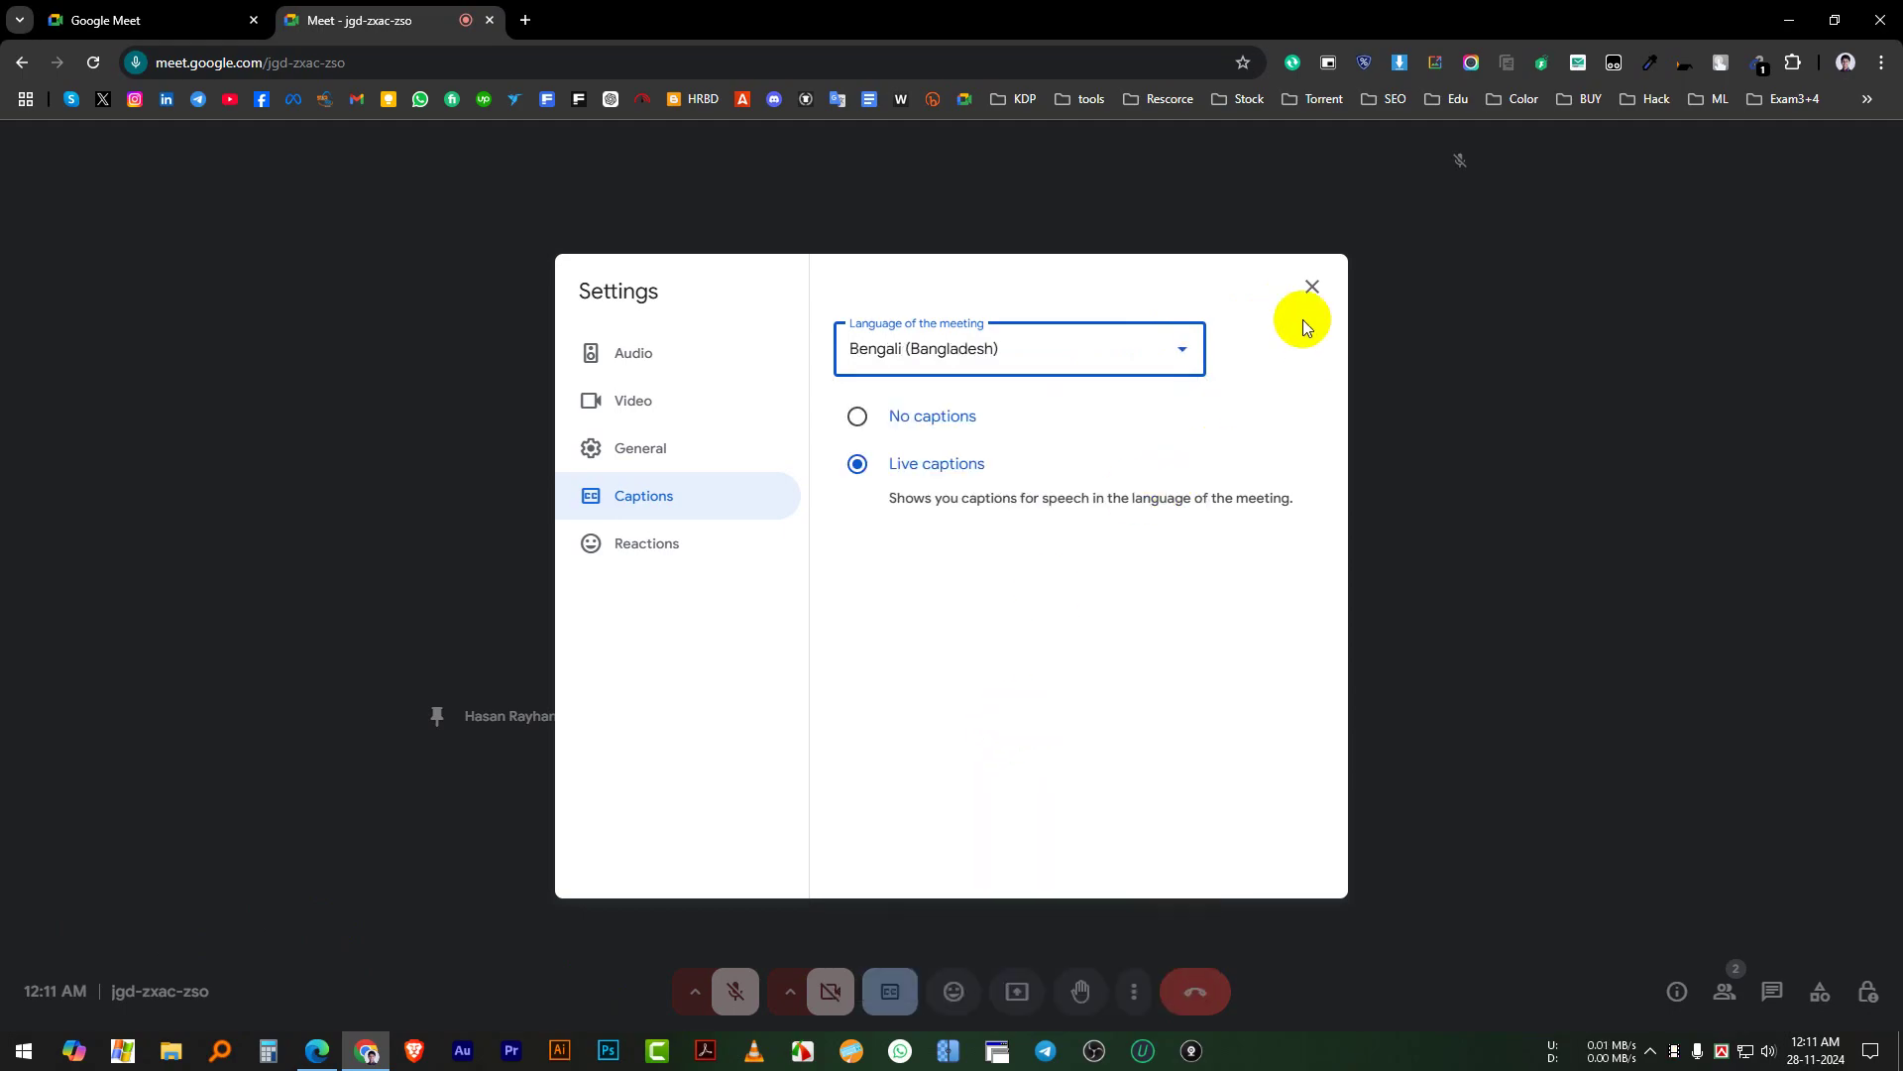
click(1313, 287)
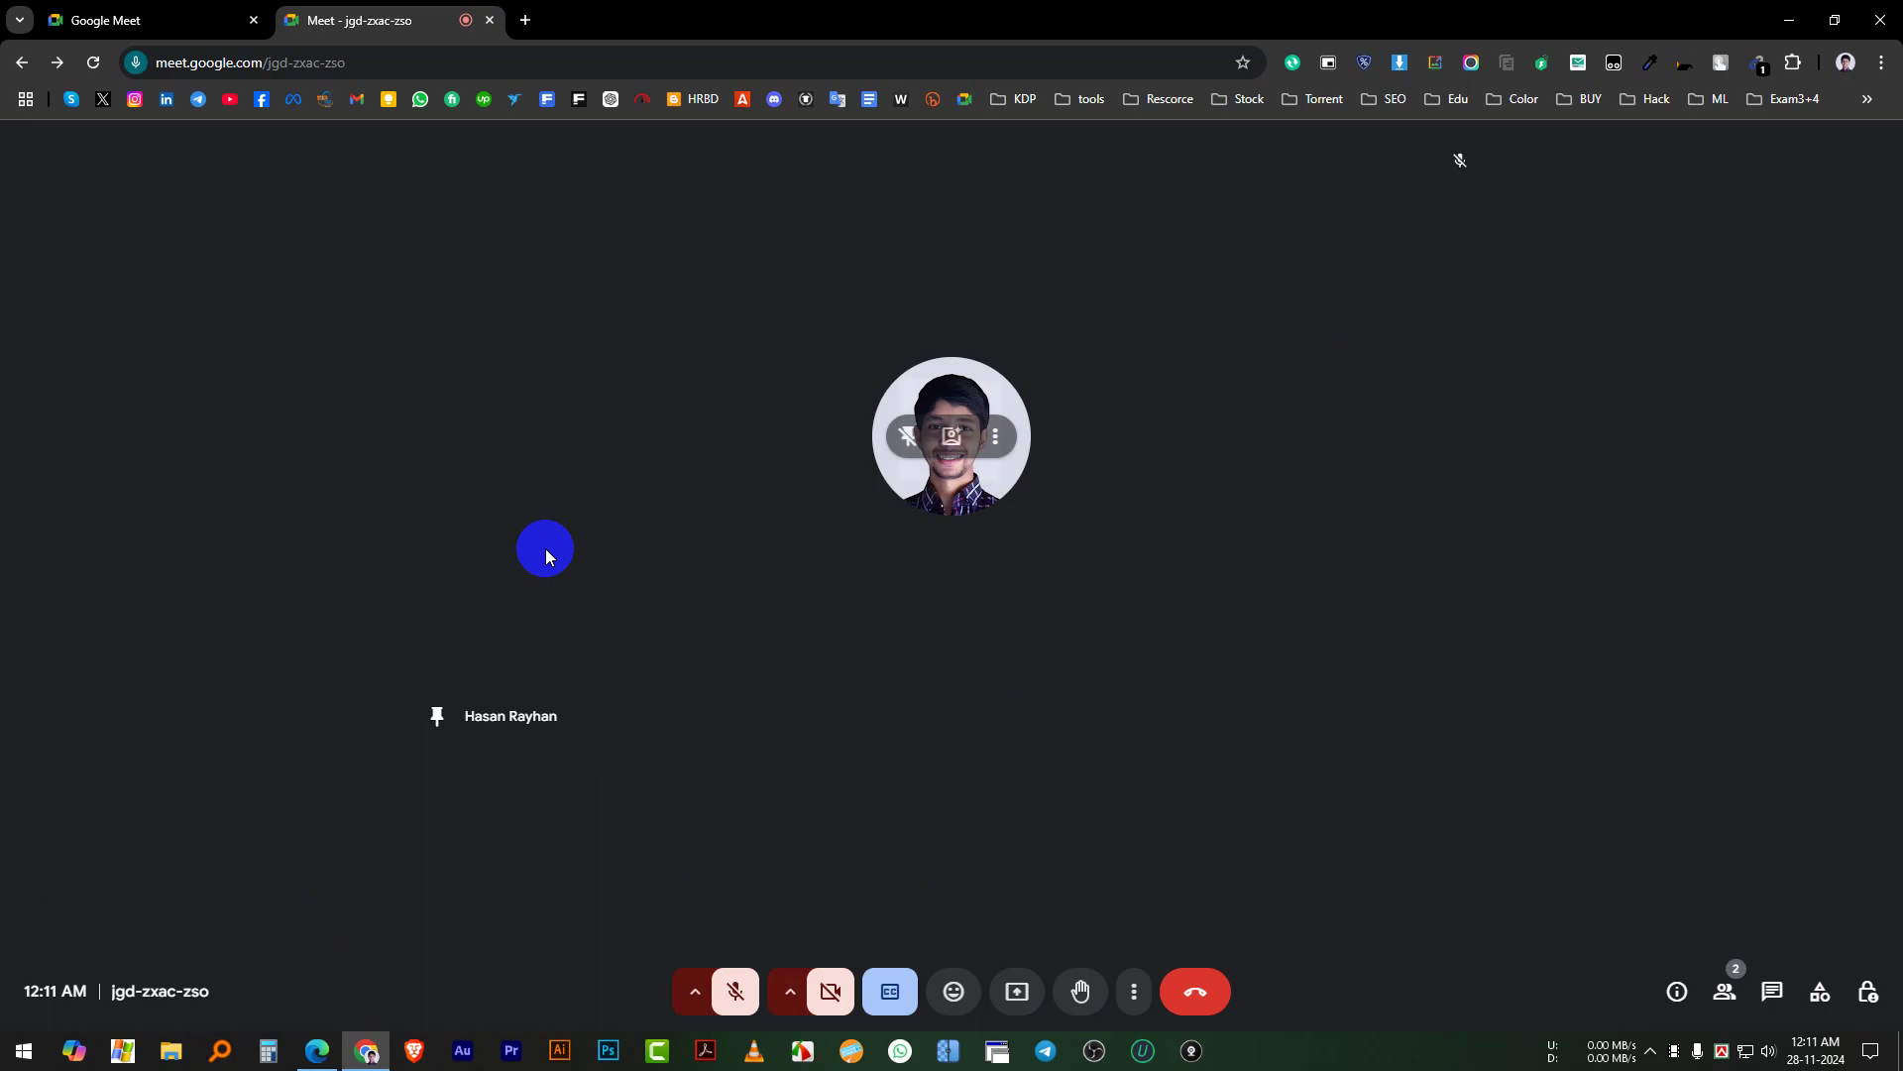
Step: Switch to the participant's meeting in Edge, pin the Tips IT tile, and return to the host's meeting in Chrome
click(317, 1049)
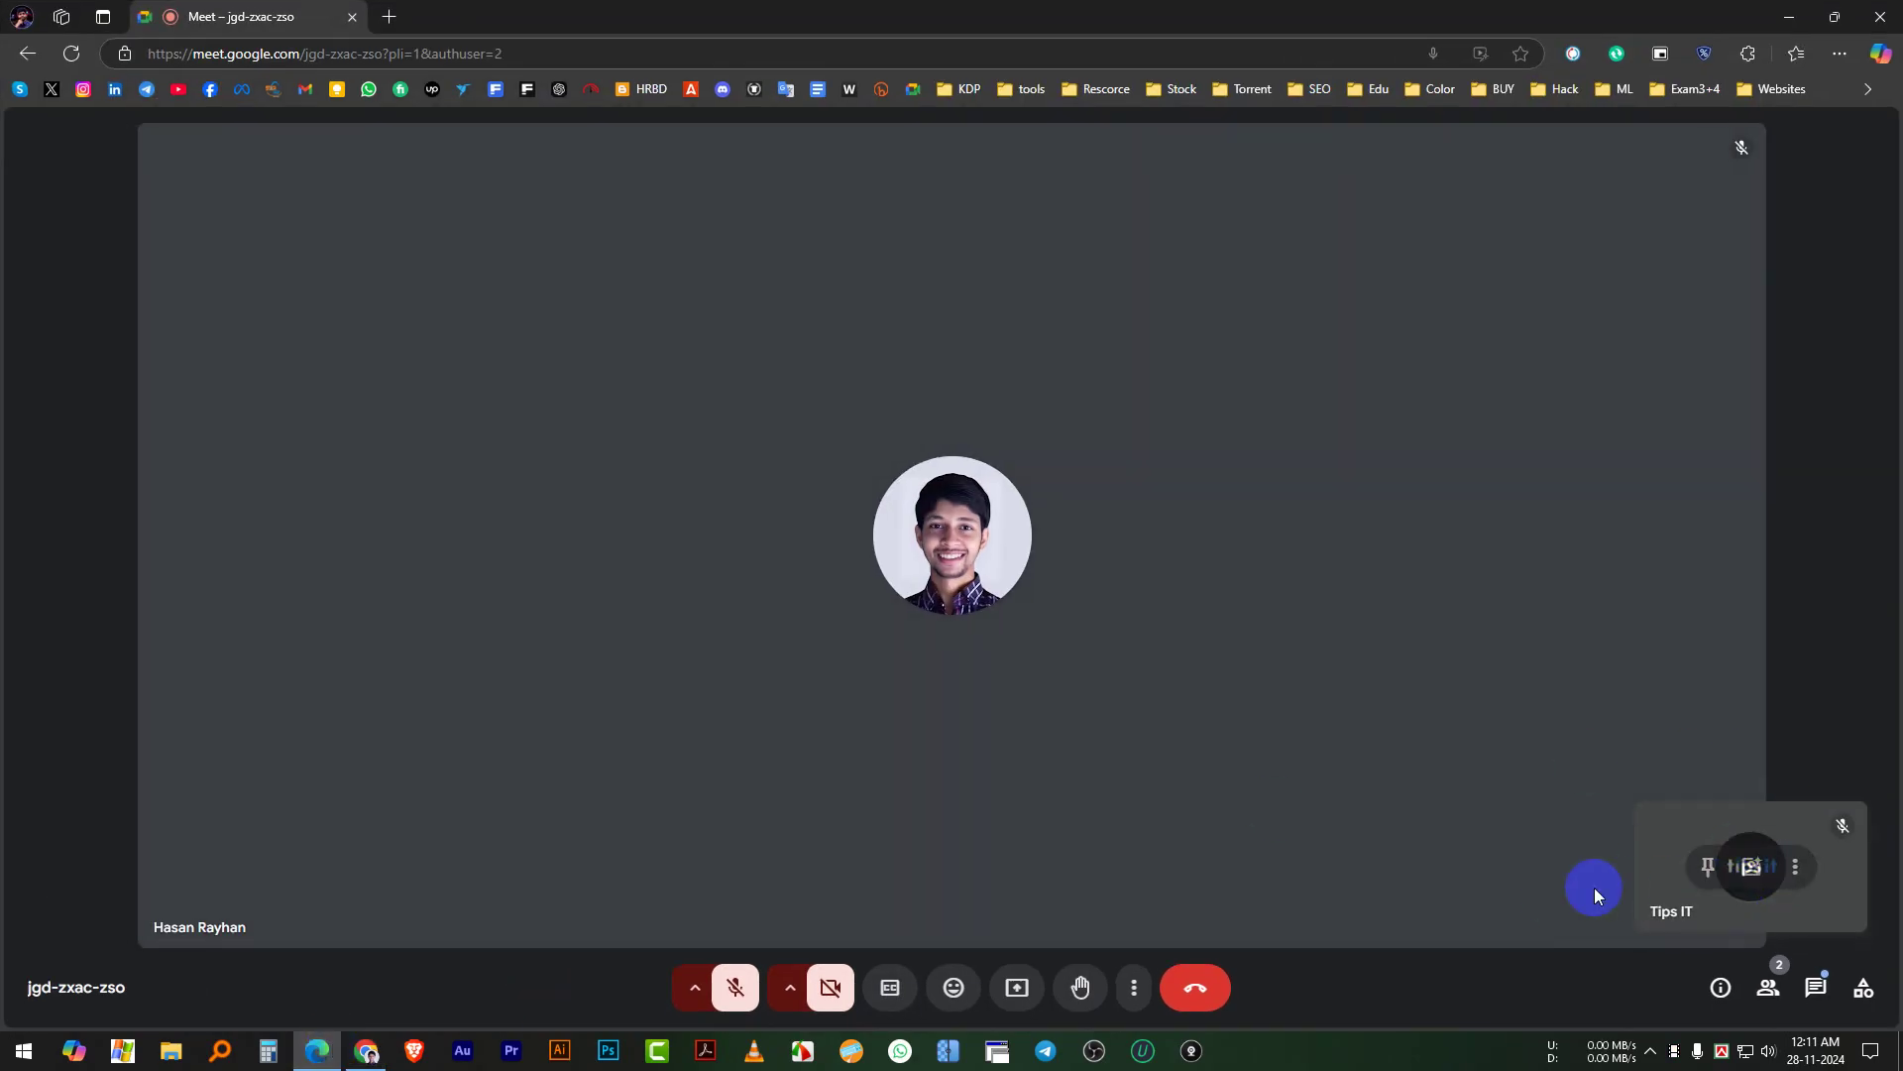
click(1703, 877)
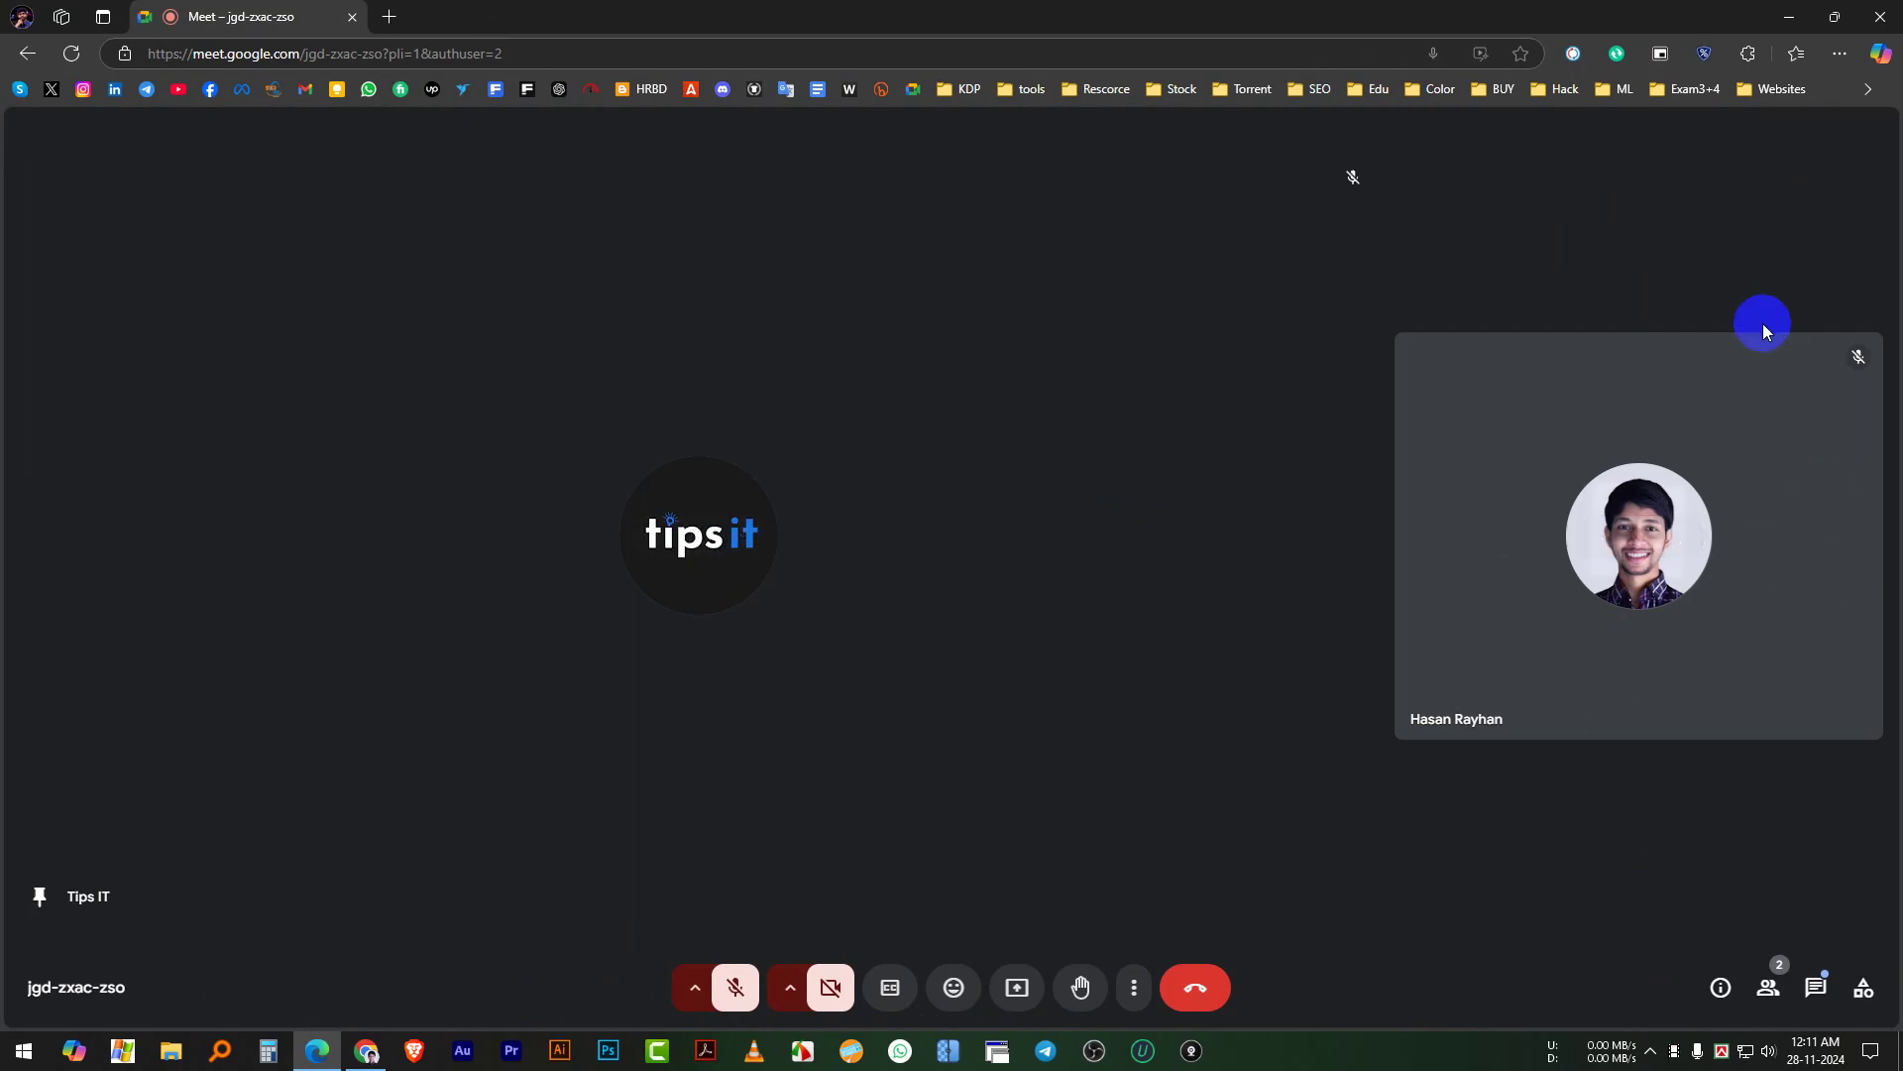
click(1790, 17)
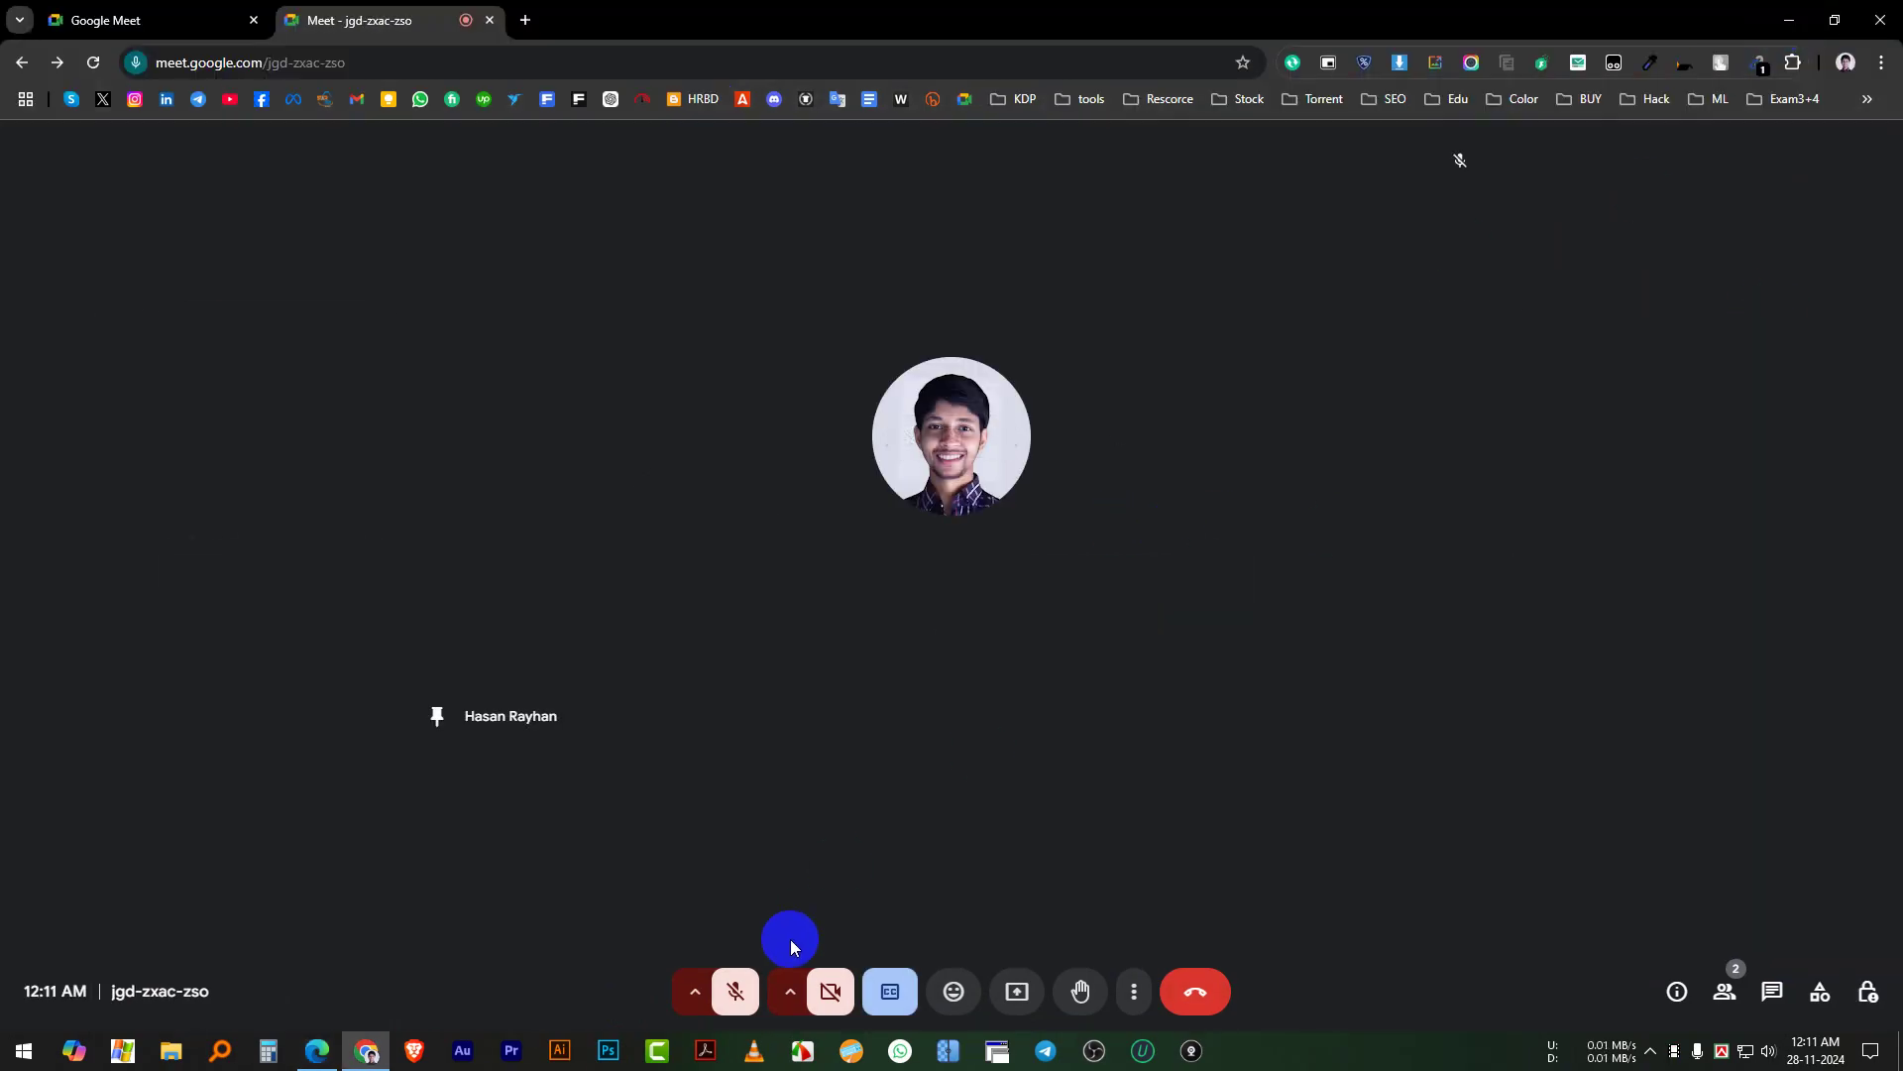
Step: Test the live captions by unmuting the microphone to speak and muting it again, and turn captions off
click(735, 991)
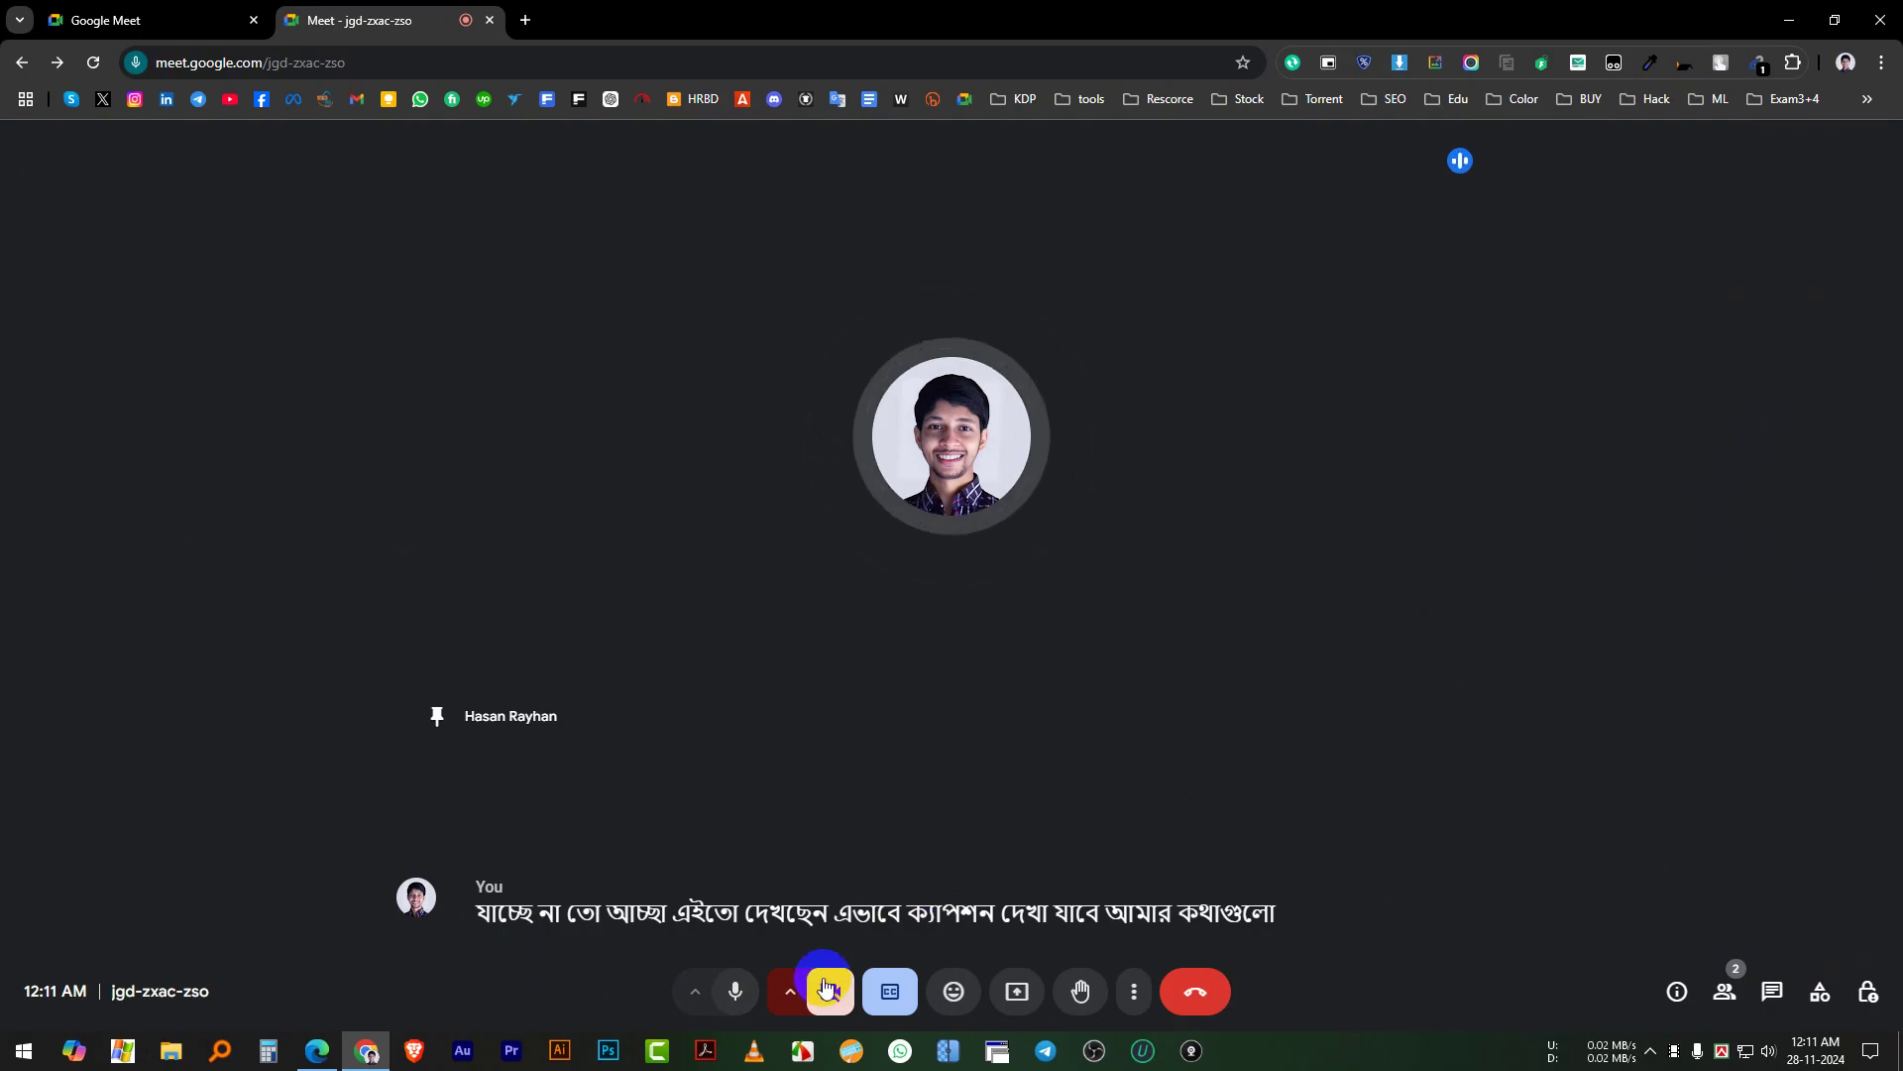
click(738, 994)
click(891, 992)
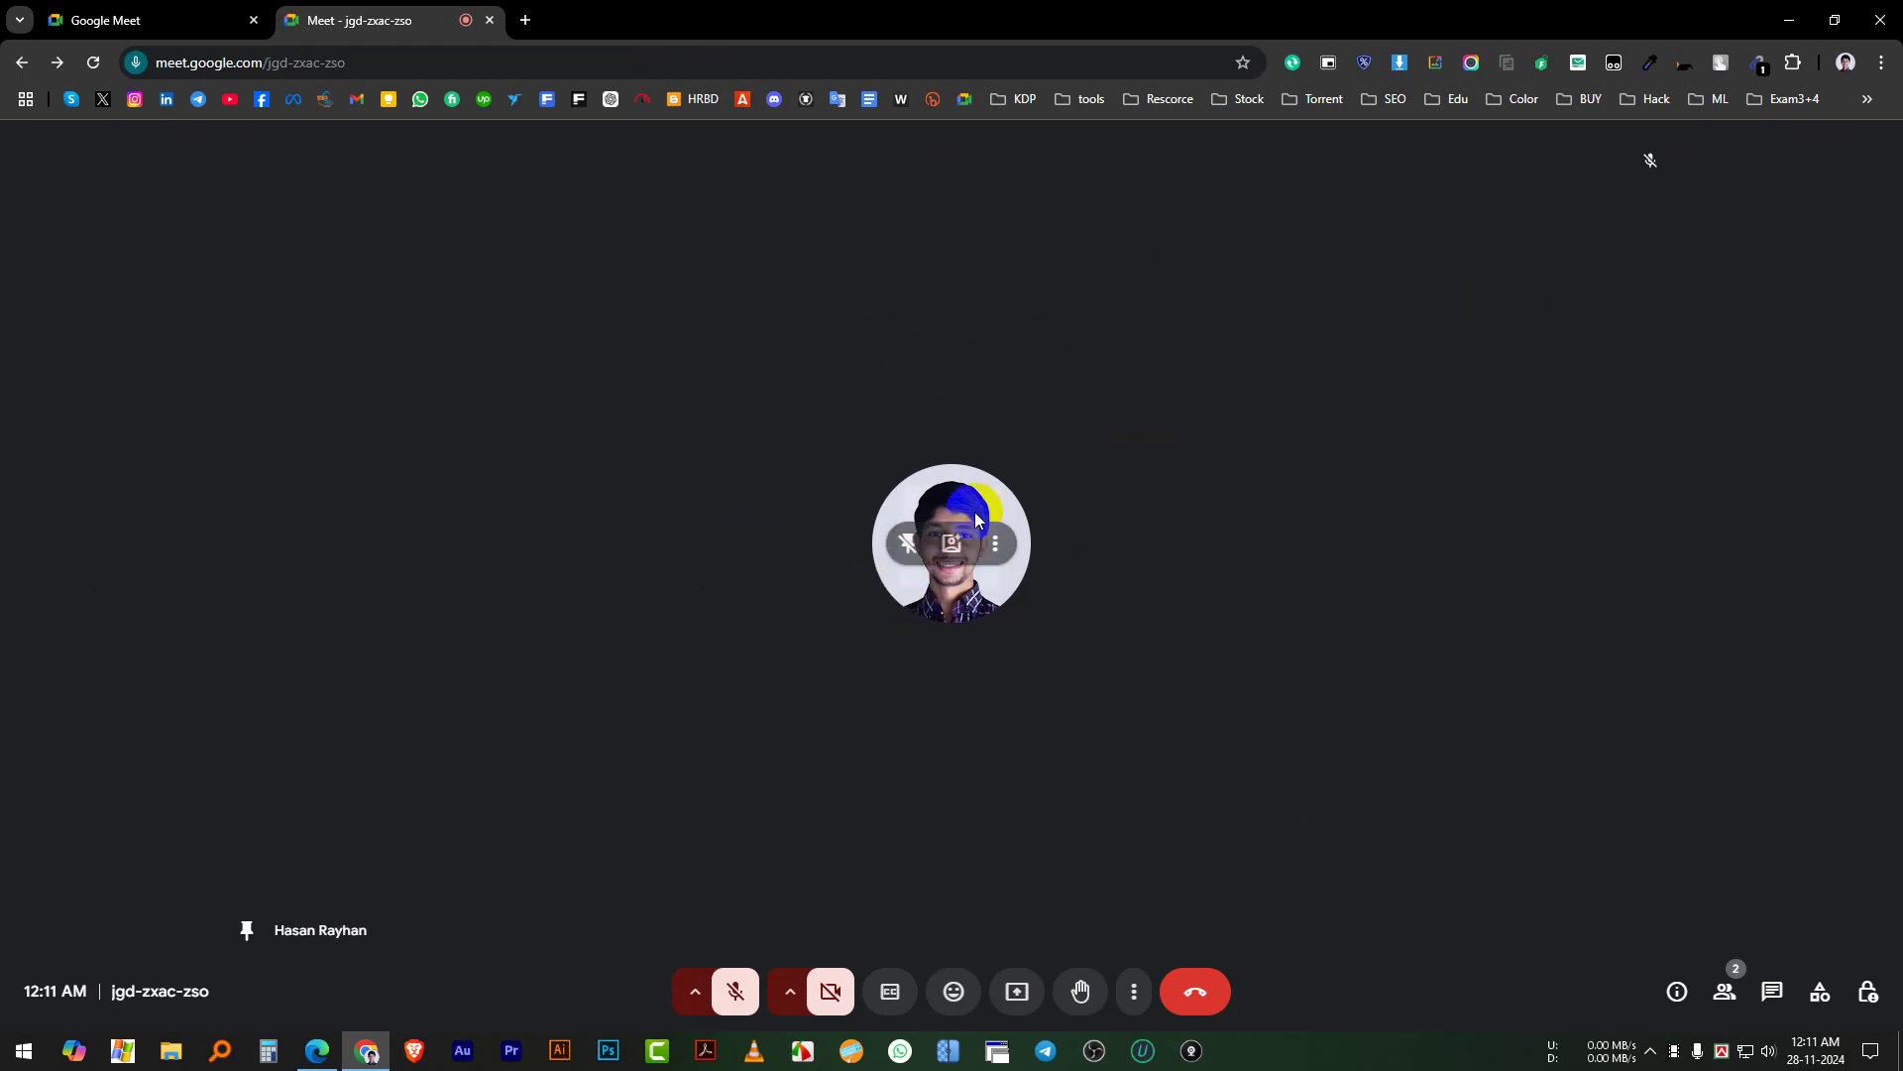
Step: Leave the meeting as the host
click(1204, 1001)
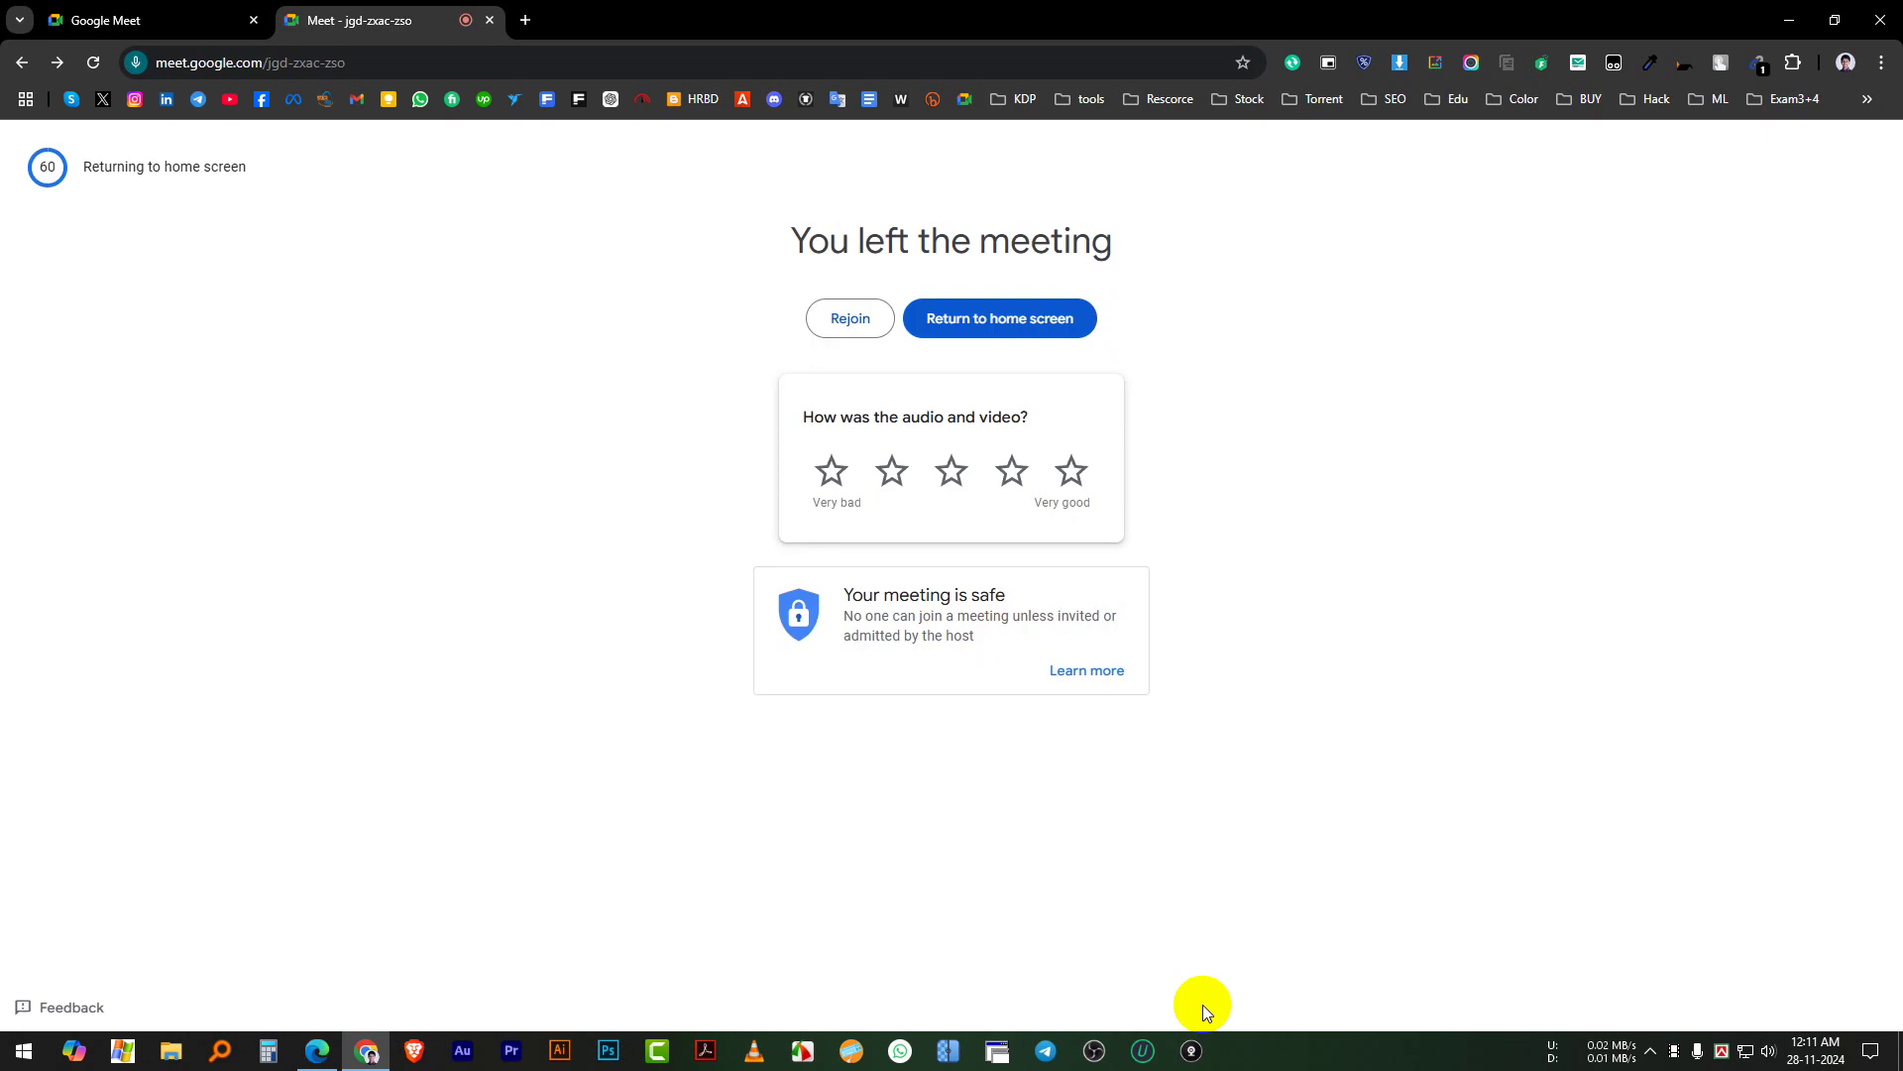